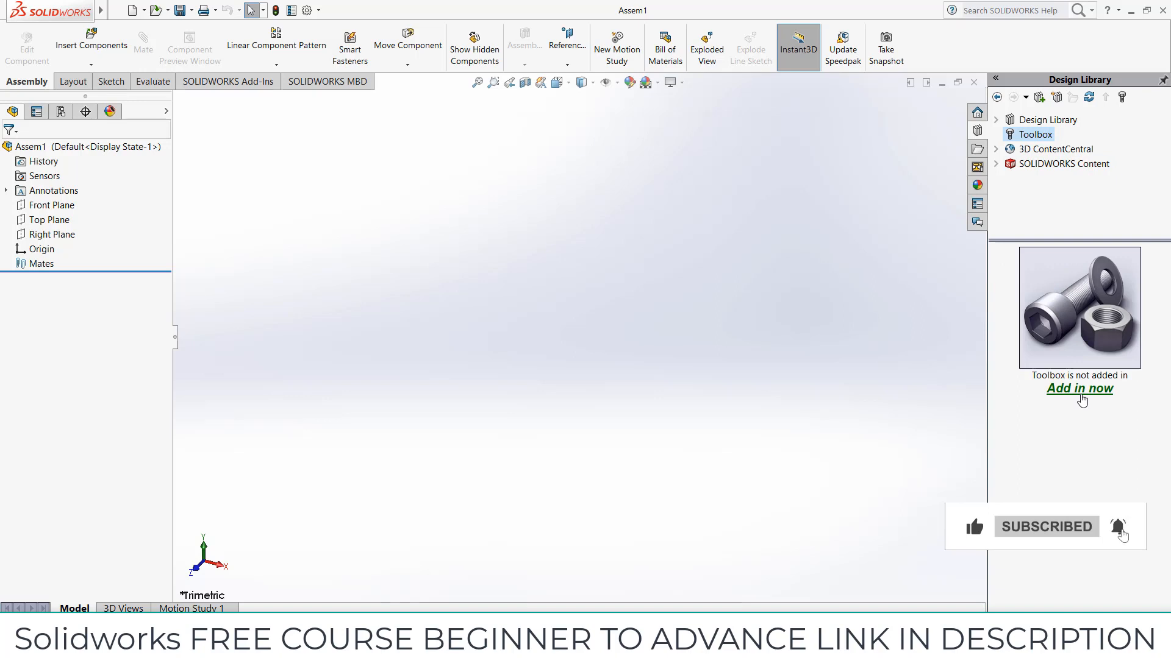
Step: Add in the Toolbox library and open its ANSI Metric power transmission gears folder
left_click(1080, 395)
scroll(1036, 364, "up", 2)
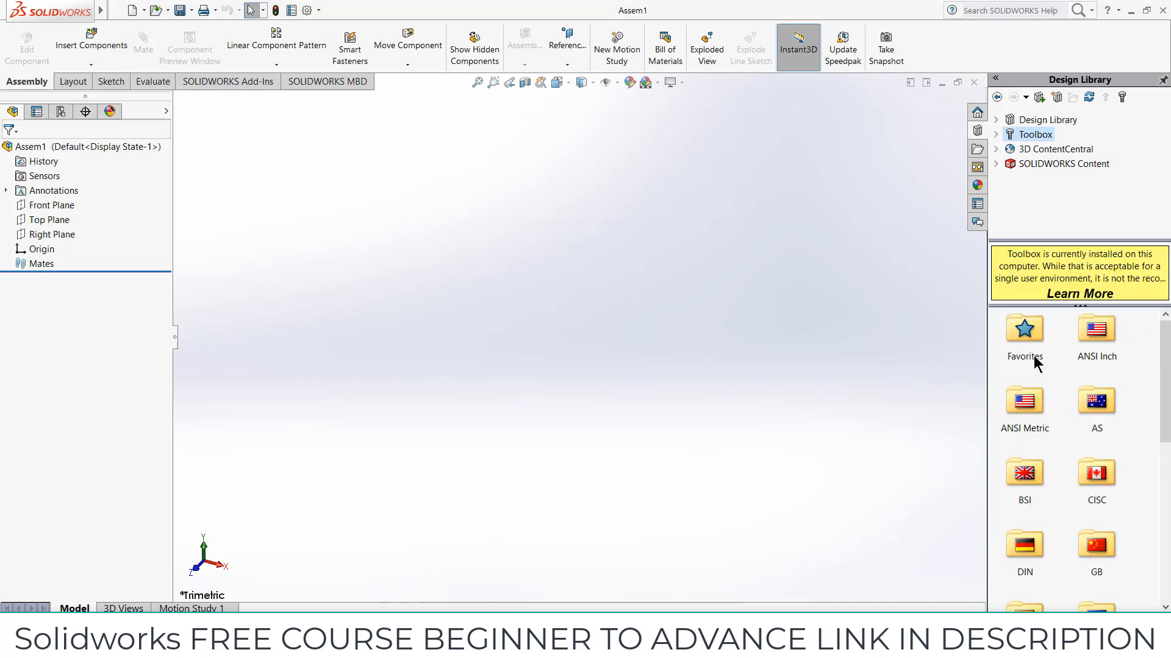
double_click(1027, 420)
double_click(1030, 474)
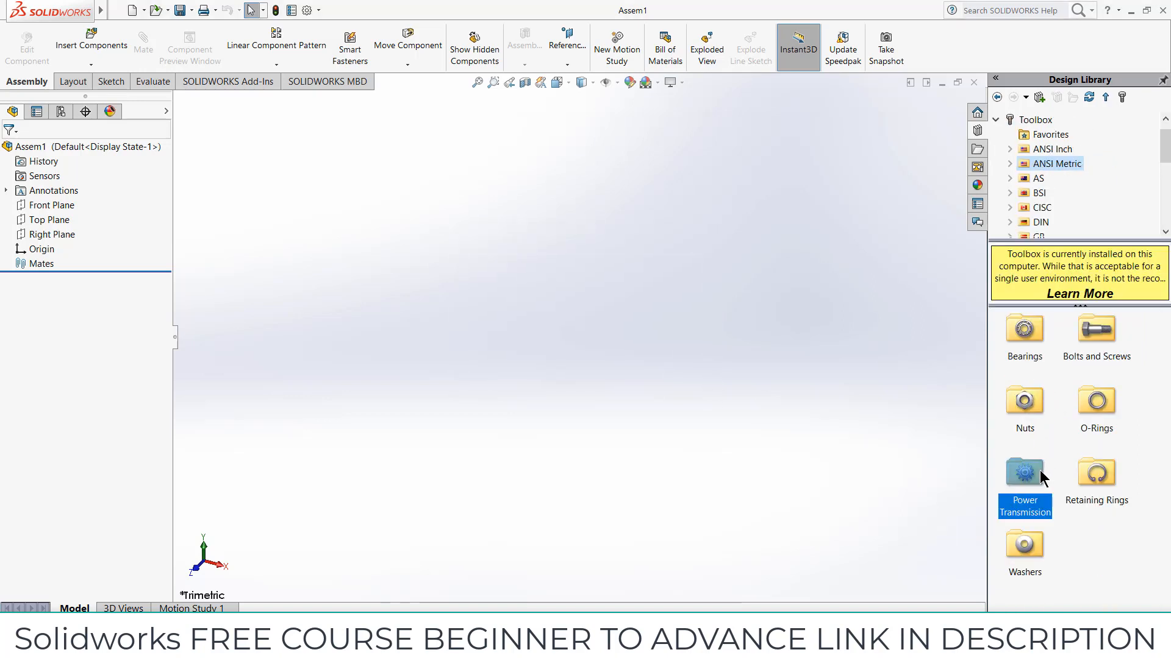
double_click(1026, 334)
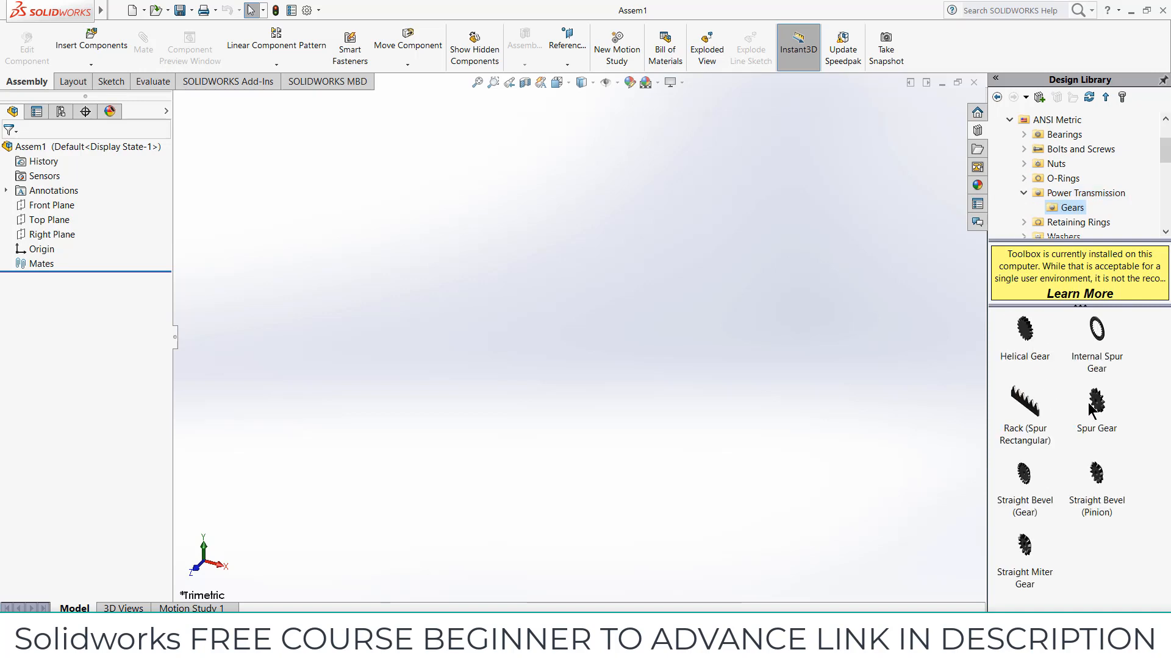
Step: Insert a single ANSI Metric spur gear with 20 teeth into the assembly
left_click_drag(1103, 405, 503, 243)
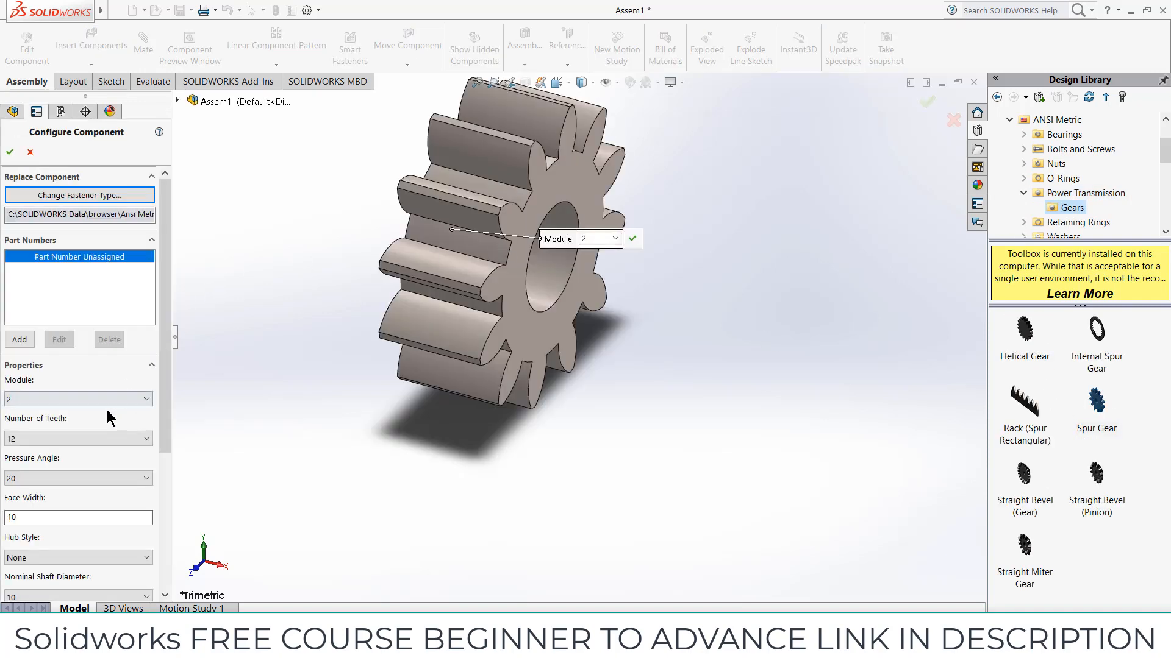
left_click(56, 438)
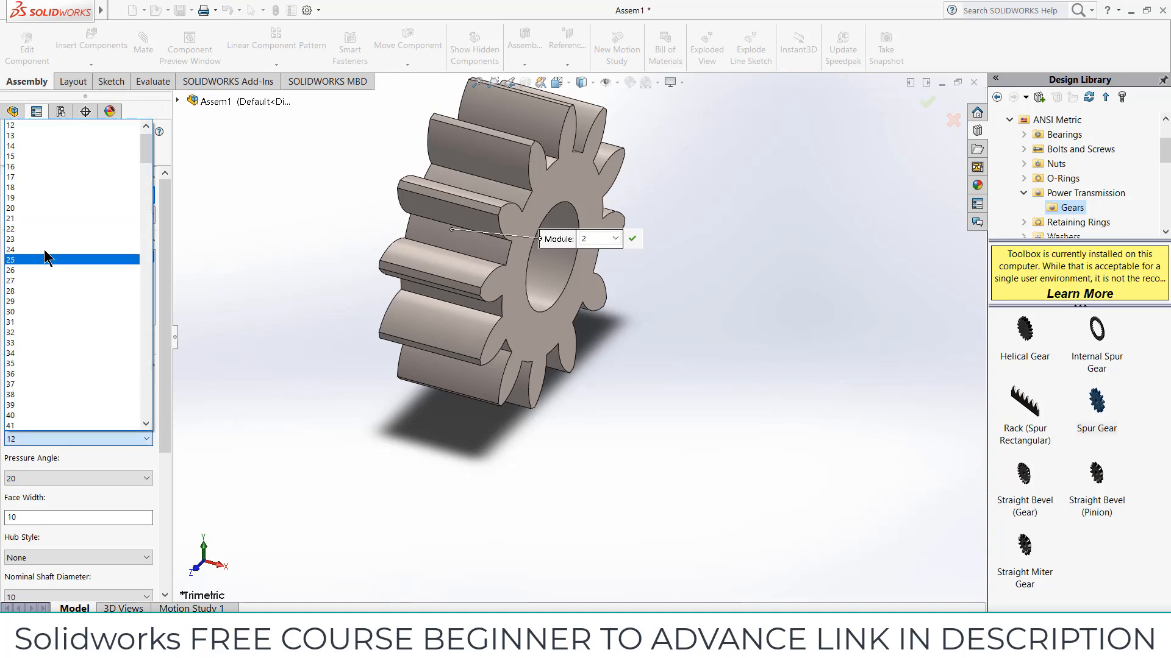
left_click(46, 208)
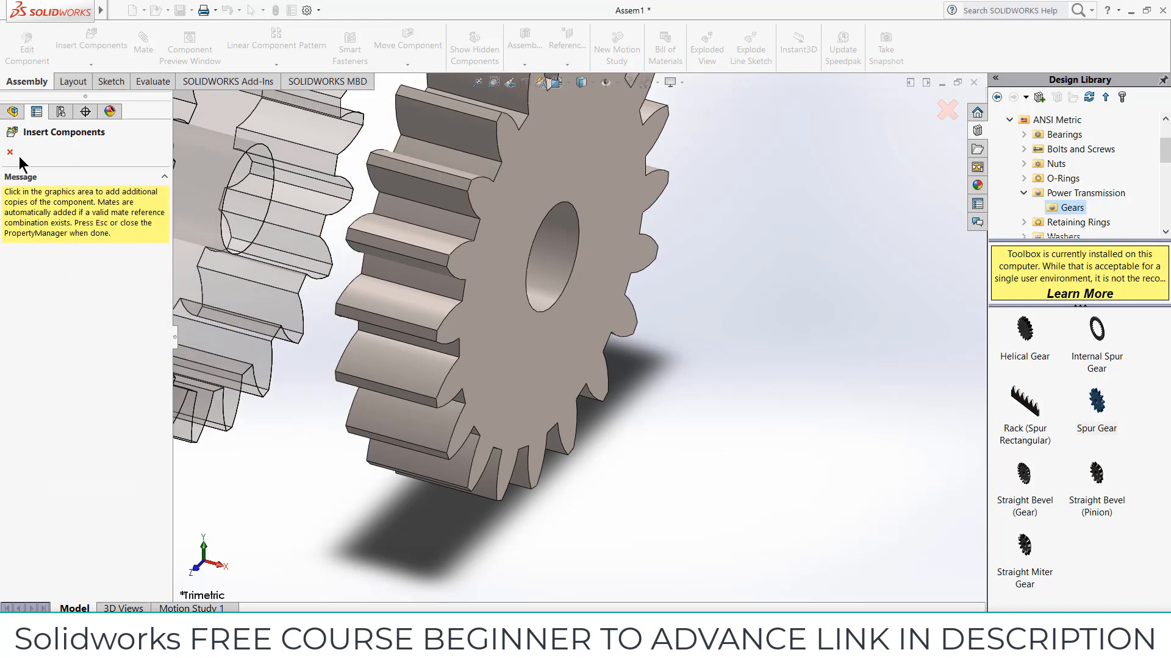
left_click(10, 153)
Step: Start an assembly sketch on the spur gear's flat face and convert its toothed outline and bore edge into sketch entities
scroll(556, 262, "up", 5)
left_click(565, 263)
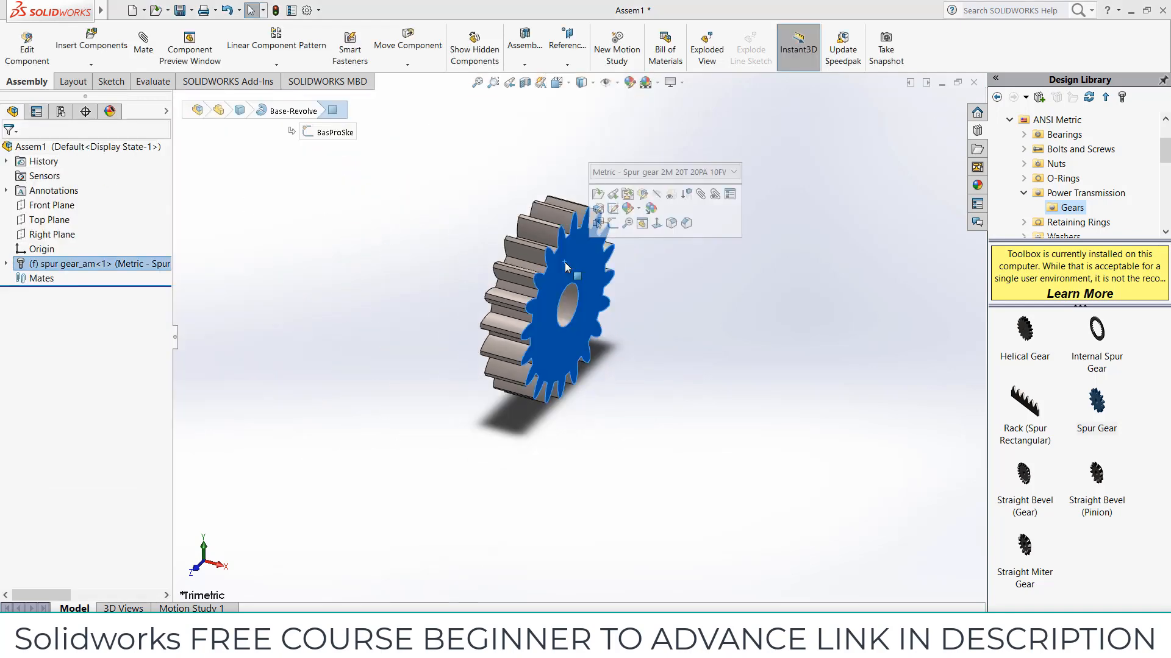
key("ctrl+8")
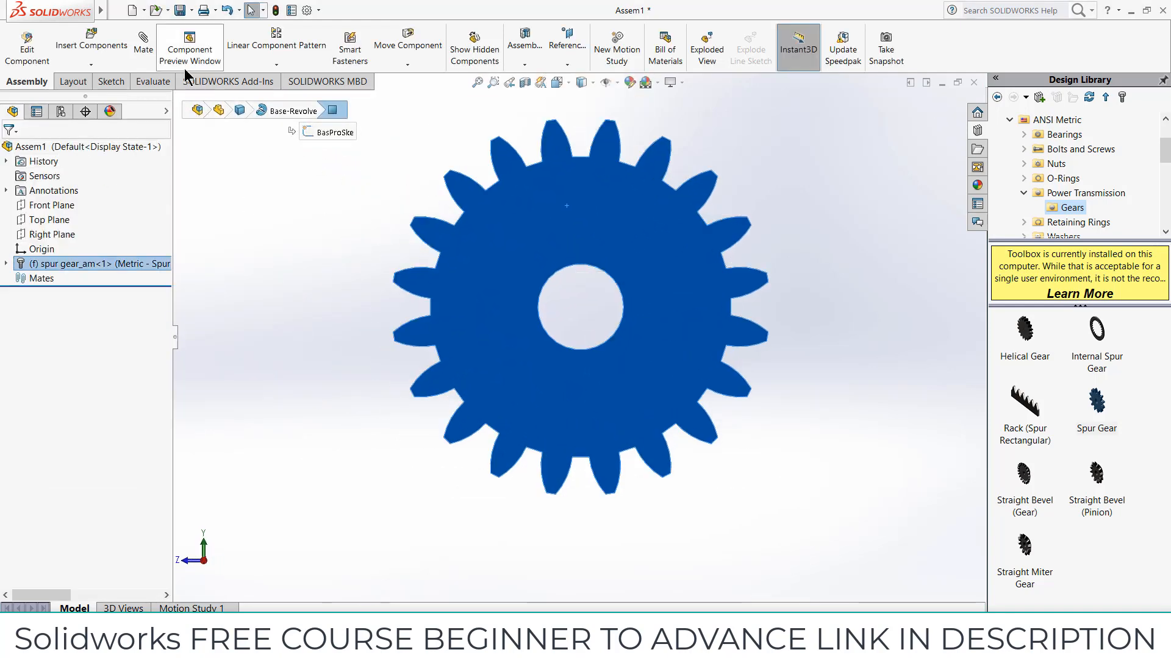
left_click(109, 81)
left_click(25, 35)
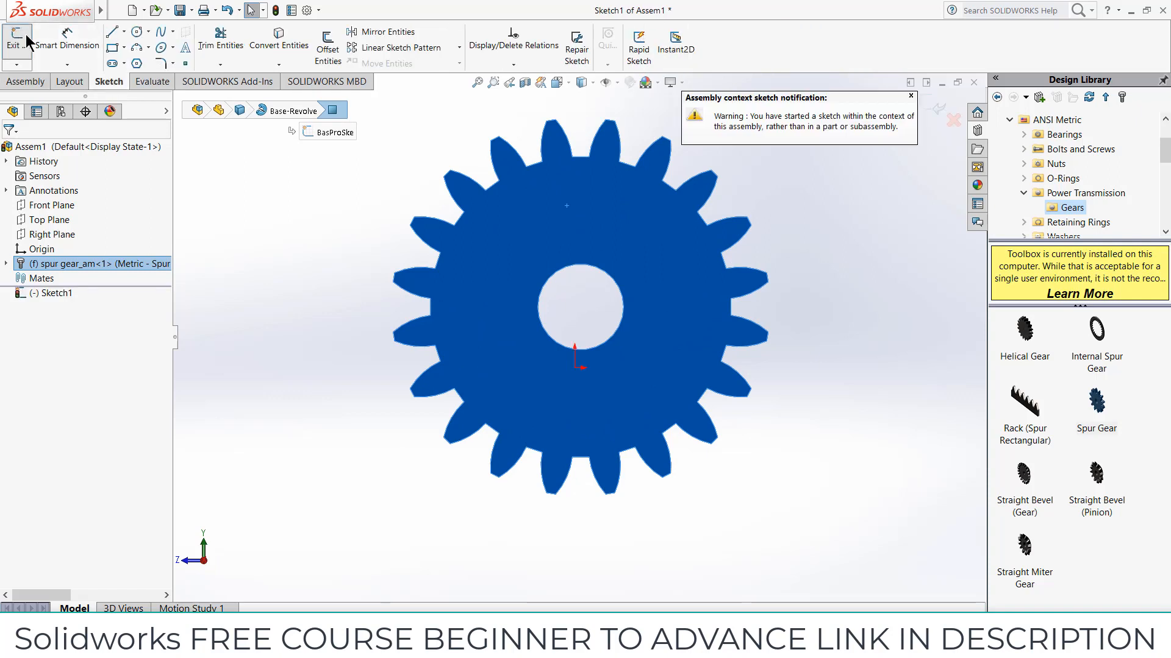
left_click(297, 44)
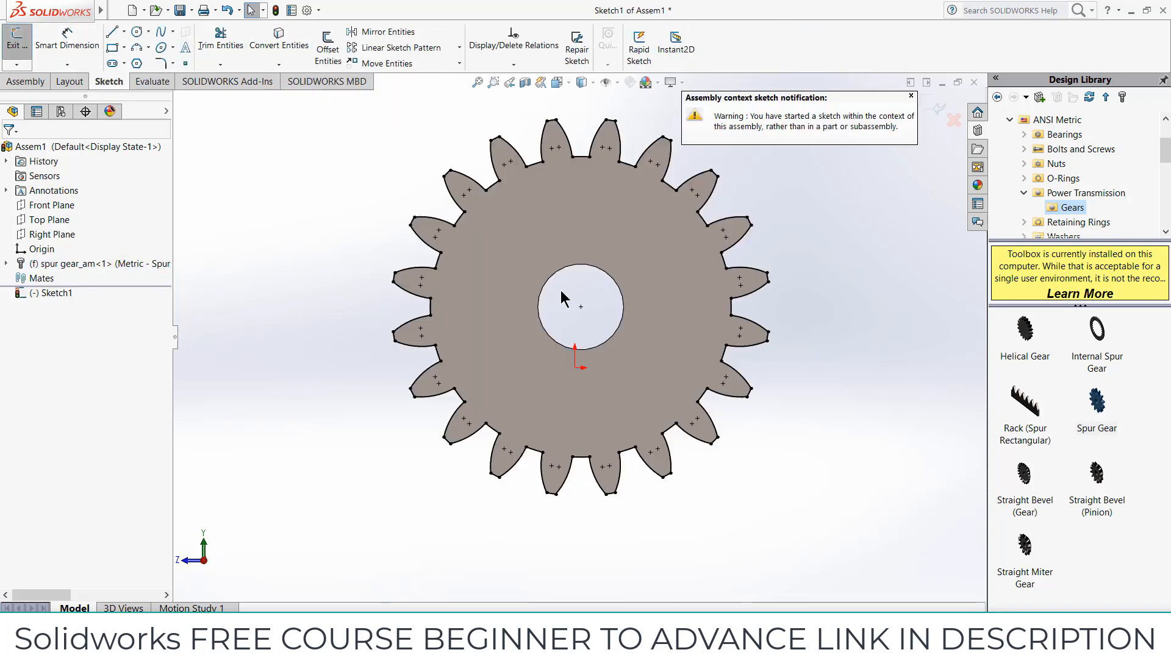
left_click(573, 266)
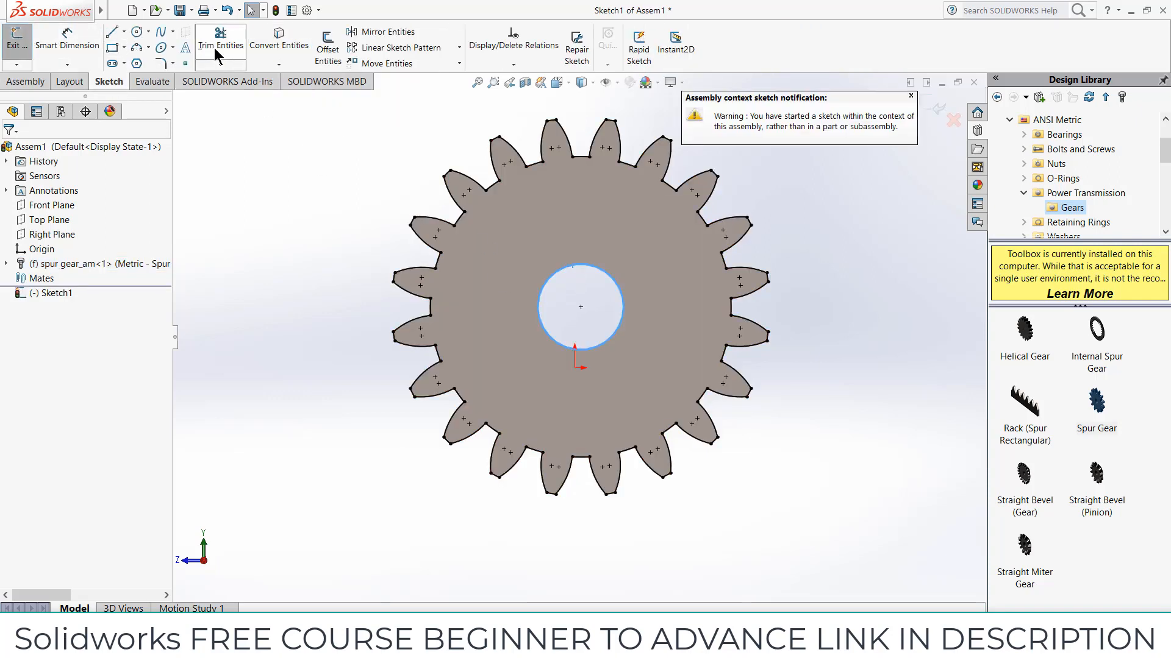
left_click(264, 40)
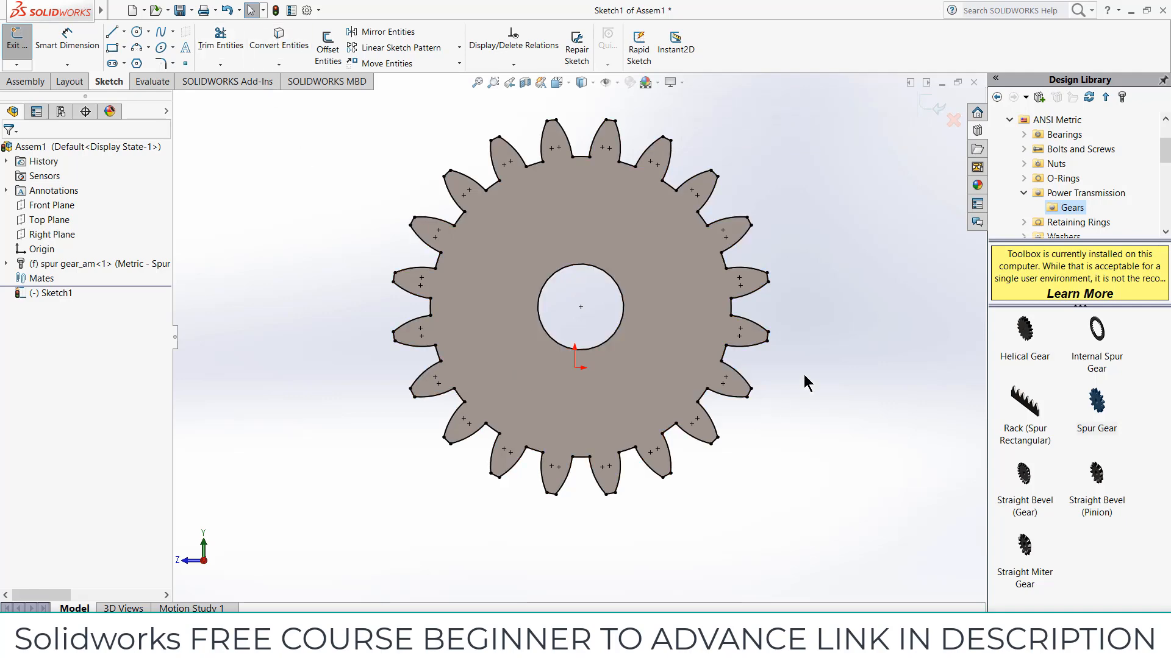
Step: Copy all entities of the converted gear sketch, continuing despite the items that cannot be copied
key("ctrl+a")
key("ctrl+c")
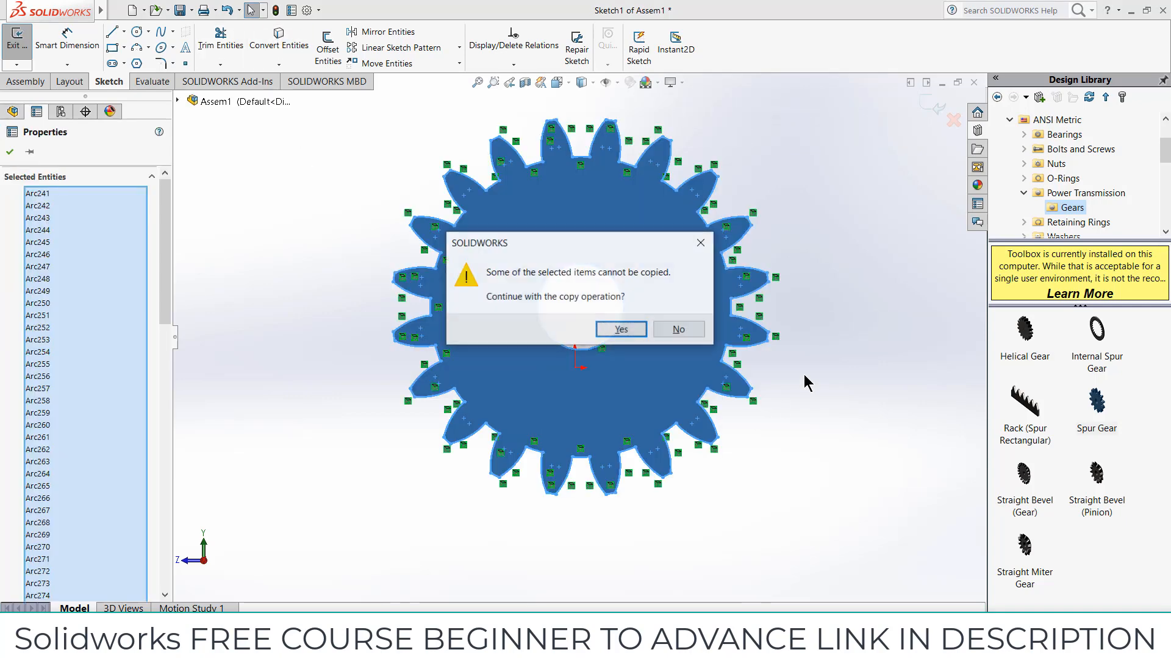
left_click(618, 332)
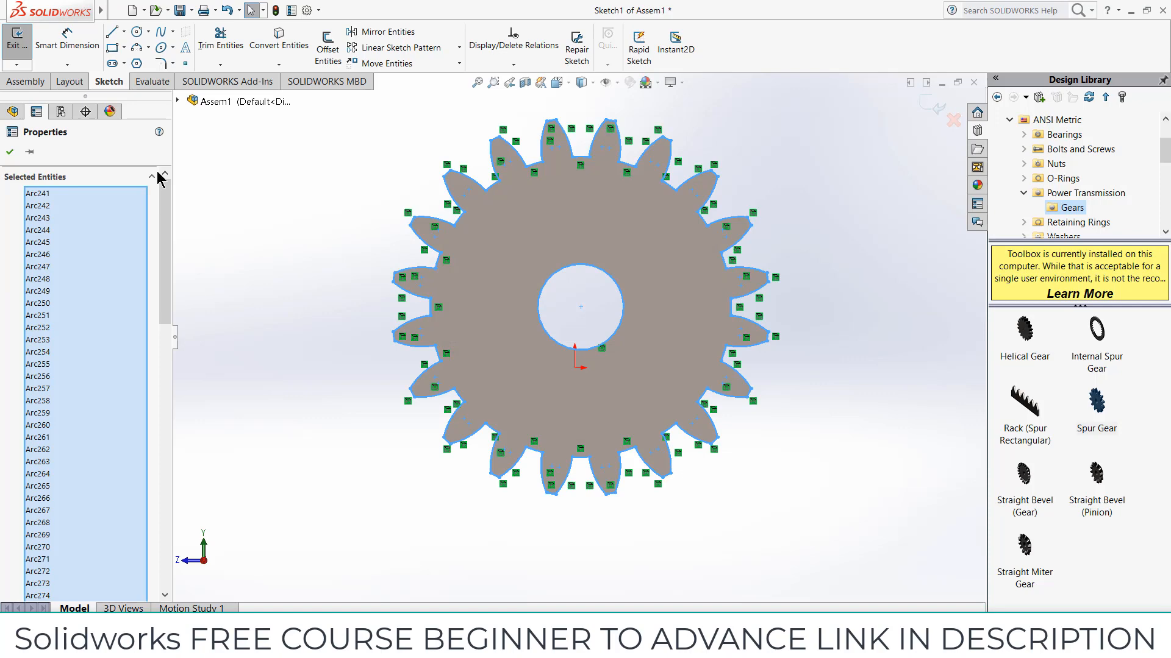
left_click(9, 152)
Step: Create a new part and paste the copied gear profile as a sketch on the Front Plane
left_click(132, 10)
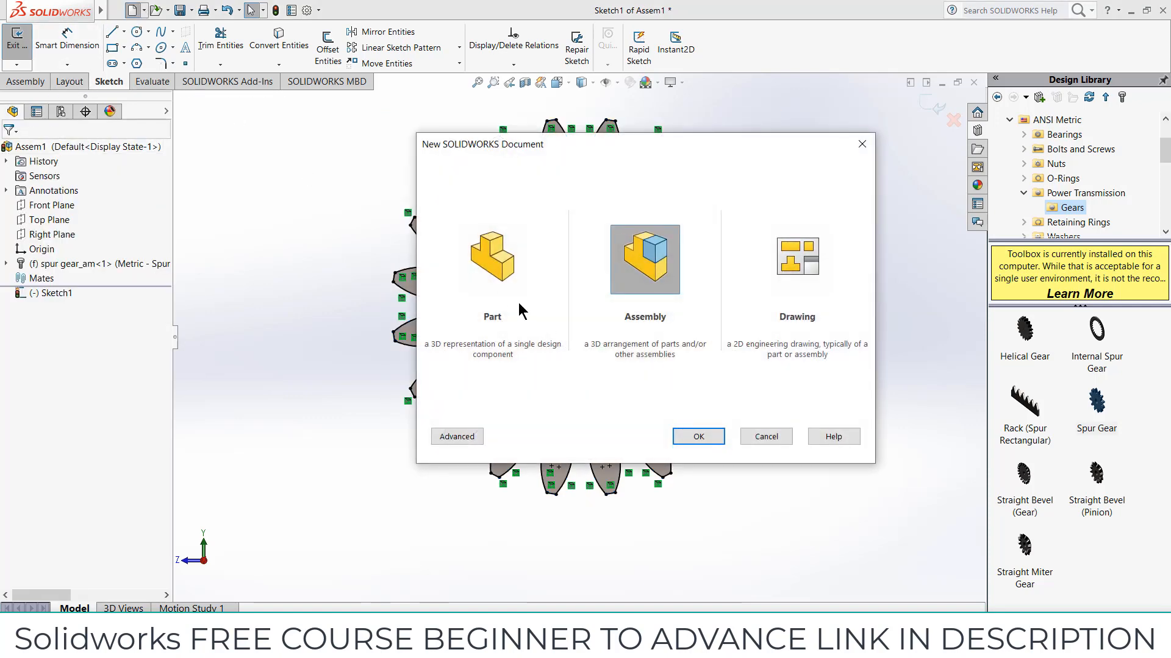
left_click(492, 259)
left_click(699, 438)
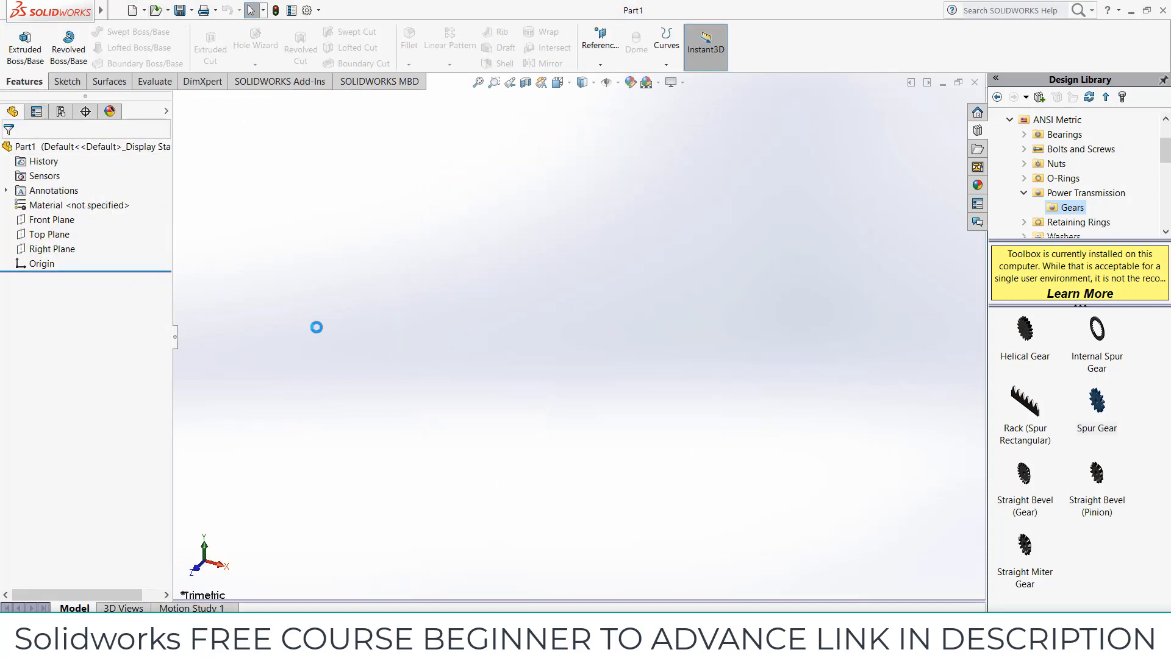
left_click(57, 223)
left_click(64, 206)
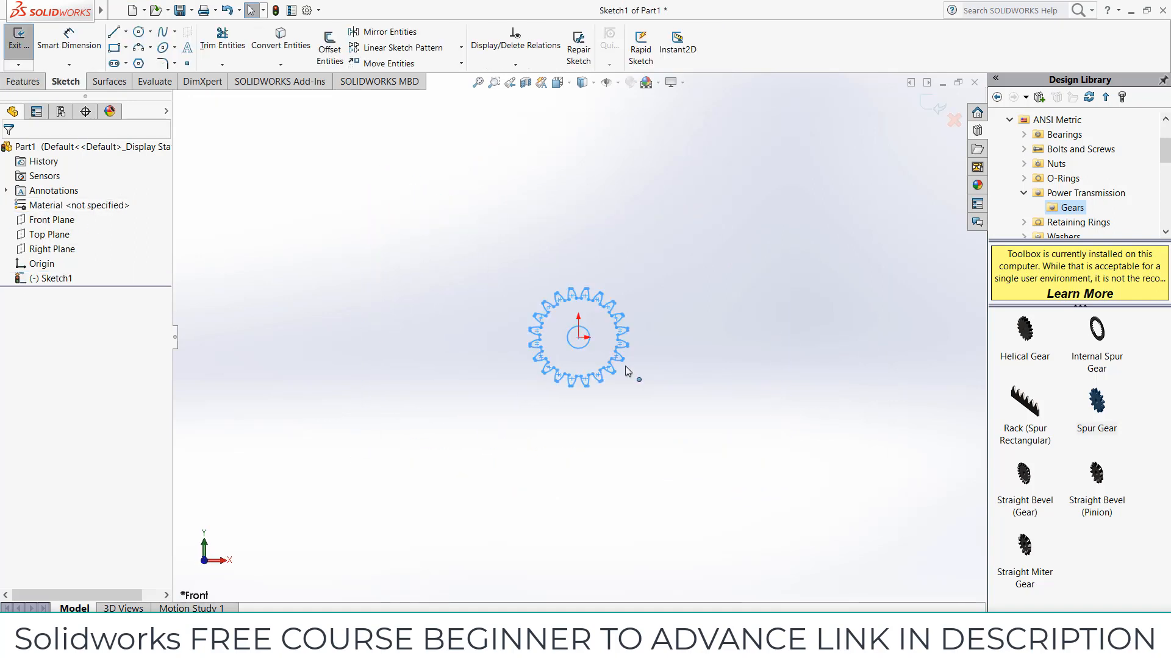
Step: Extrude the pasted gear profile as a boss with the Mid Plane end condition and a depth of 150 mm
left_click(31, 82)
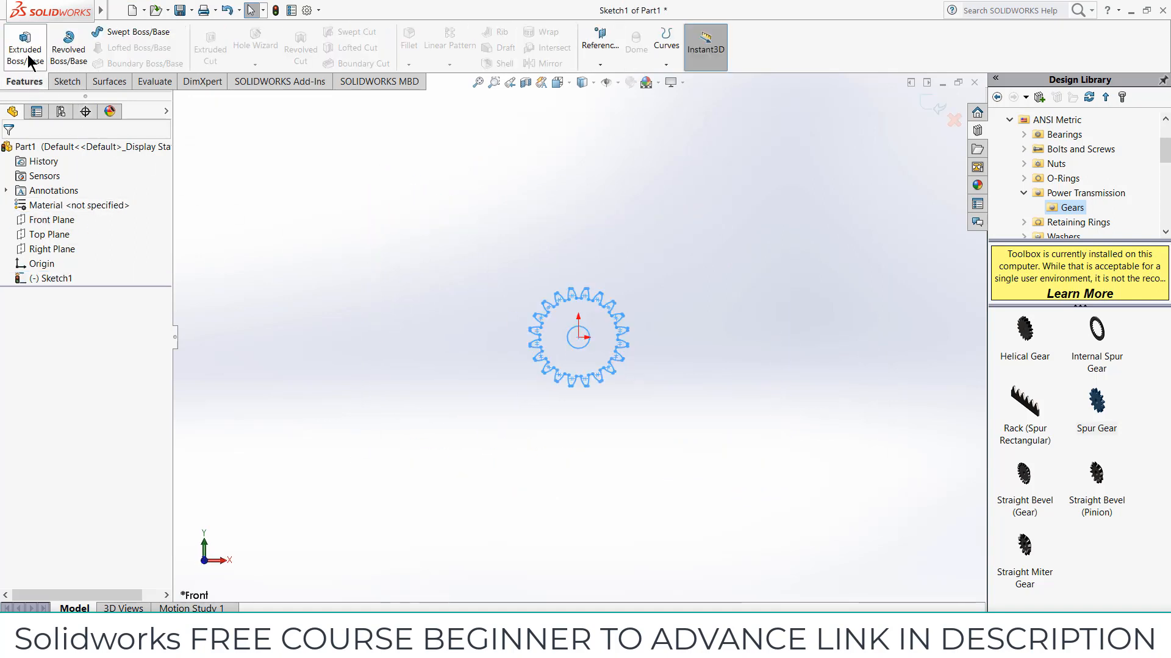
left_click(28, 61)
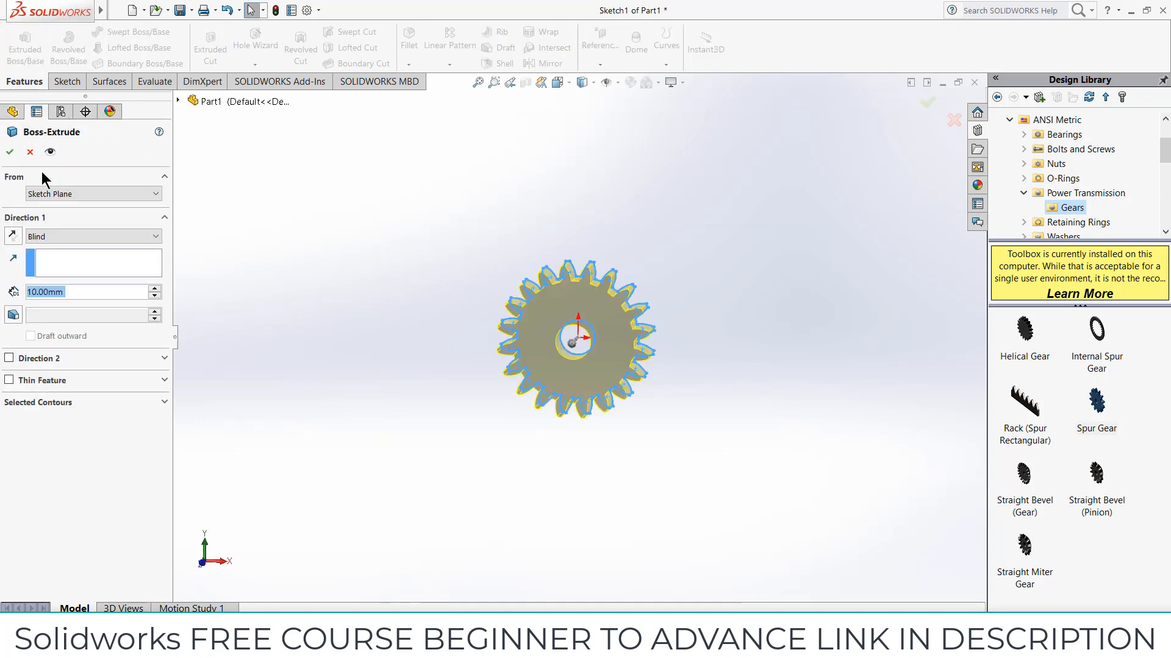
left_click(61, 237)
left_click(45, 302)
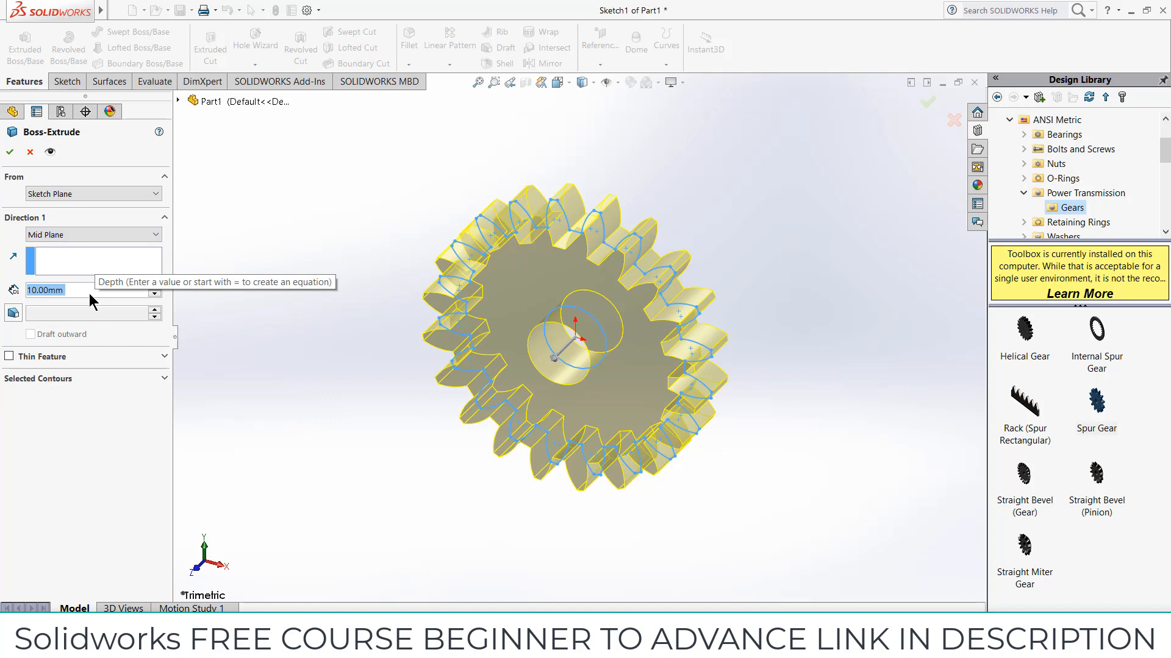
type("80")
key("Return")
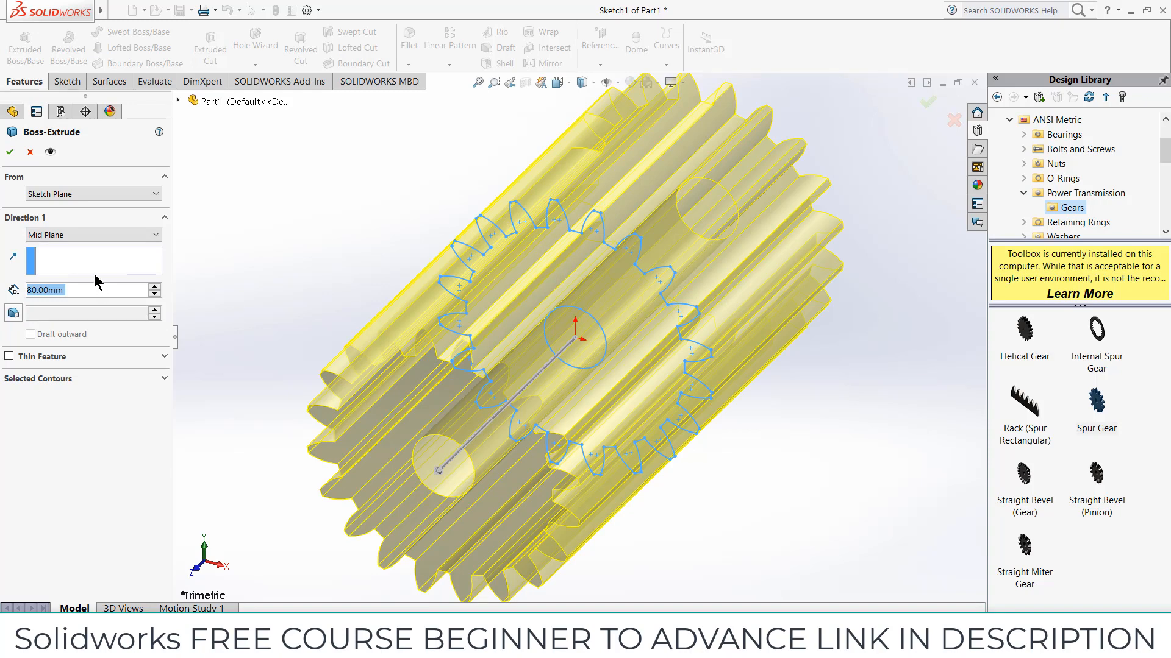
type("150")
key("Return")
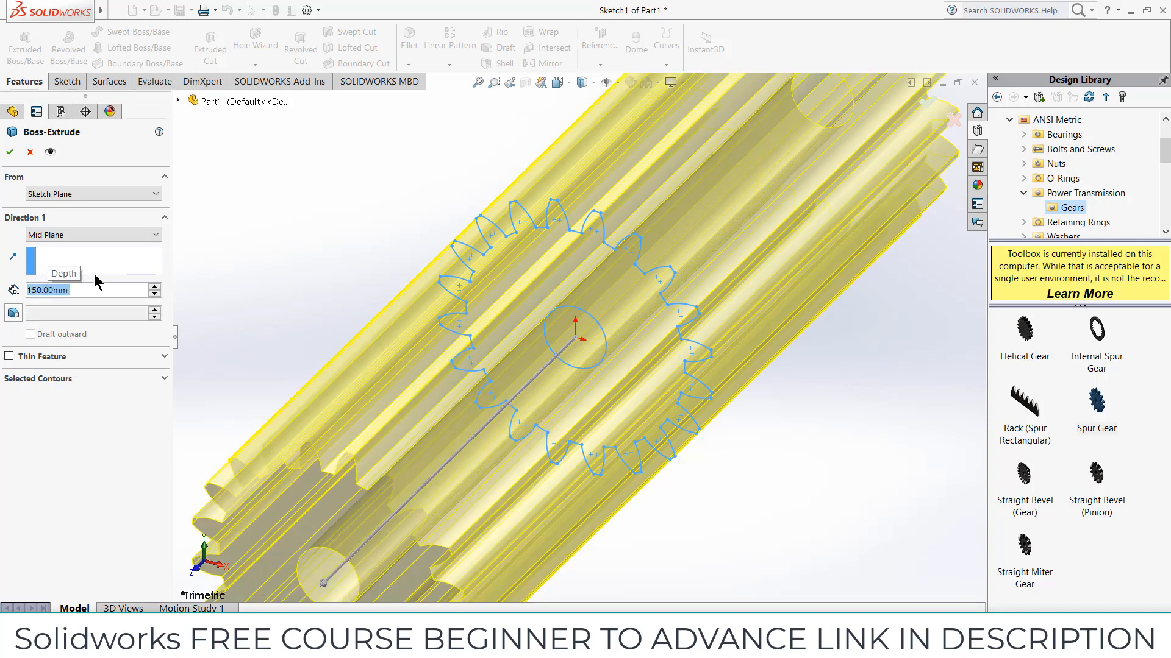
left_click(10, 152)
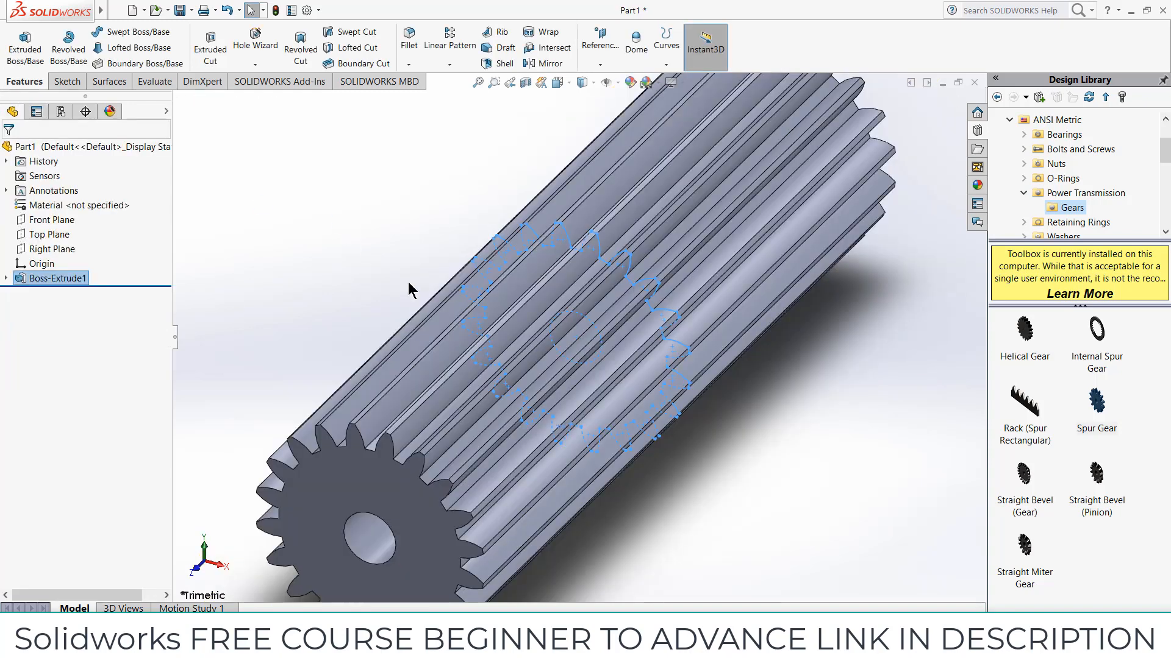
Step: Save the extruded part as "gear" in the offset crank folder
key("f")
left_click(727, 450)
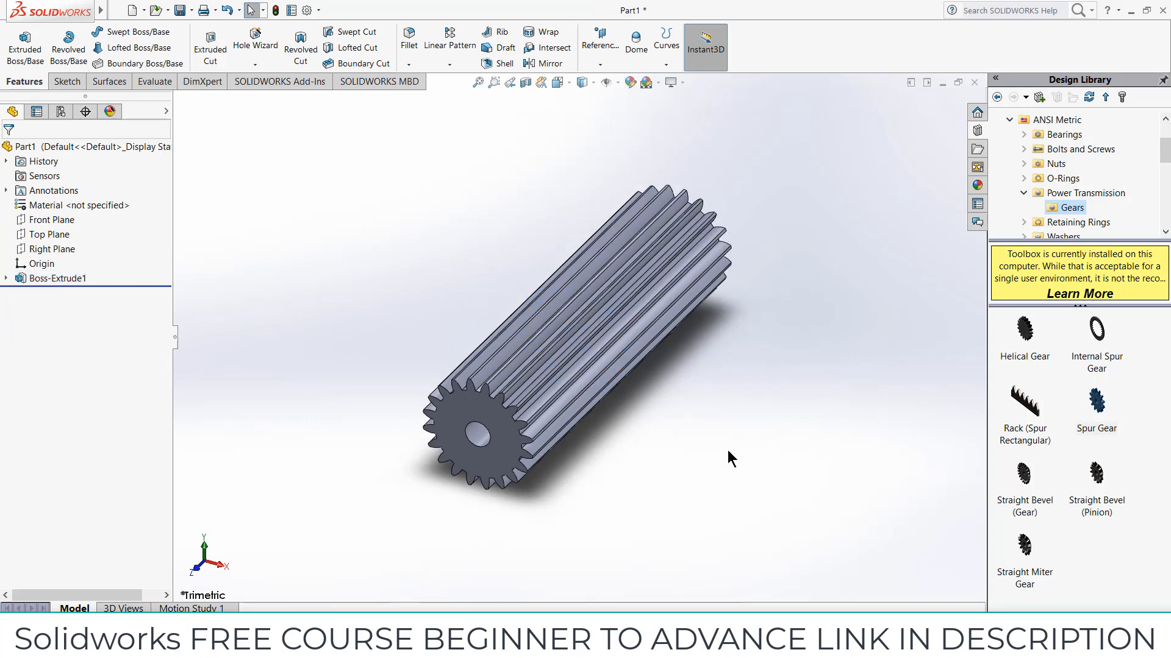
key("ctrl+s")
type("gear")
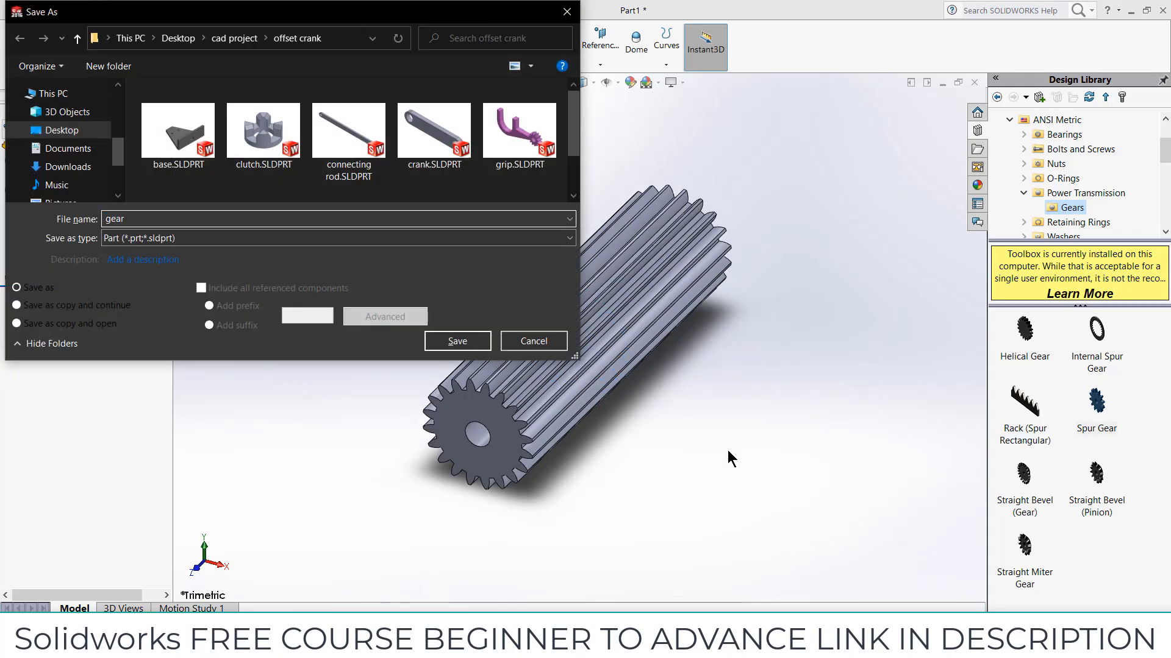
key("Return")
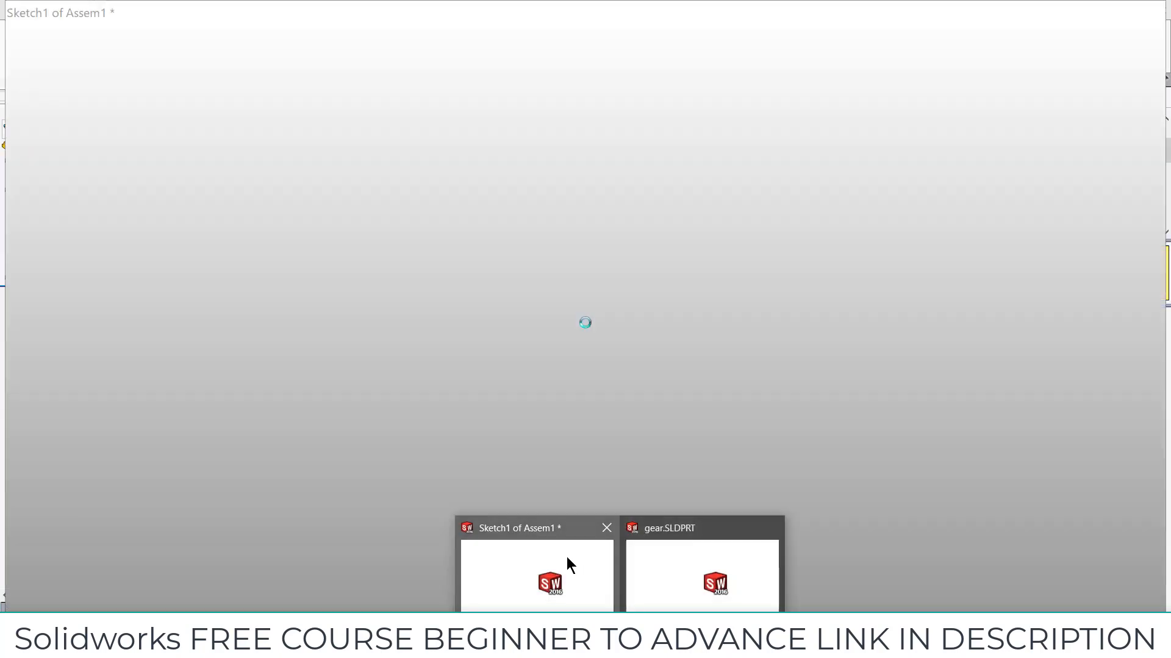
Step: Return to the Assem1 assembly, exit its open sketch and delete the spur gear component
left_click(566, 557)
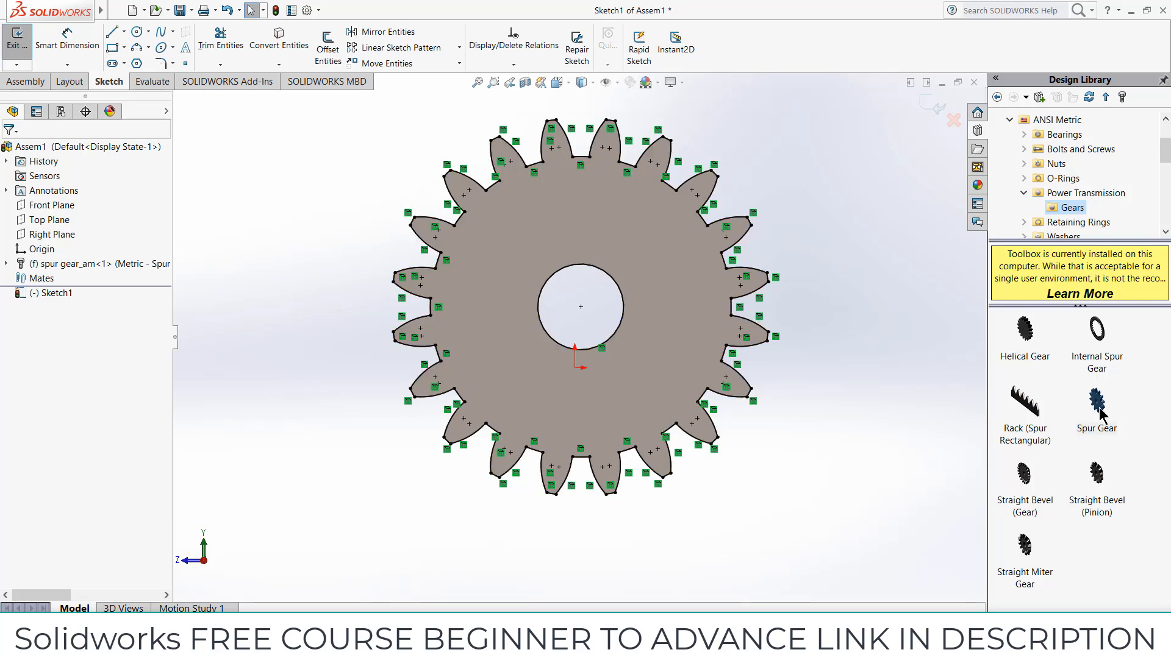
mouse_move(1105, 431)
left_click(932, 106)
right_click(61, 264)
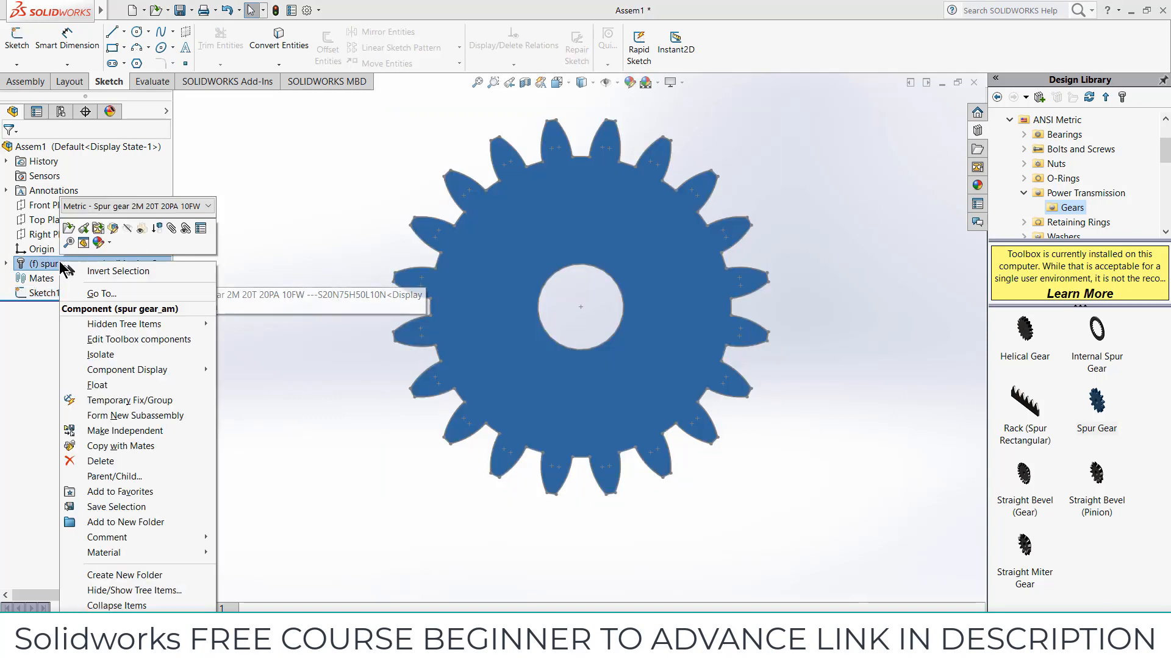
left_click(124, 462)
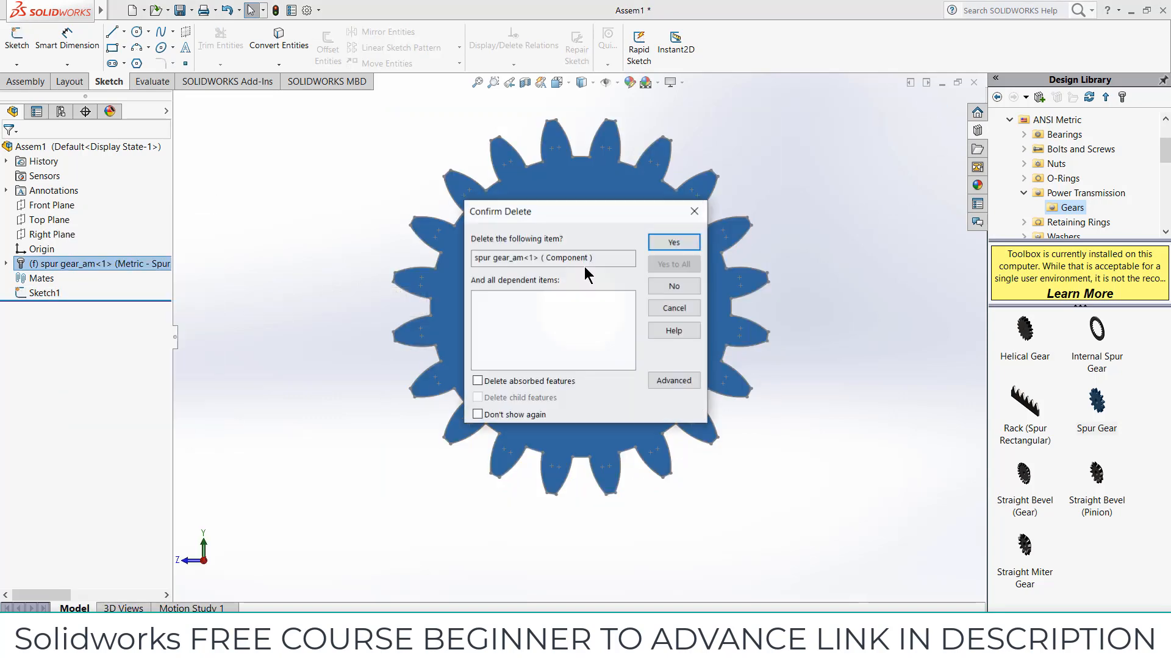
left_click(670, 242)
Step: Delete the leftover gear outline sketch from the assembly
left_click(428, 102)
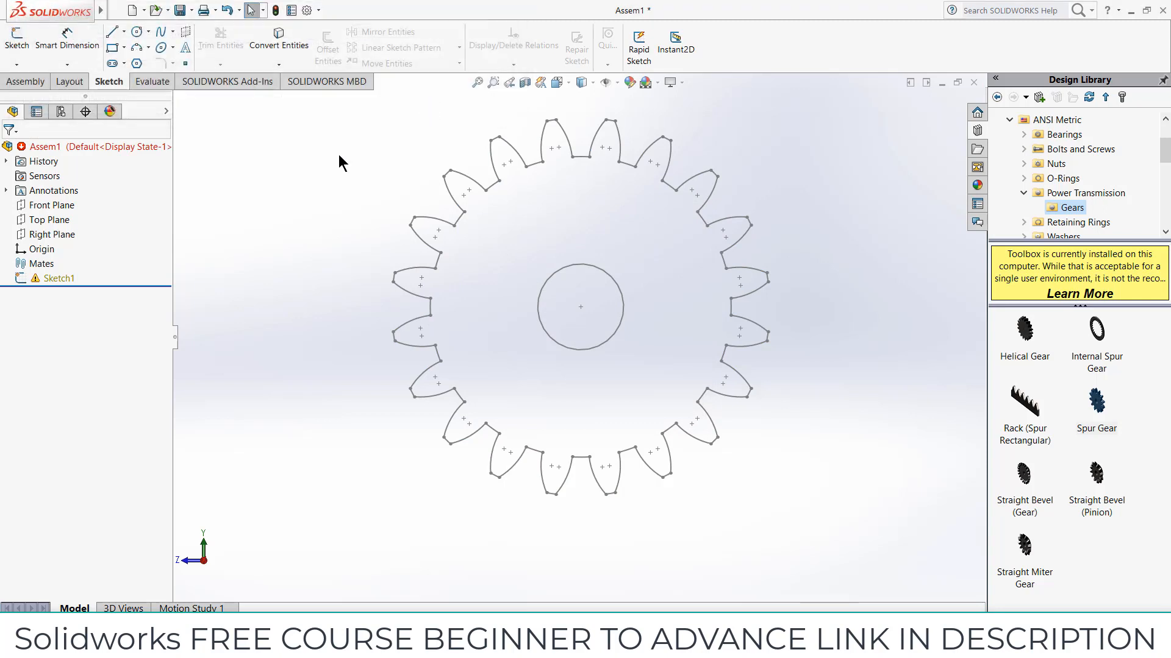
right_click(31, 278)
left_click(86, 376)
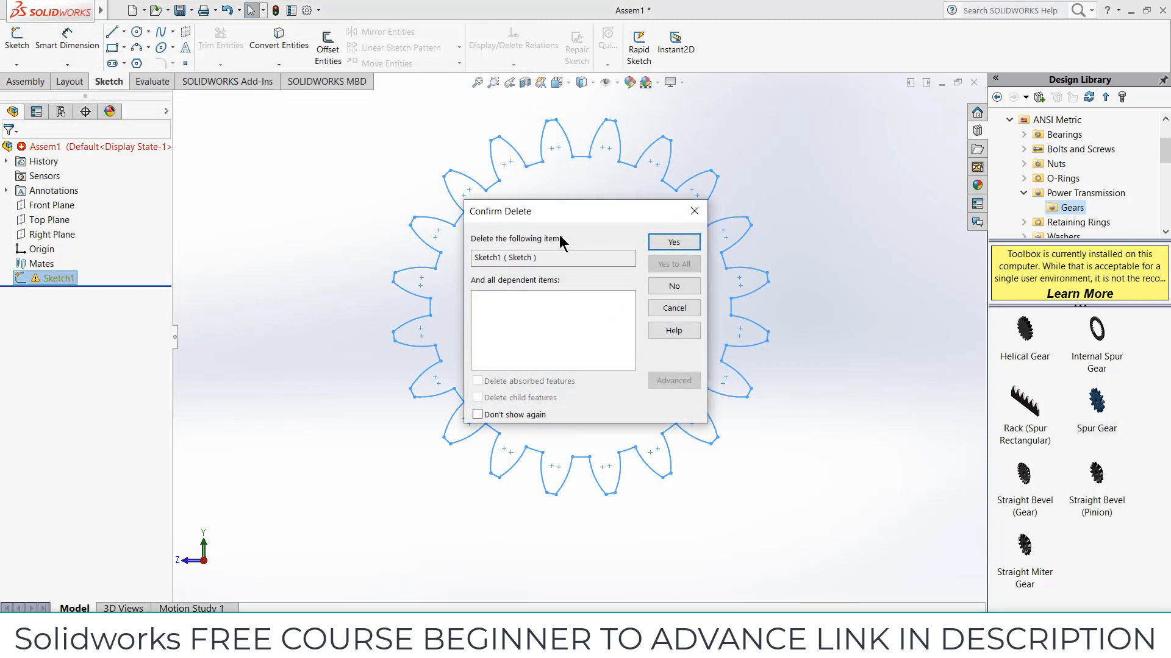
left_click(658, 244)
Step: Insert a Rack (Spur Rectangular) from the ANSI Metric gears library into the assembly
left_click_drag(1017, 393, 539, 244)
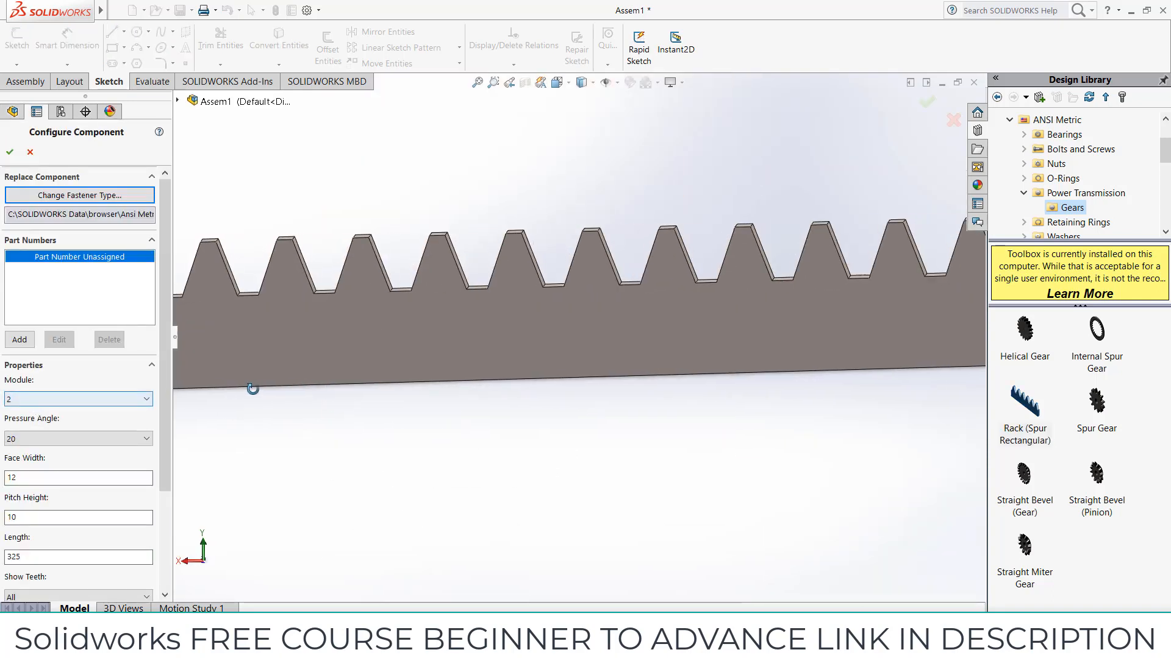
scroll(623, 380, "up", 4)
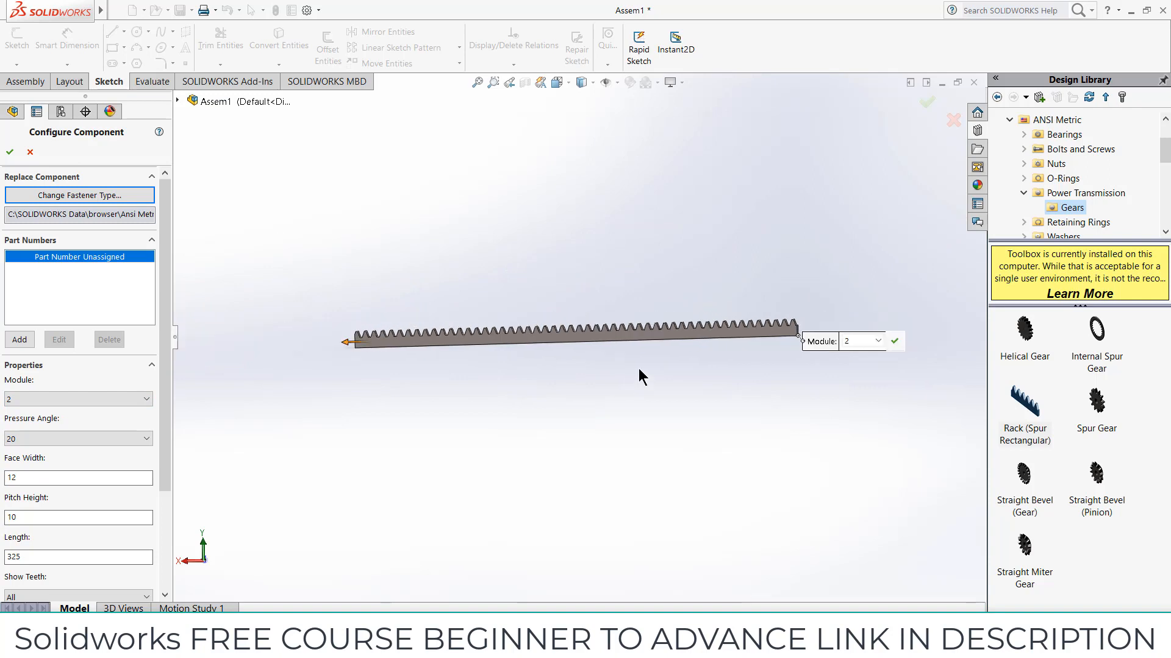
scroll(664, 343, "down", 3)
scroll(611, 361, "up", 2)
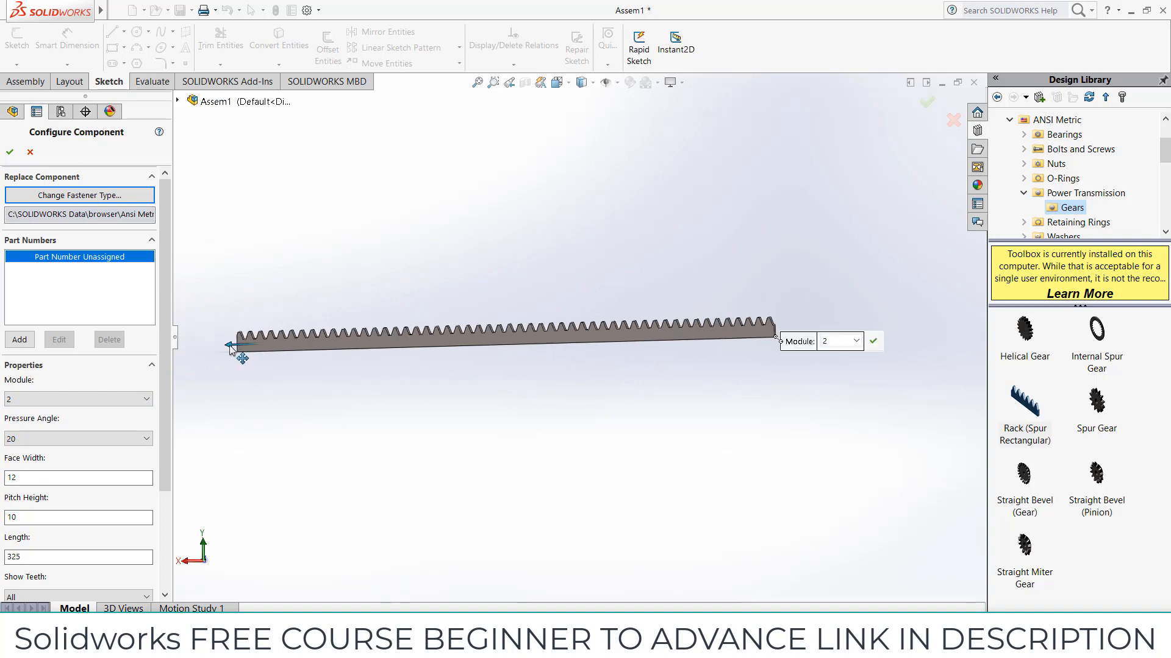
Step: Shorten the rack to about 109 mm with its end handle and set its length to 80 mm
left_click_drag(250, 345, 652, 346)
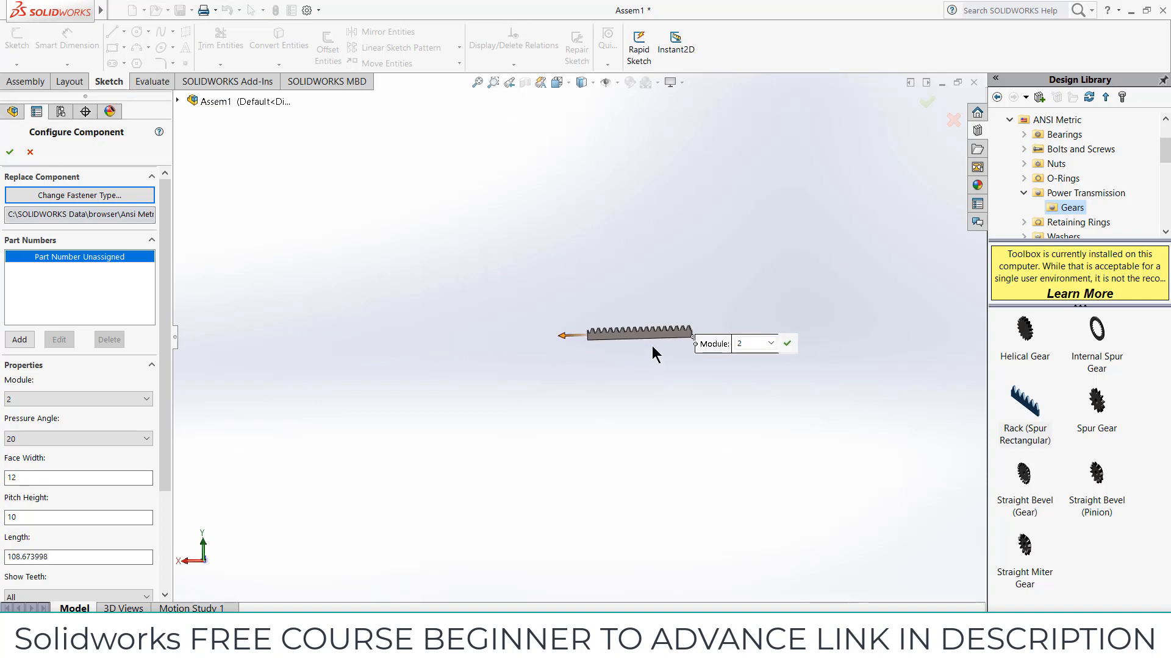
scroll(664, 323, "down", 1)
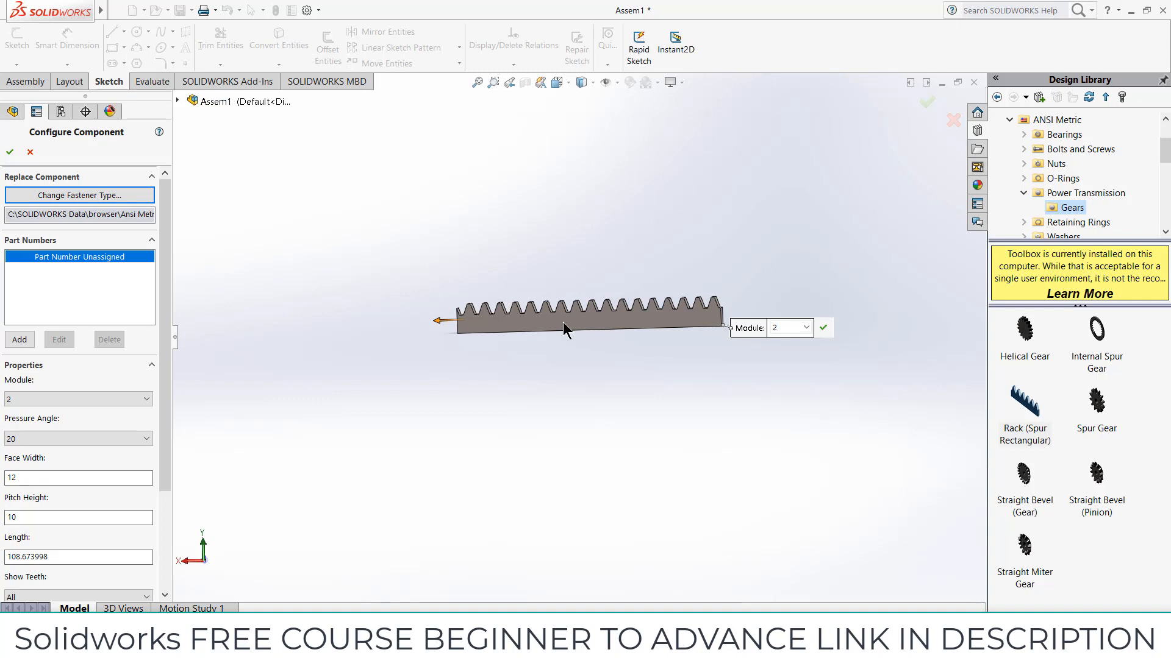
left_click_drag(99, 559, 2, 556)
type("80")
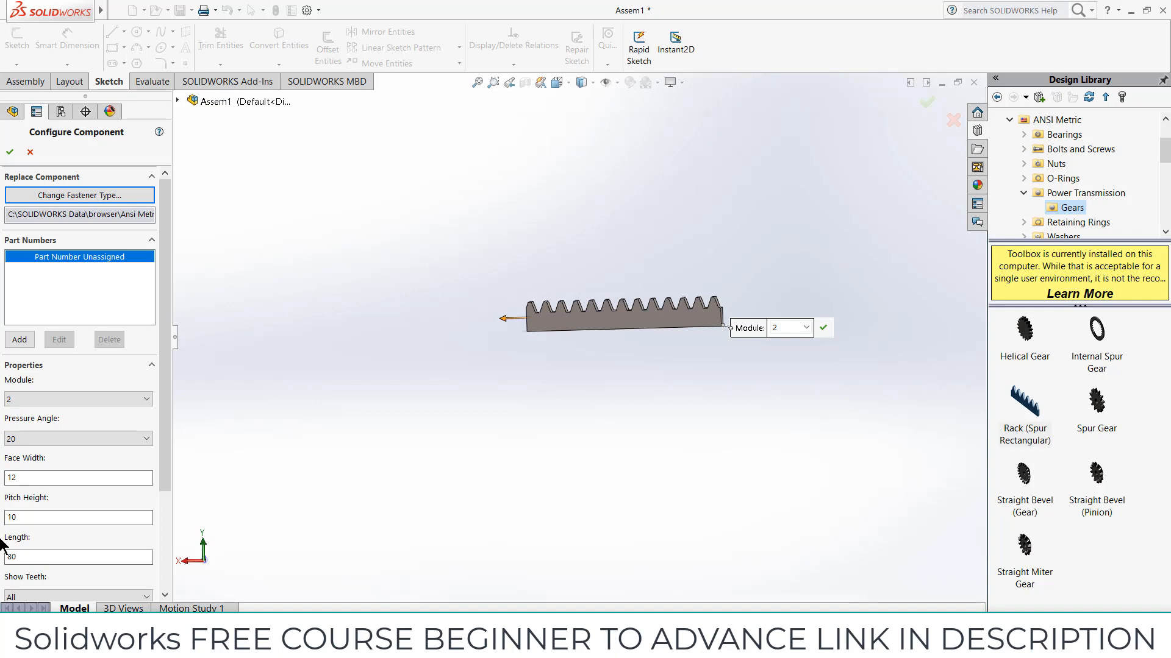
Step: Set the rack's length to 90 mm and accept the component without placing further copies
scroll(706, 293, "down", 3)
scroll(462, 349, "up", 1)
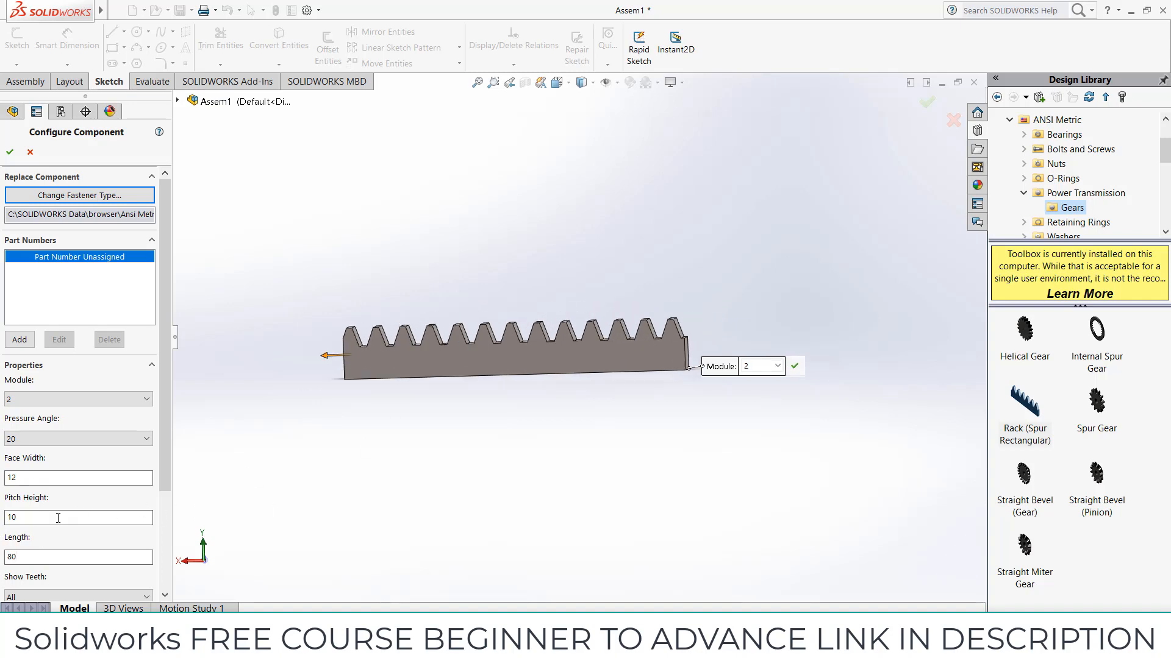
double_click(12, 557)
middle_click_drag(621, 333, 621, 460)
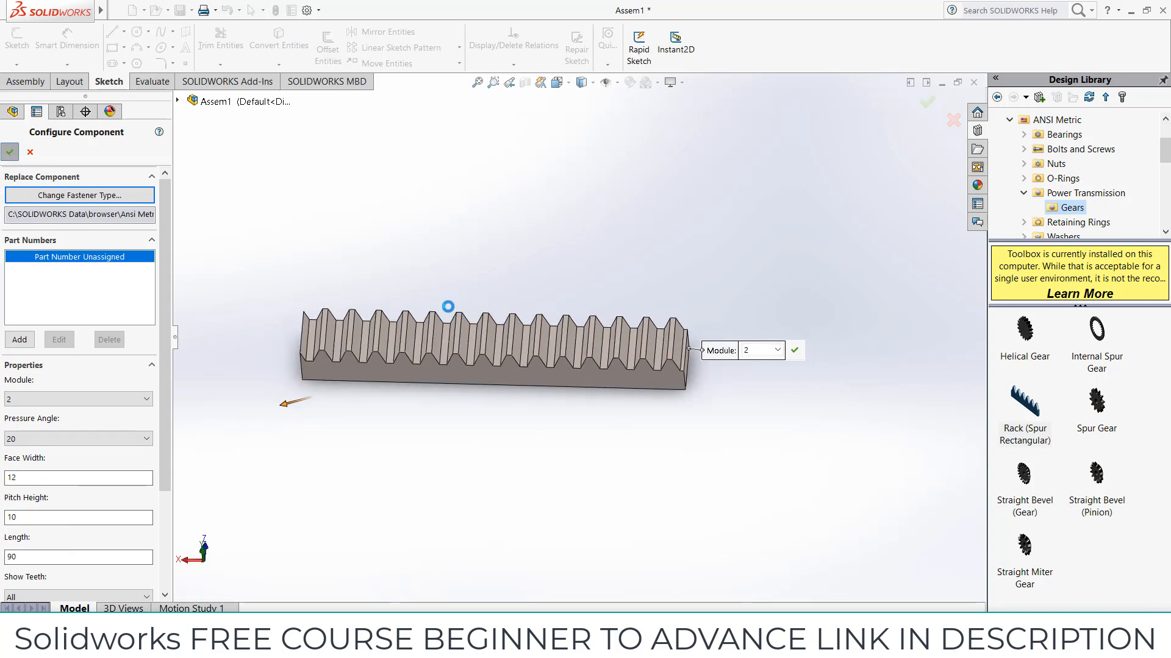
key("Escape")
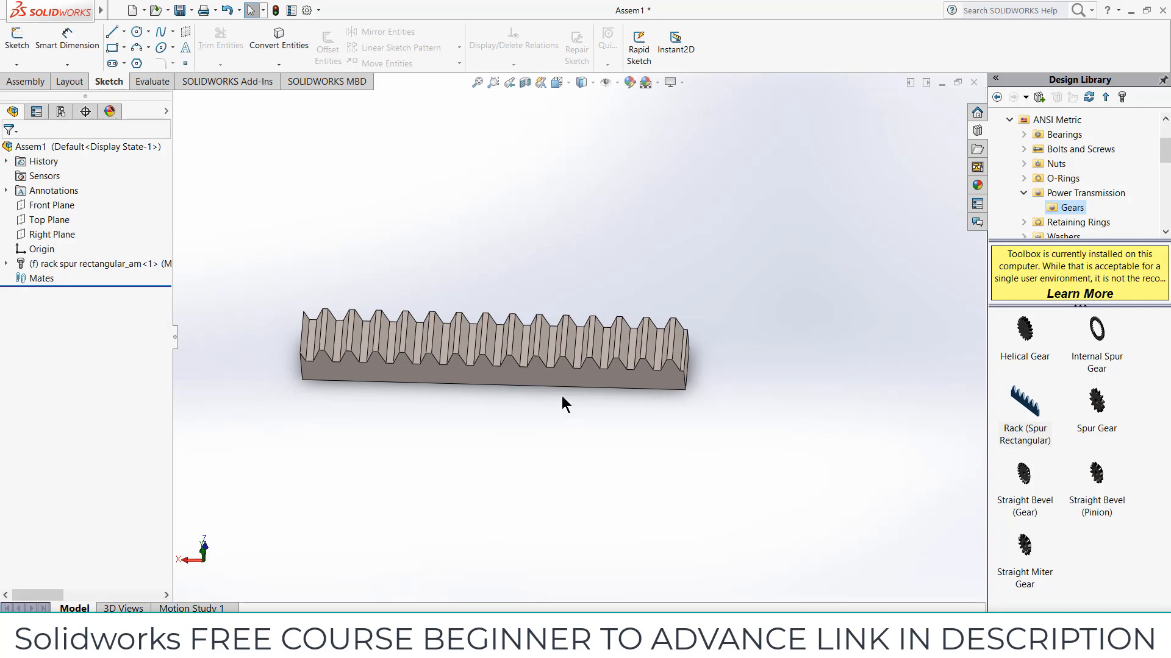
Step: Open an assembly sketch on the rack's toothed side face and convert the face outline into sketch entities
left_click(566, 375)
key("ctrl+8")
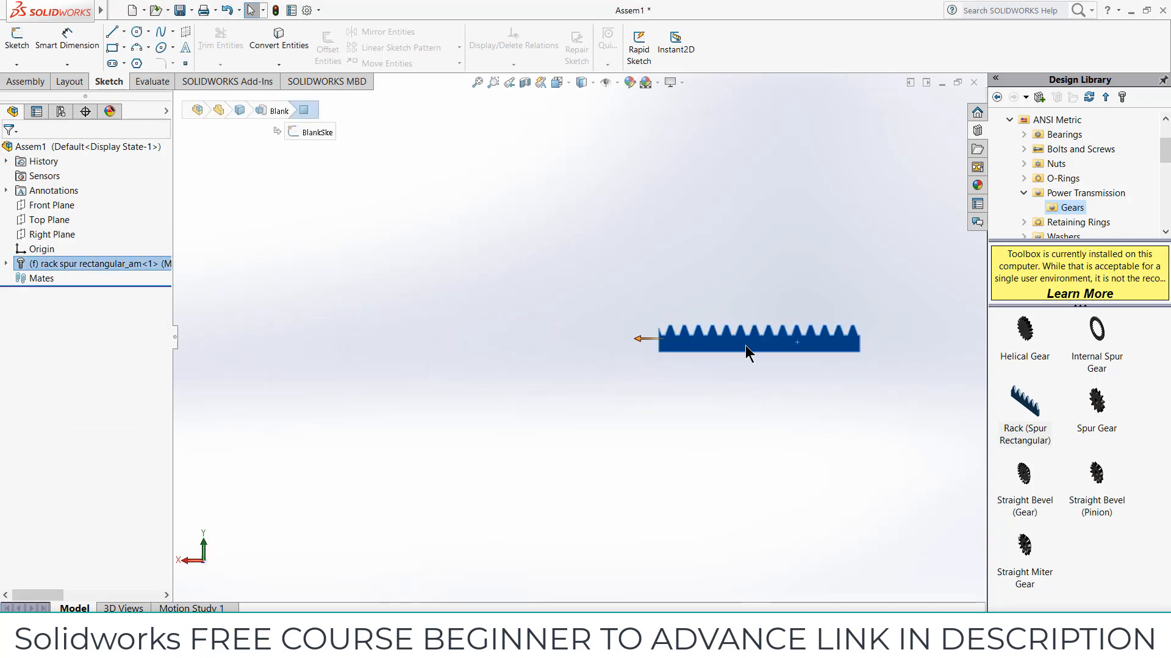
left_click(17, 38)
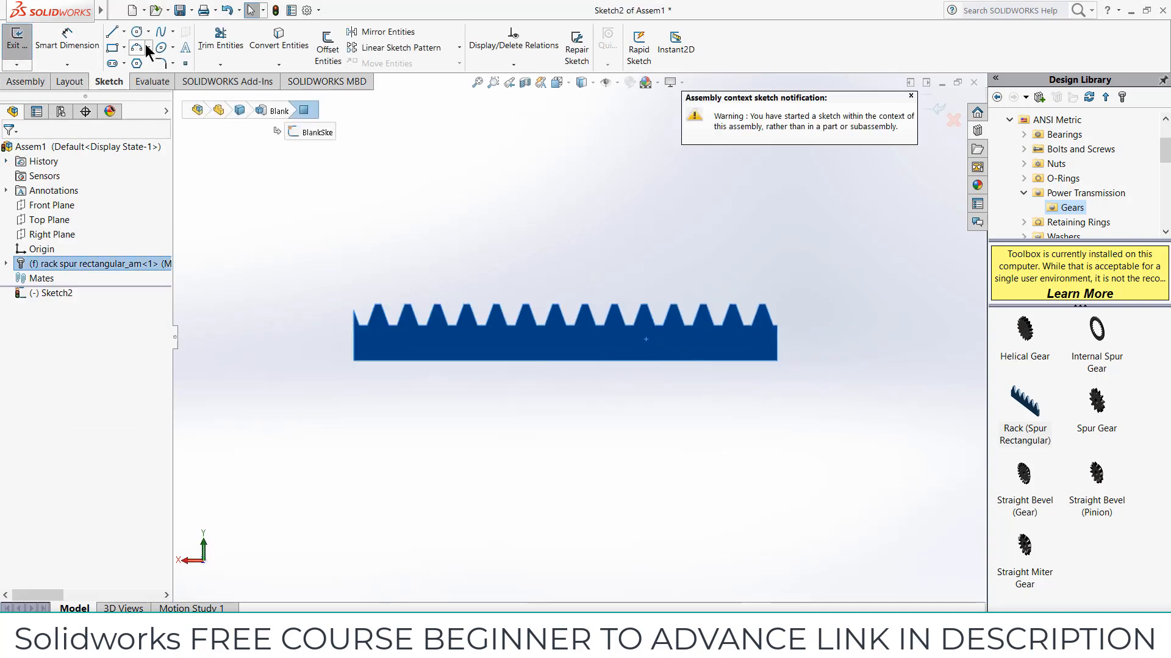
left_click(216, 41)
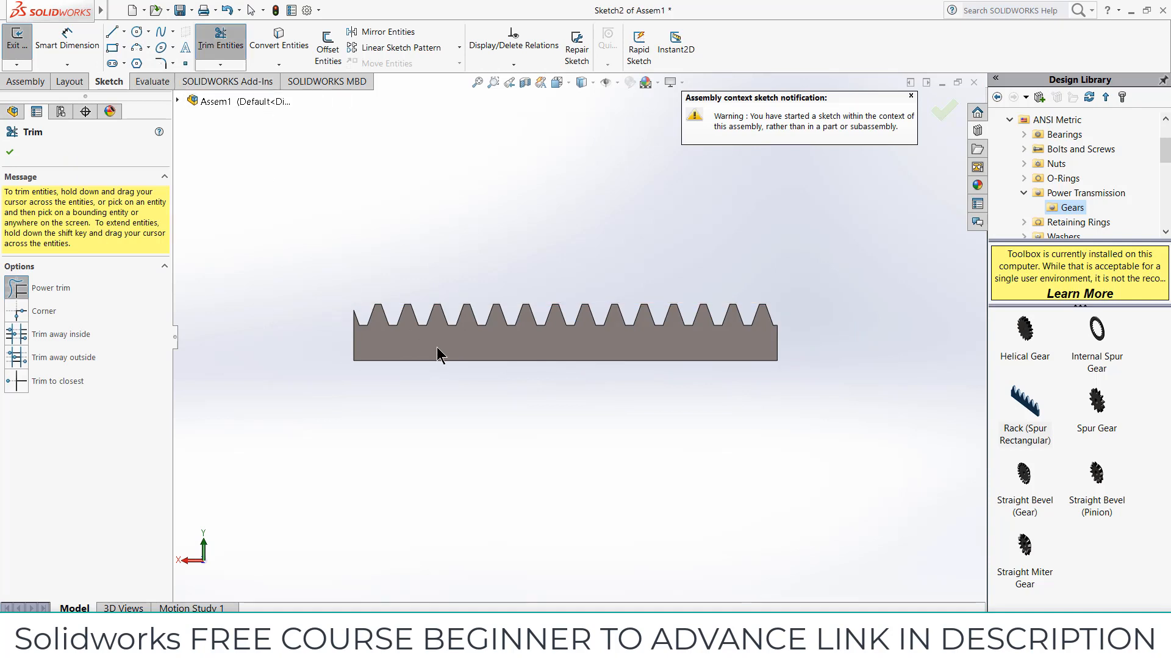
left_click(9, 152)
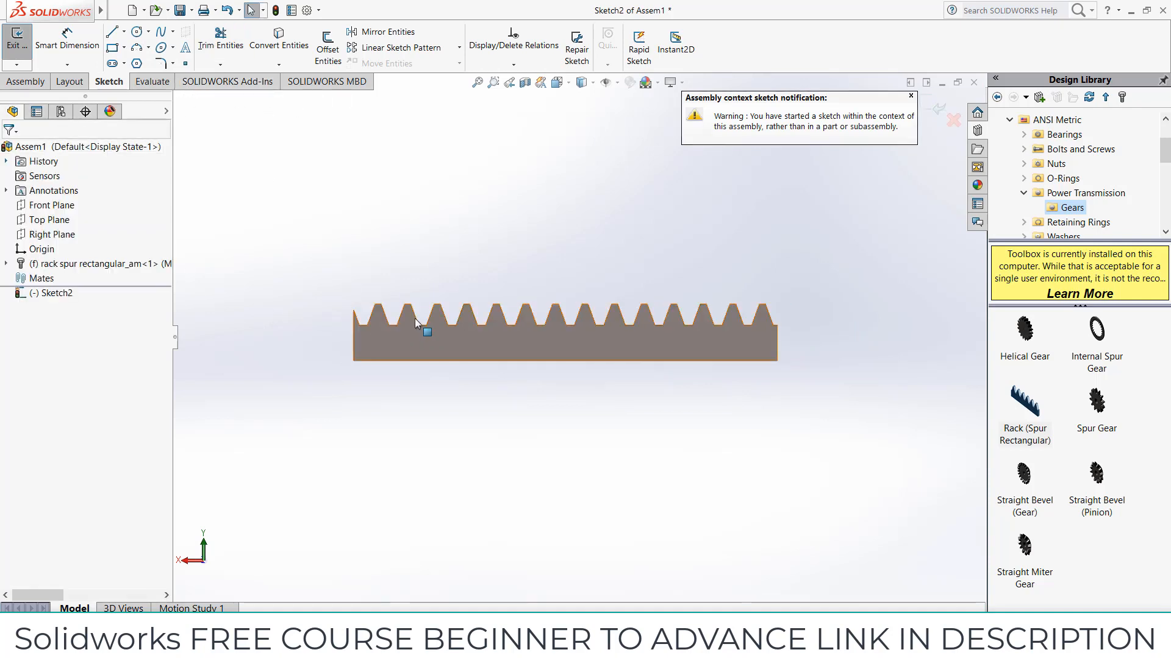
left_click(448, 333)
left_click(275, 40)
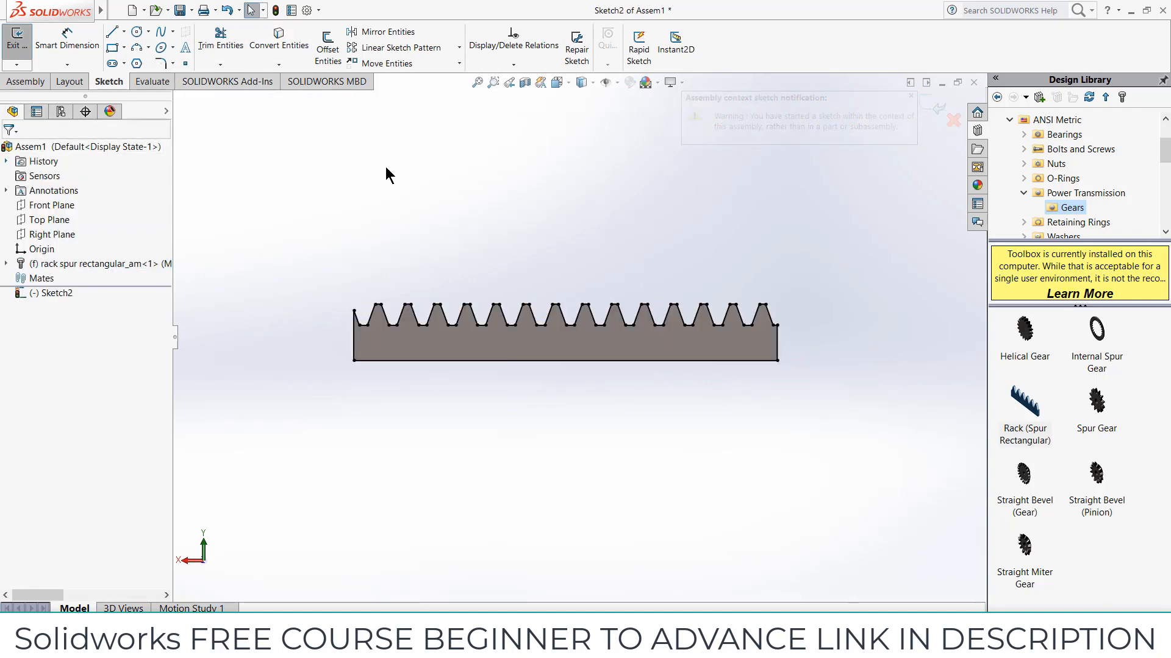
Step: Copy all the converted rack outline entities, agreeing to continue without the items that cannot be copied
key("ctrl+a")
key("ctrl+c")
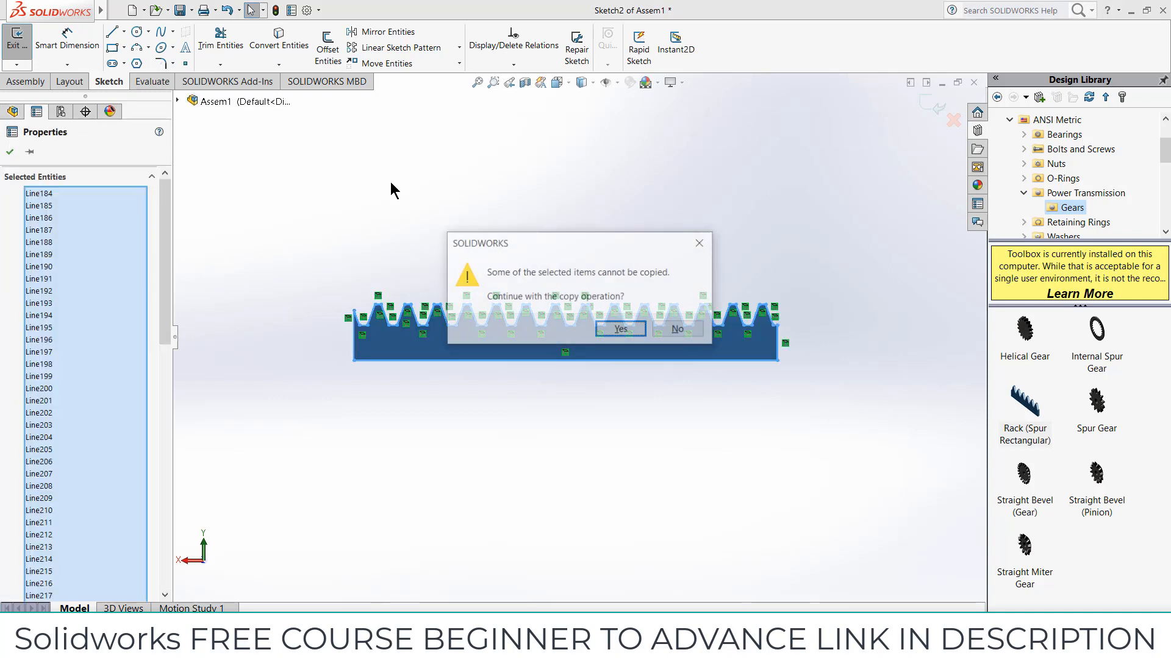
left_click(621, 330)
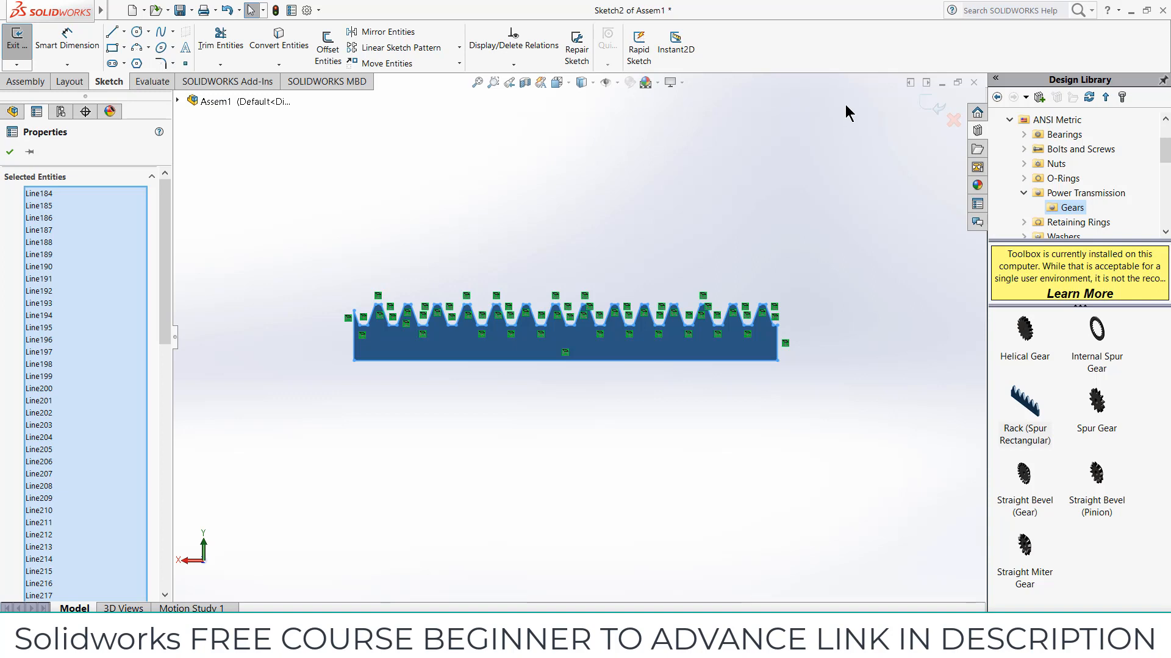
left_click(10, 153)
Step: Create a new part and paste the copied rack outline into a sketch on the Front Plane
left_click(132, 10)
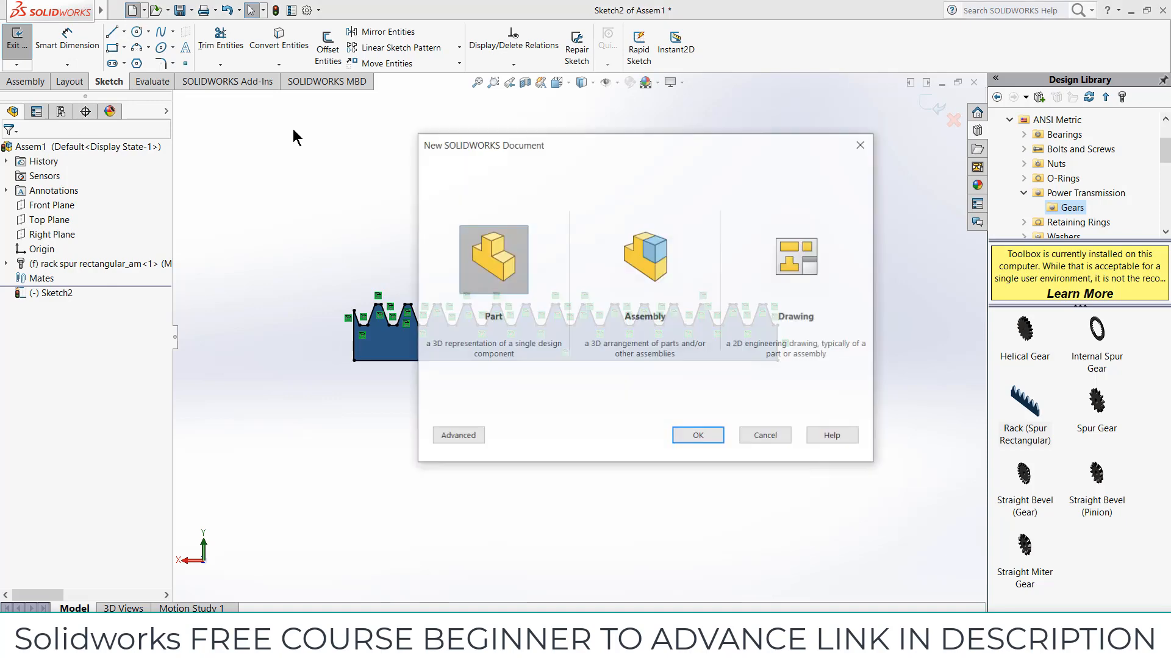
left_click(689, 436)
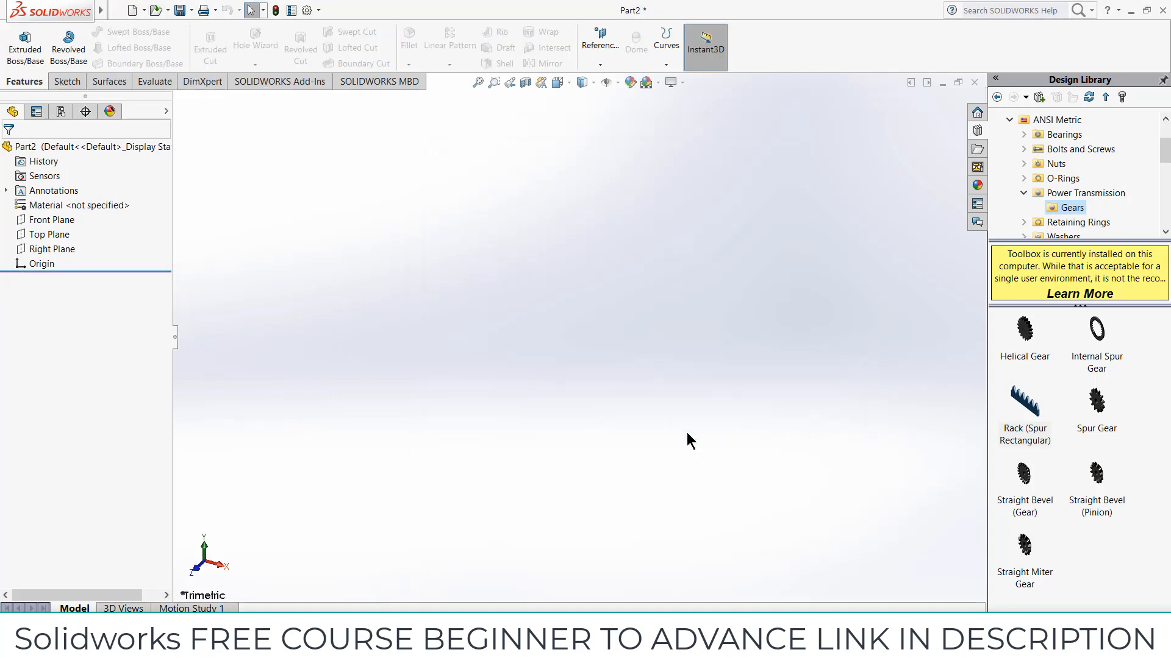
left_click(53, 224)
left_click(66, 205)
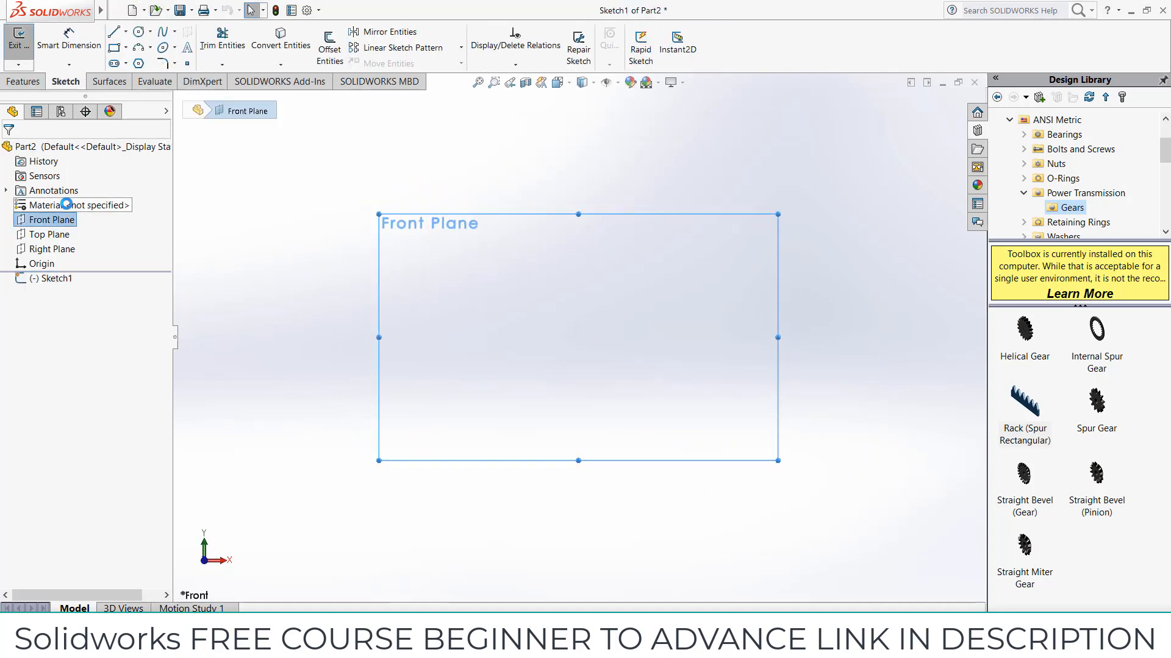
key("ctrl+v")
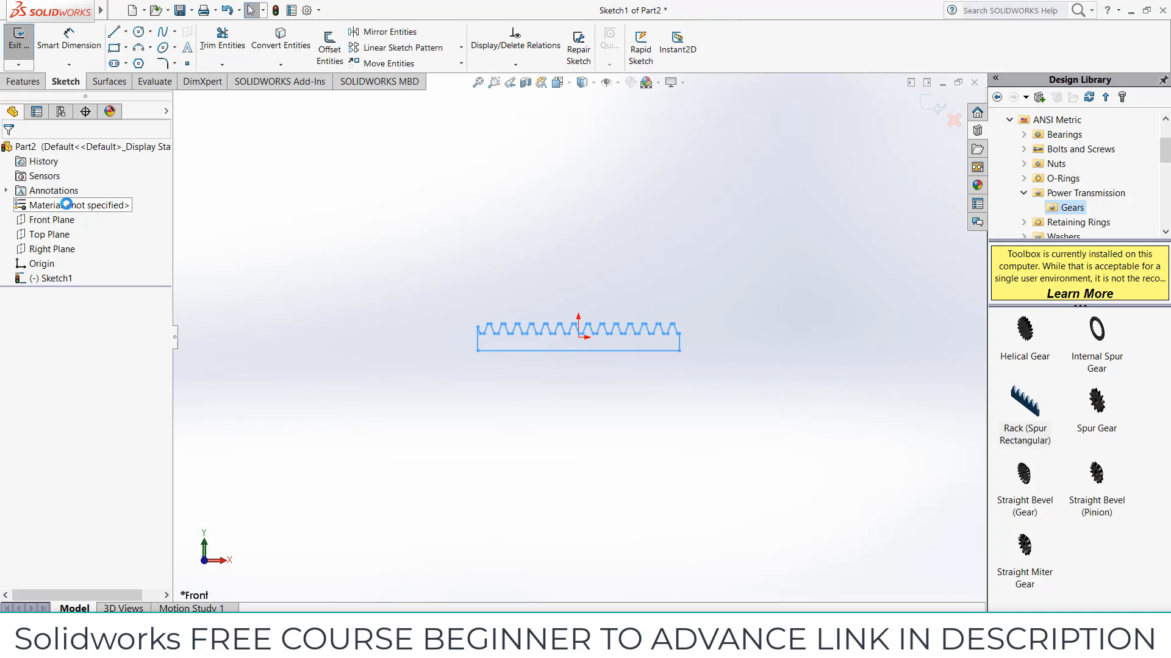
Step: Extrude the pasted rack profile as a Blind boss with a depth of 10 mm
left_click(25, 82)
left_click(43, 47)
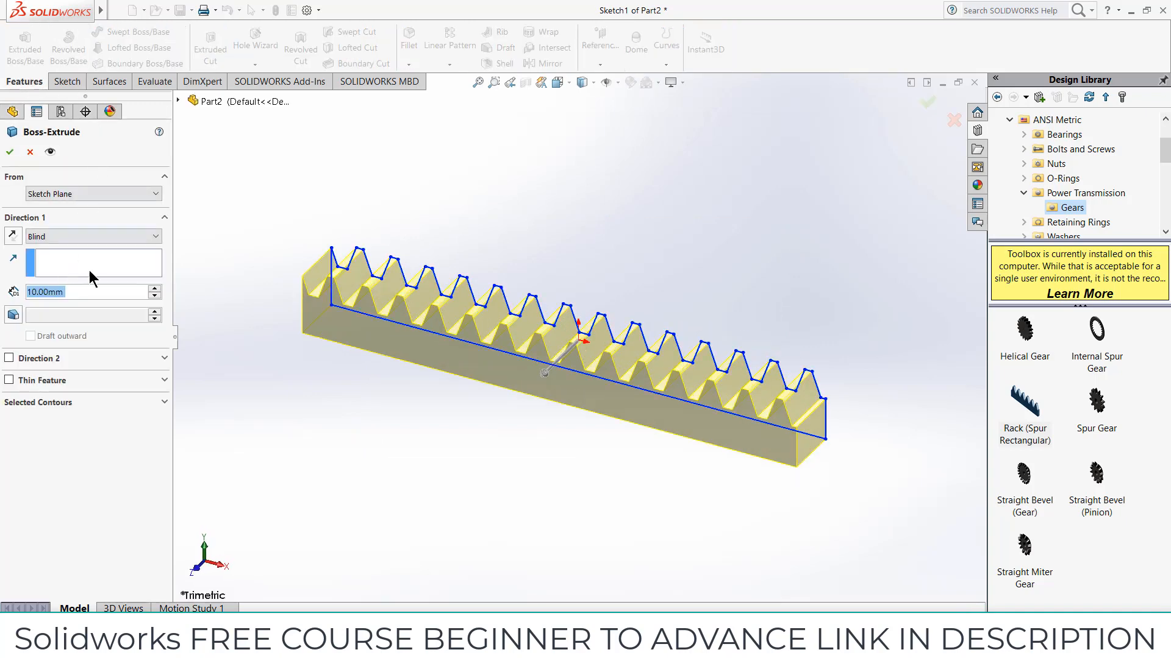
left_click(10, 151)
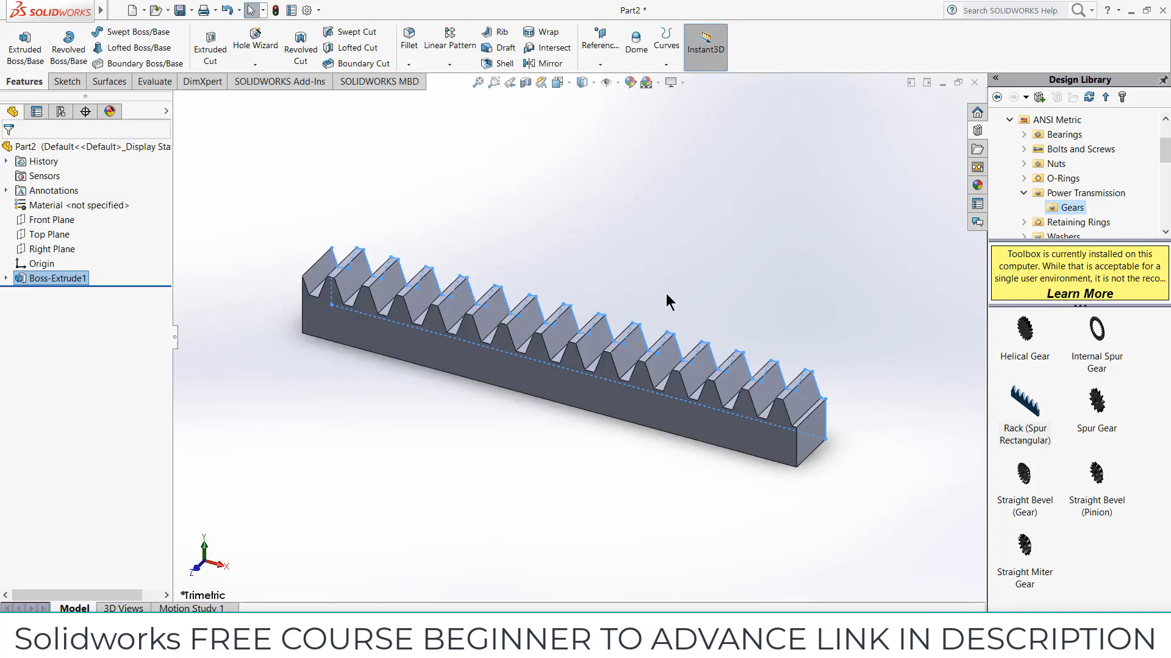
Step: Sketch two circles of about 2 mm radius on the rack's flat underside, one near each end
middle_click_drag(819, 368, 809, 190)
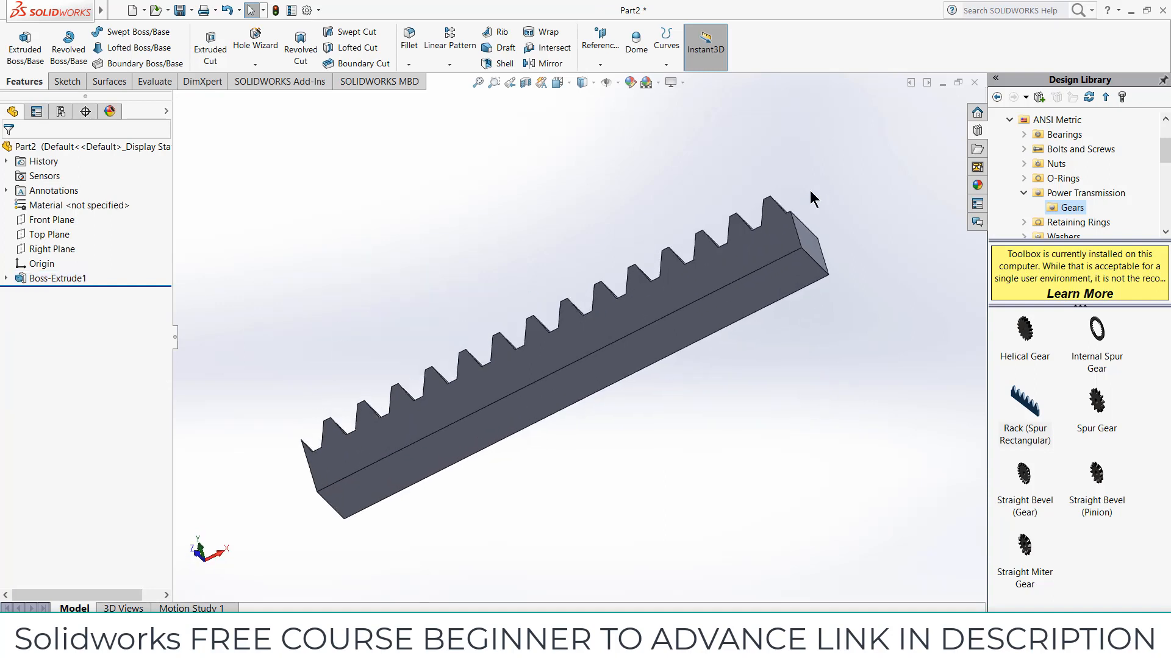
left_click(708, 321)
left_click(742, 285)
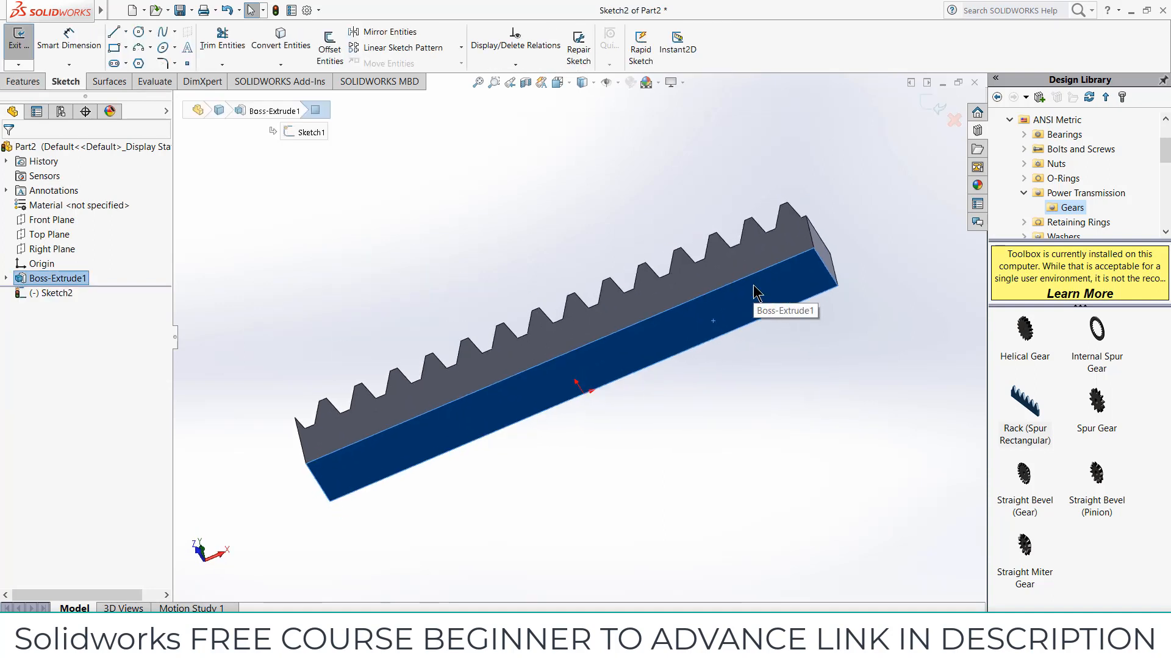
left_click(139, 31)
left_click(330, 335)
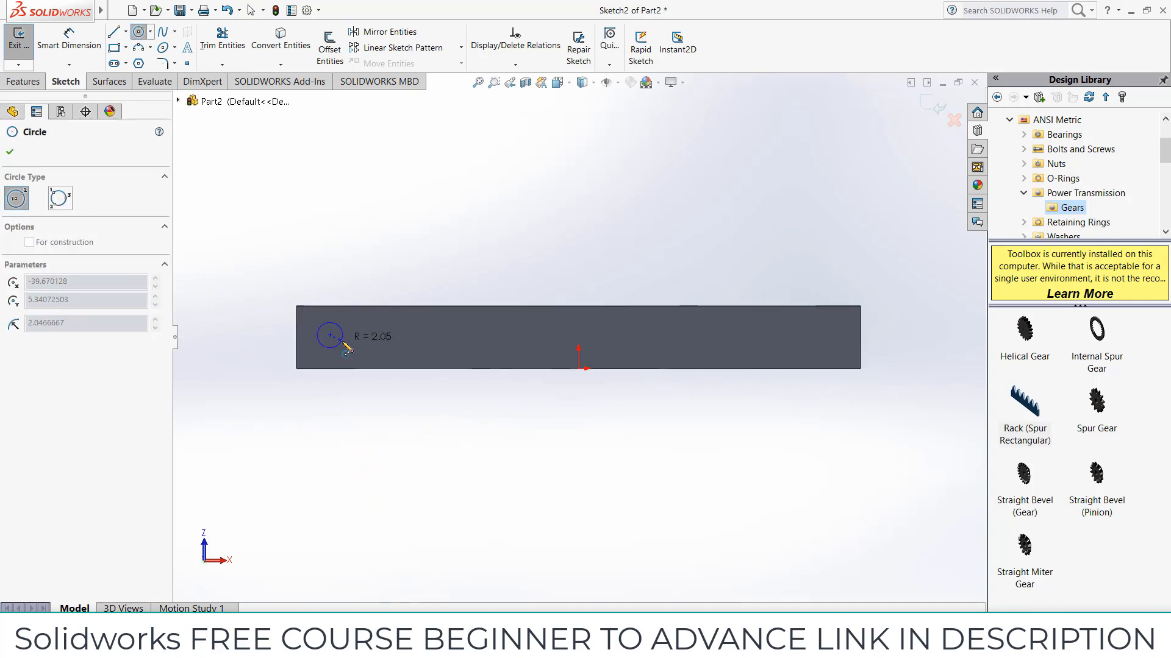
left_click(343, 335)
left_click(837, 335)
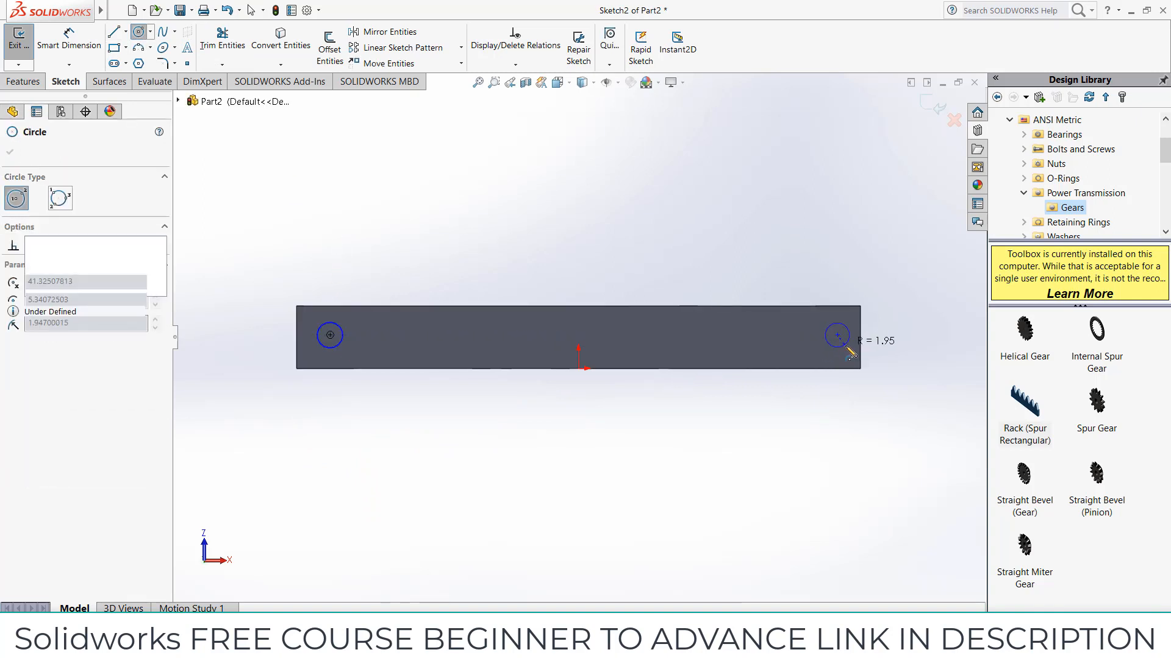
left_click(849, 336)
key("Escape")
Step: Dimension the horizontal distance between the two circle centres as 80 mm
left_click(77, 42)
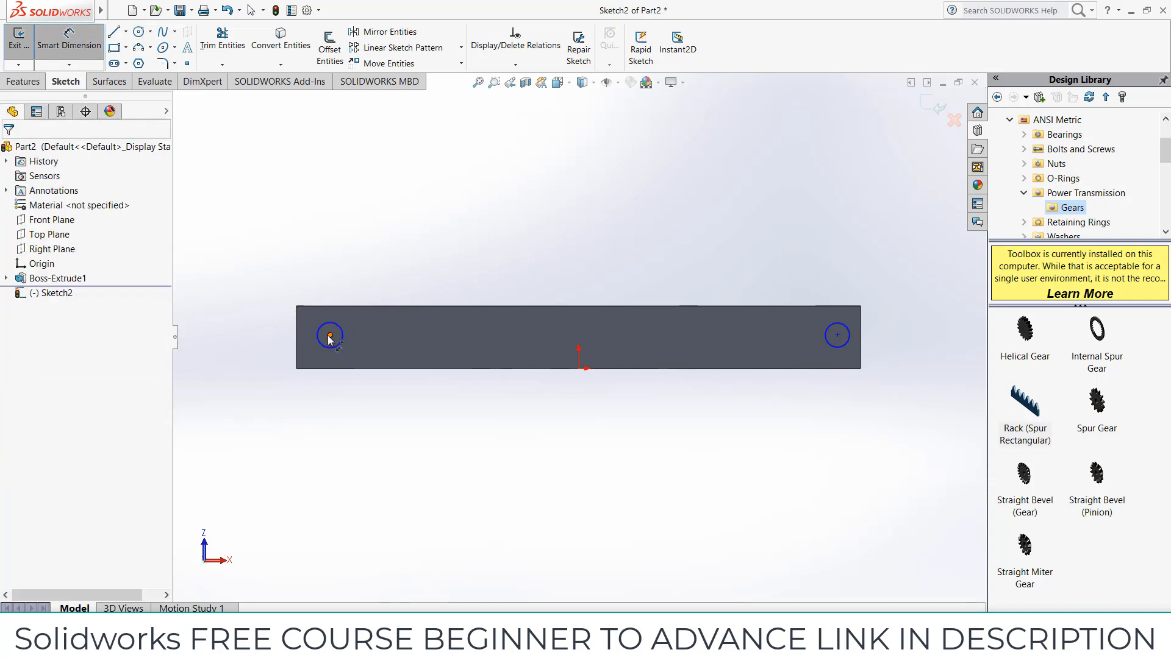
left_click(330, 335)
left_click(838, 335)
left_click(803, 244)
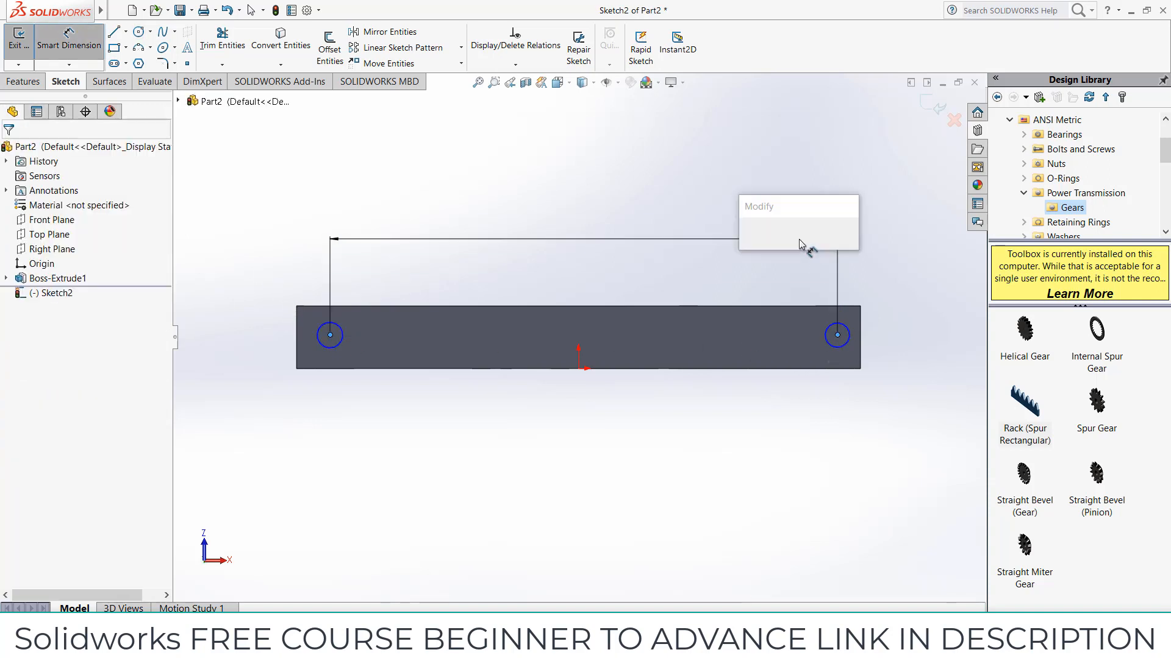
type("80")
key("Return")
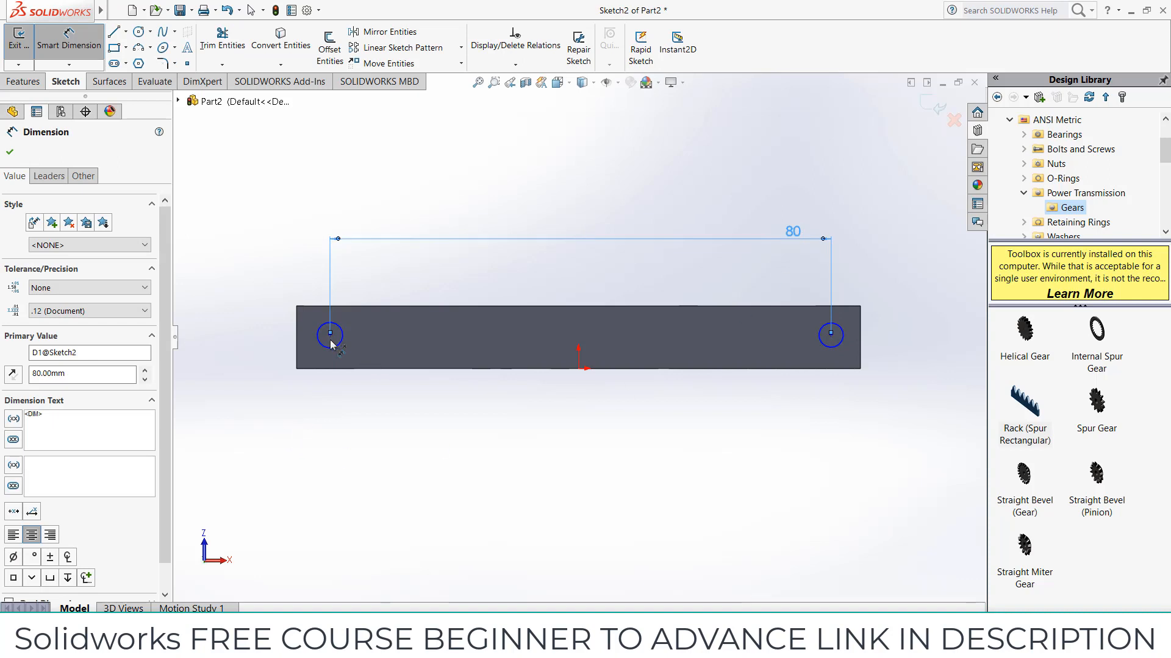
key("Escape")
Step: Add a Horizontal relation between the two circle centres
left_click(329, 334)
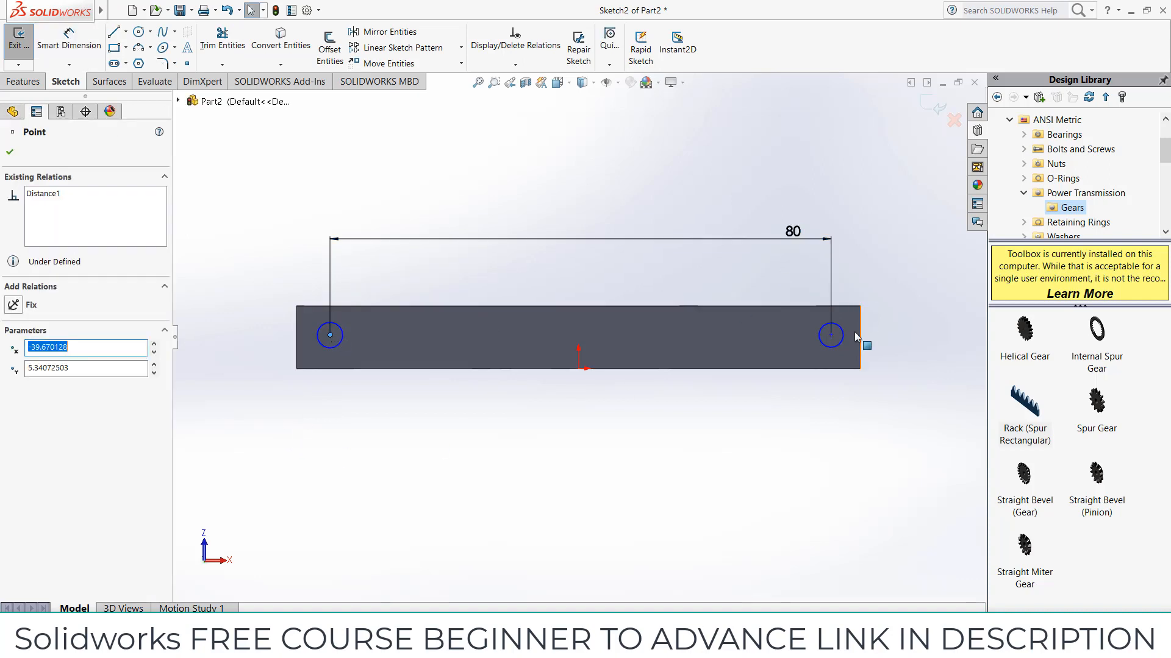
left_click(831, 335, "ctrl")
left_click(869, 287)
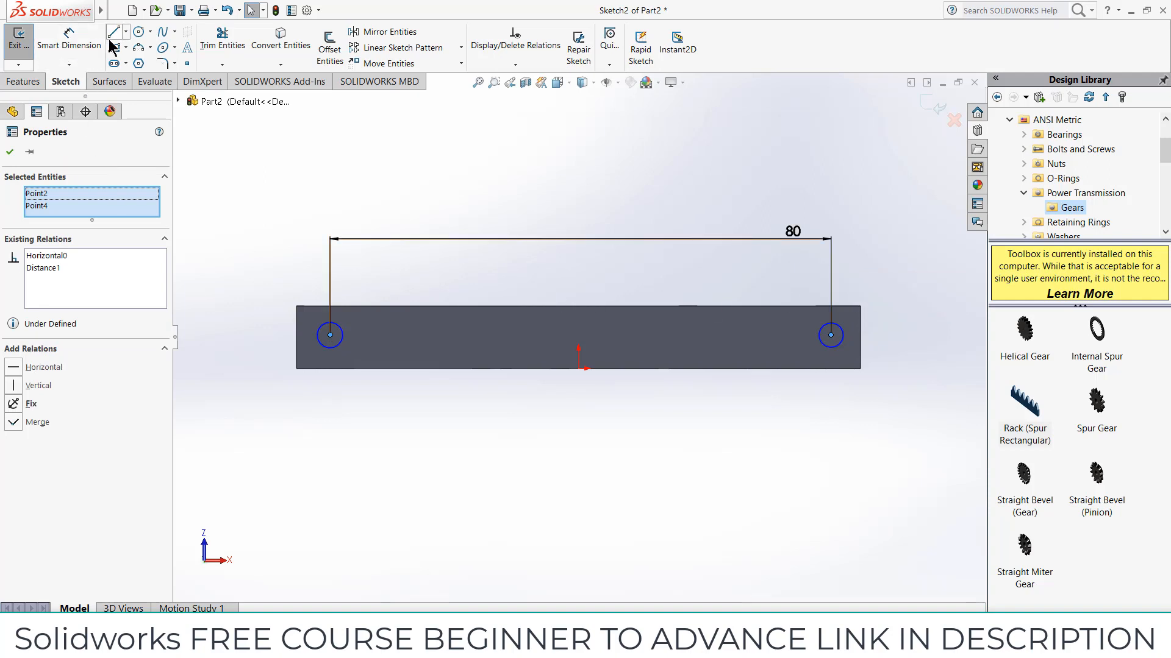
left_click(72, 39)
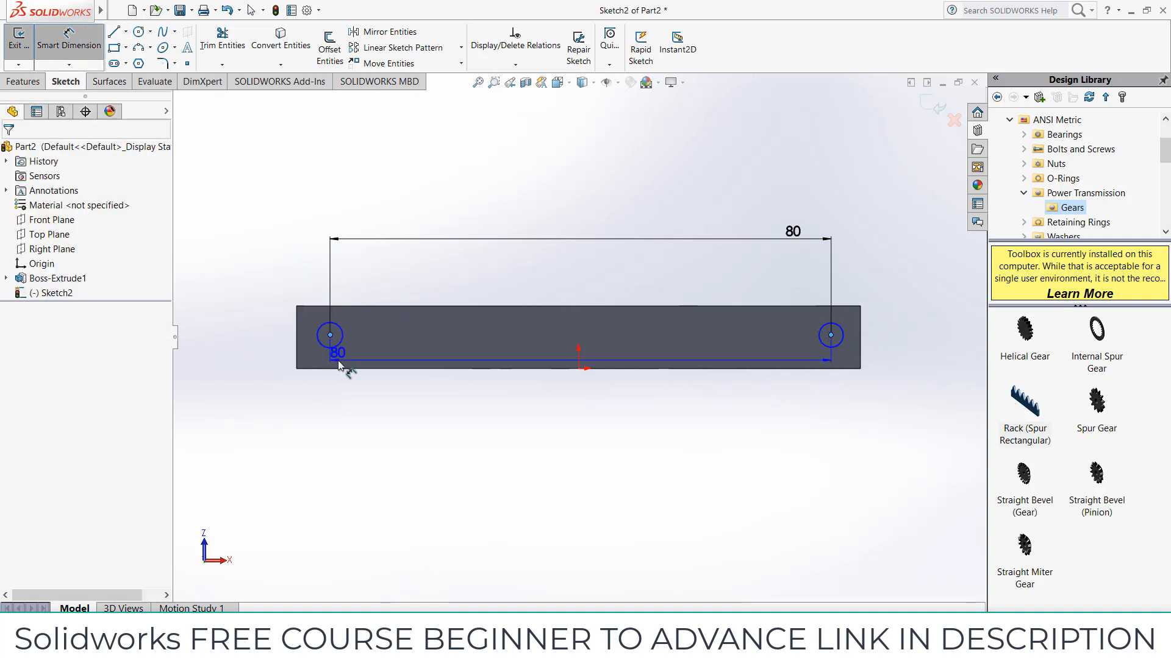
left_click(578, 368)
key("Escape")
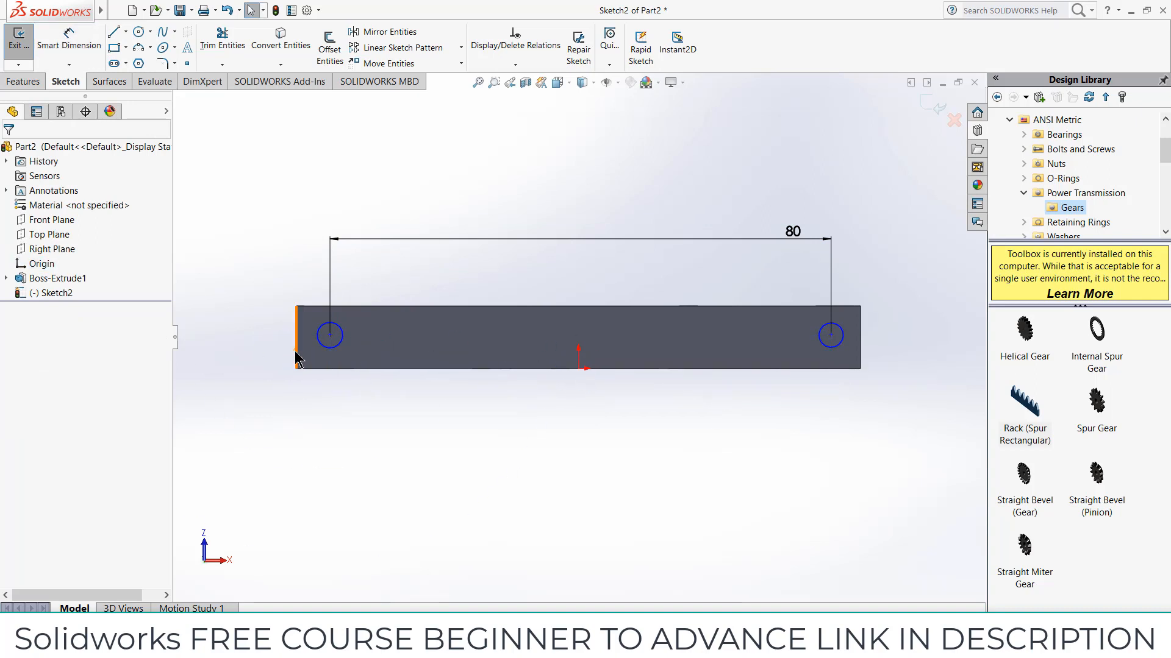
Step: Dimension the vertical distance between the circle centre farther from the origin's X direction and the origin as 5 mm
left_click(330, 335)
left_click(69, 41)
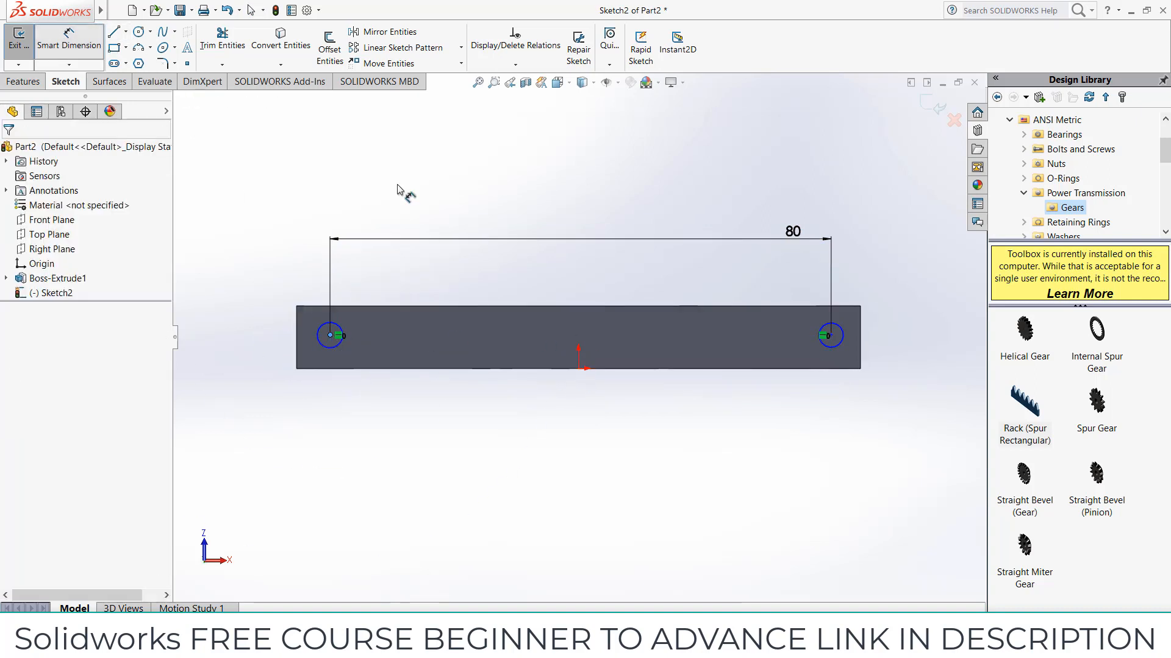
left_click(579, 370)
left_click(245, 364)
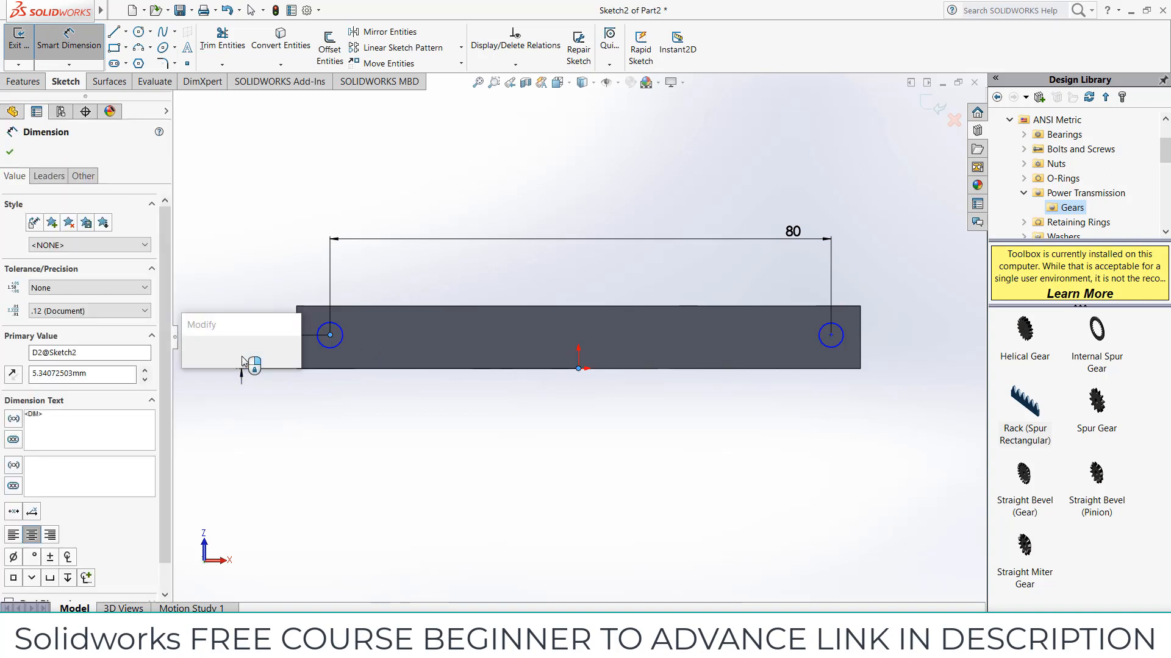
type("5")
key("Return")
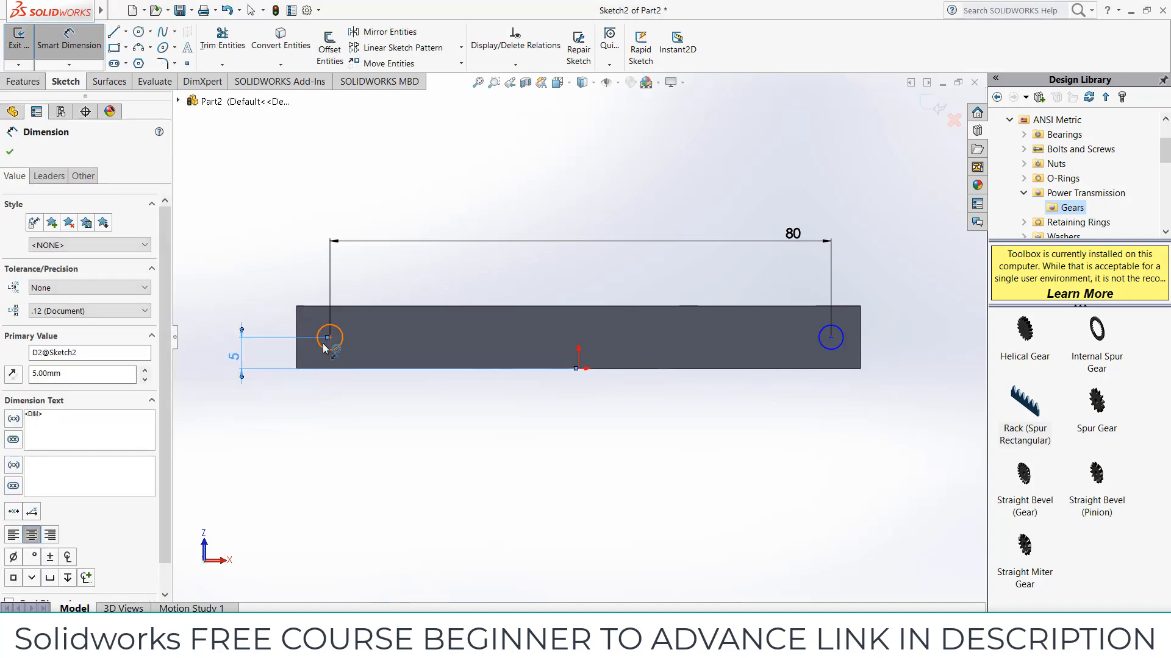
Step: Dimension the horizontal distance from that same circle centre to the origin as 40 mm
left_click(330, 339)
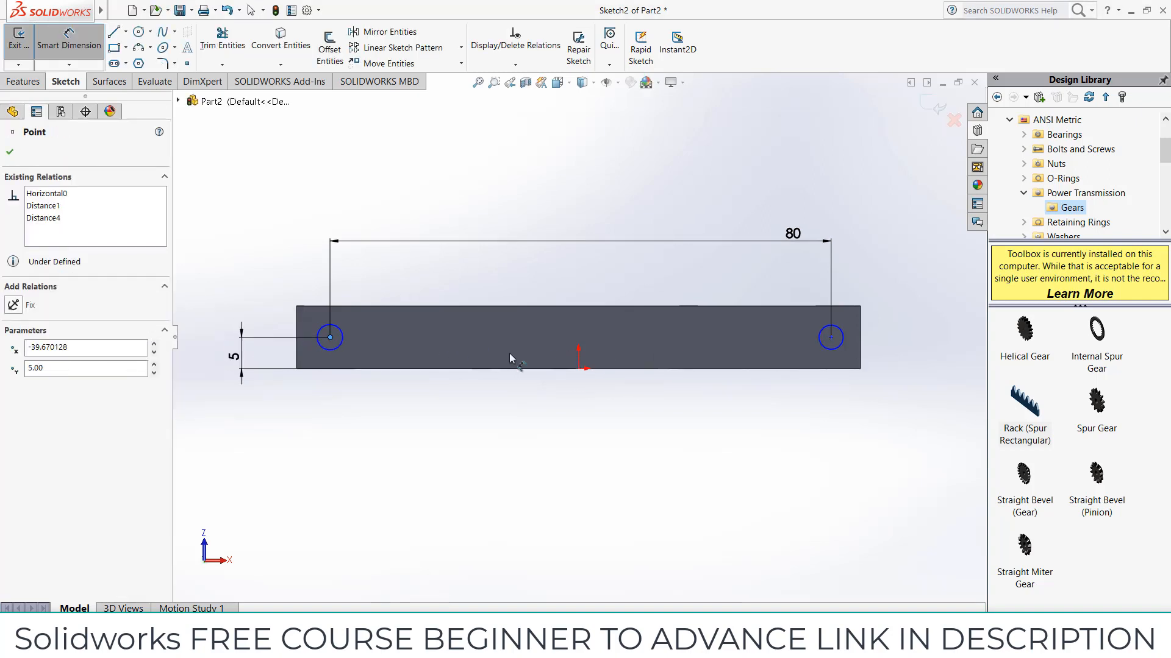
left_click(579, 369)
left_click(555, 205)
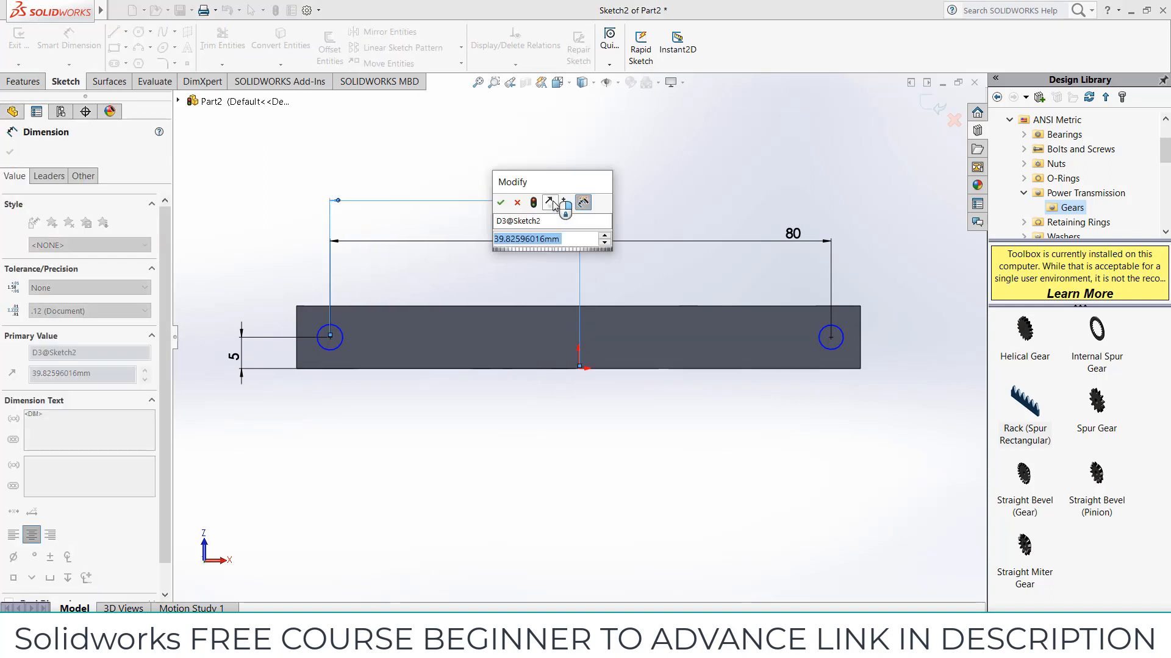
type("40")
key("Return")
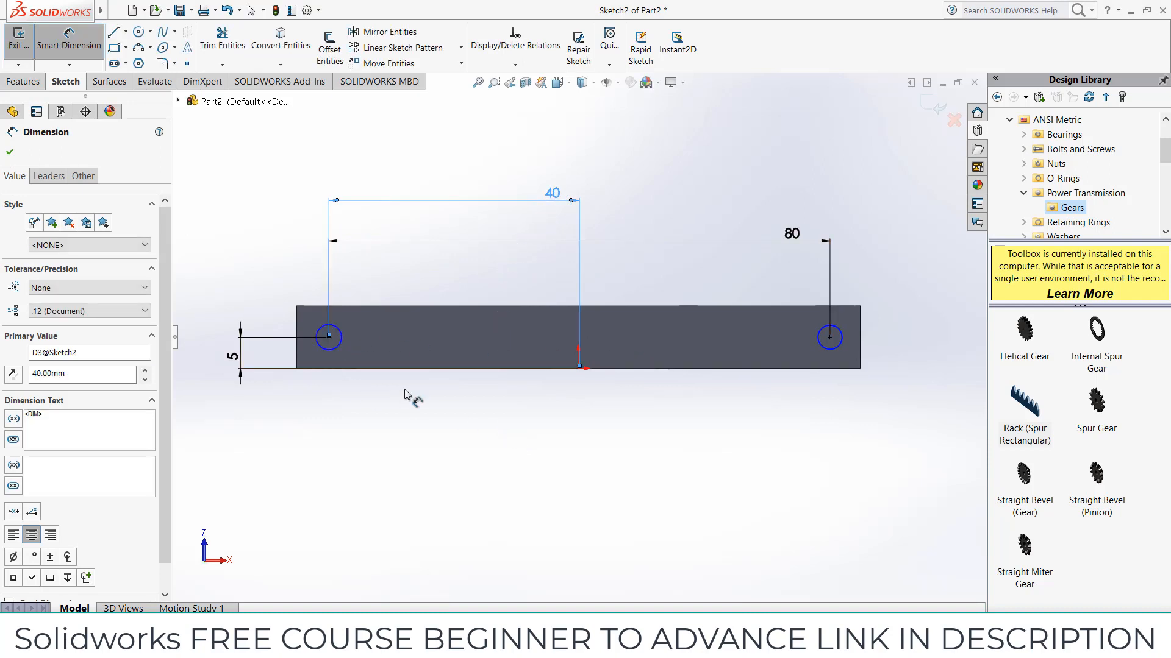
Step: Extrude the two circles outward from the rack's underside as a Blind boss with a depth of 5 mm
left_click(26, 81)
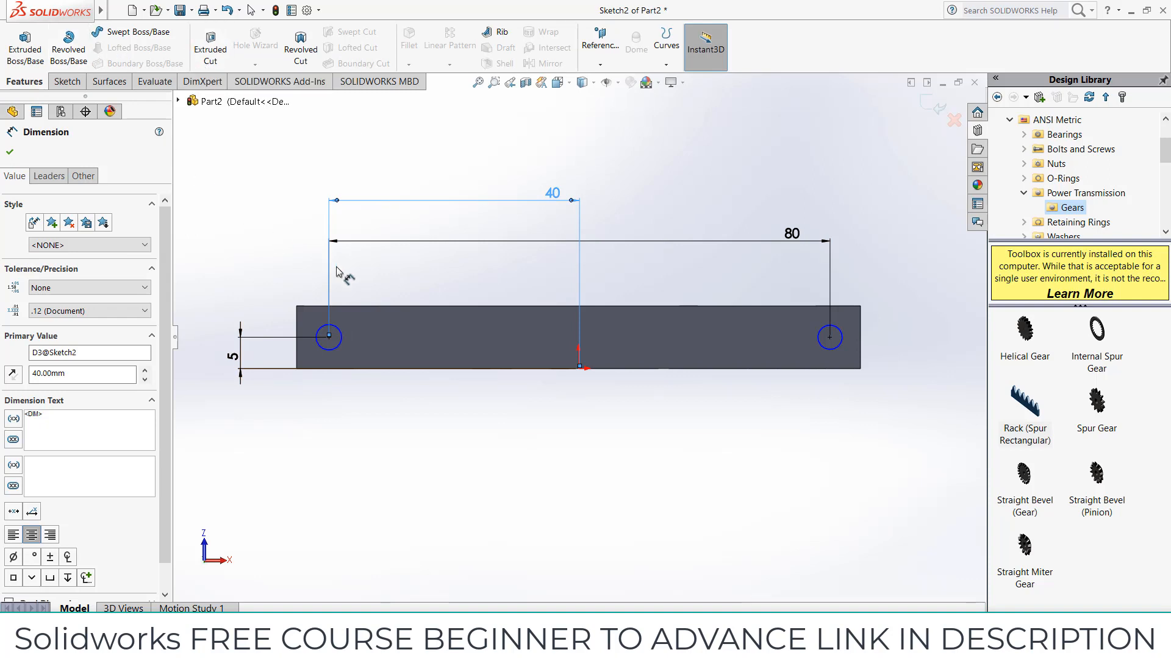
middle_click_drag(335, 266, 390, 343)
left_click(26, 54)
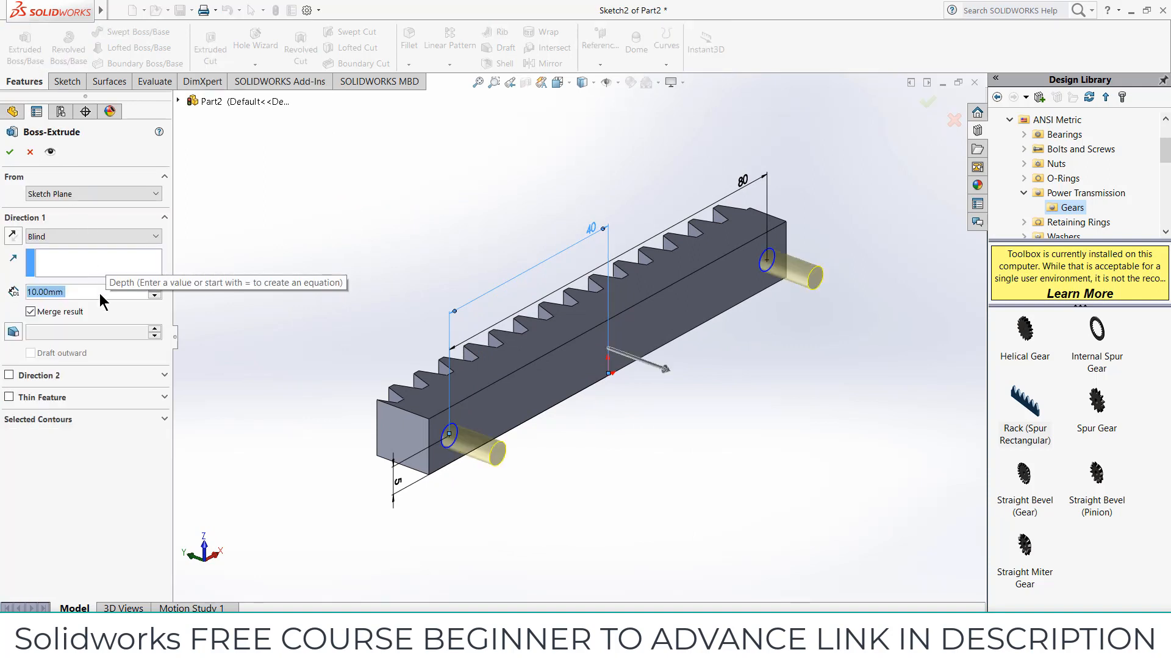
type("5")
key("Return")
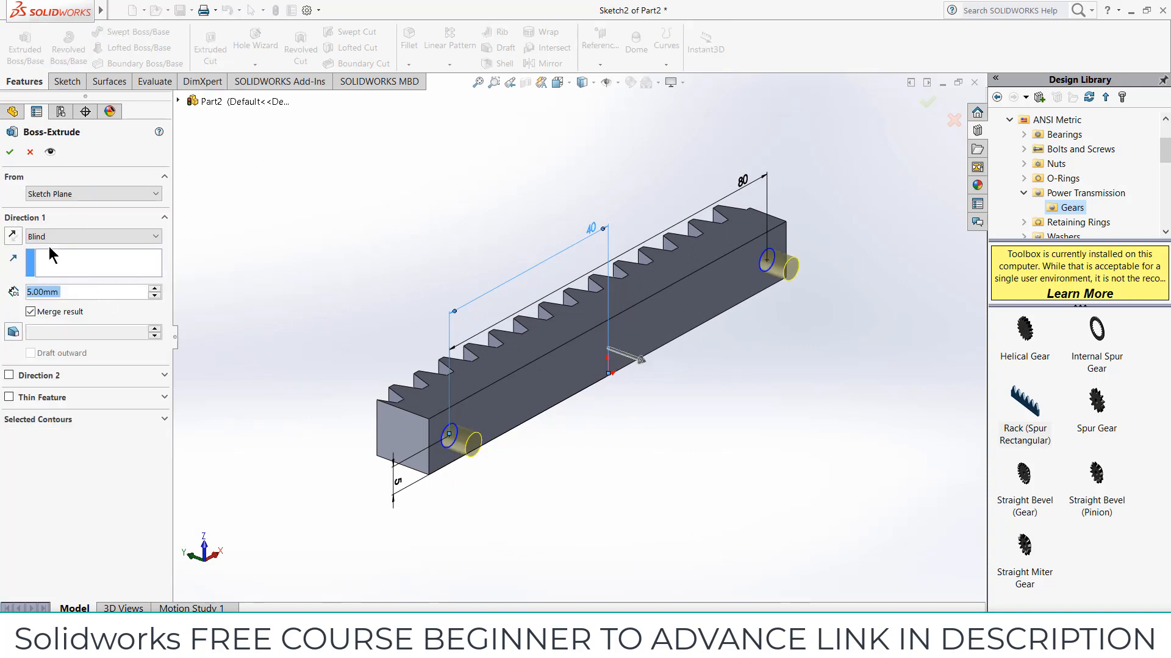
left_click(9, 153)
scroll(587, 478, "up", 2)
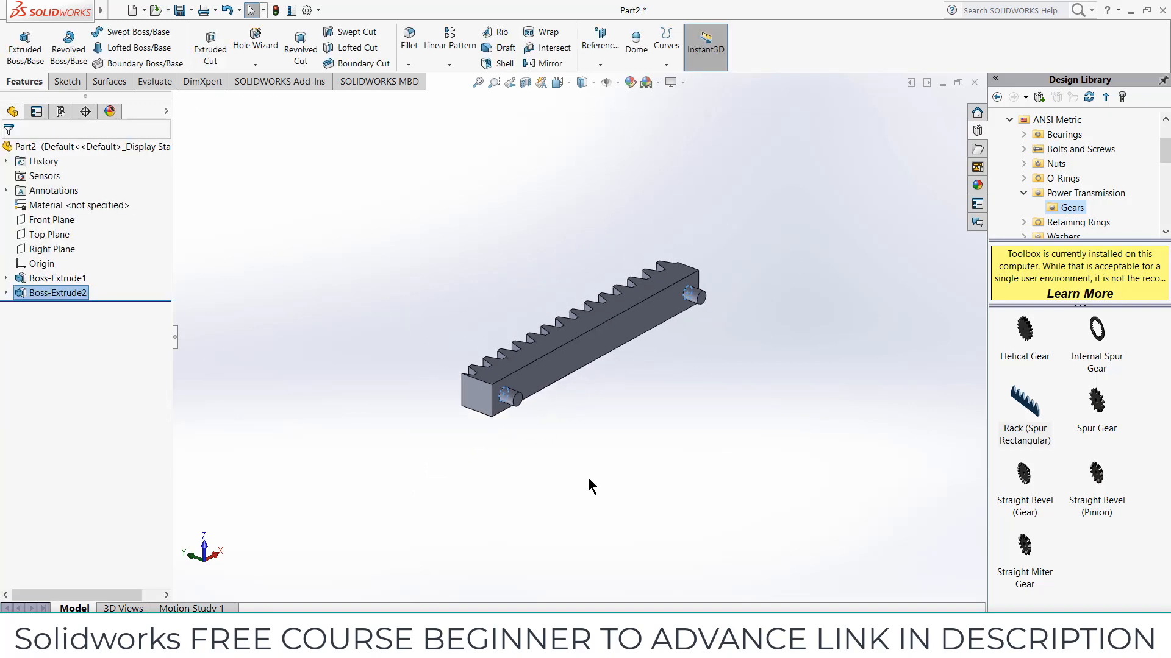
Step: Save the rack part in the offset crank folder as rack1, without replacing the existing rack file
key("ctrl+s")
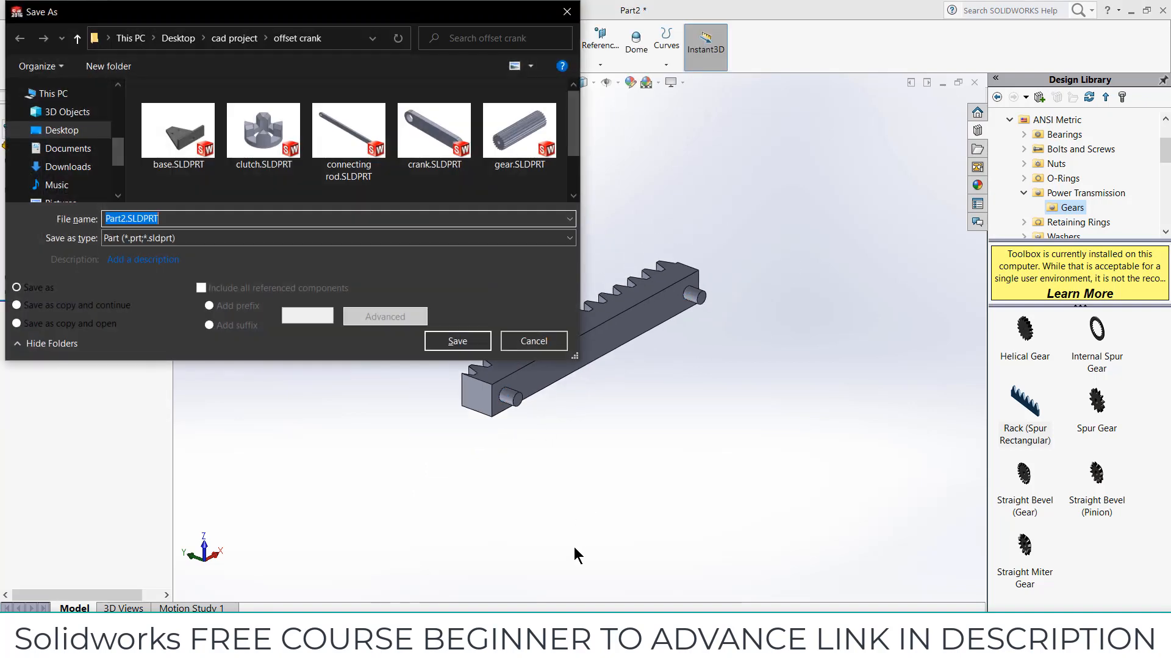
type("rack")
key("Return")
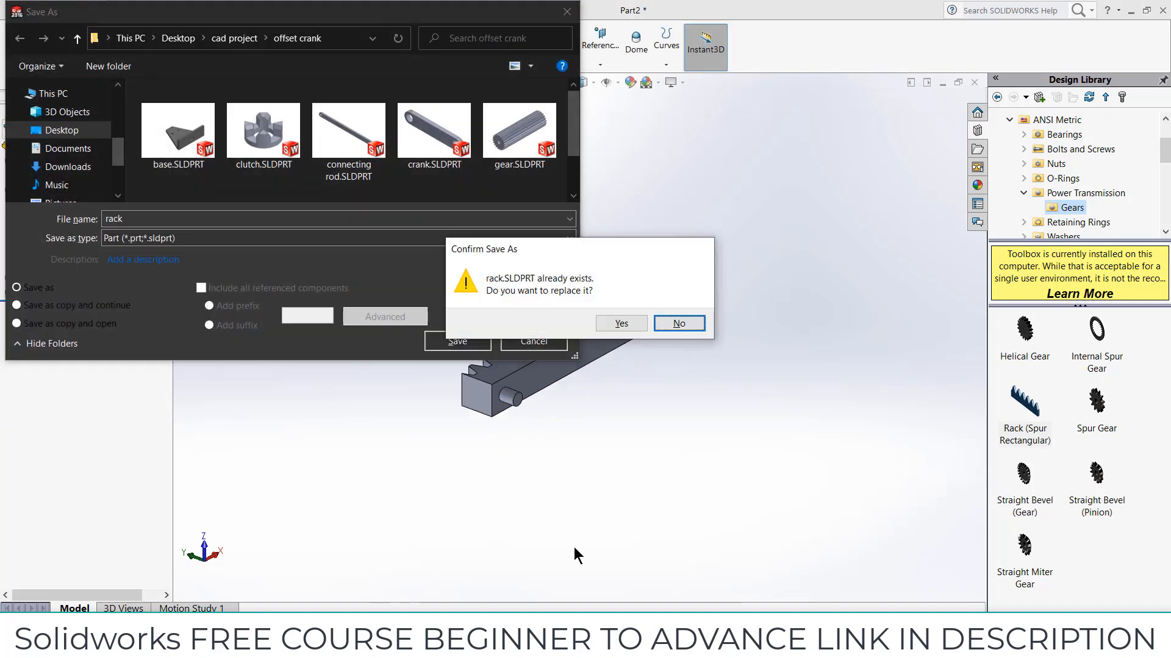
left_click(685, 322)
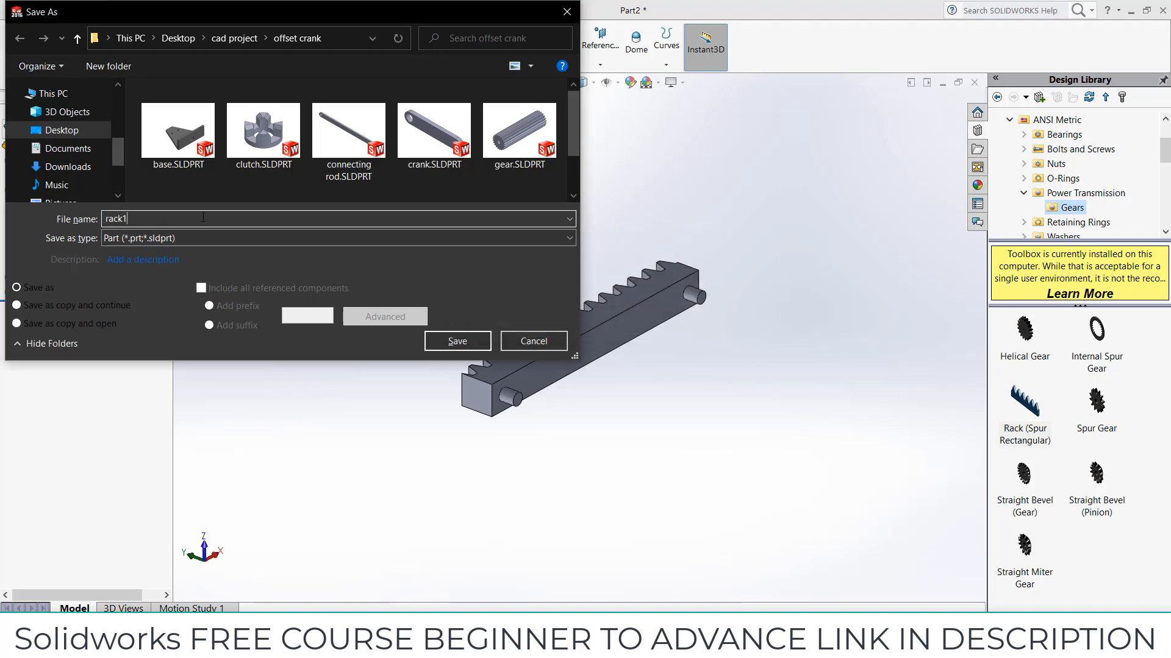
type("1")
key("Return")
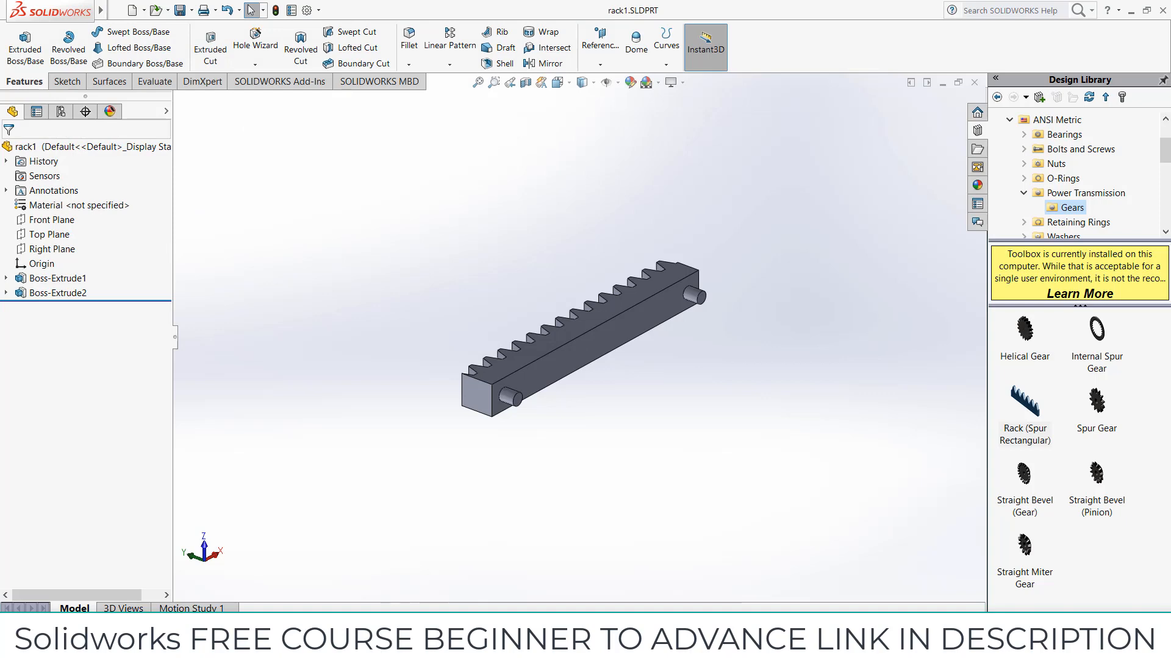
Step: Switch to the Assem1 assembly, exit its open sketch and delete the Toolbox rack component
mouse_move(642, 545)
left_click(457, 558)
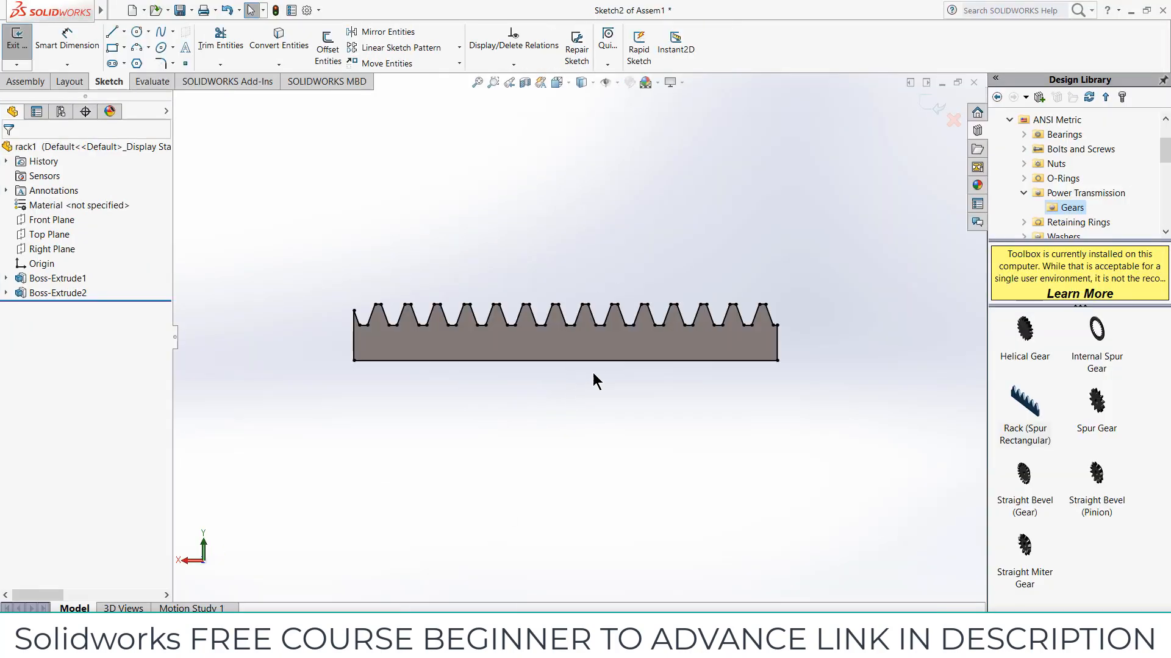
left_click(931, 104)
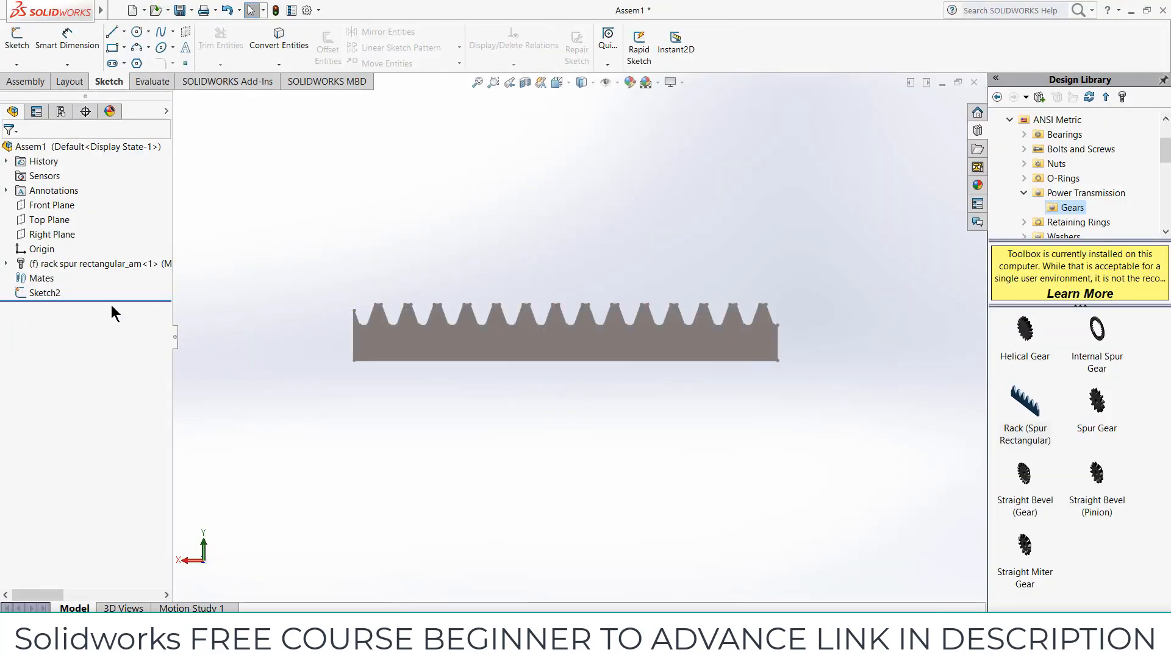
right_click(58, 266)
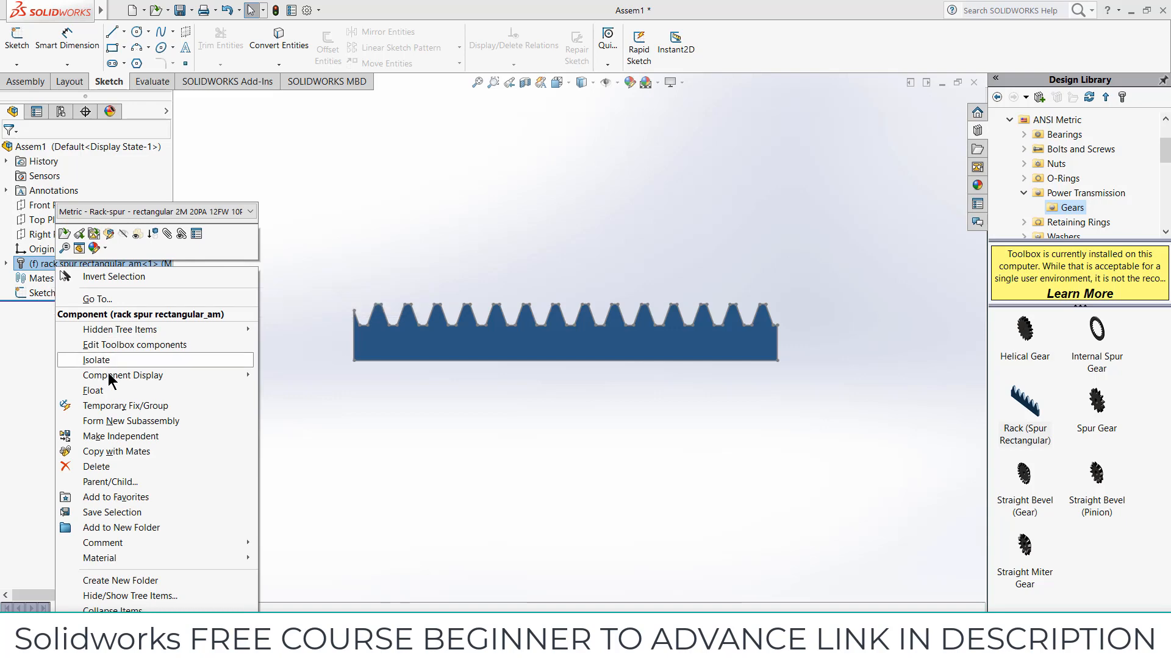
left_click(105, 466)
left_click(687, 241)
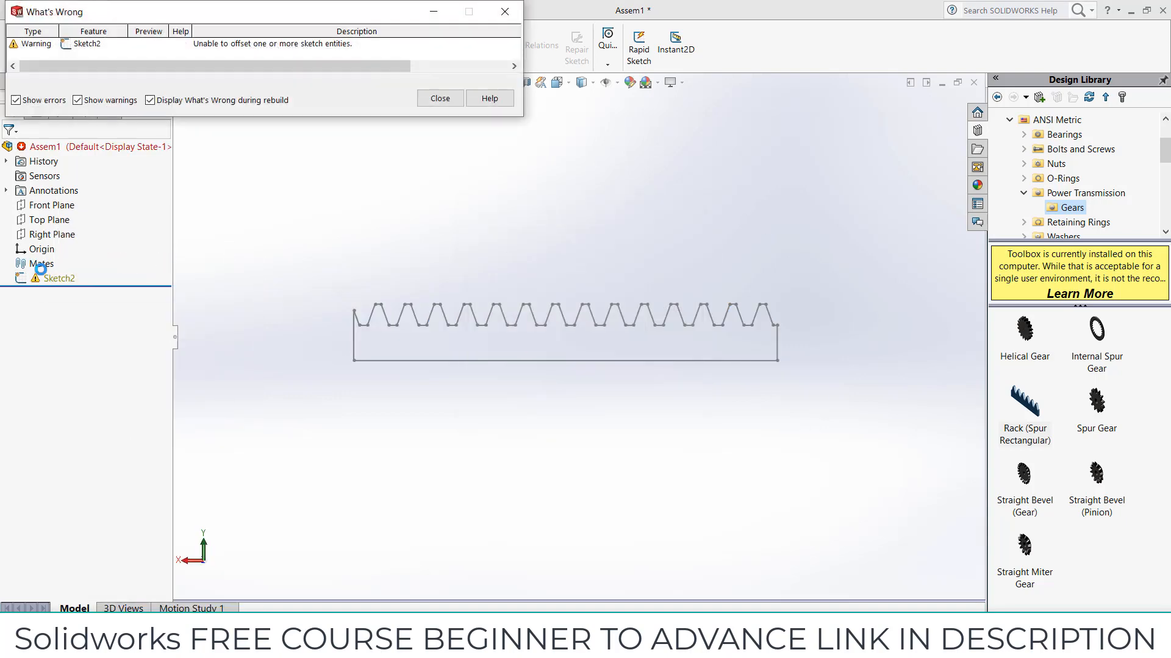
Step: Close the rebuild report and delete the leftover rack profile sketch, Sketch2, from the assembly
left_click(439, 98)
right_click(34, 278)
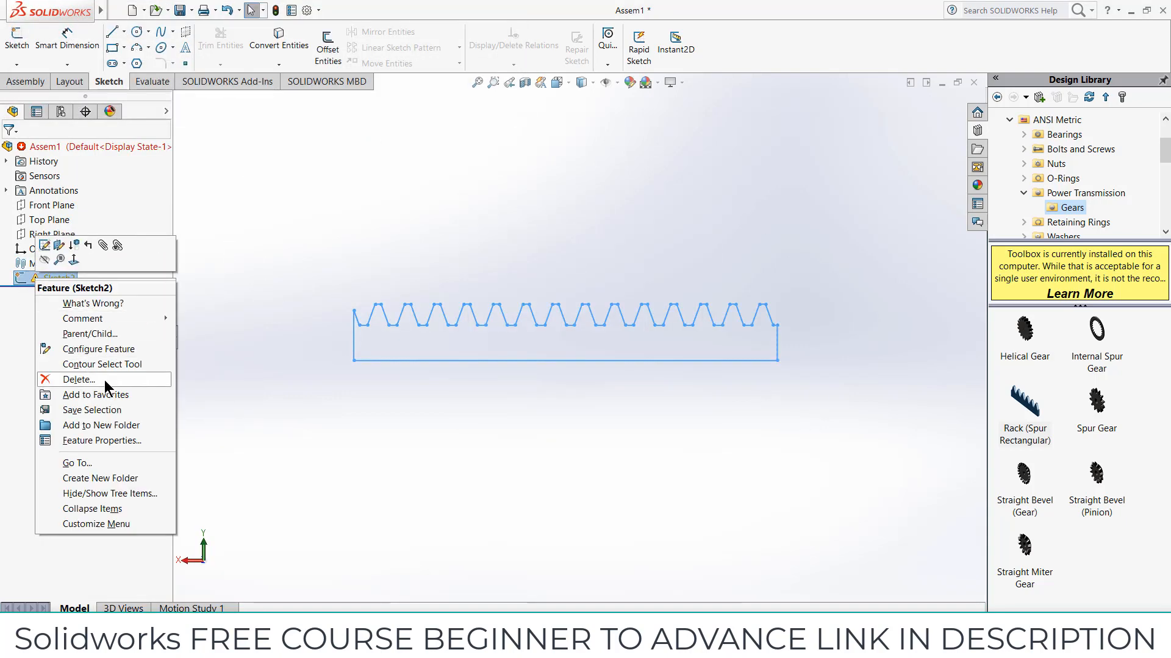
left_click(104, 379)
left_click(649, 240)
Step: Insert the open gear and rack1 parts together into the assembly, placing the gear first and the rack beside it
left_click(24, 82)
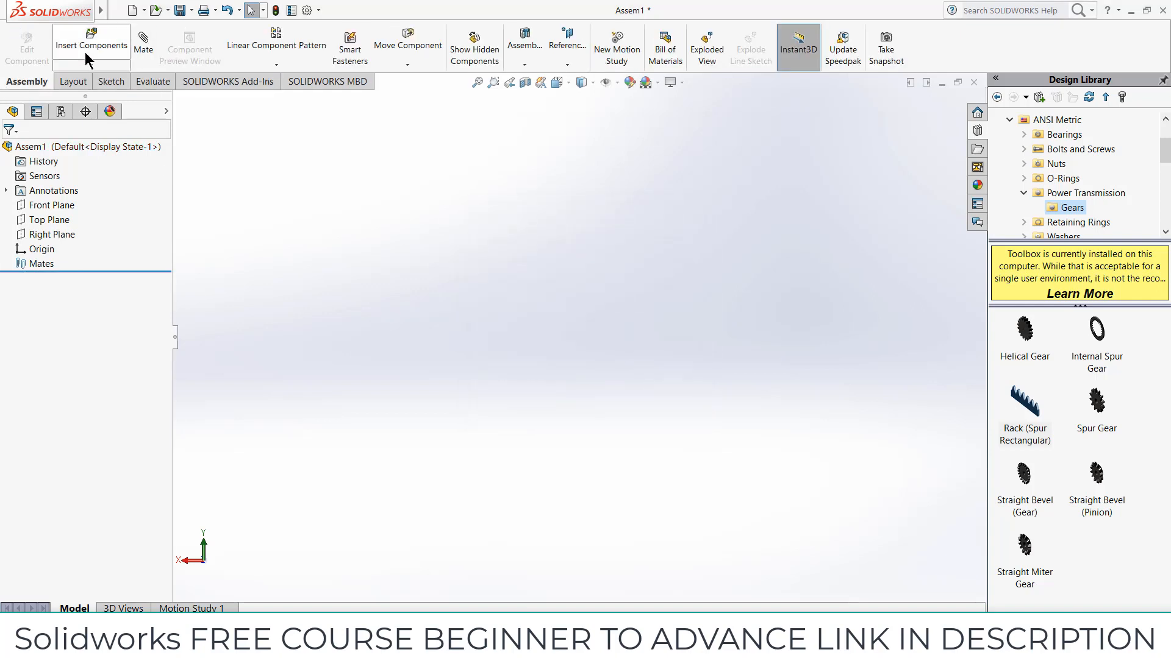
left_click(92, 63)
left_click(100, 79)
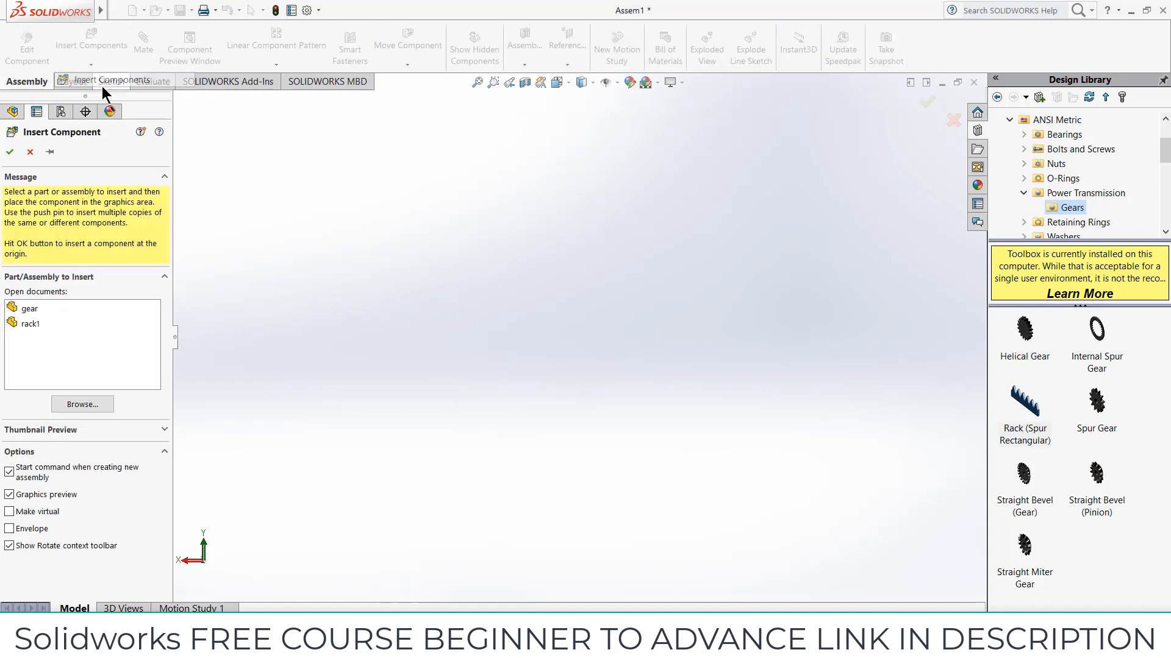
left_click(30, 309)
left_click(31, 323, "ctrl")
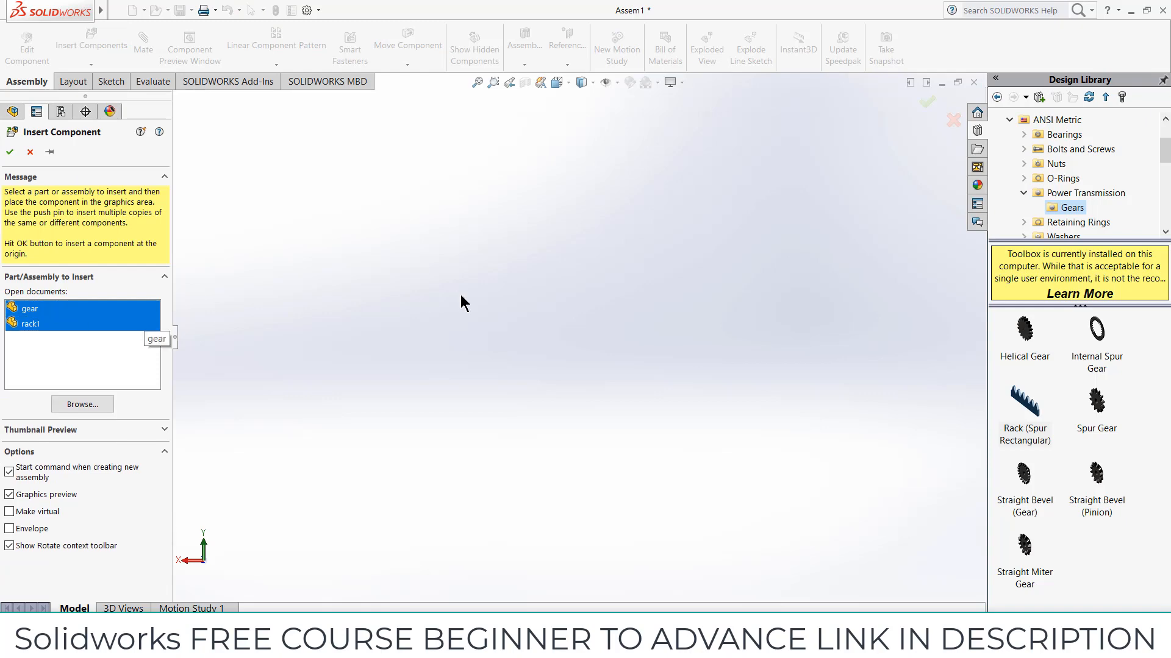
left_click(622, 348)
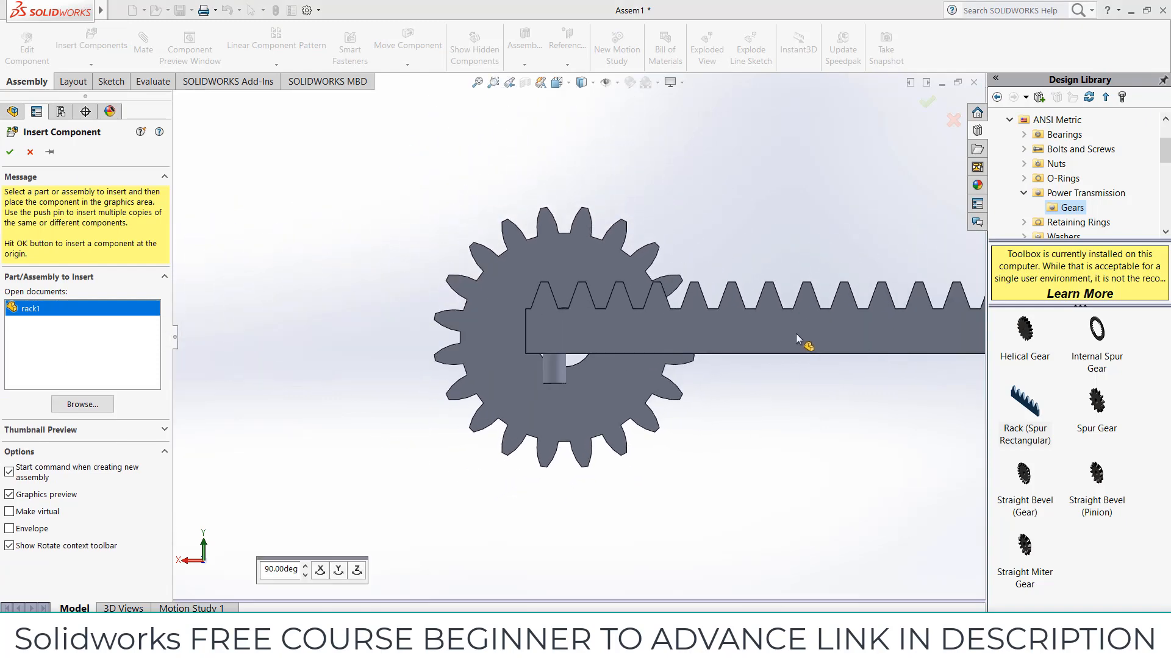
left_click(696, 431)
Step: Sketch a vertical centerline upward from the origin on the assembly's Front Plane and exit the sketch
middle_click_drag(651, 431, 724, 373)
scroll(617, 320, "up", 3)
scroll(724, 373, "up", 2)
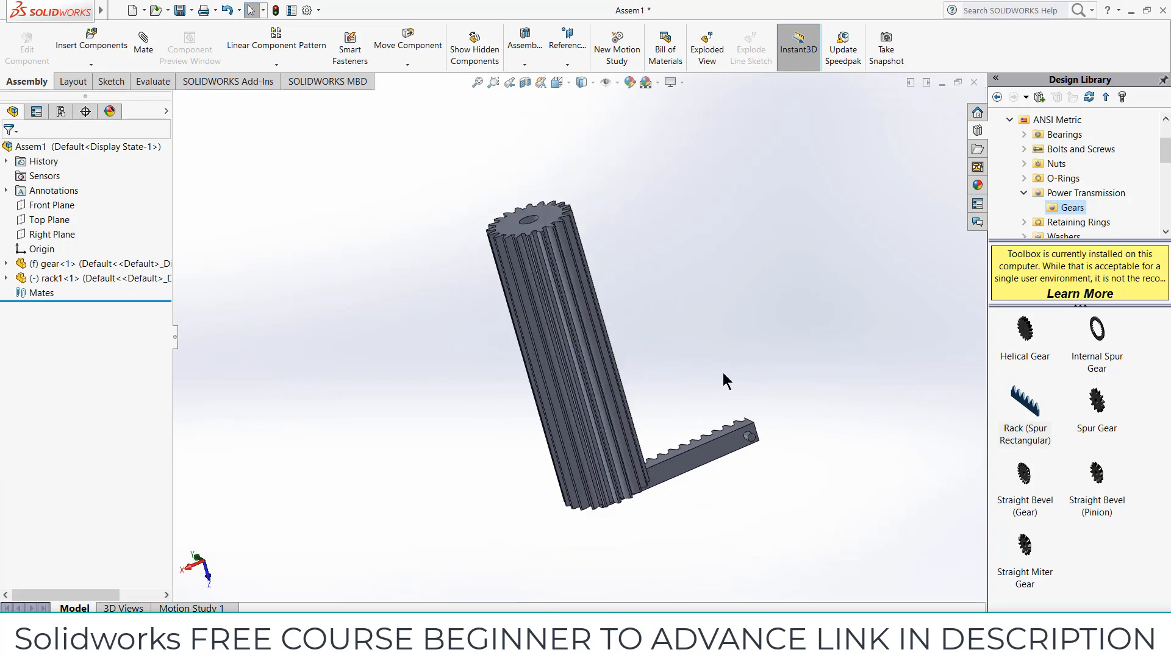
middle_click_drag(585, 353, 533, 358)
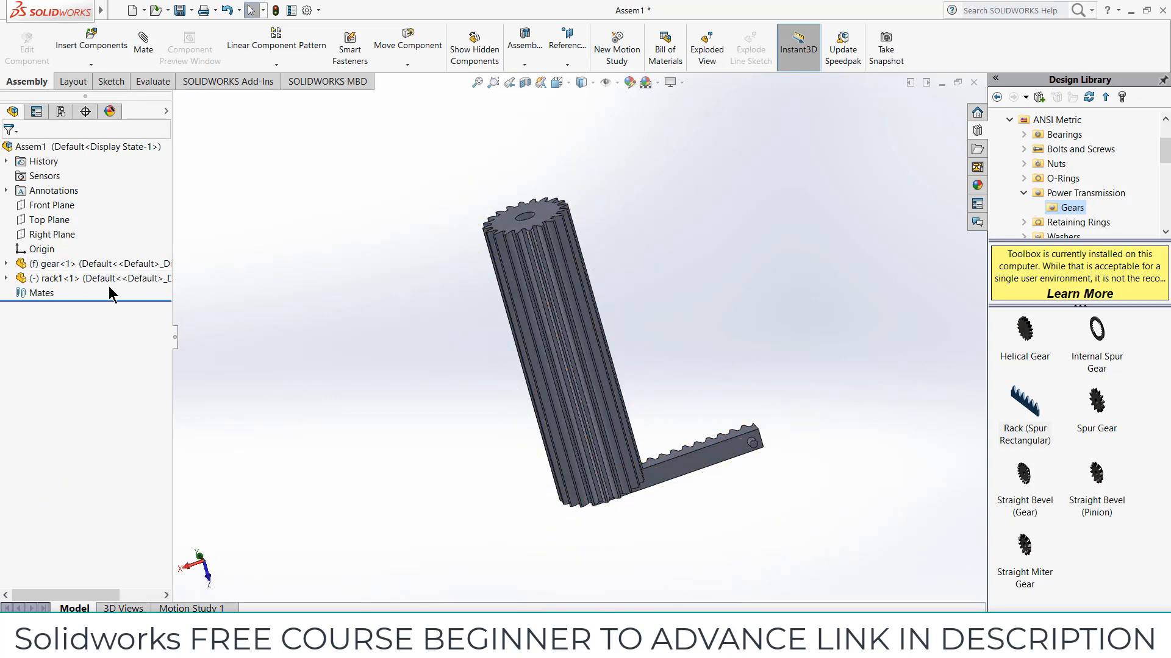
left_click(41, 210)
left_click(53, 175)
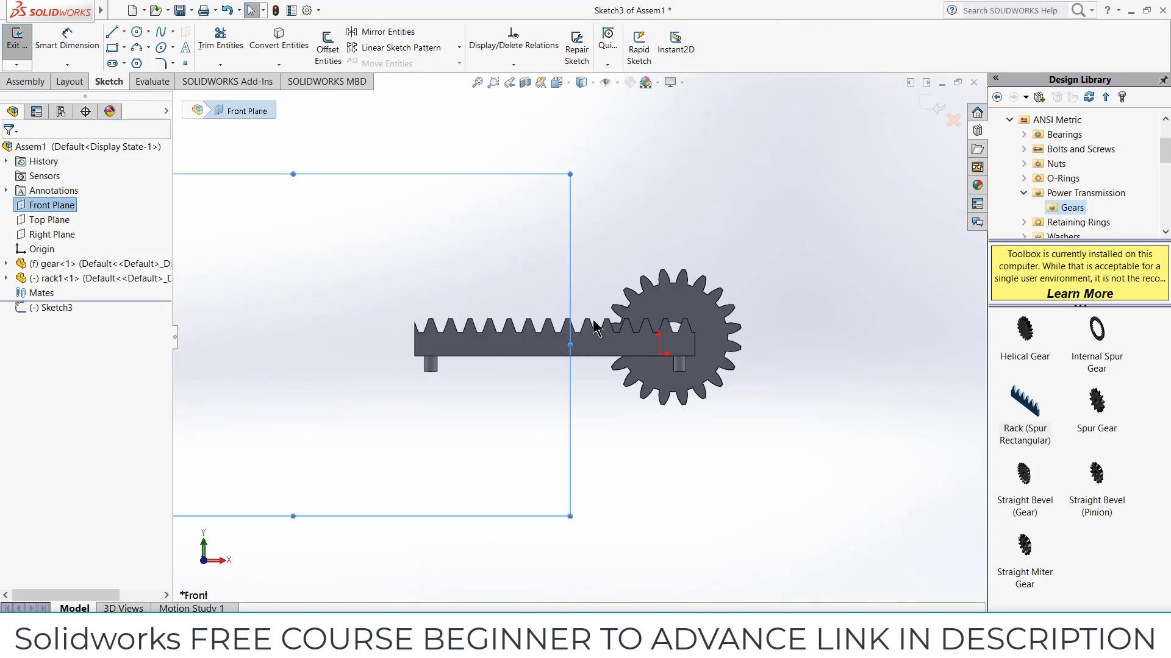
left_click(124, 33)
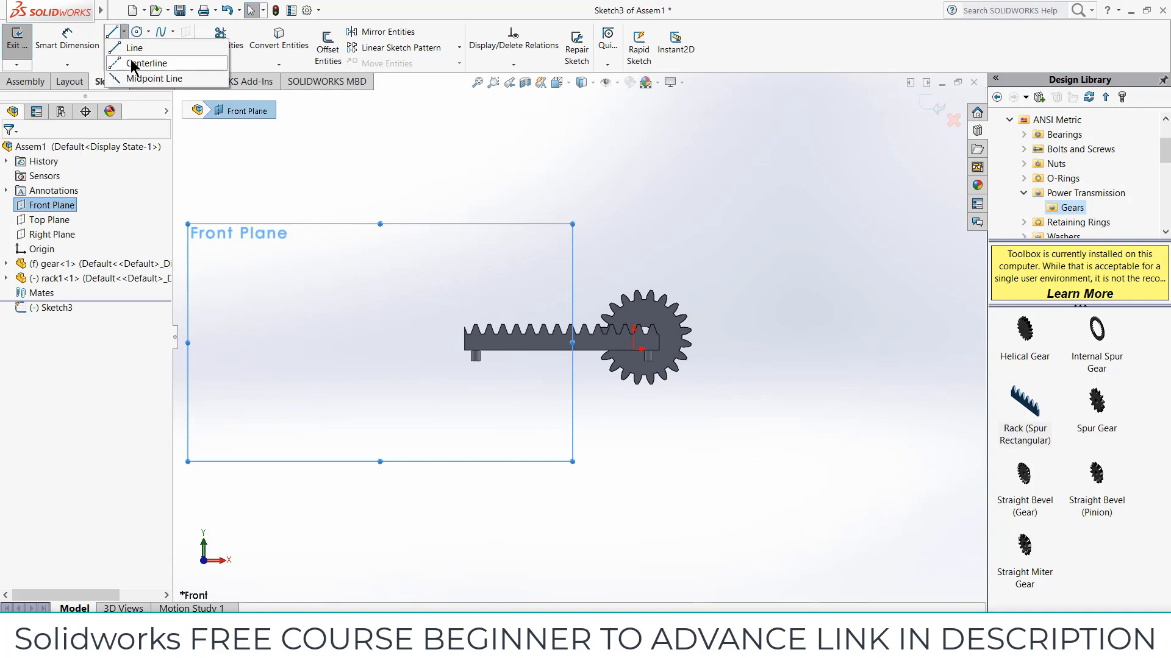
left_click(139, 59)
left_click(634, 349)
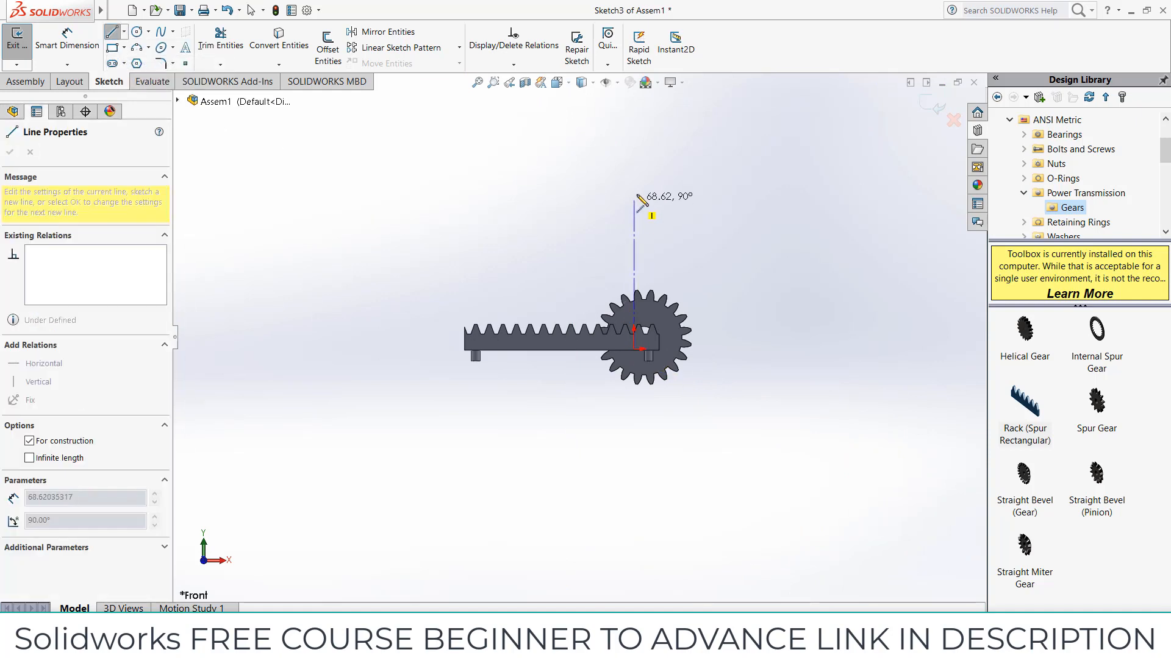
left_click(634, 132)
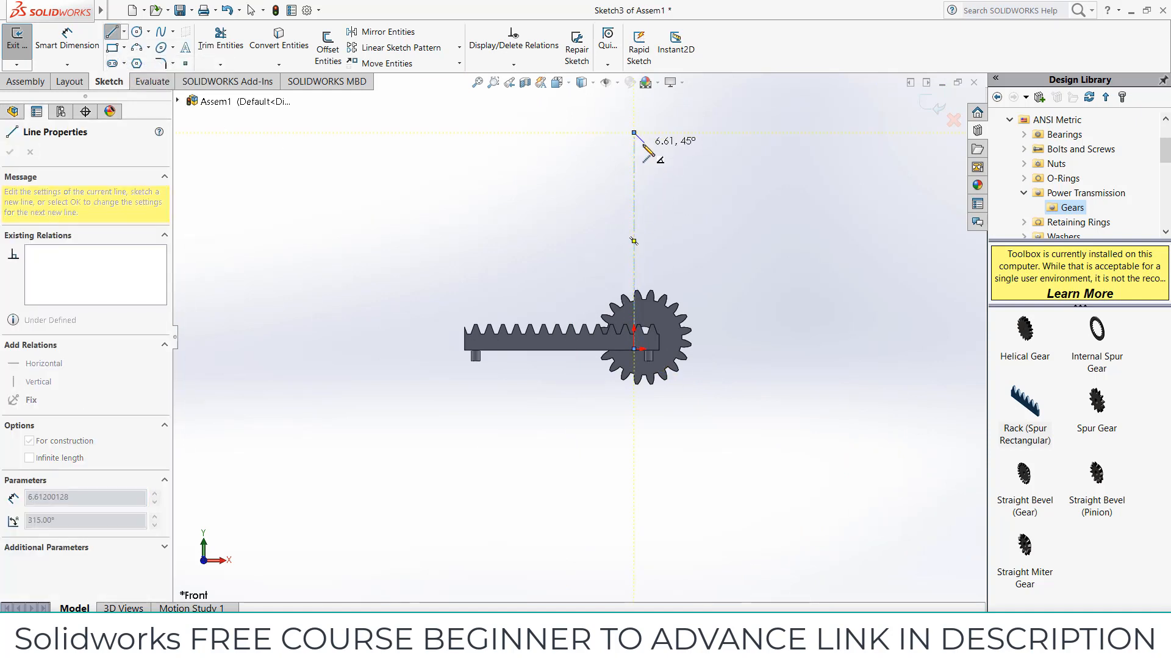
key("Escape")
middle_click_drag(640, 335, 647, 356)
left_click(937, 115)
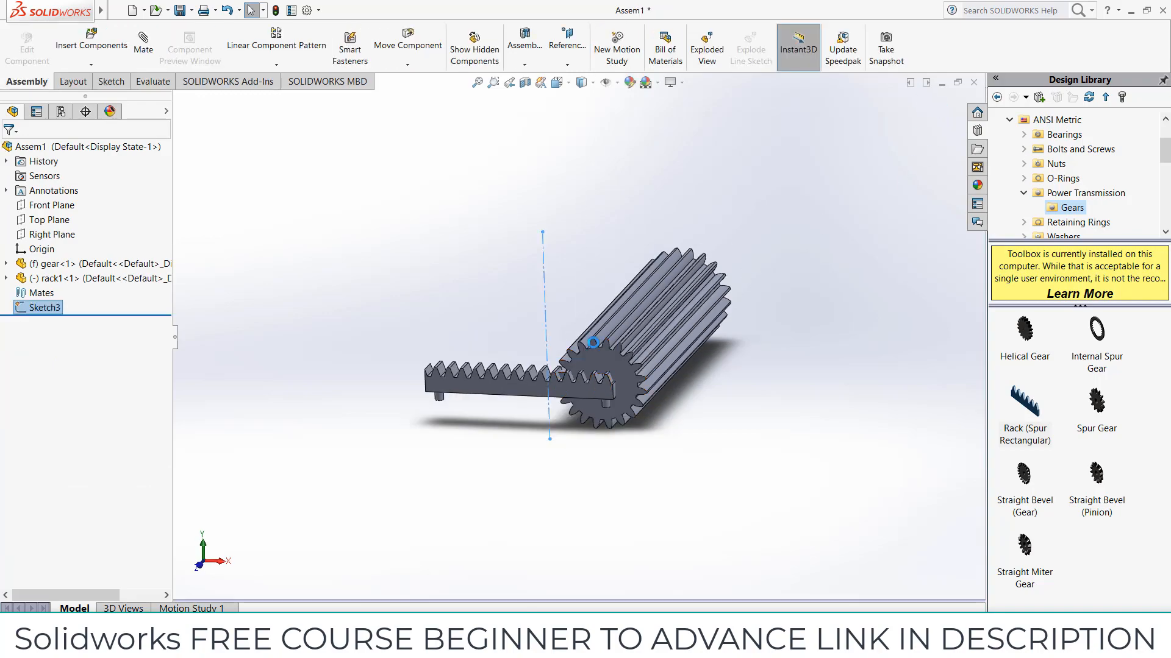
Step: Try to mate the gear's centre bore to the vertical centerline, clearing the preselected sketch from the mate selections
left_click(143, 40)
scroll(567, 361, "up", 3)
scroll(667, 396, "down", 3)
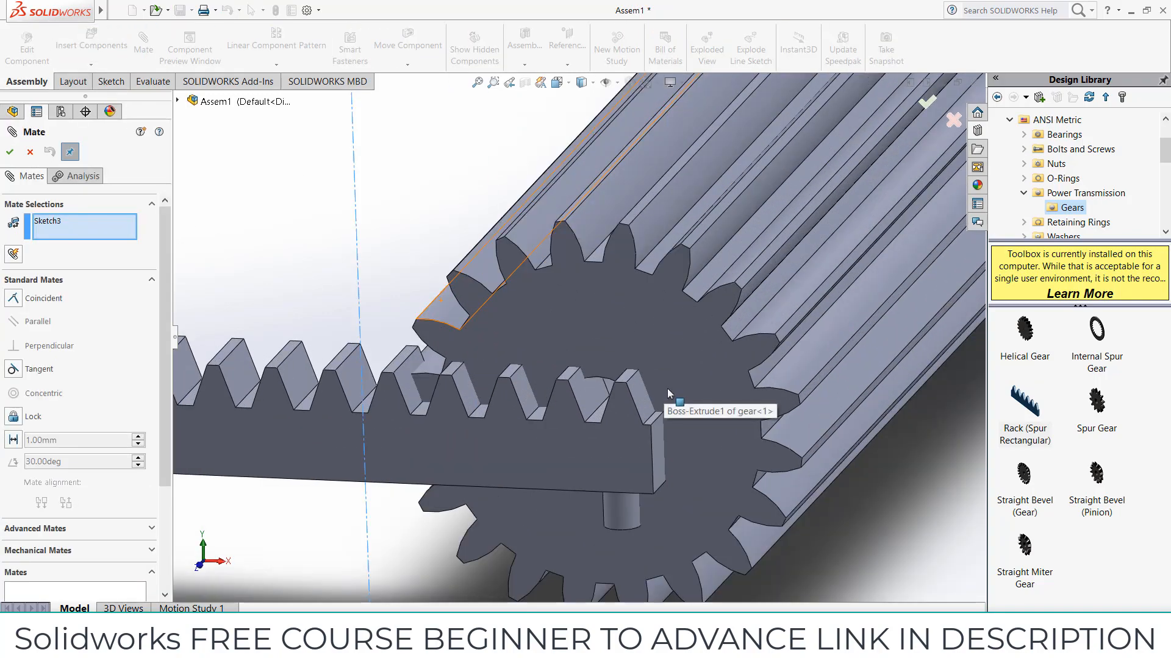
mouse_move(667, 397)
middle_mouse_down()
mouse_move(640, 424)
mouse_move(515, 446)
middle_mouse_up()
scroll(549, 396, "up", 5)
scroll(749, 210, "down", 3)
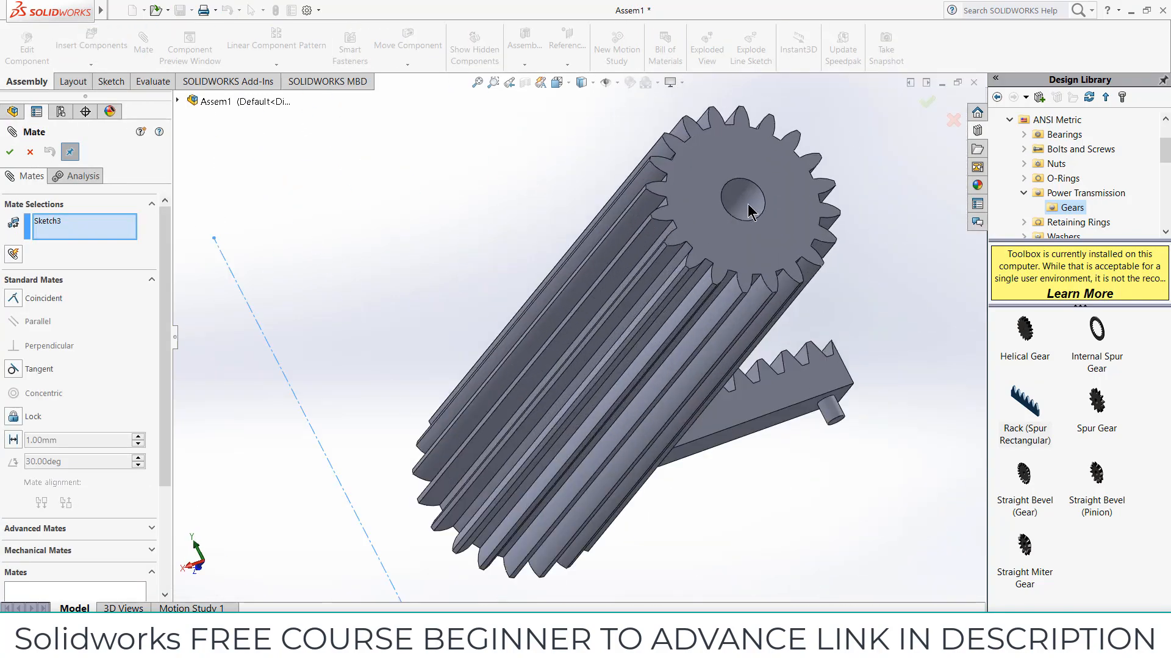
right_click(83, 222)
left_click(125, 225)
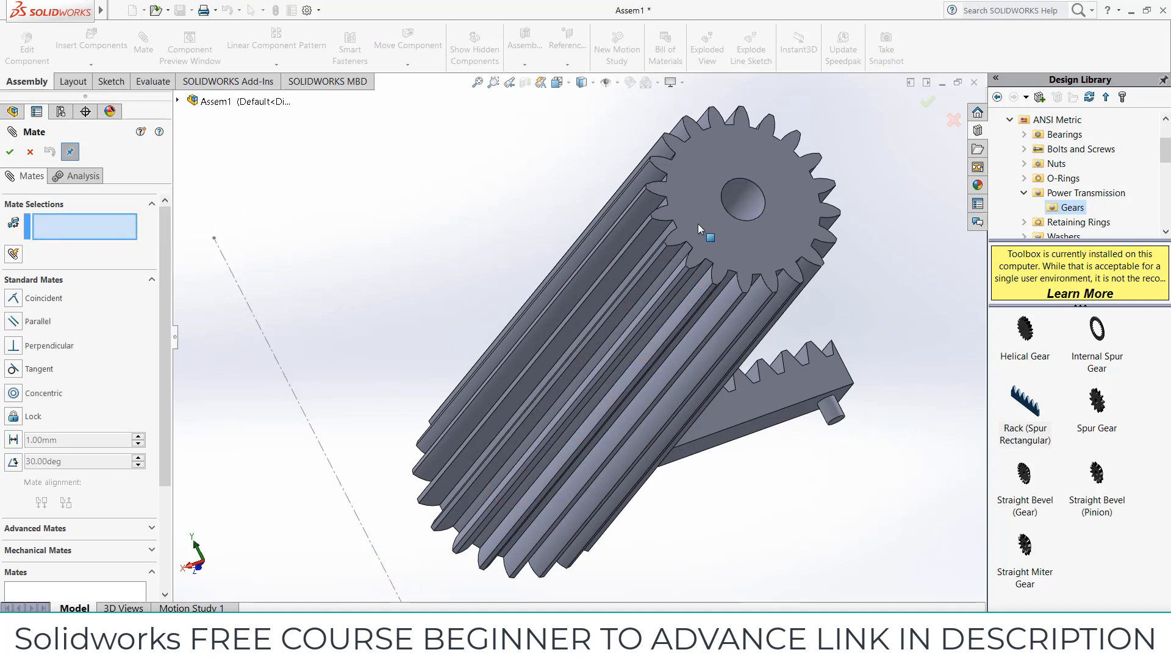
left_click(745, 199)
left_click(258, 325)
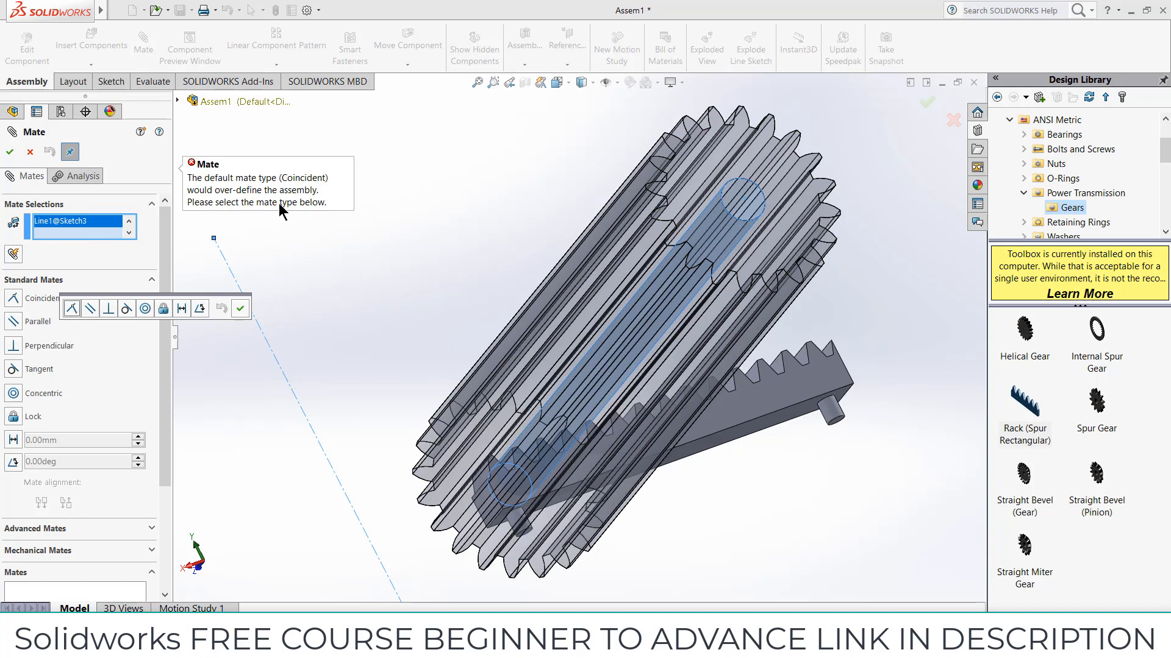
left_click(29, 153)
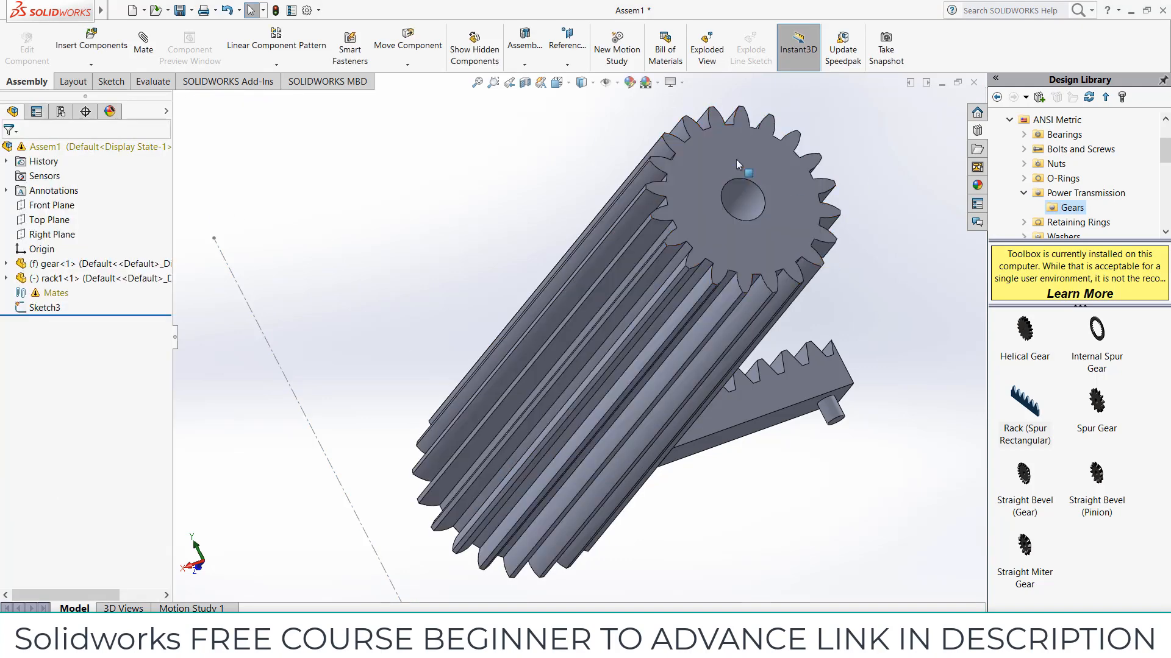
Step: Float the gear component and mate its centre bore coincident with the vertical centerline in Sketch3
right_click(708, 154)
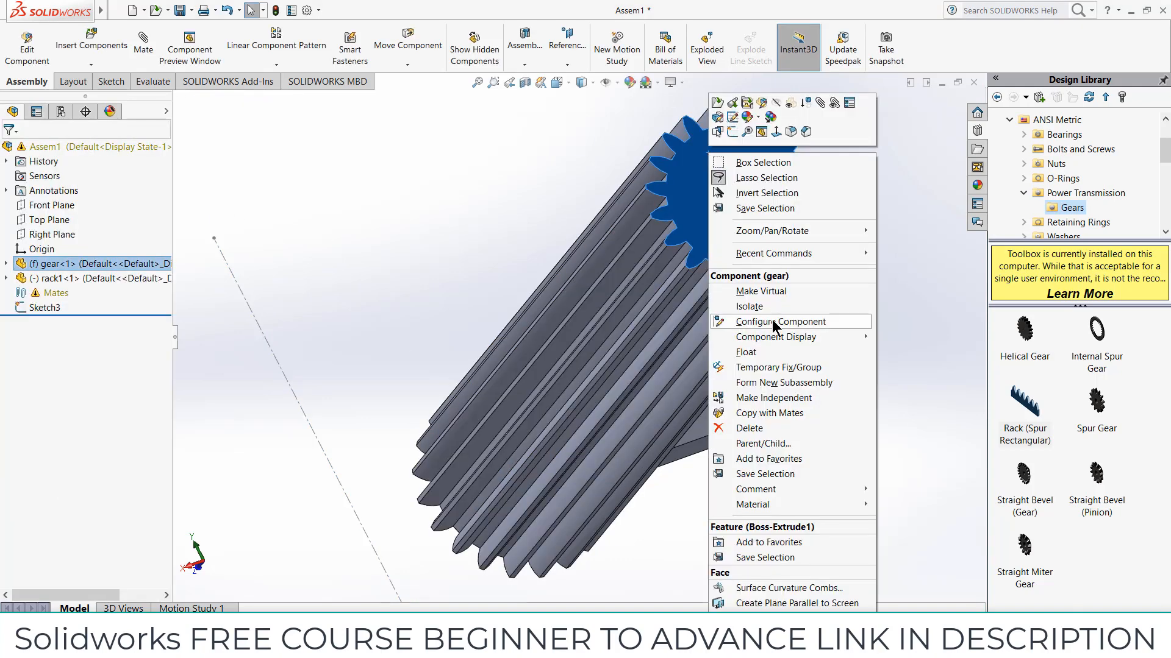
left_click(762, 351)
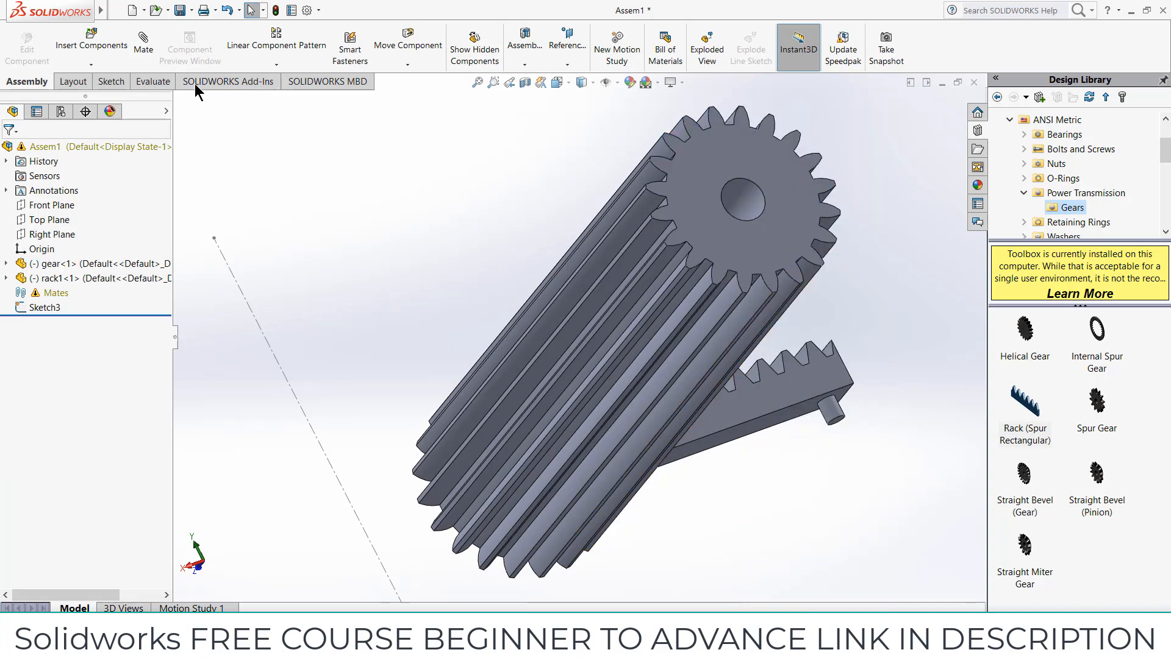
left_click(146, 42)
left_click(743, 201)
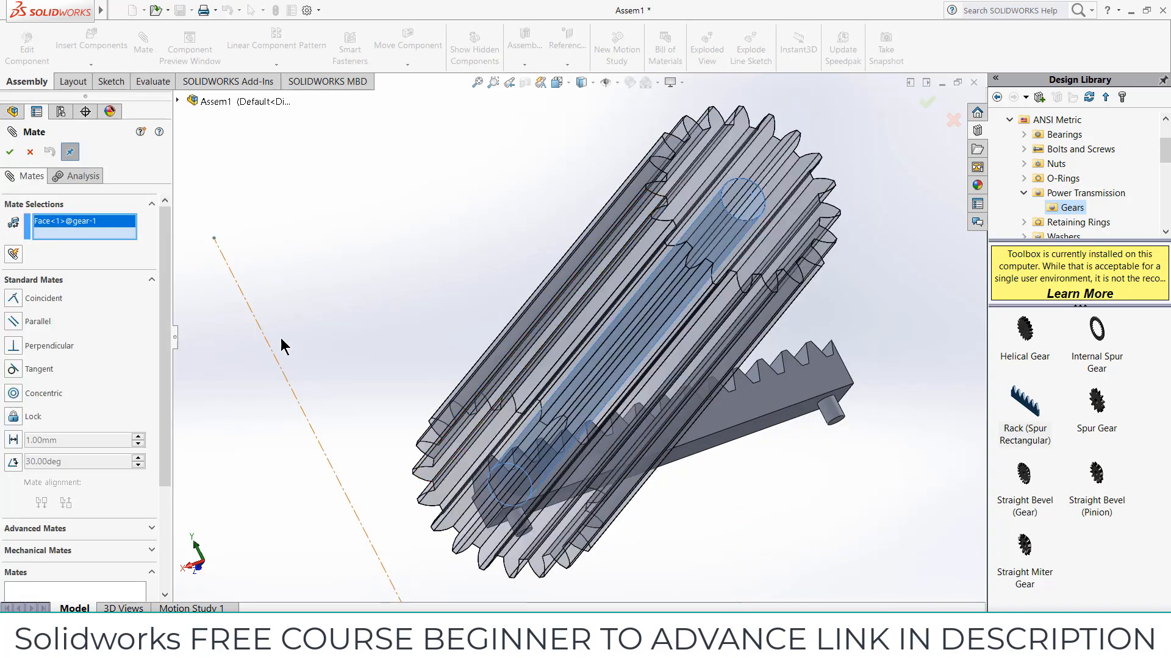
left_click(267, 344)
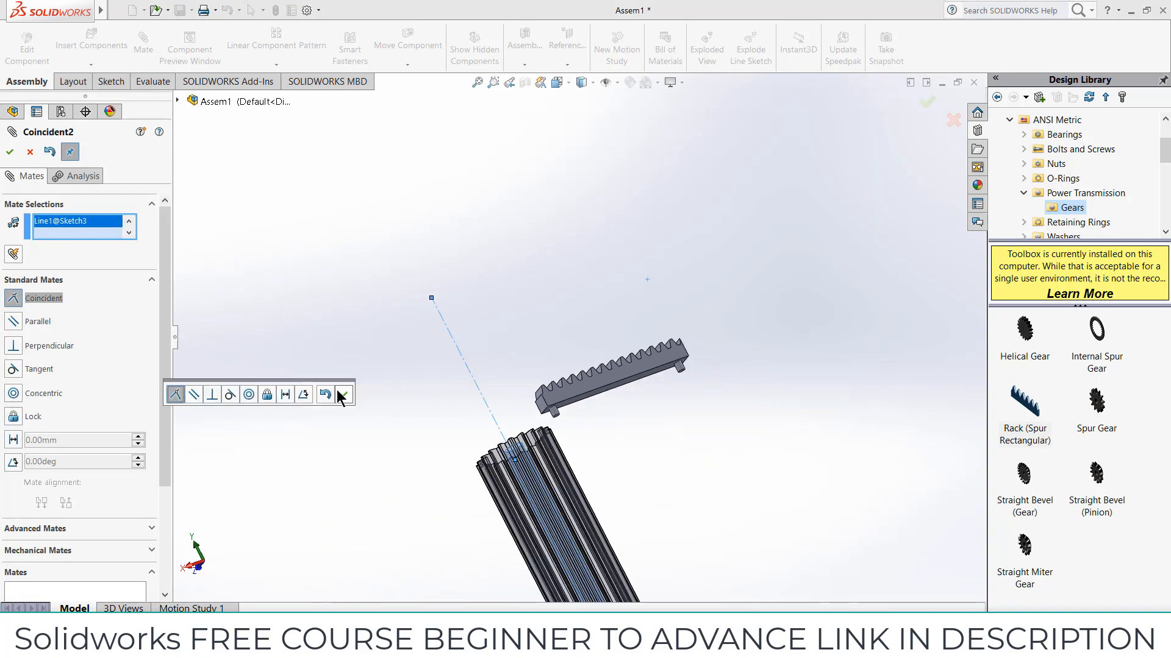
left_click(345, 396)
Step: Mate the gear's lower end face coincident with the assembly's Top Plane and finish mating
scroll(638, 420, "down", 5)
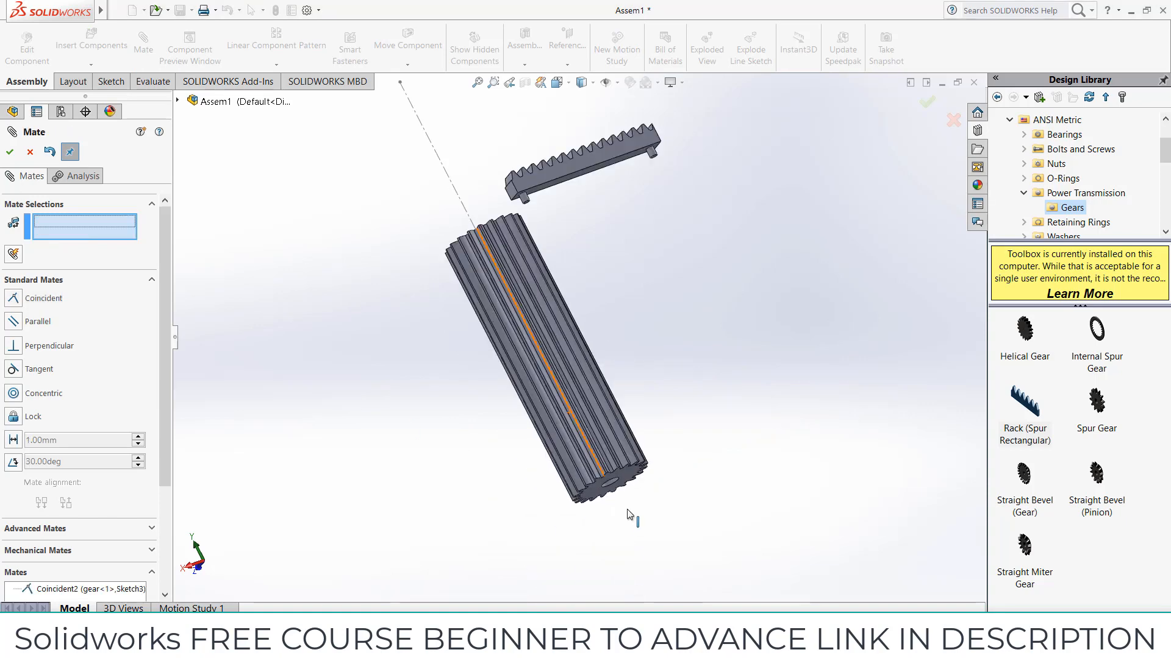
left_click(635, 415)
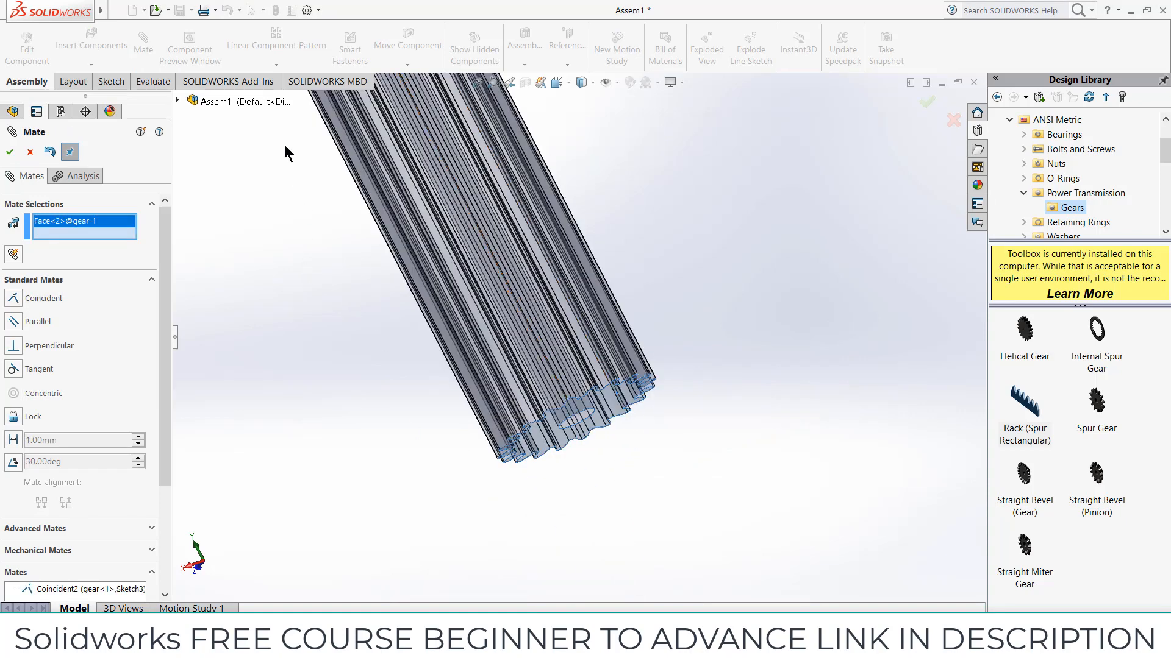
left_click(178, 101)
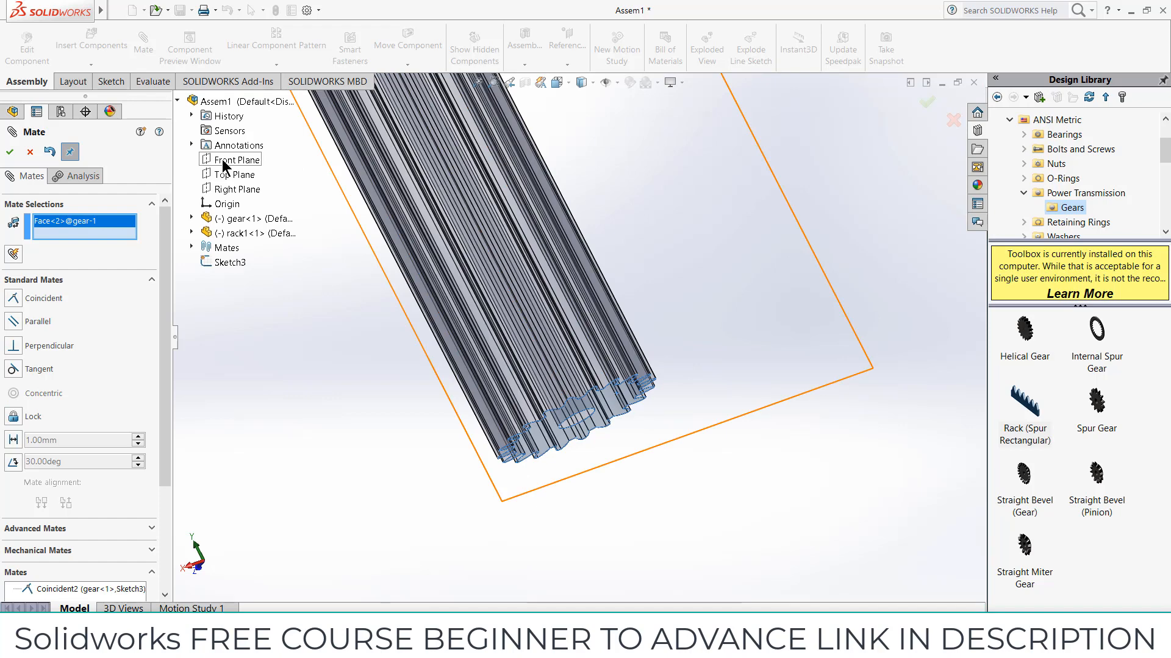
left_click(235, 174)
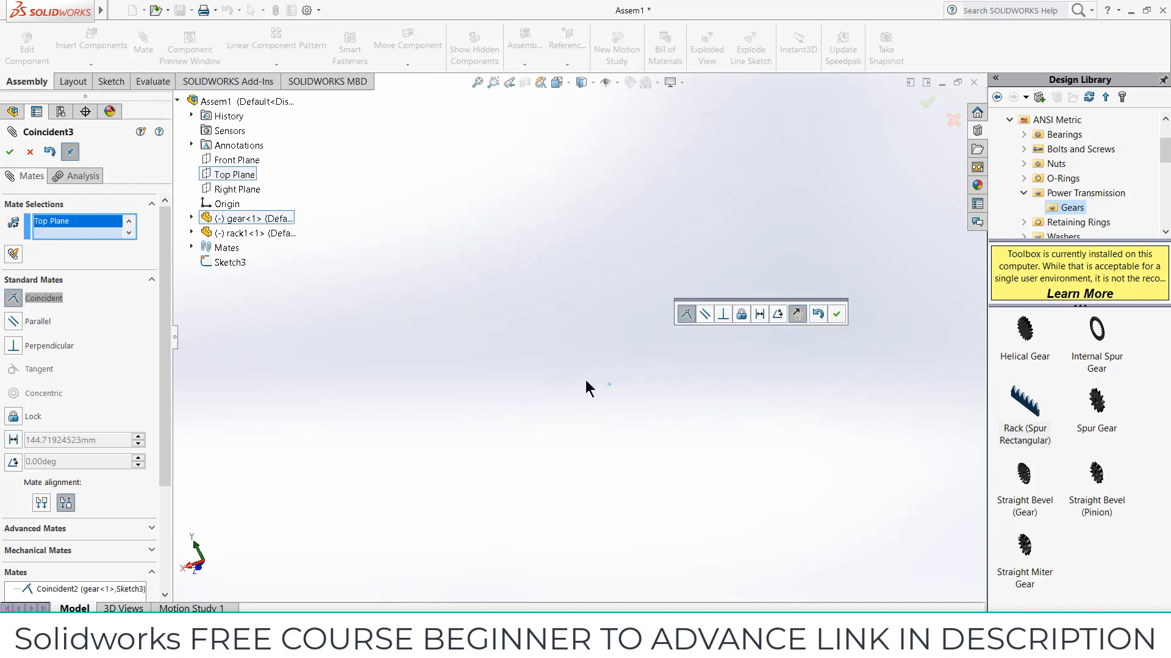
scroll(586, 389, "up", 5)
left_click(836, 314)
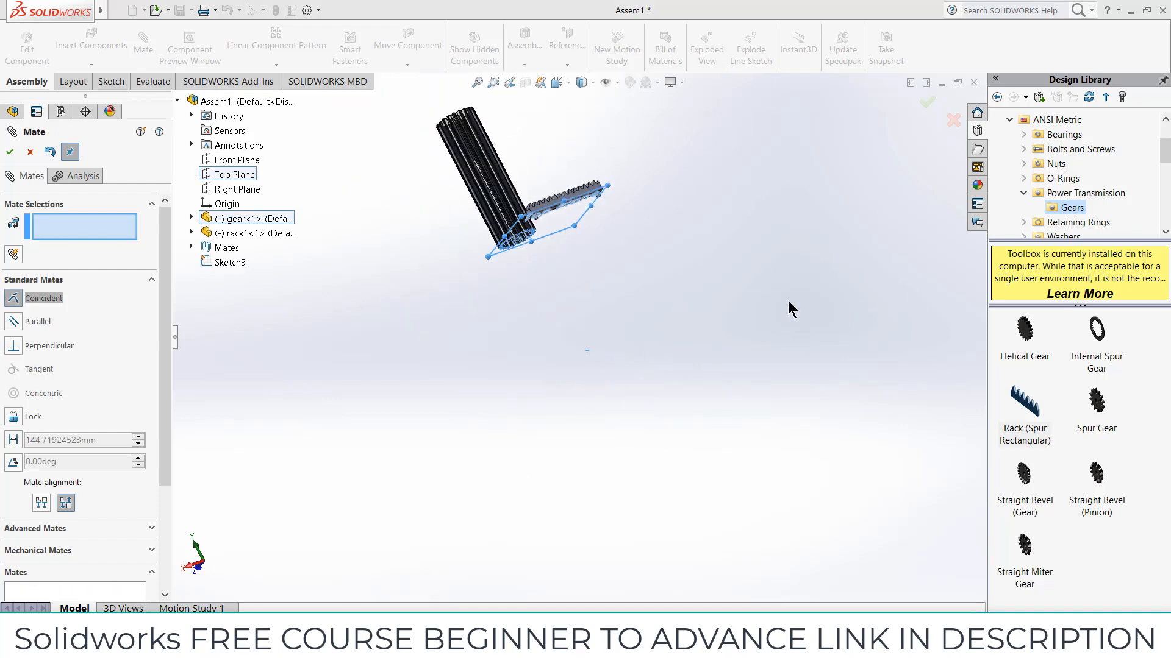
scroll(457, 238, "down", 3)
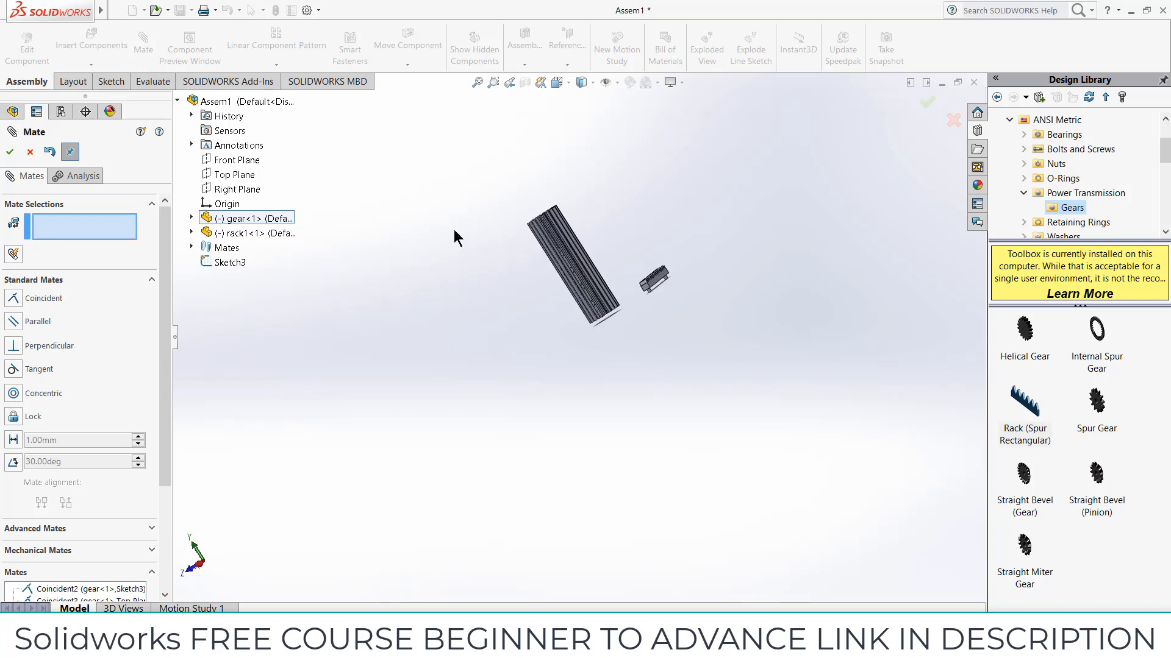
left_click(10, 152)
middle_click_drag(605, 252, 692, 354)
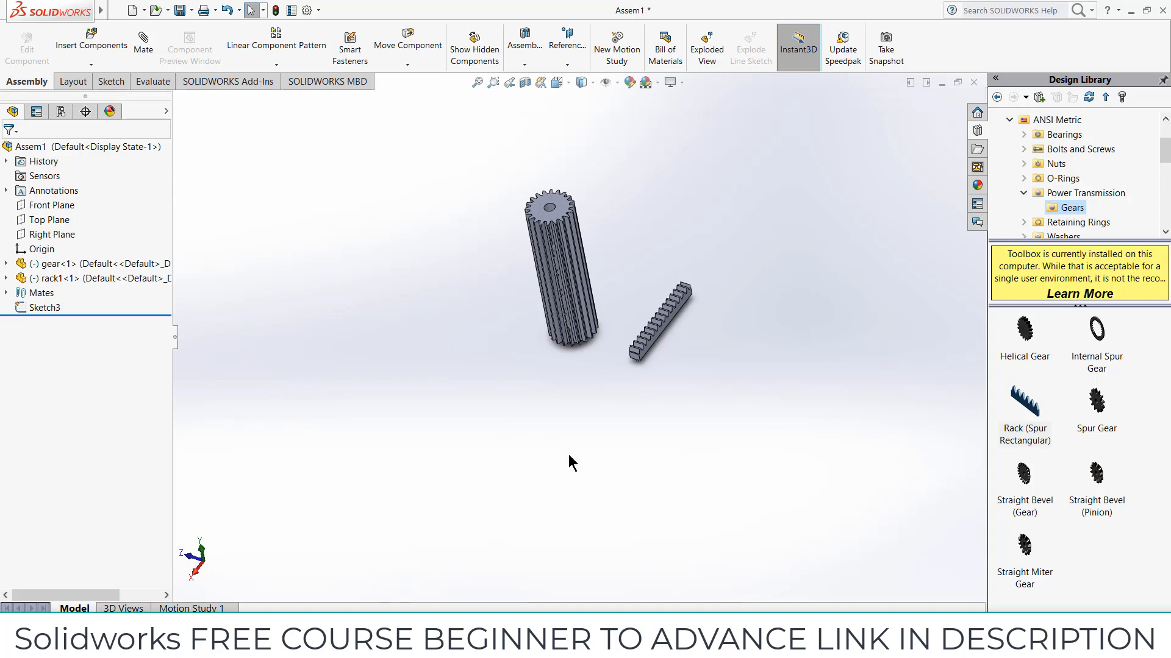
Step: Create a new part and sketch a horizontal straight slot on the Front Plane from the origin, about 111 mm between centres
left_click(132, 10)
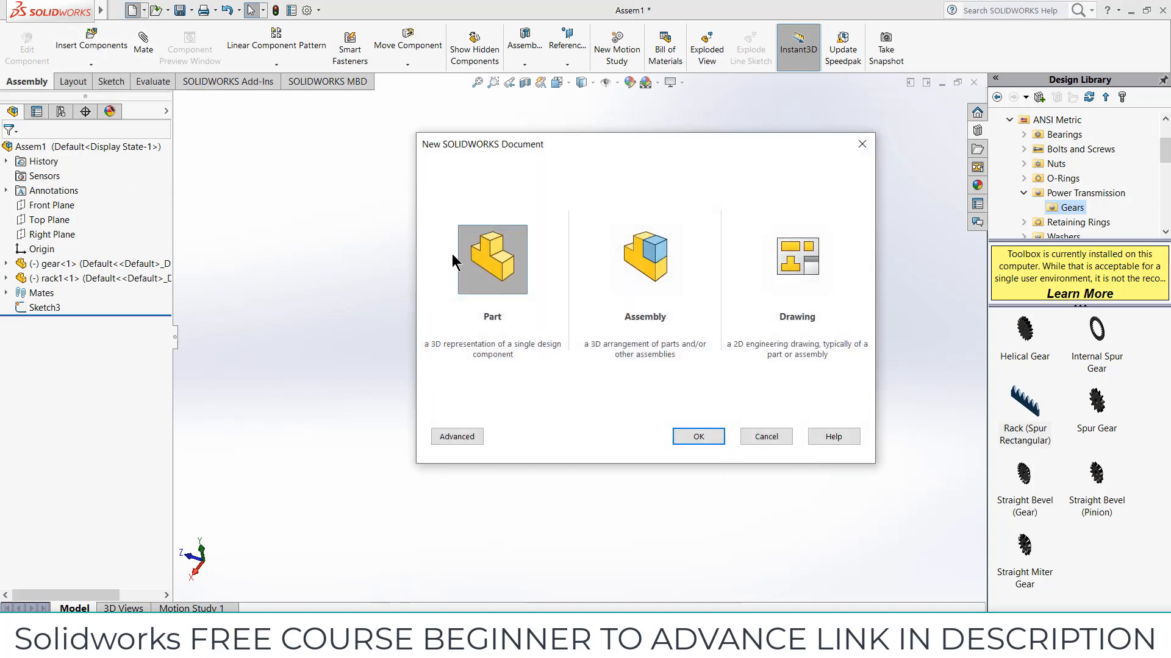
left_click(687, 438)
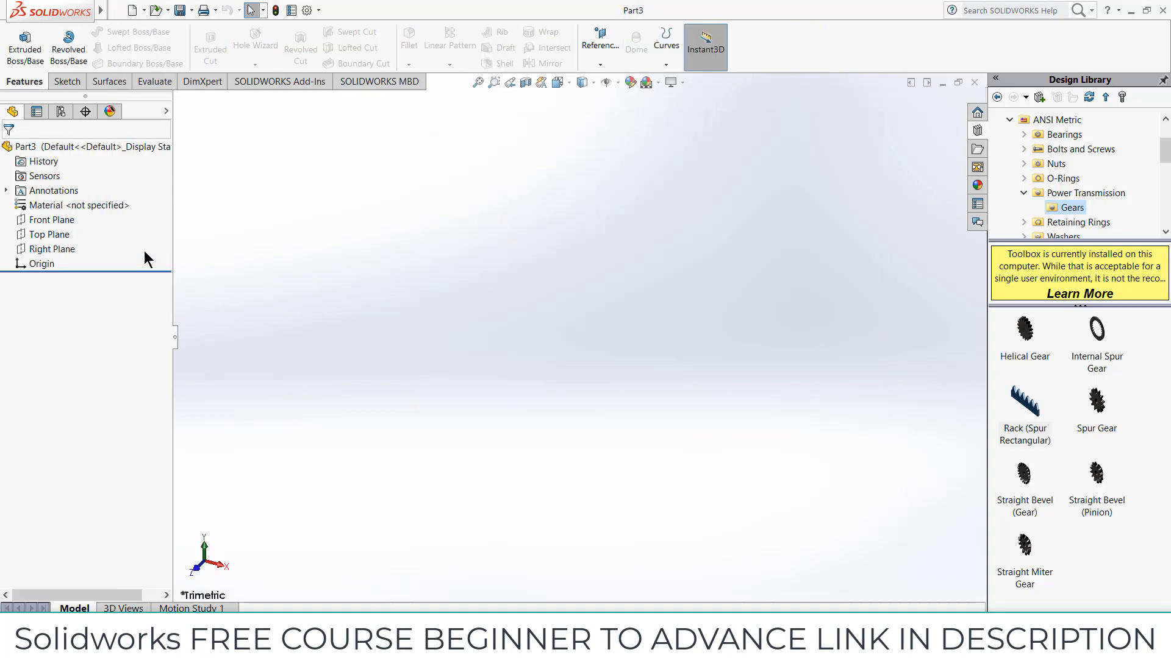
left_click(43, 220)
left_click(50, 206)
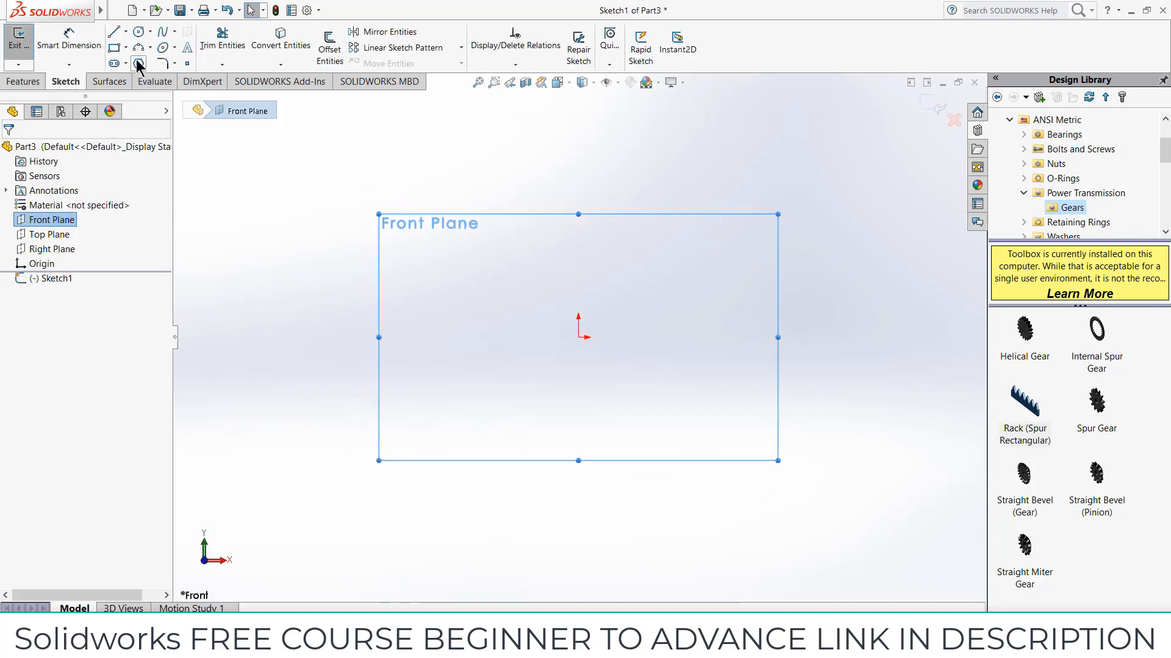
left_click(579, 337)
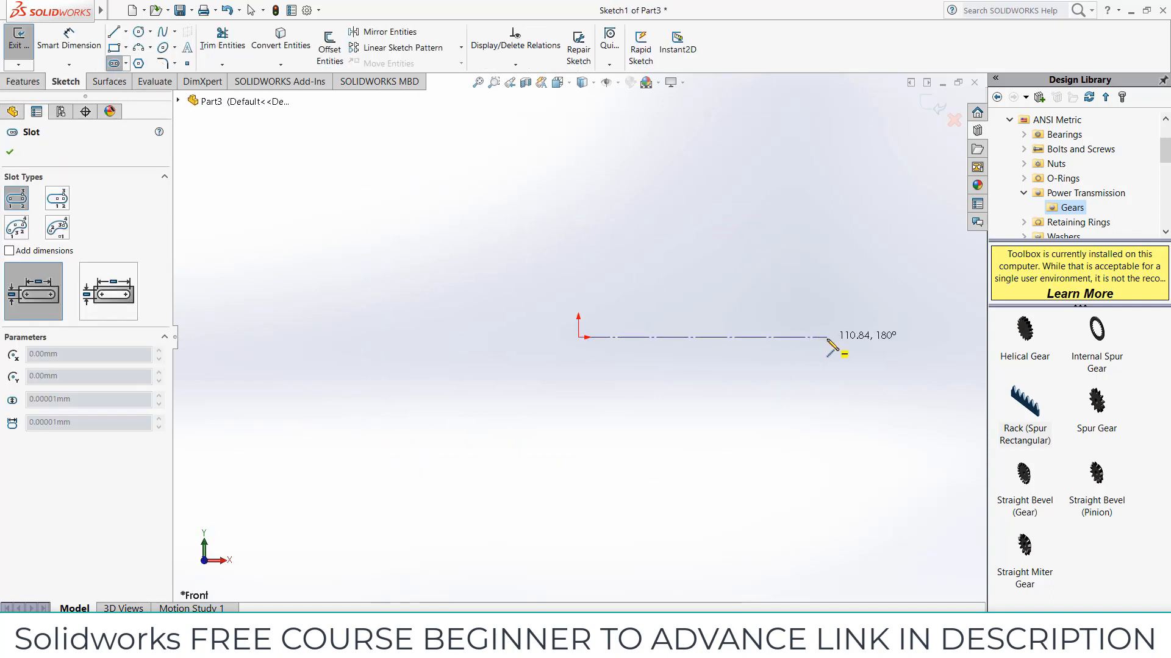
left_click(828, 337)
left_click(830, 314)
Step: Sketch a circle at each arc centre of the slot, with a radius of about 7 mm at the origin
left_click(83, 42)
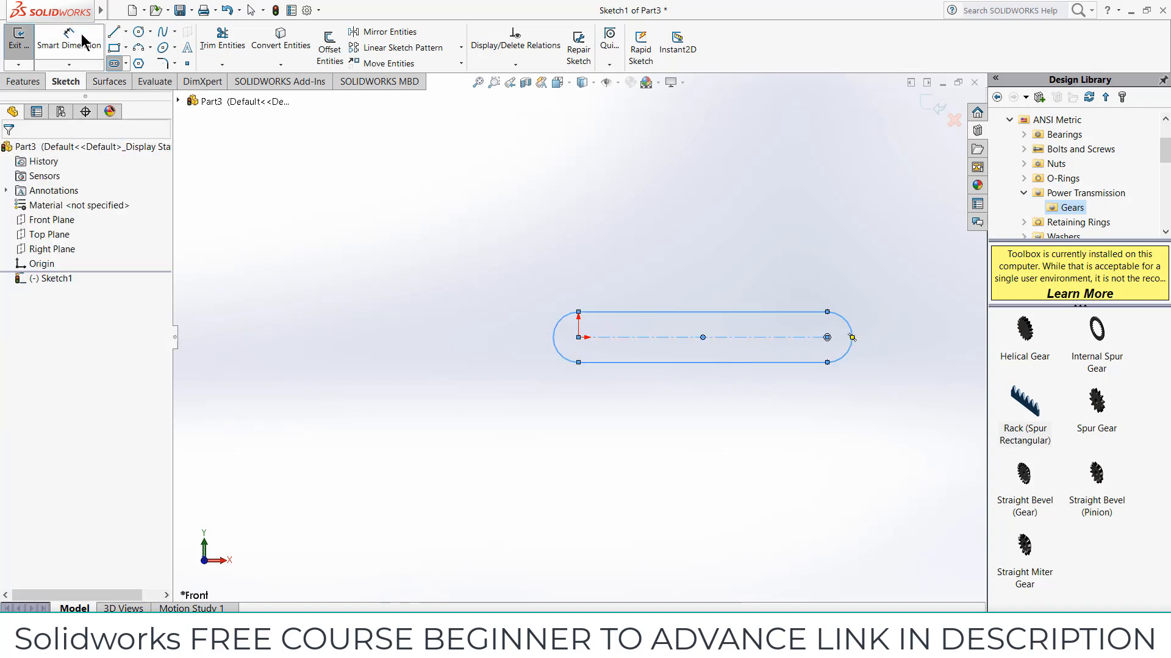
left_click(139, 32)
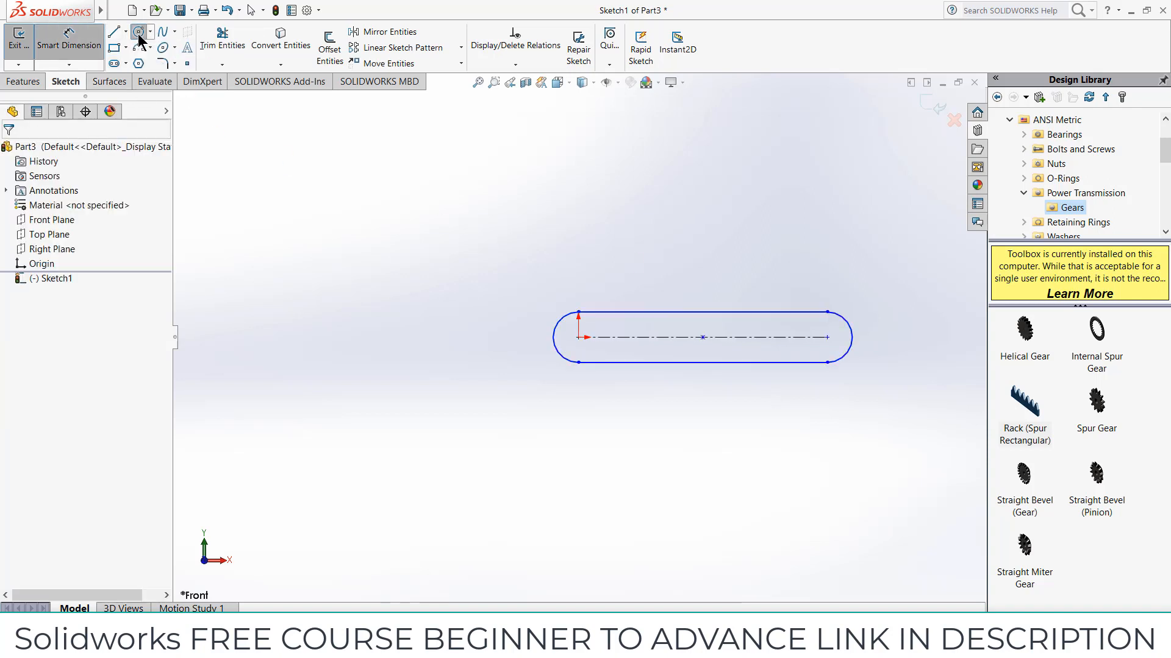
left_click(578, 337)
left_click(595, 337)
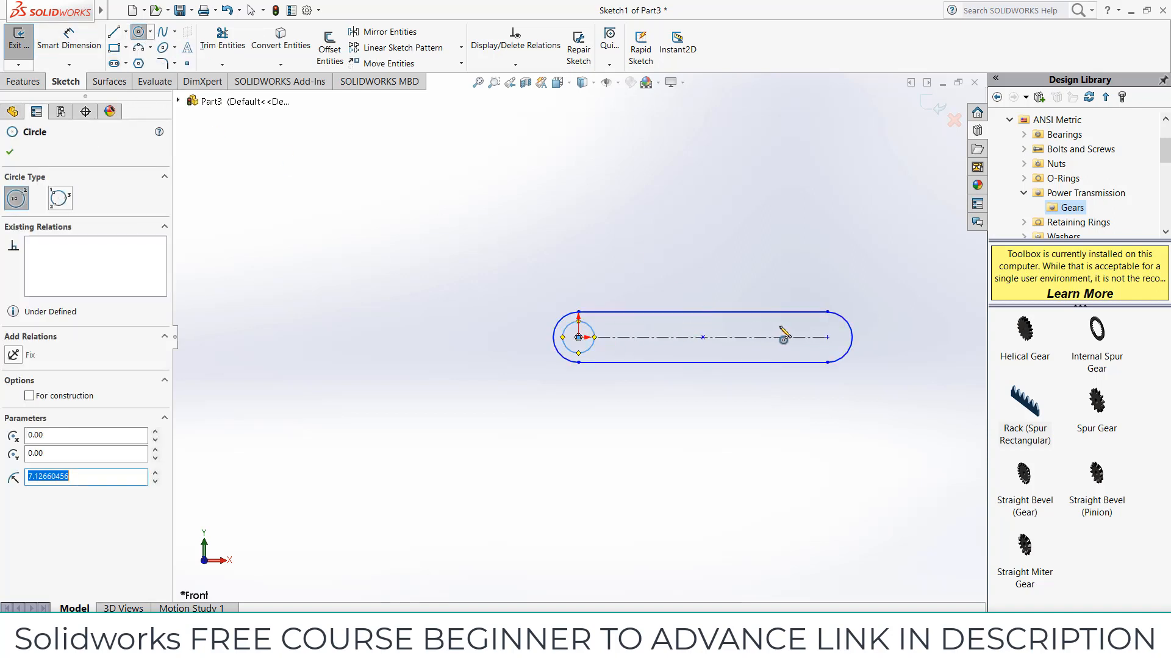
left_click(828, 337)
left_click(830, 318)
Step: Dimension the slot's centre-to-centre distance as 30 mm
left_click(69, 40)
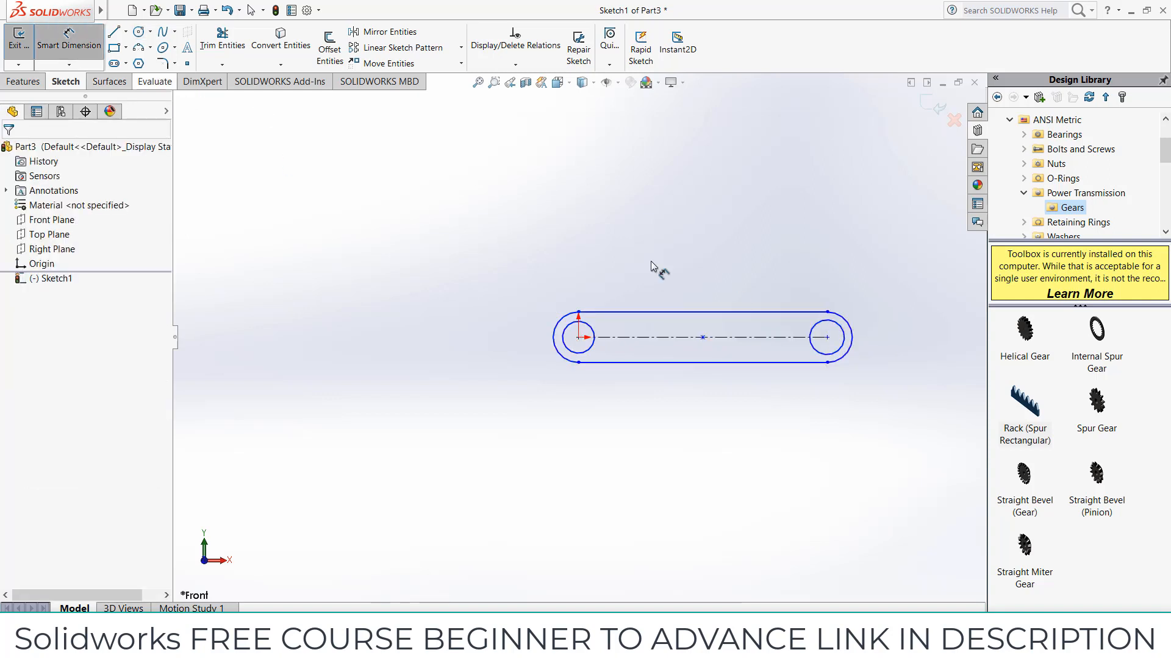
left_click(760, 339)
left_click(755, 403)
type("30")
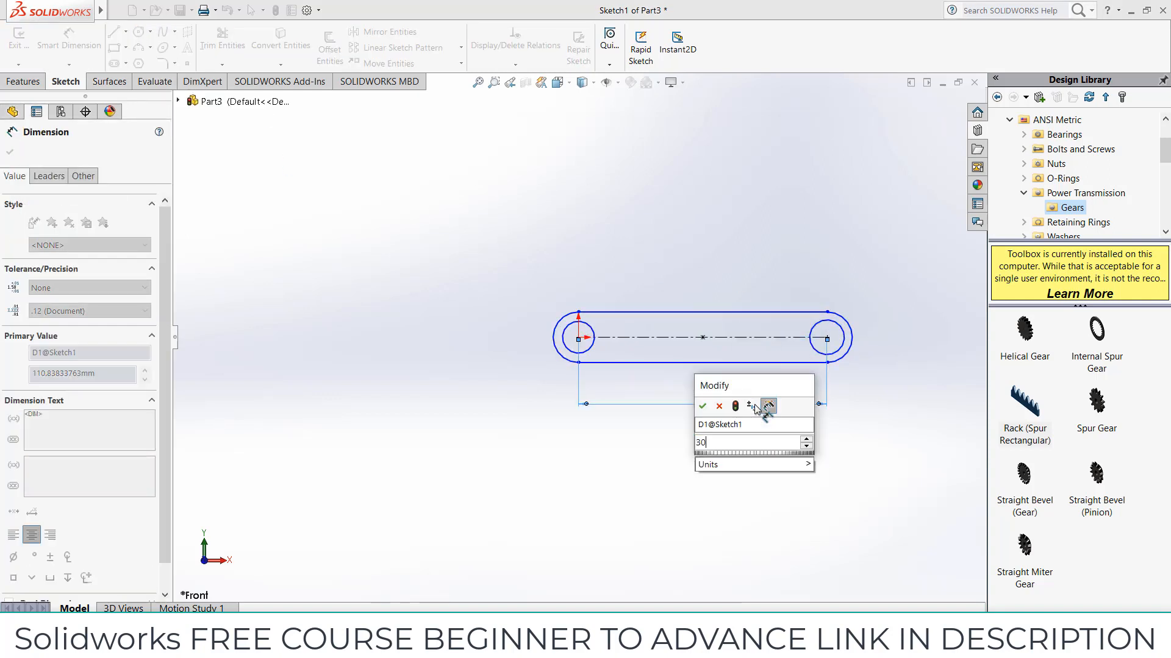
key("Return")
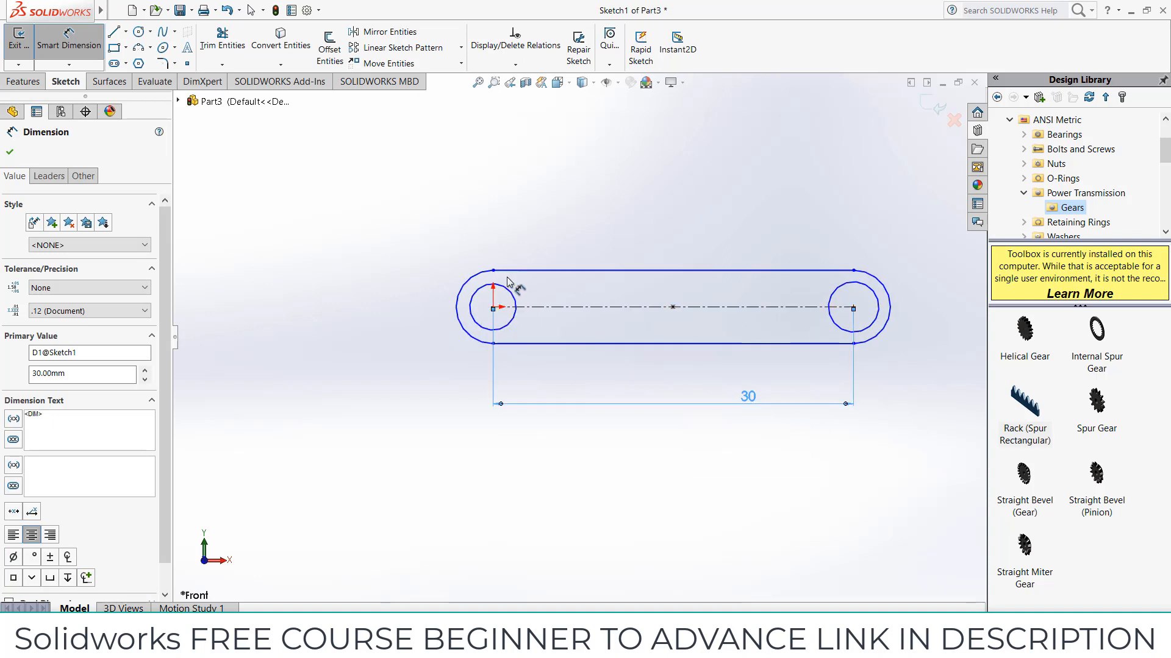
Step: Dimension both end circles of the slot to 5 mm diameter
left_click(502, 284)
left_click(521, 251)
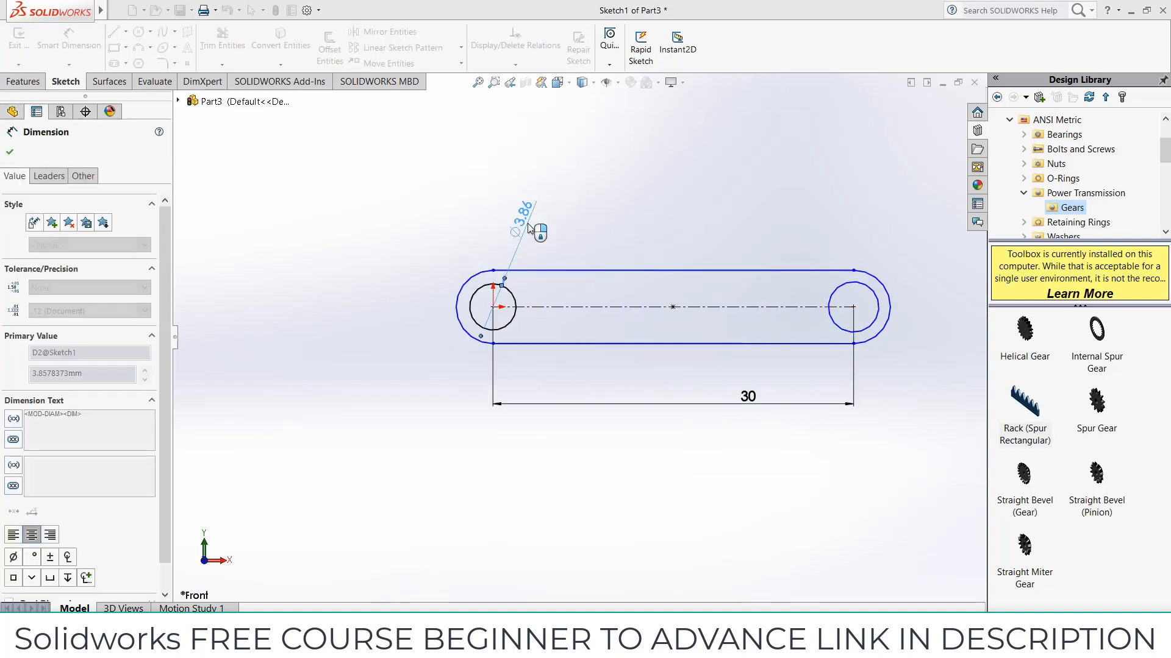
type("5")
key("Return")
left_click(871, 295)
left_click(920, 235)
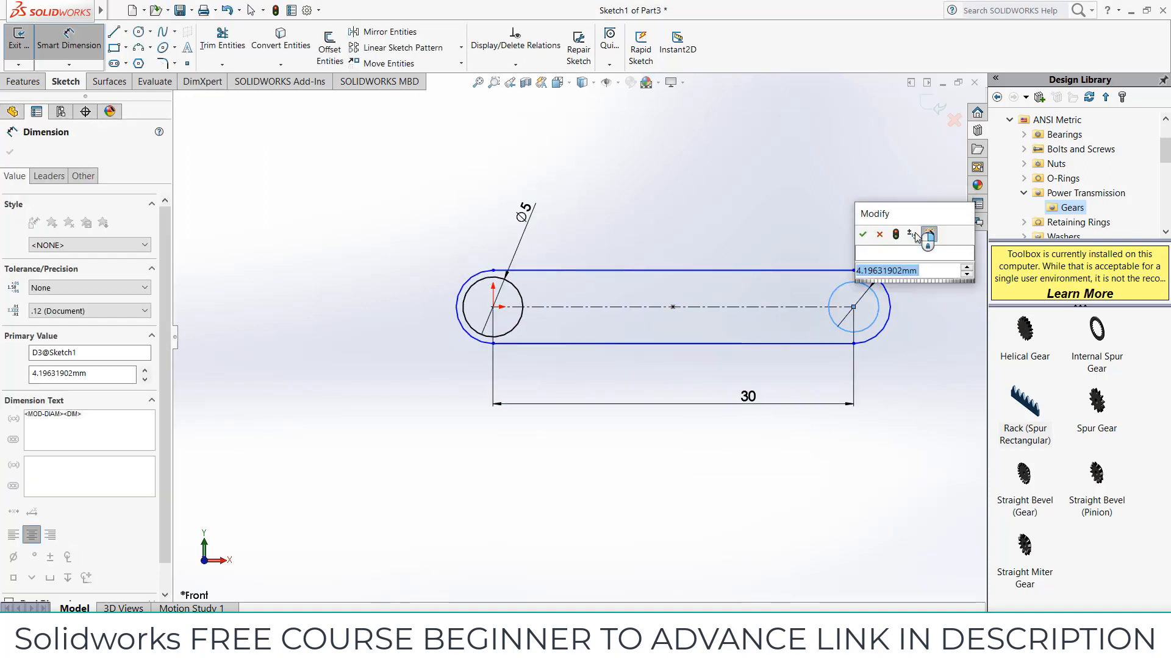
type("5")
key("Return")
Step: Dimension the slot's overall width as 7 mm
left_click(801, 271)
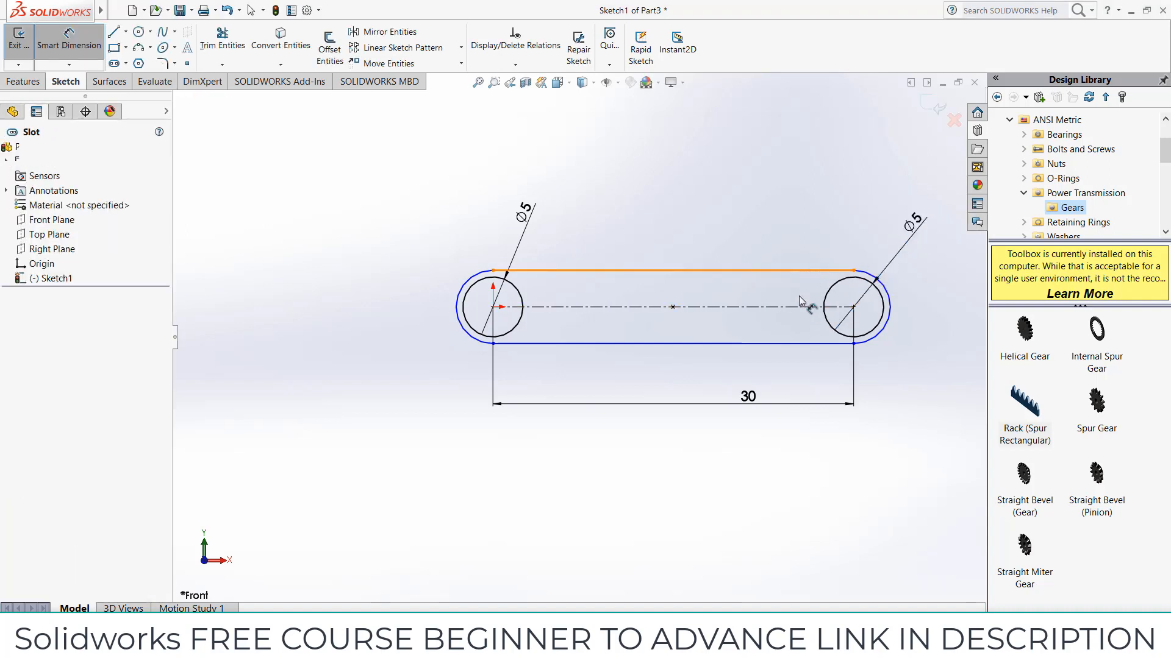
left_click(408, 222)
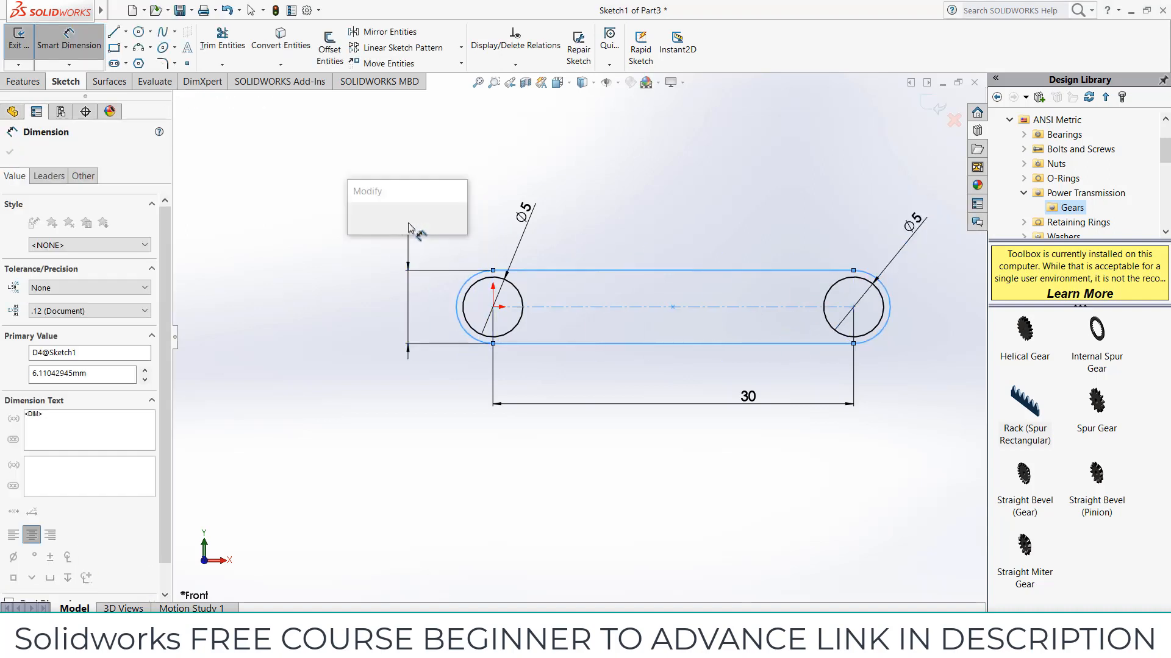
key("Return")
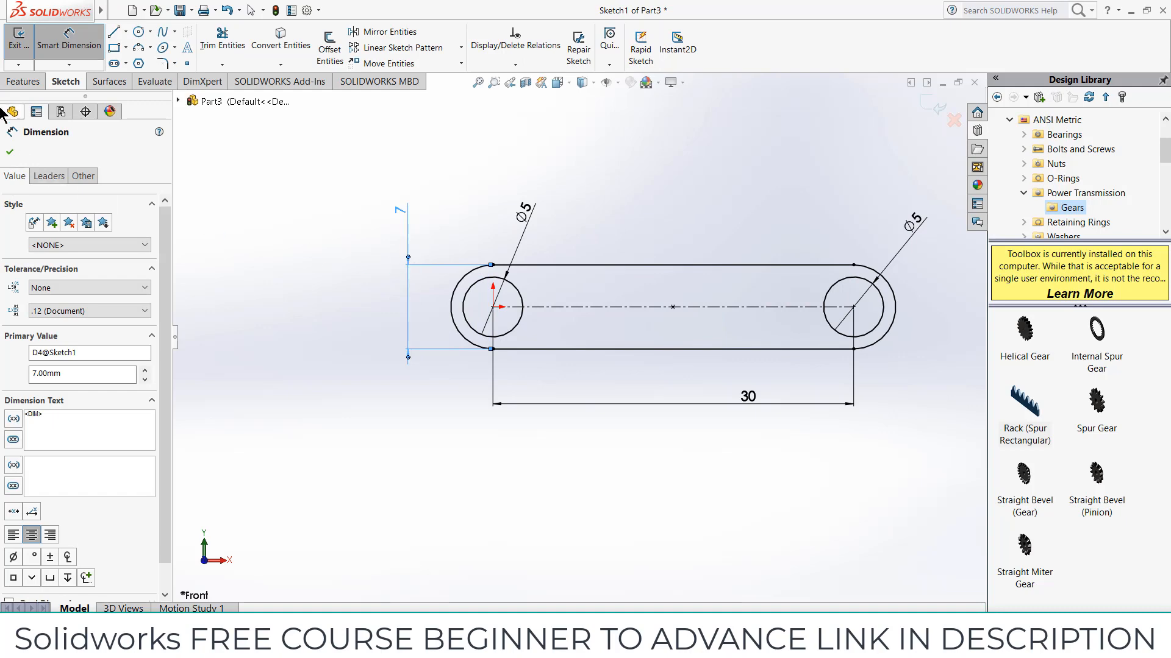
Step: Extrude the slotted link profile as a blind boss 5 mm deep
left_click(23, 81)
left_click(24, 45)
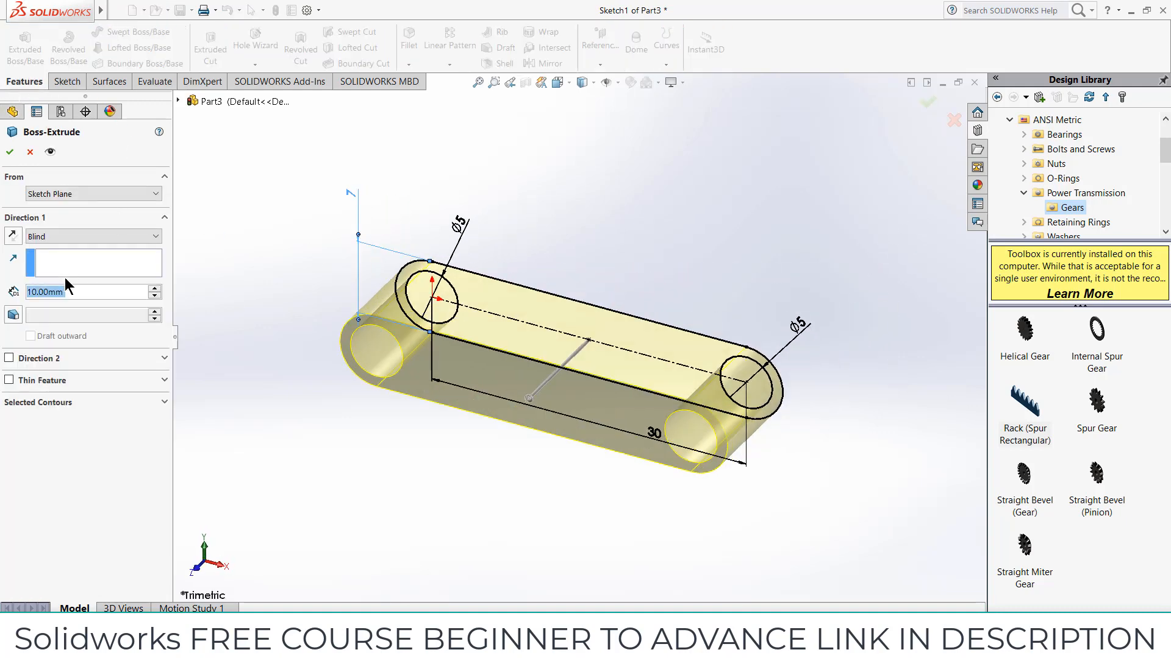
type("5")
key("Return")
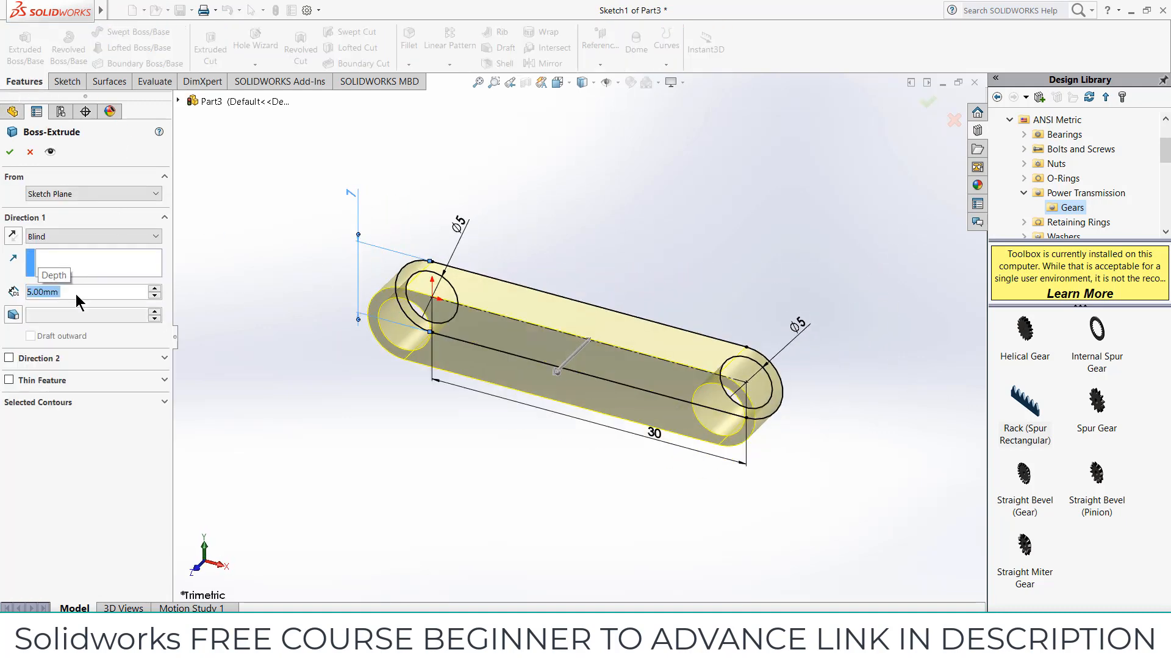
left_click(10, 151)
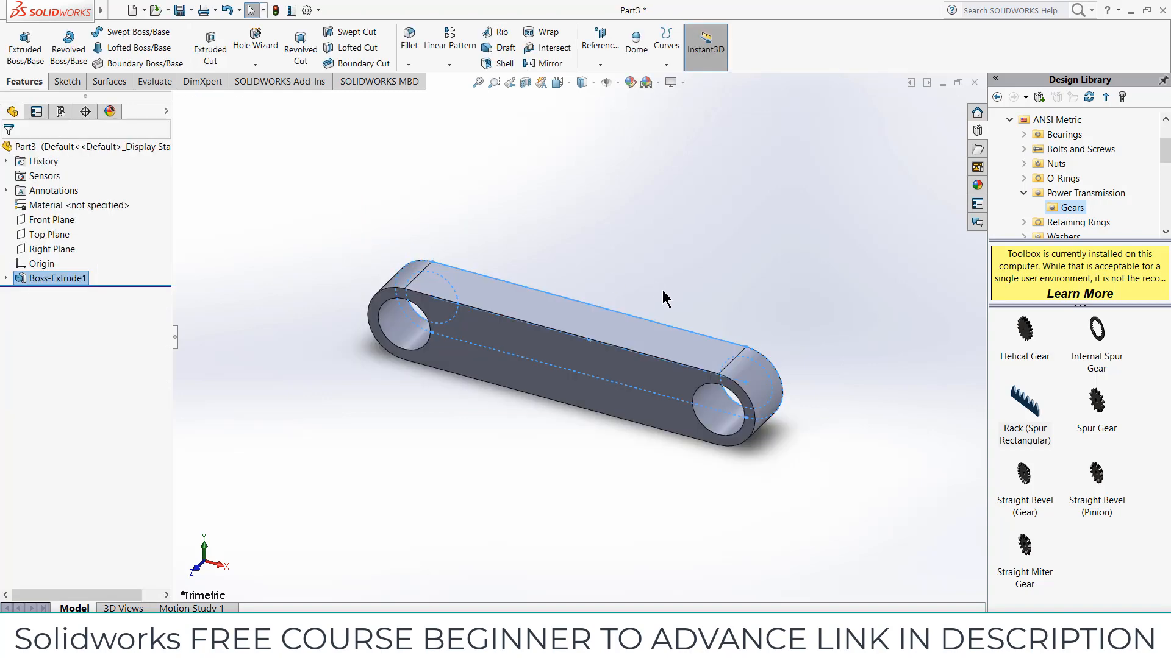
Step: Save the link in the offset crank folder under the file name part
key("ctrl+s")
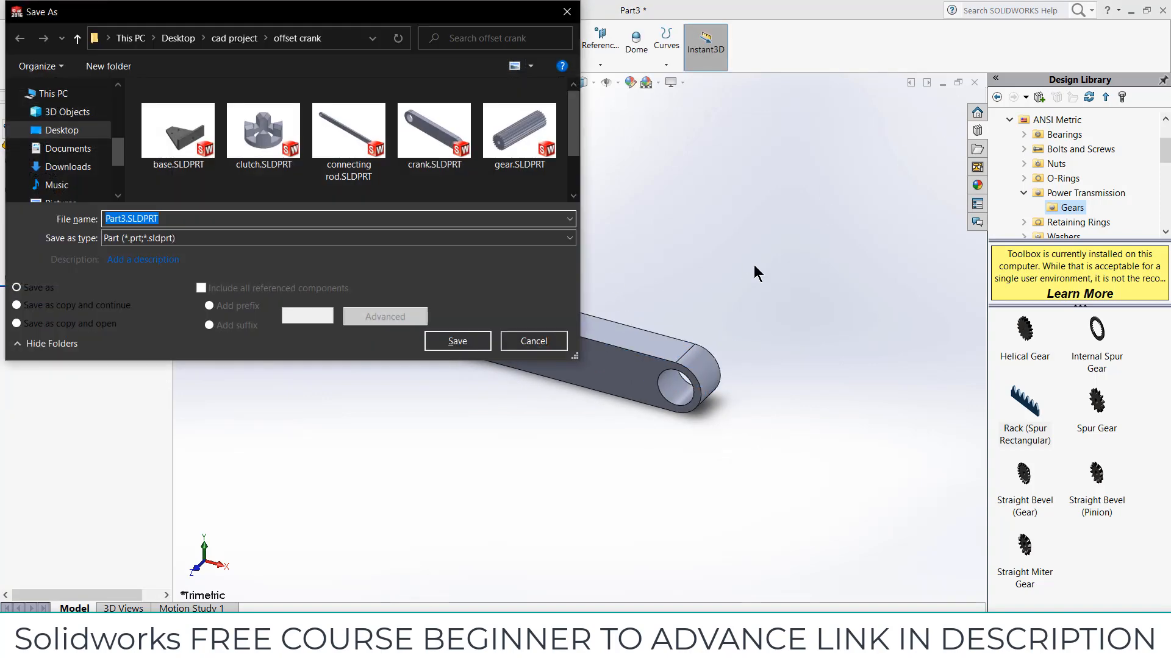
type("part")
key("Return")
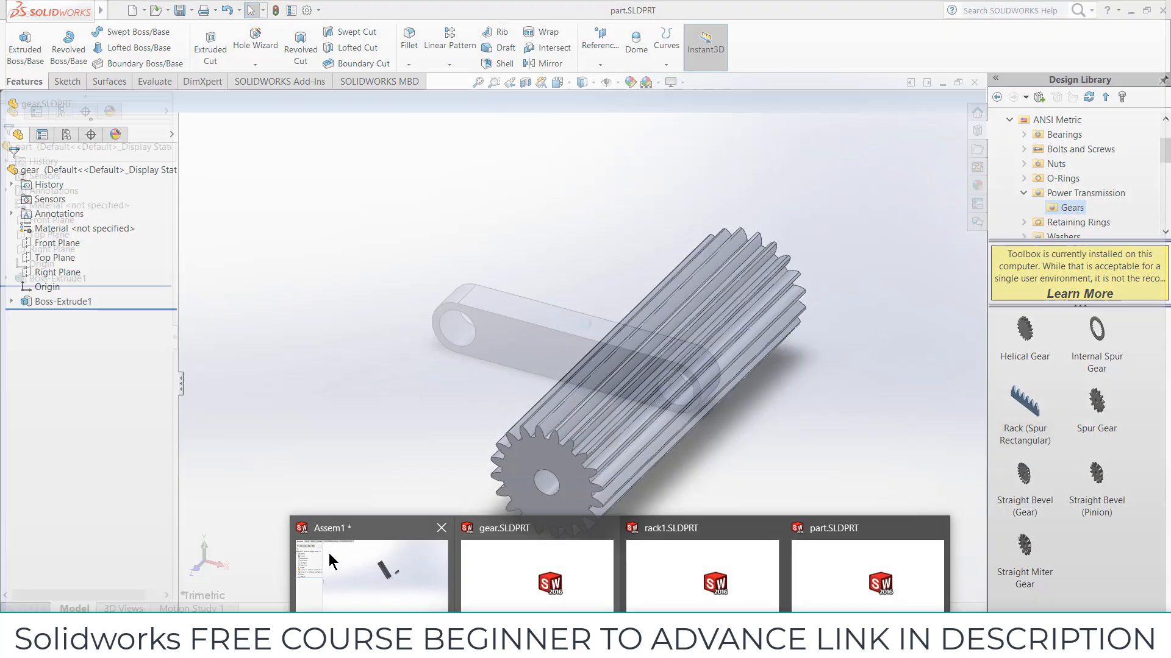
Step: Switch to the Assem1 assembly and insert the open link named part next to the gear
left_click(356, 558)
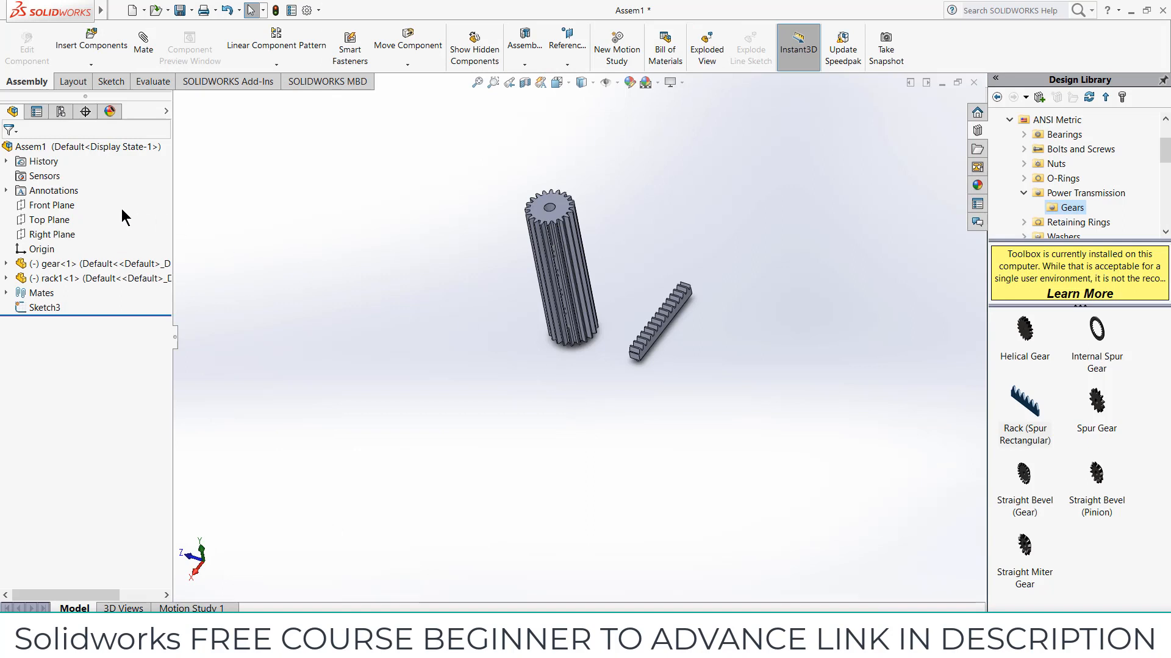
left_click(91, 42)
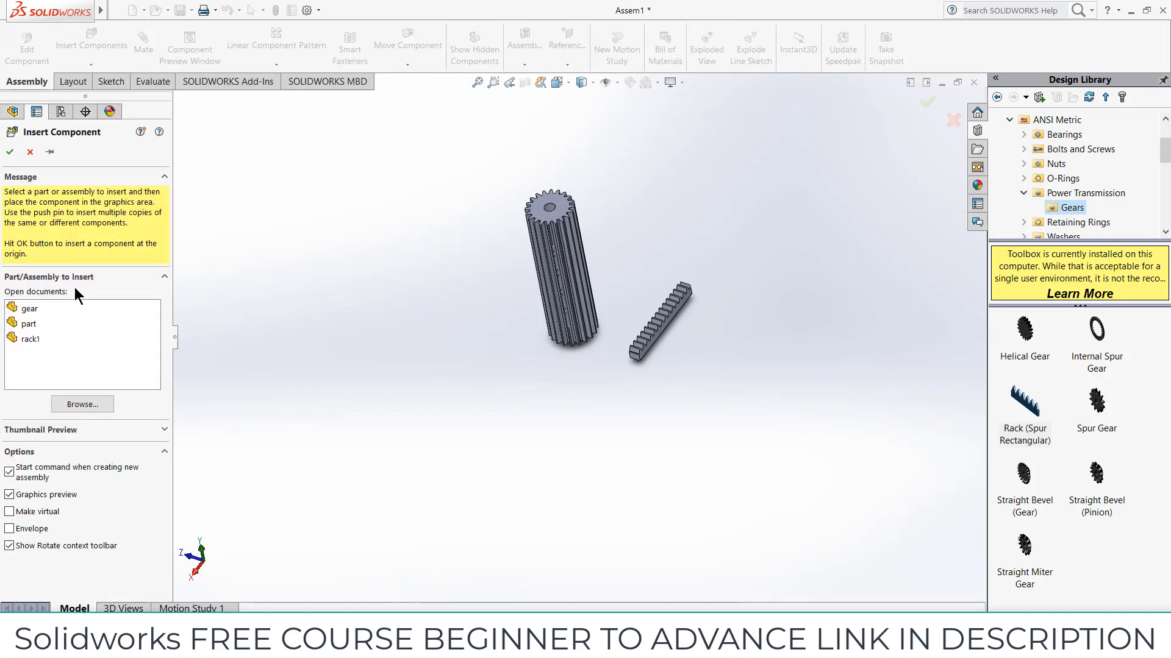
left_click(30, 324)
middle_click_drag(601, 379, 785, 324)
left_click(509, 317)
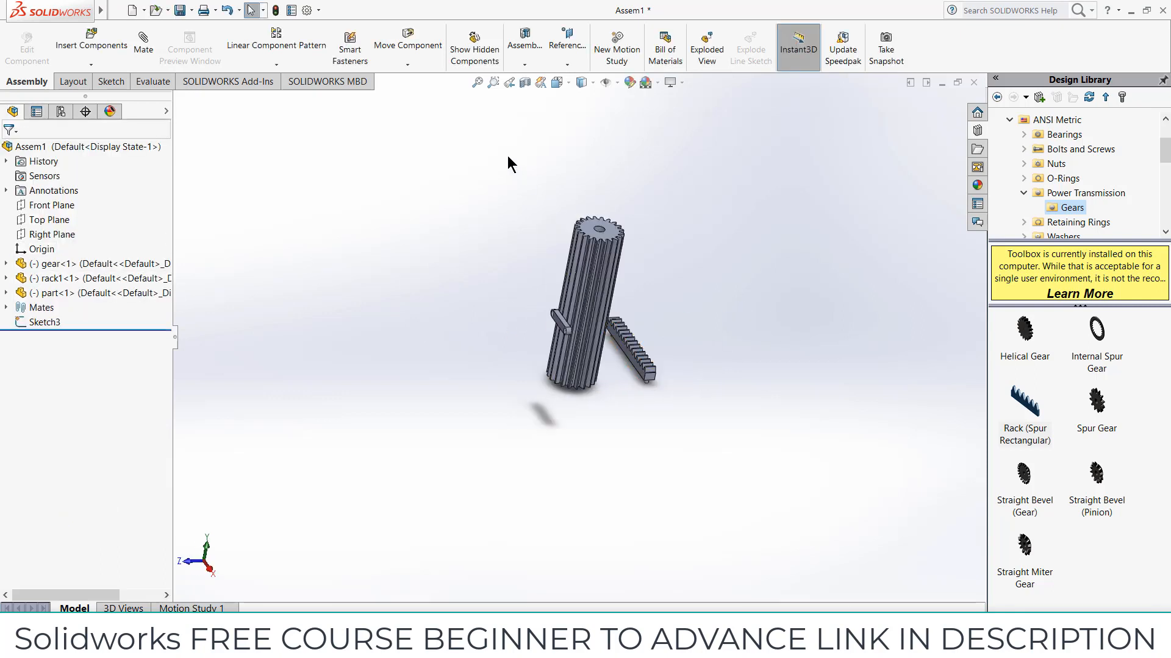
Step: Create a reference plane offset 45 mm from the assembly's Top Plane
left_click(568, 66)
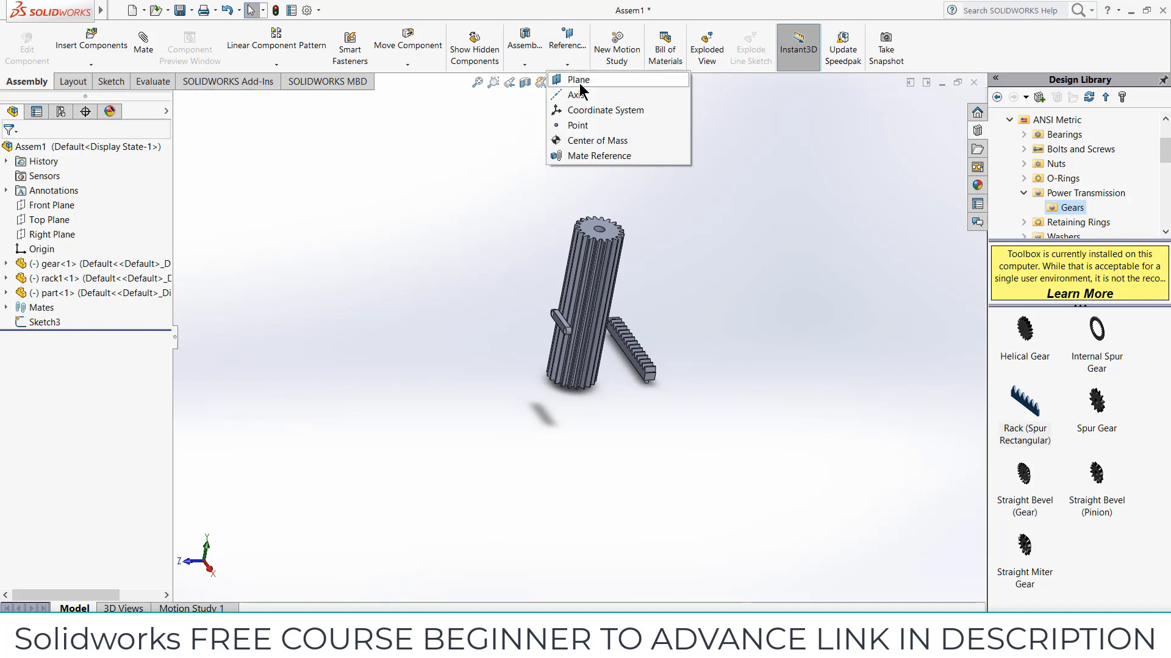
left_click(577, 80)
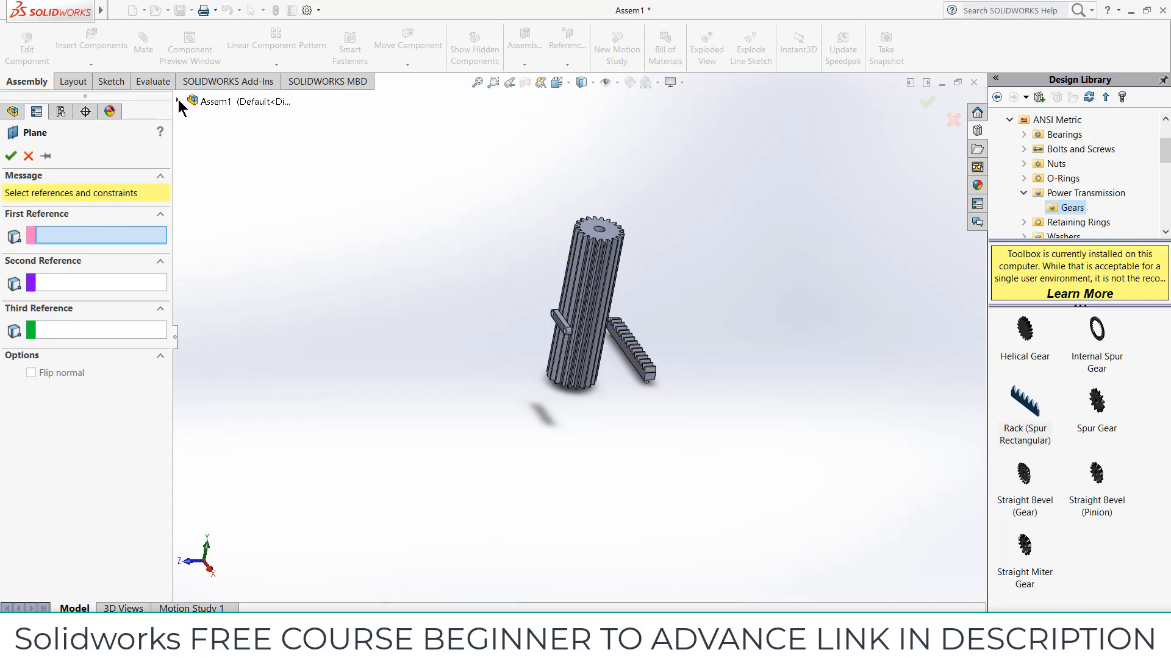
left_click(177, 100)
left_click(223, 176)
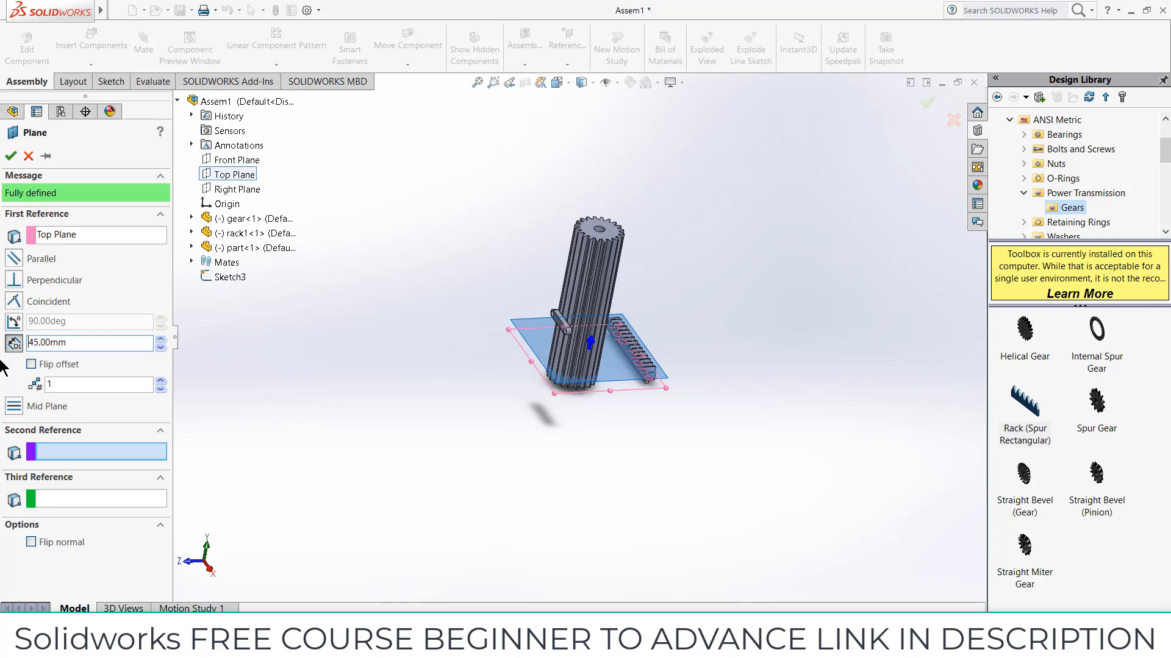
left_click(11, 156)
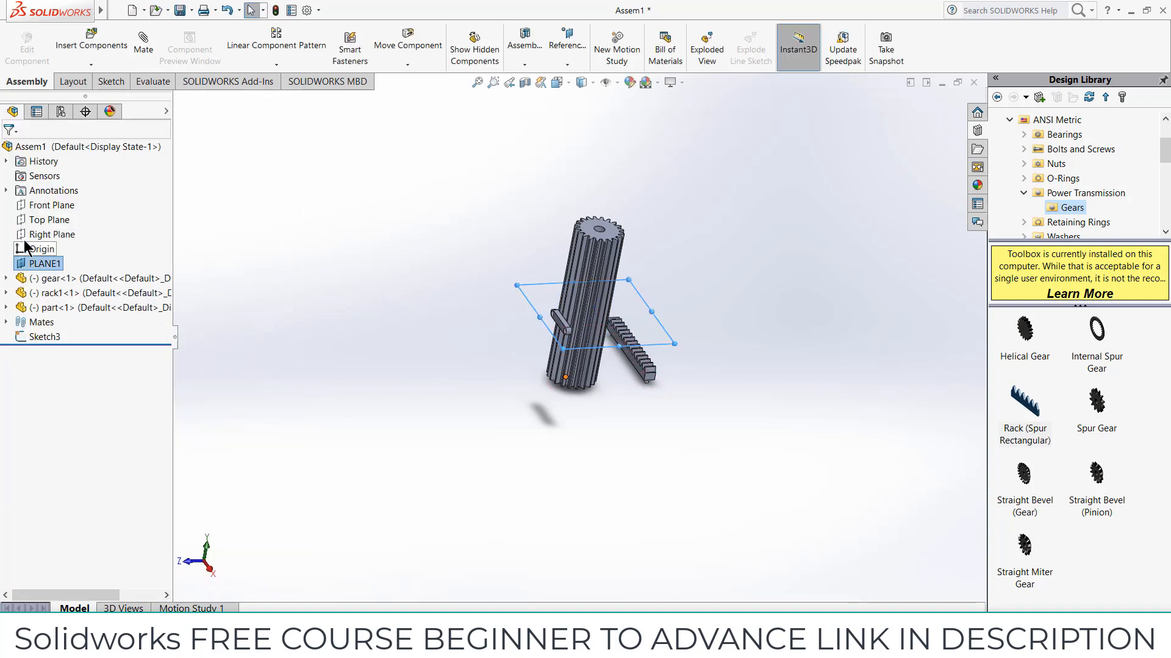
left_click(849, 235)
Step: Start a sketch on the new offset plane and draw a vertical construction line about 25 mm long beside the gear
left_click(41, 257)
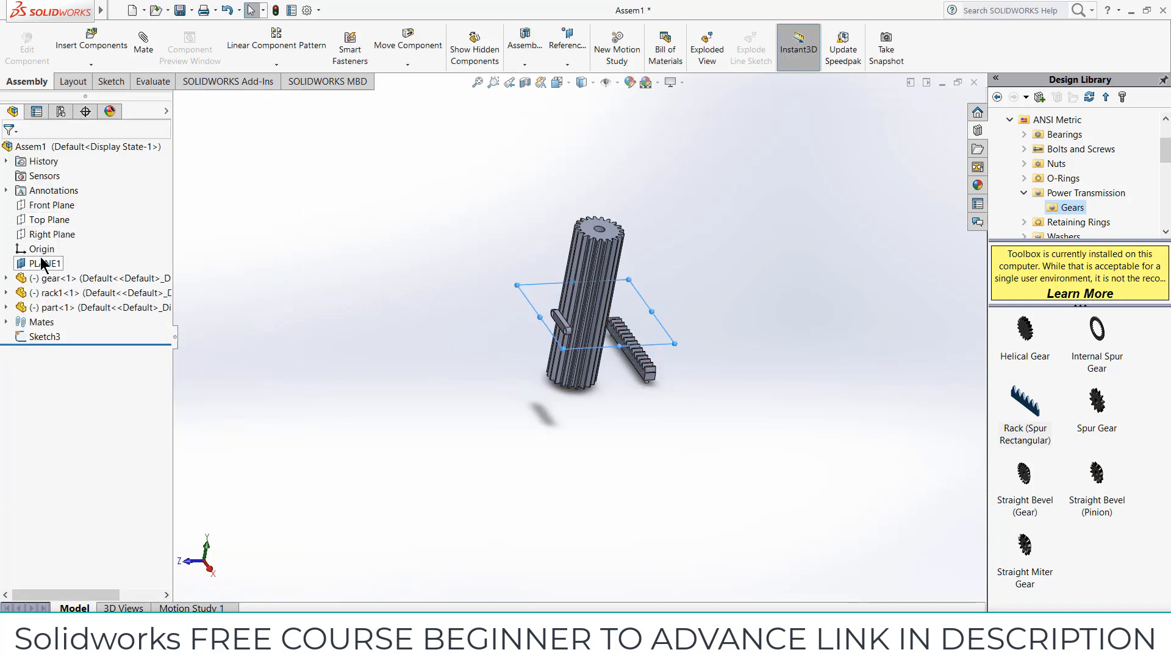
left_click(41, 262)
left_click(49, 223)
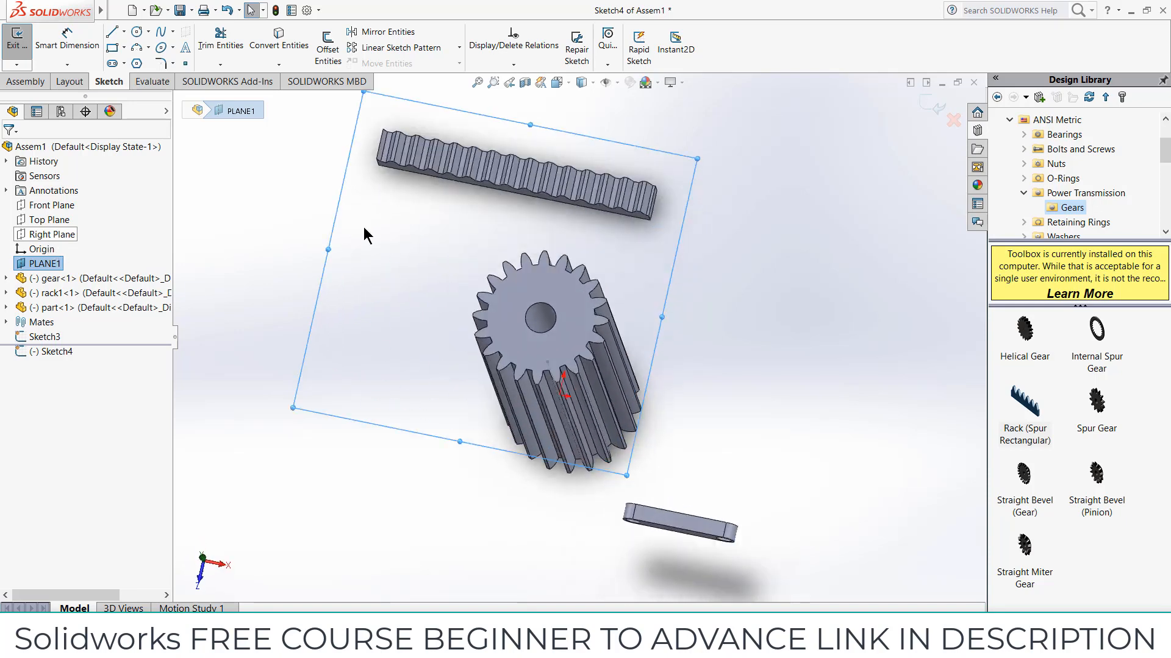
left_click(124, 34)
left_click(135, 62)
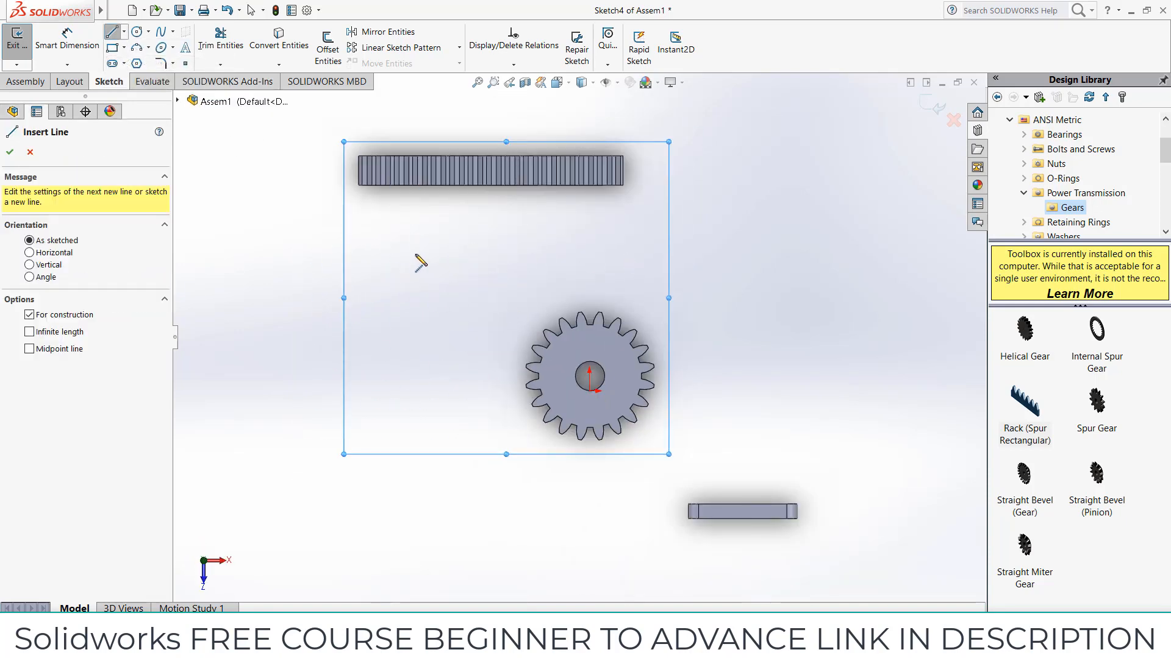
left_click(415, 255)
left_click(416, 329)
key("Escape")
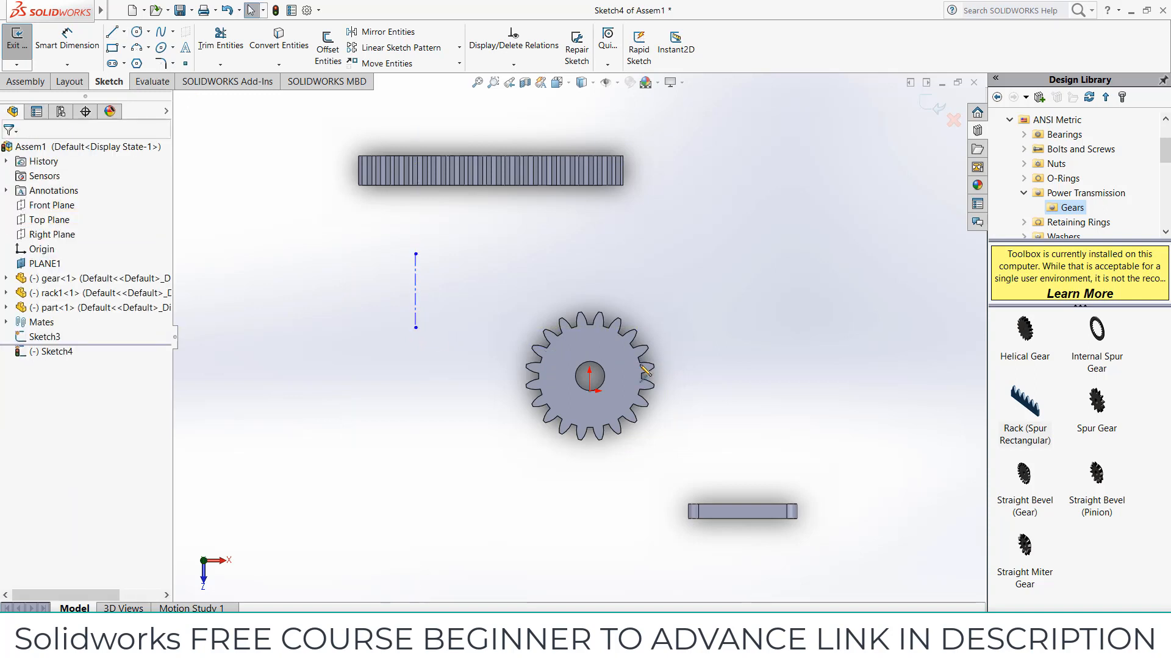
Step: Sketch a vertical centerline about 62 mm long from the origin at the gear's center towards the rack
left_click(124, 34)
left_click(135, 61)
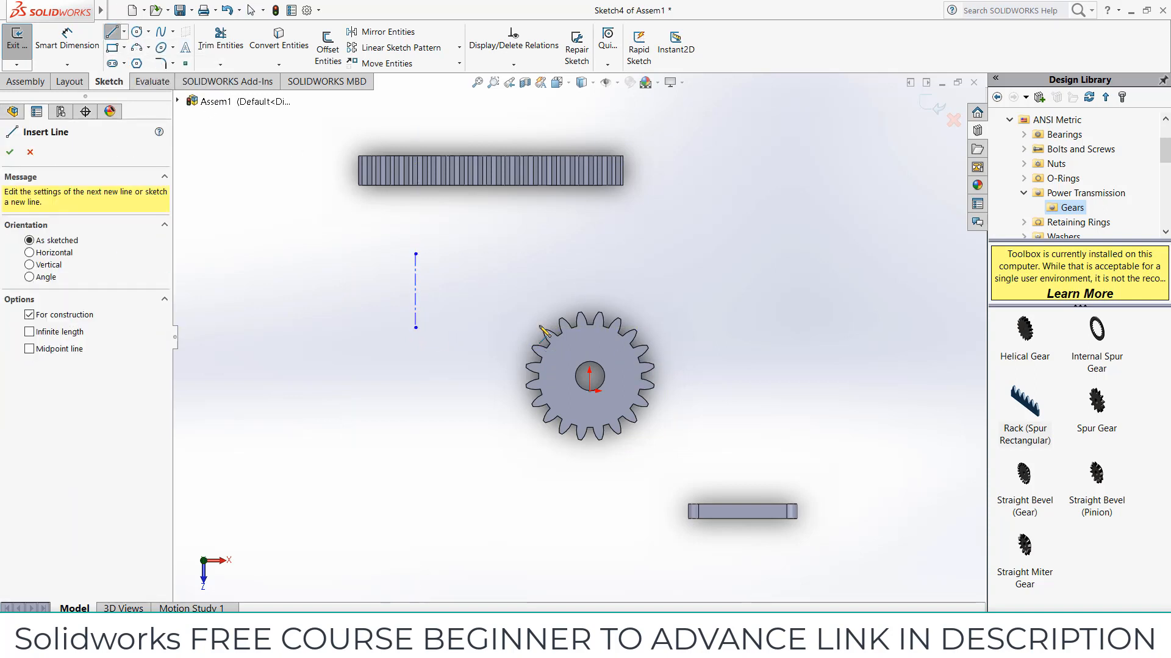
left_click(590, 394)
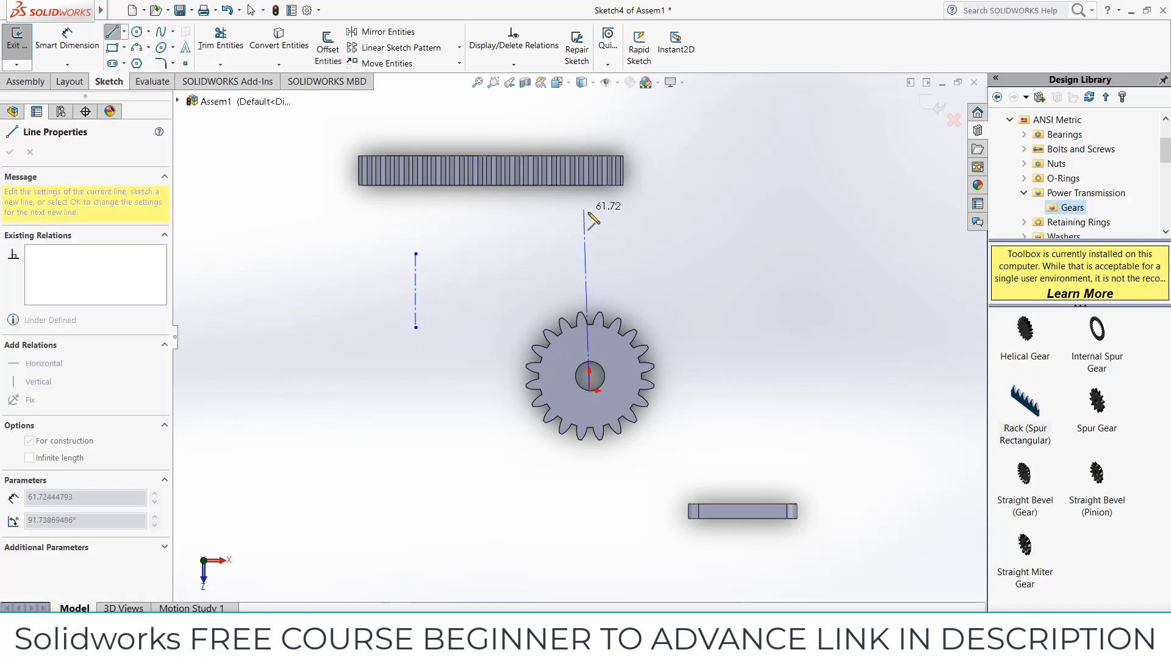
left_click(590, 212)
key("Escape")
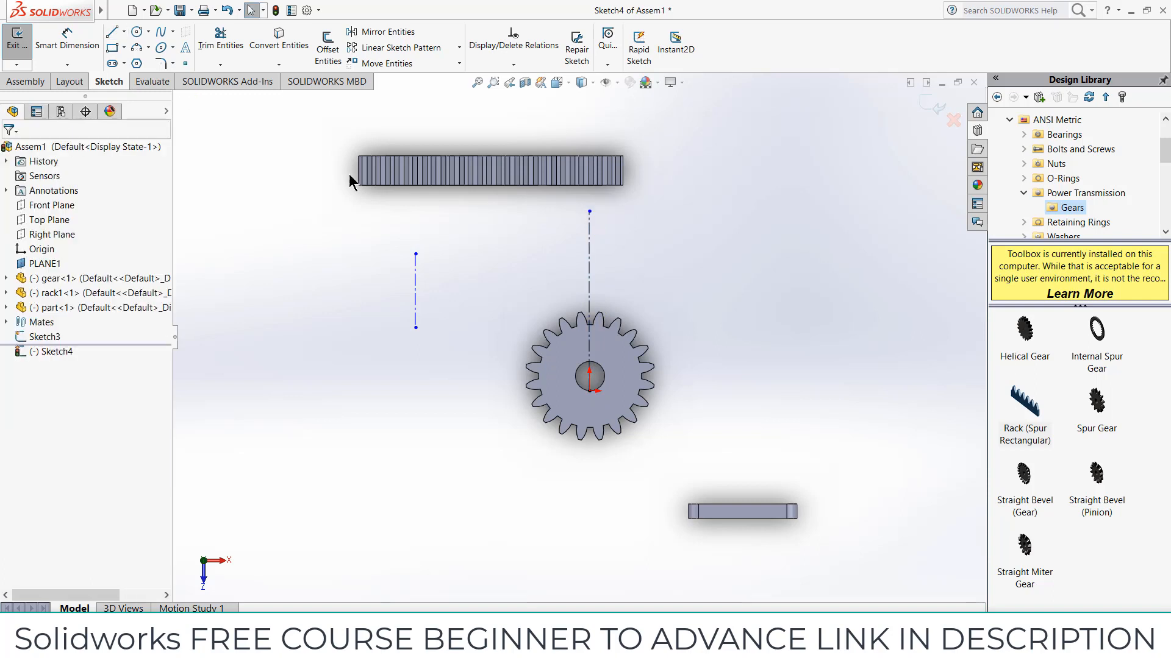
Step: Dimension the distance between the short construction line and the centerline through the origin as 40 mm
left_click(59, 42)
left_click(415, 286)
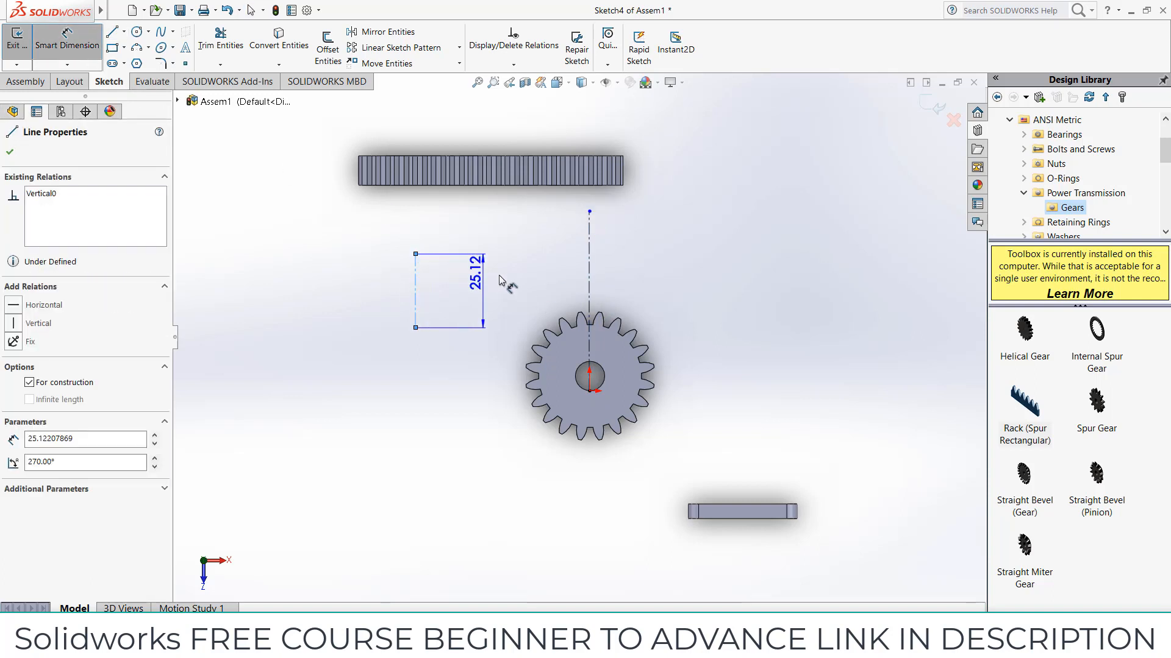
left_click(590, 278)
left_click(556, 226)
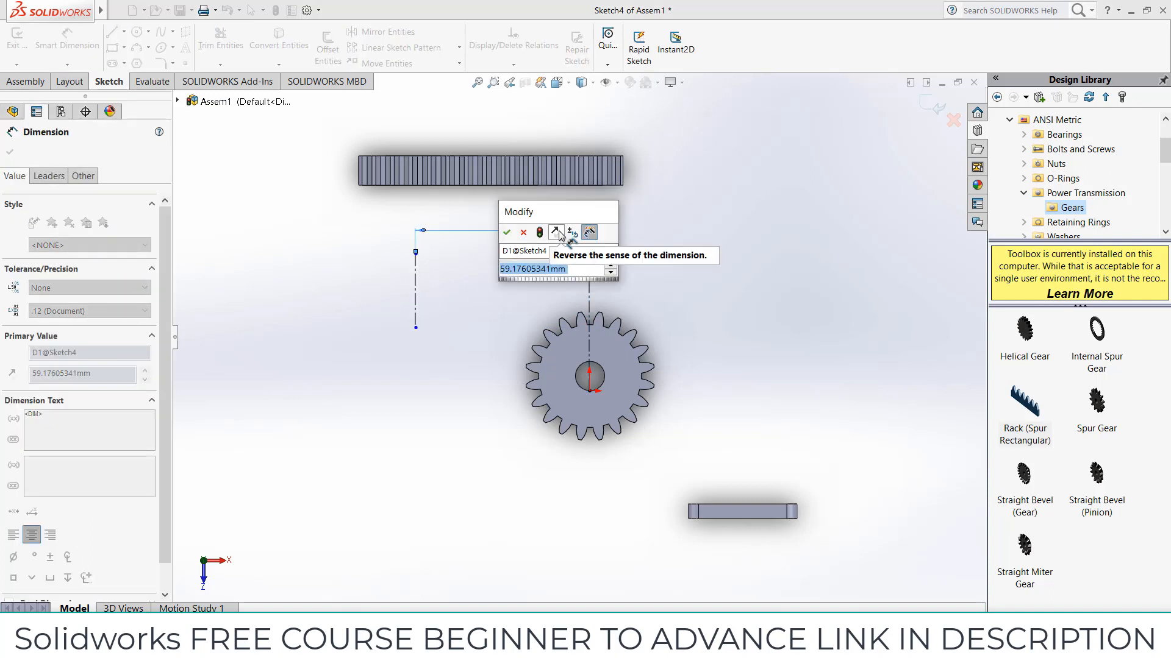
type("40")
key("Return")
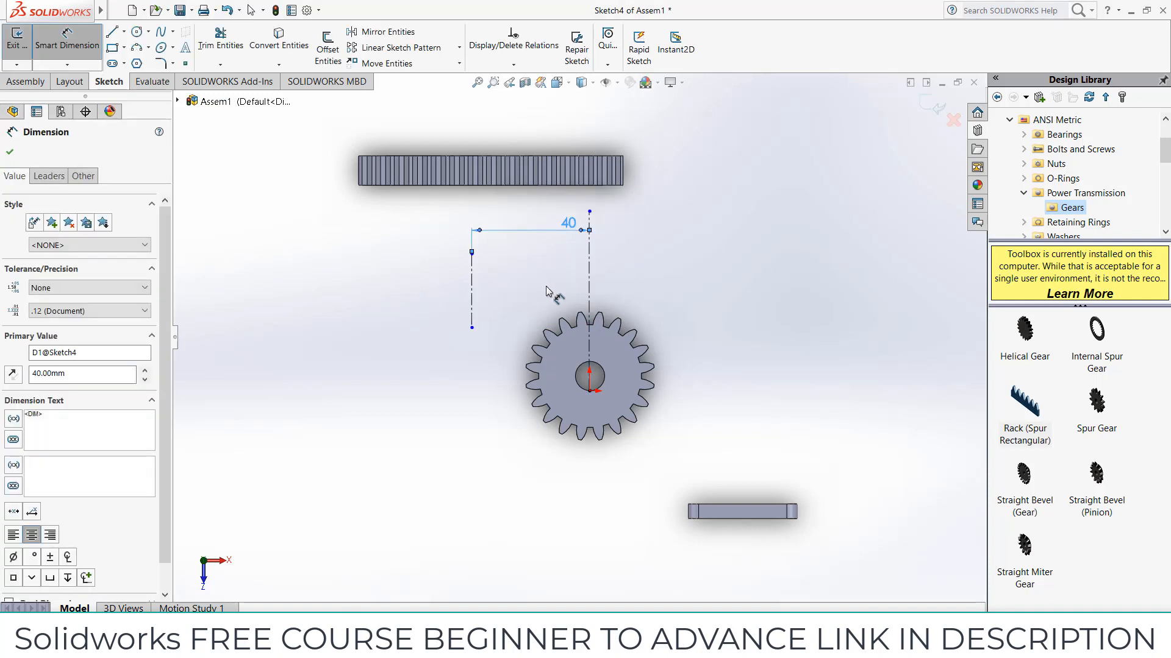
left_click(547, 286)
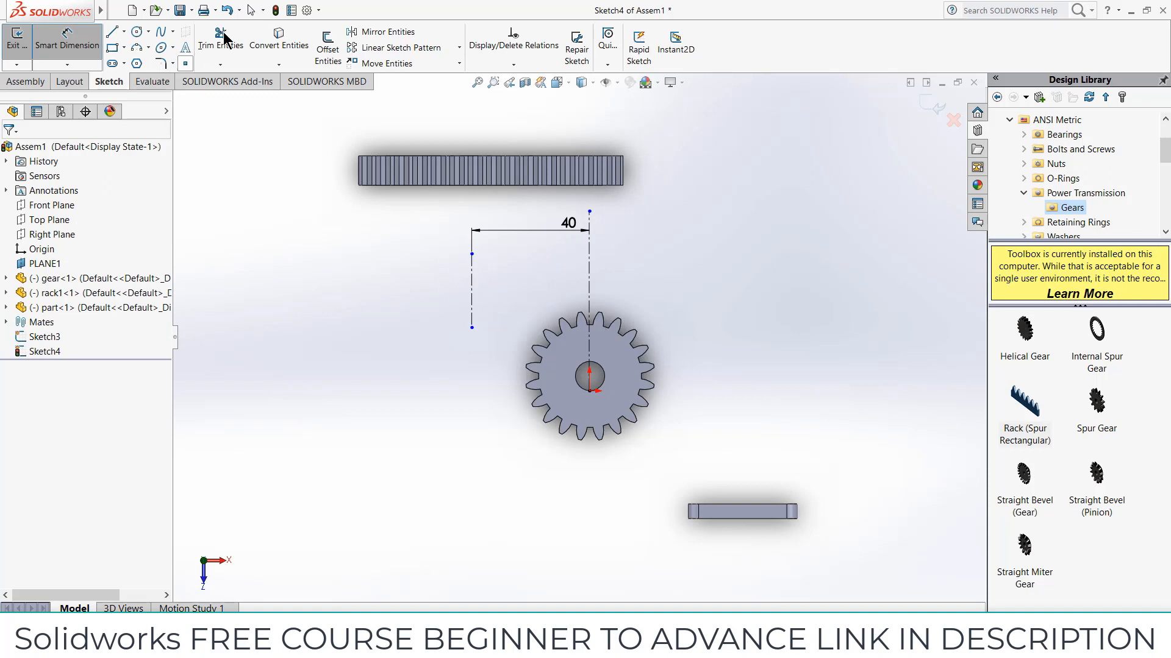
Step: Mirror the short construction line about the centerline through the origin and exit the sketch
left_click(361, 34)
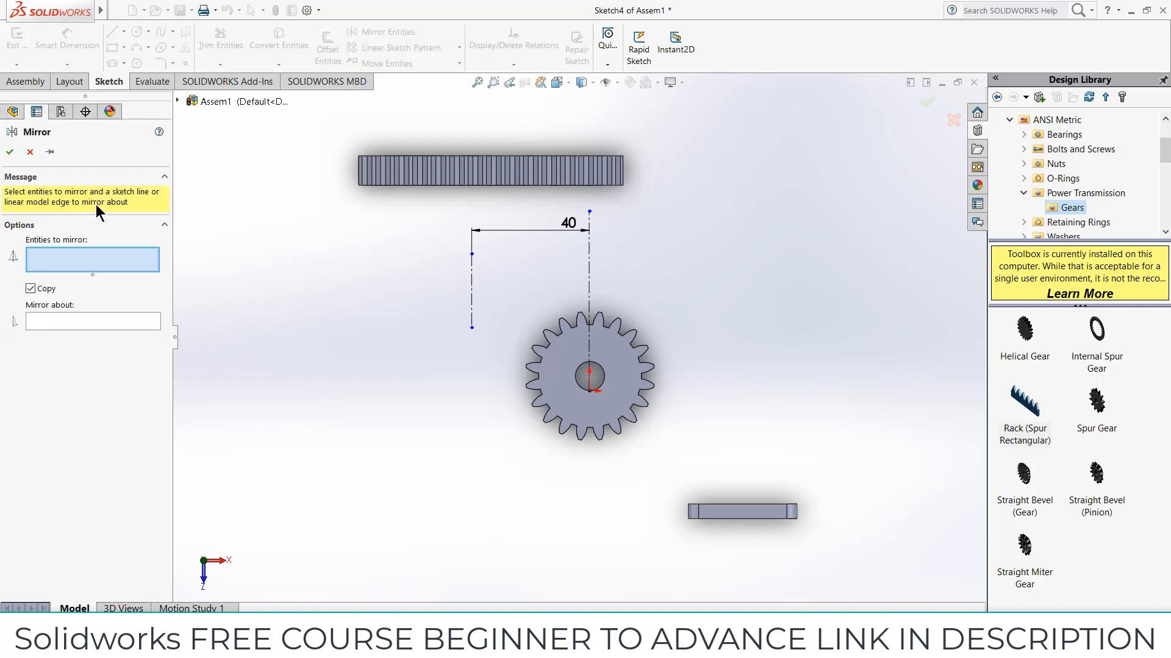
left_click(470, 286)
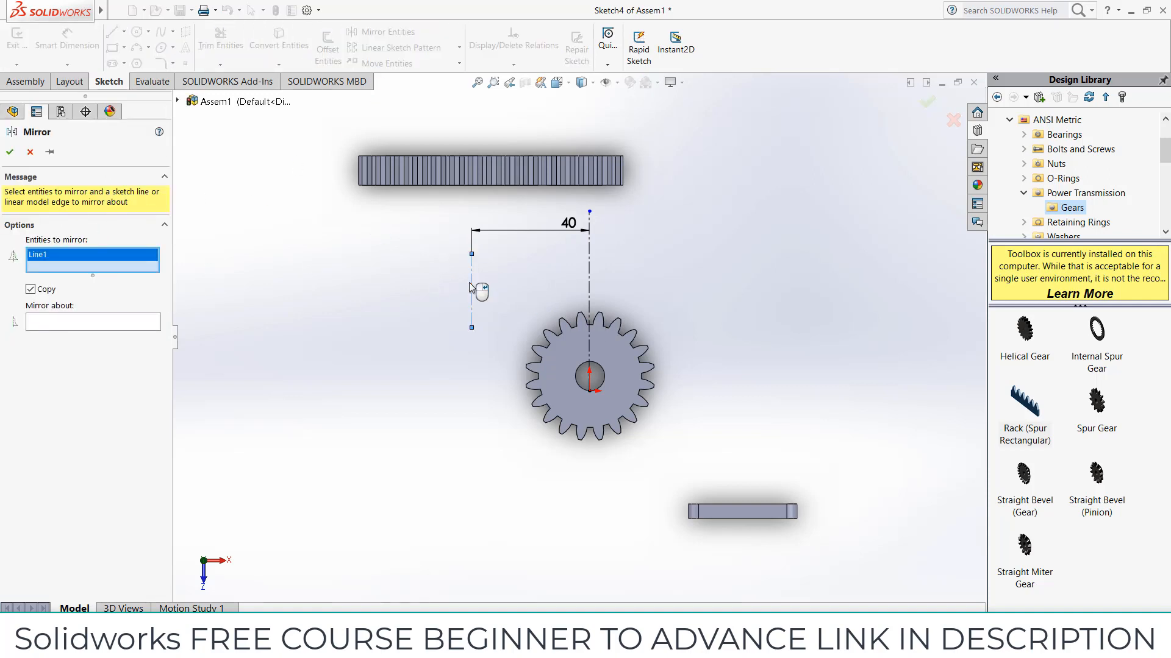
left_click(145, 325)
left_click(589, 292)
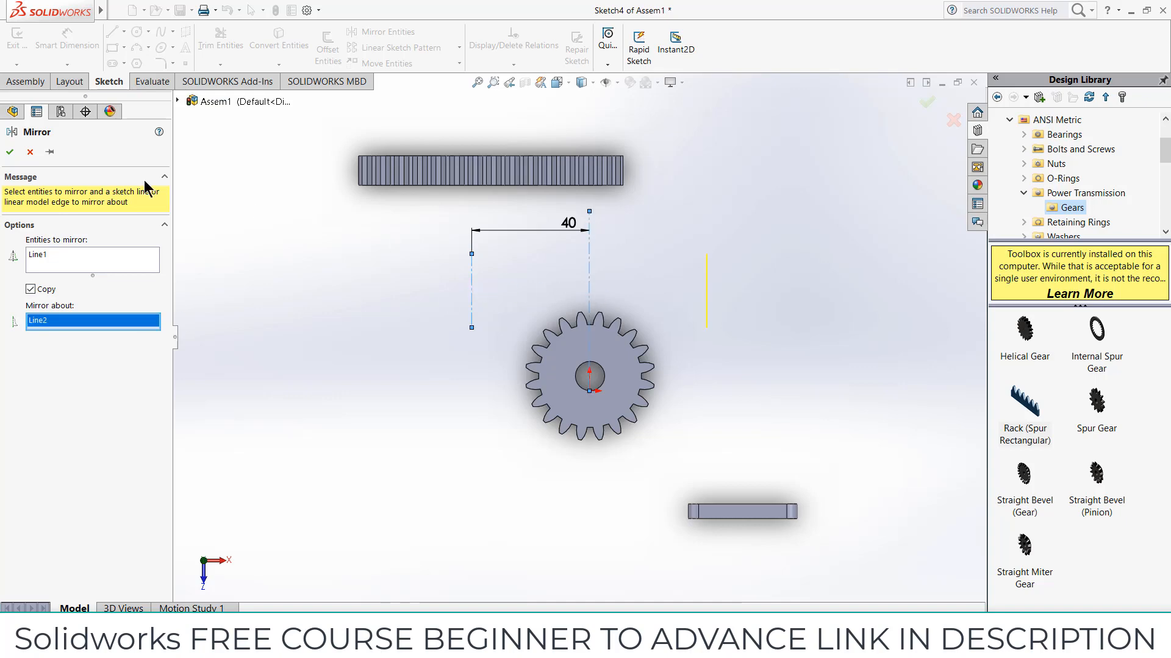
left_click(10, 152)
Step: Rotate the rack component freely to turn it to a new orientation near the gear
scroll(752, 313, "up", 3)
mouse_move(752, 313)
middle_mouse_down()
mouse_move(695, 207)
mouse_move(695, 272)
mouse_move(716, 312)
middle_mouse_up()
scroll(701, 273, "up", 1)
scroll(667, 280, "down", 5)
middle_click_drag(667, 280, 599, 324)
scroll(606, 330, "up", 2)
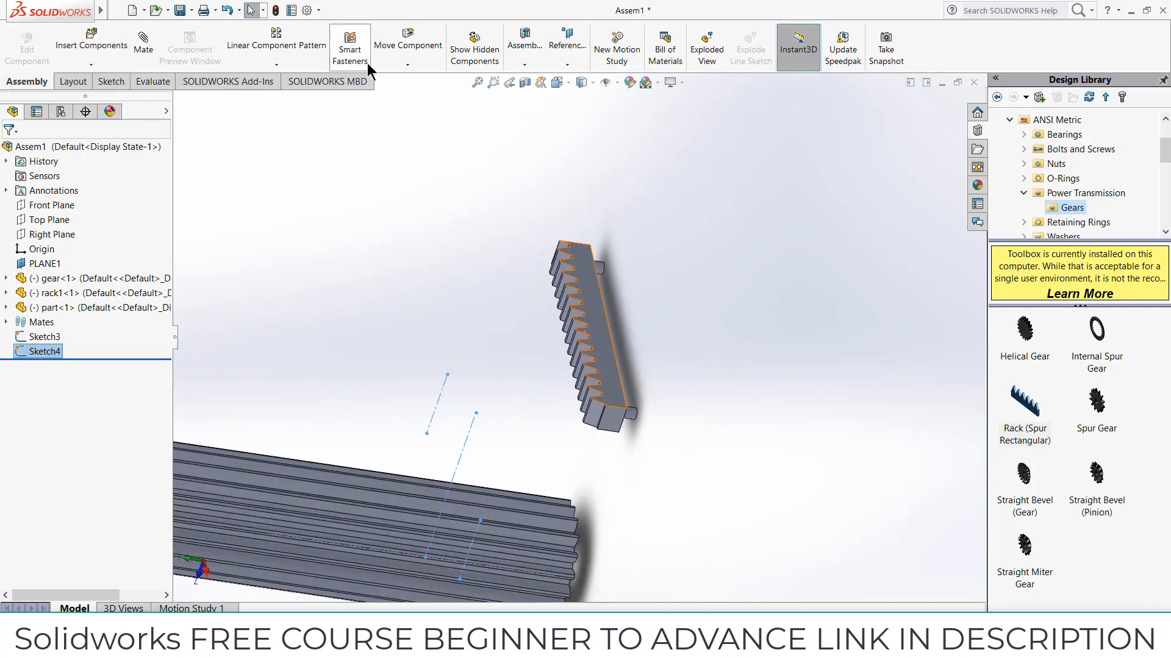
left_click(407, 64)
left_click(425, 96)
left_click_drag(589, 331, 530, 288)
scroll(567, 343, "up", 2)
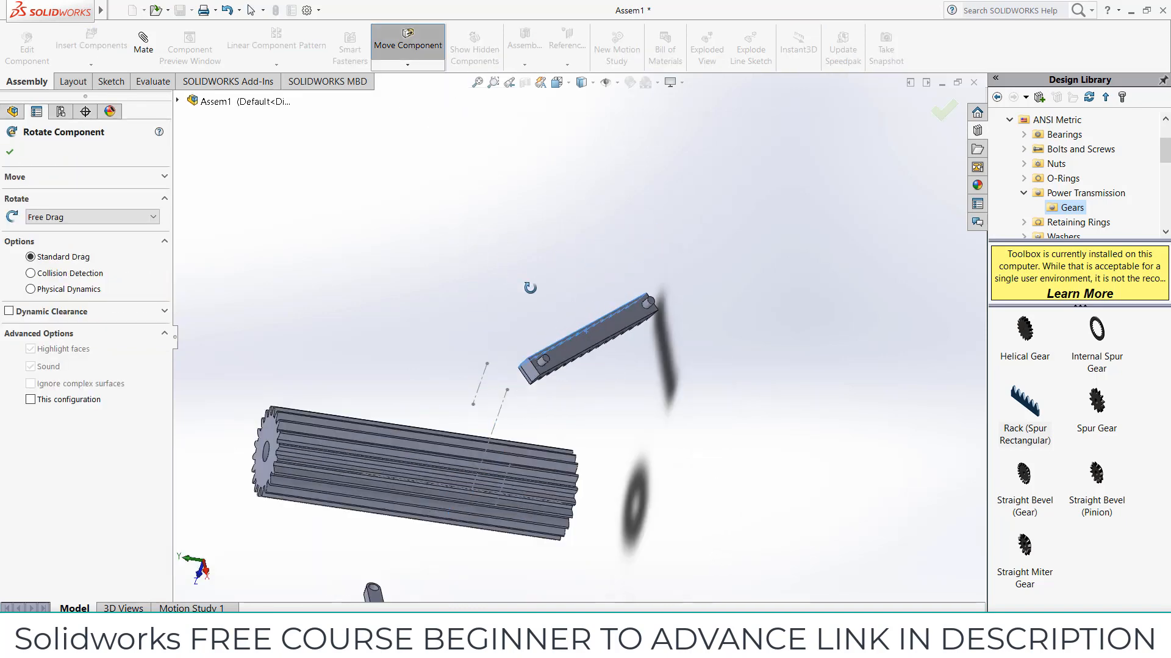
middle_click_drag(360, 290, 592, 320)
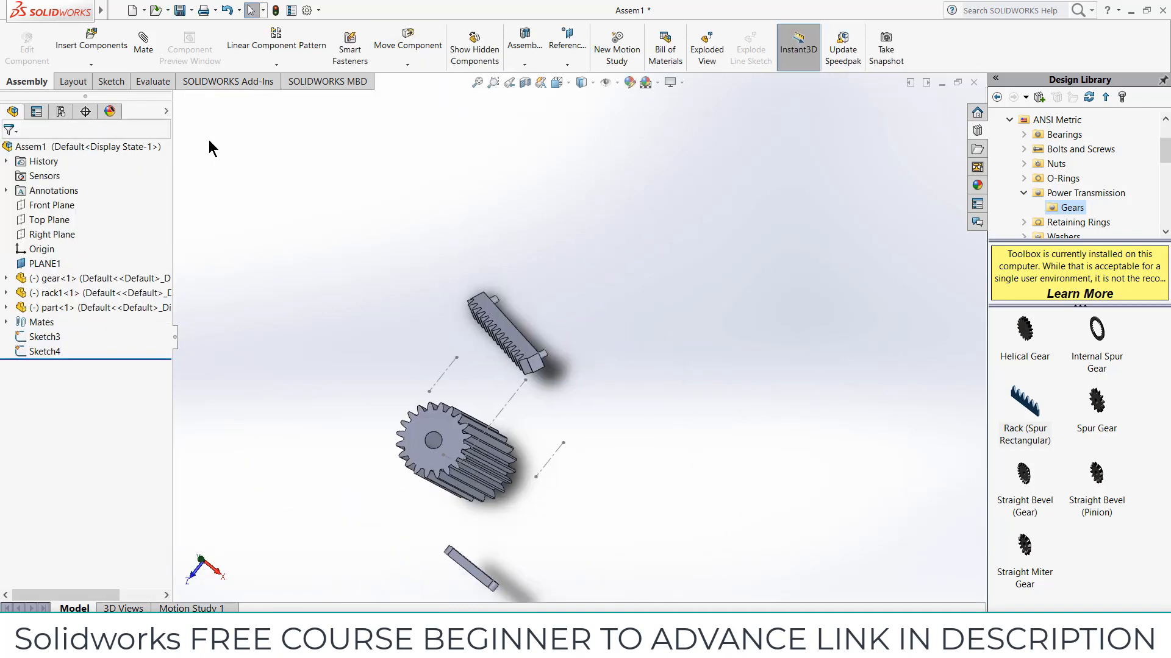
Step: Add a Parallel mate between the rack's flat side face and the assembly's Top Plane
left_click(143, 43)
scroll(527, 335, "down", 2)
left_click(527, 335)
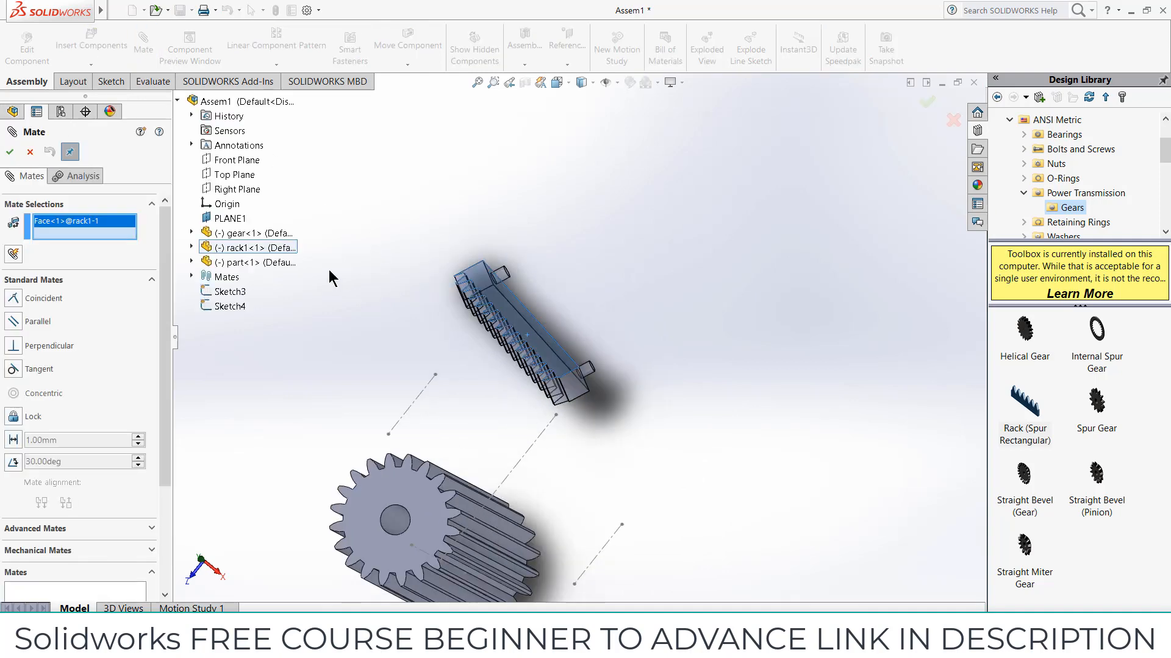
left_click(234, 175)
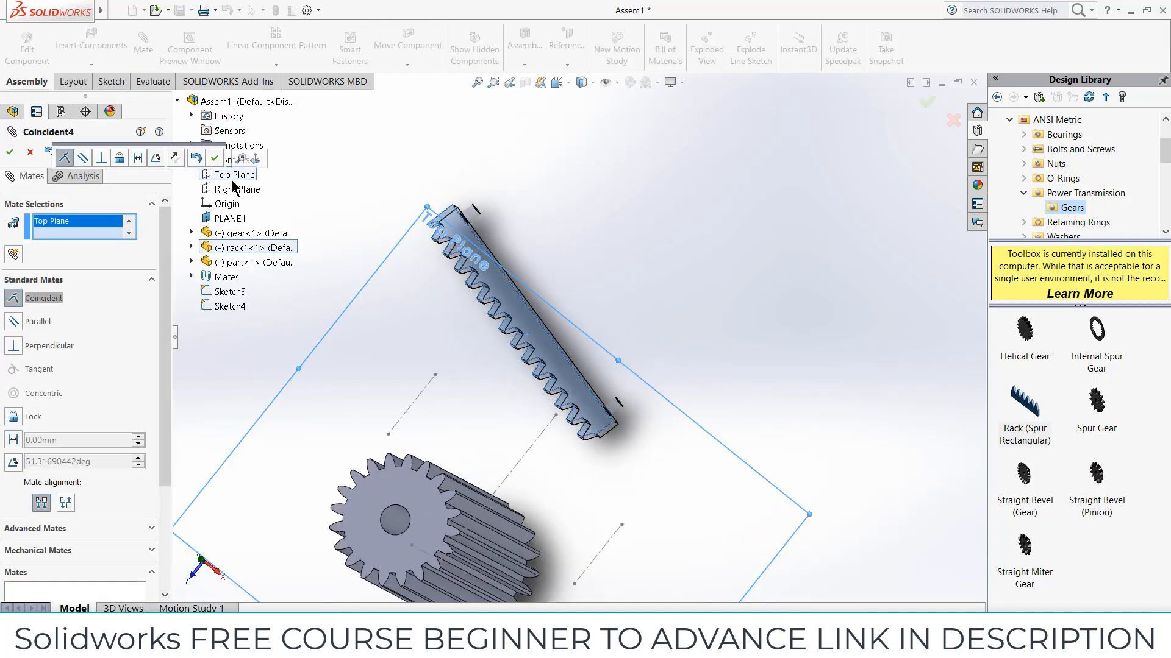
left_click(83, 159)
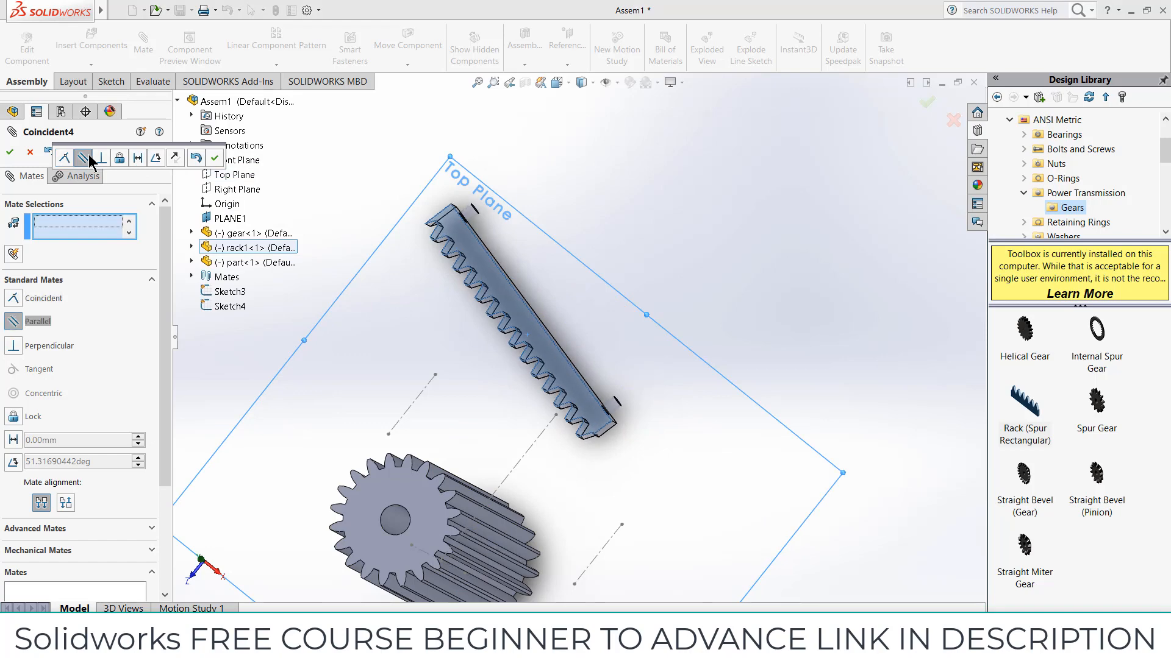
left_click(9, 153)
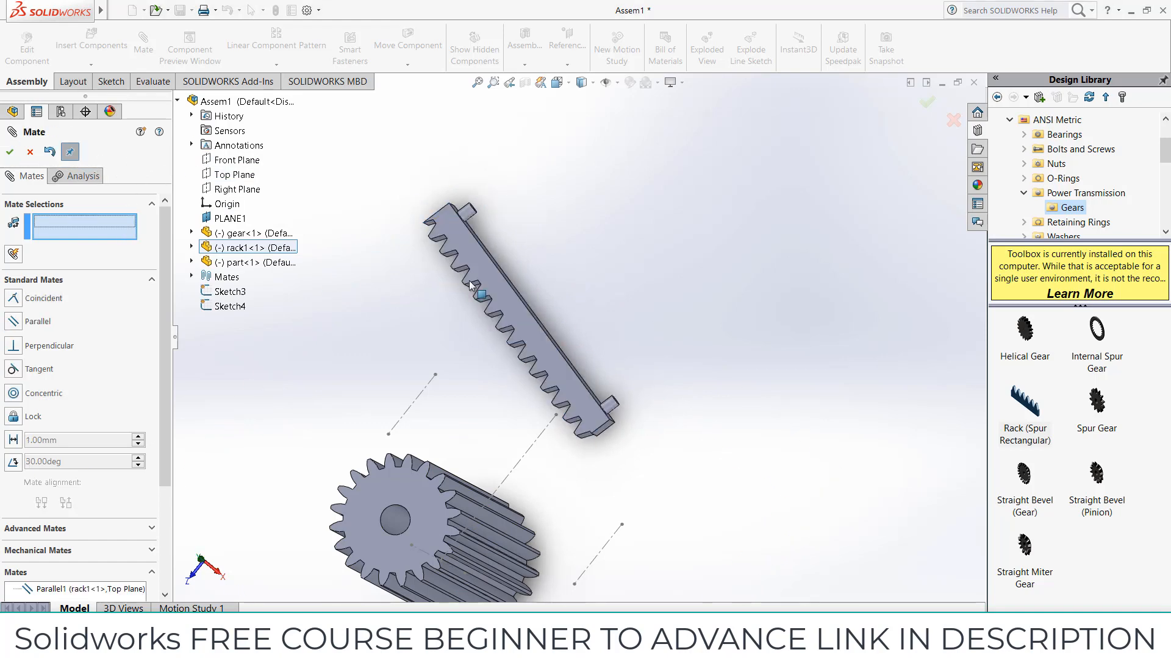
Step: Add a Parallel mate between the rack's long back face and the assembly's Front Plane
left_click(504, 293)
scroll(466, 335, "up", 3)
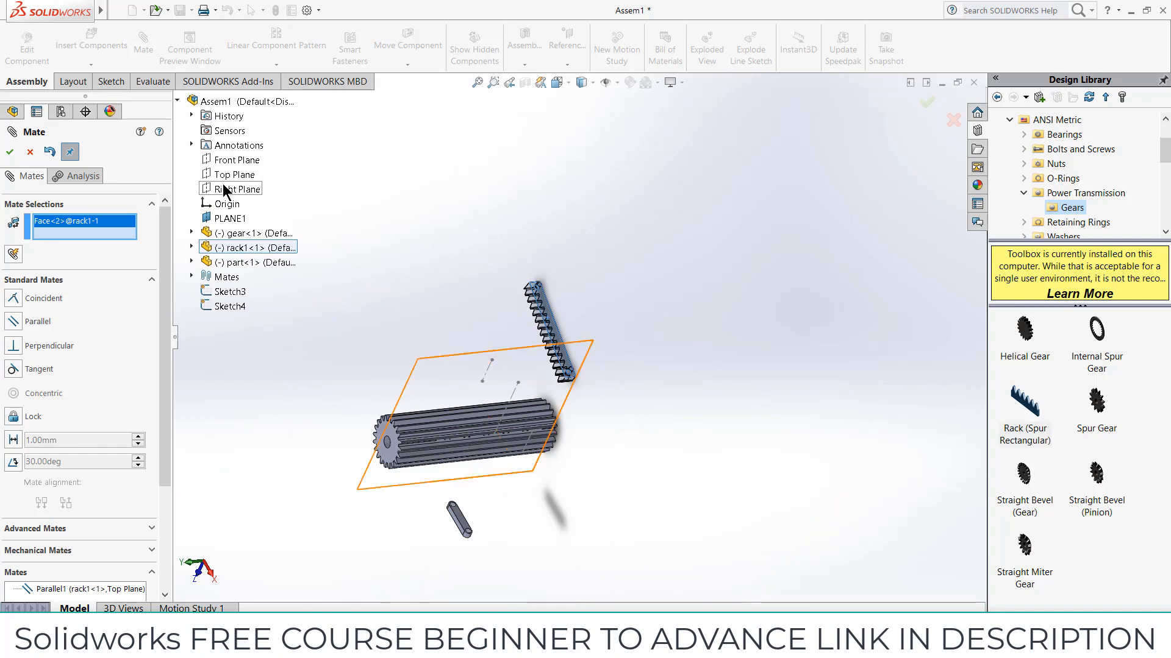
left_click(231, 162)
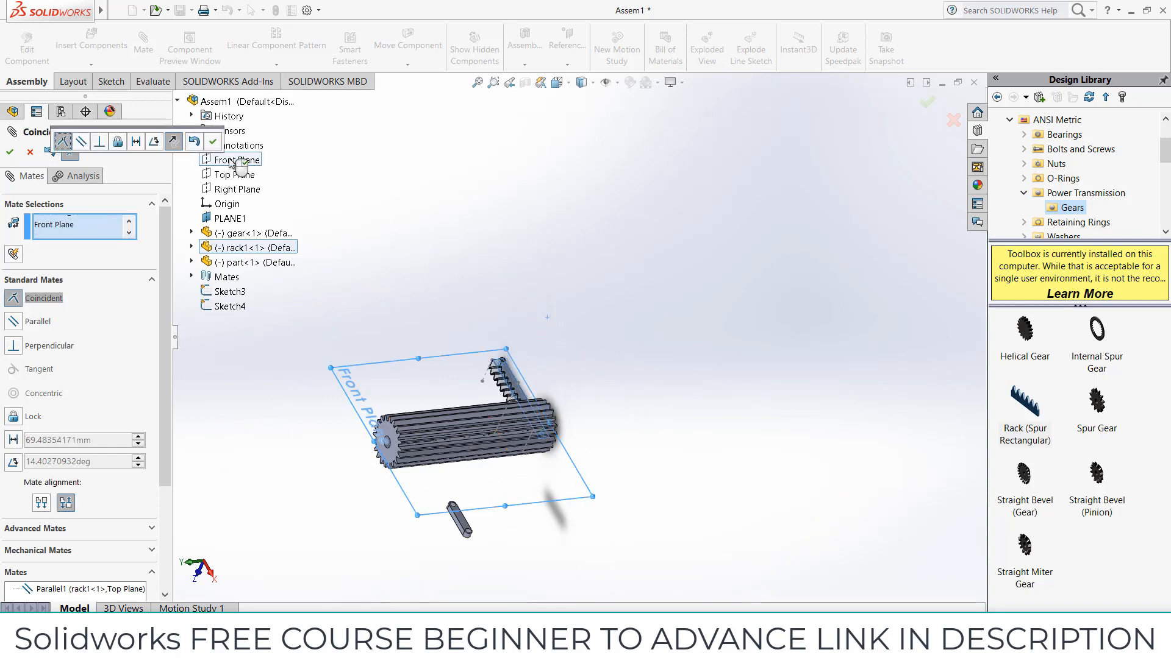
left_click(81, 142)
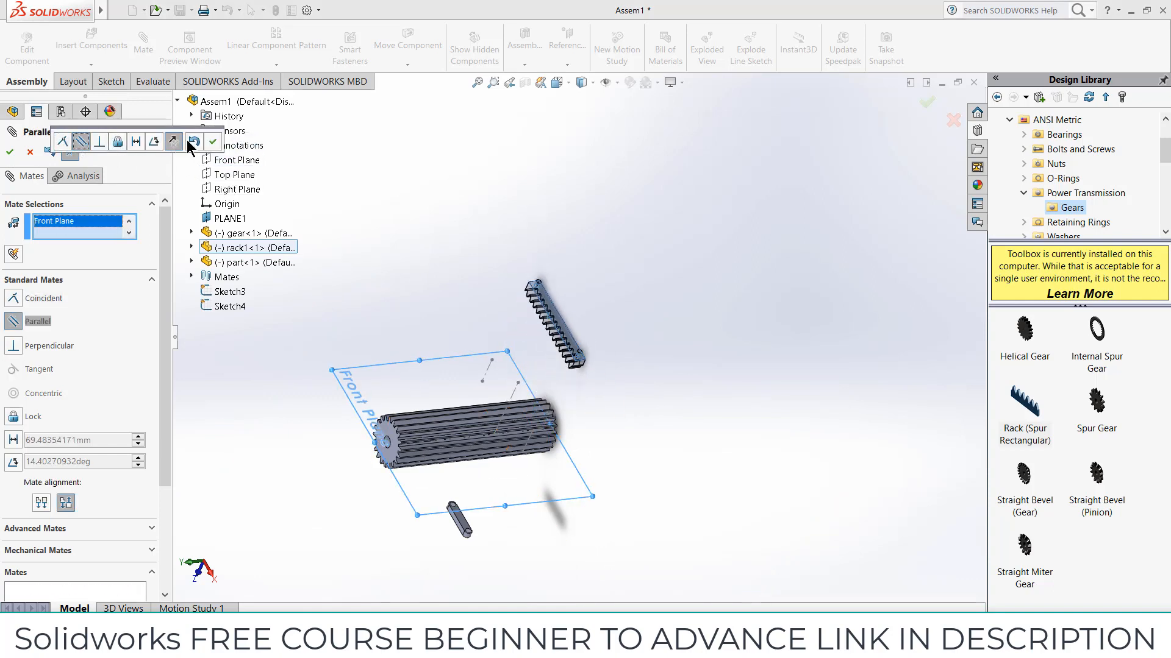
left_click(213, 141)
Step: Add a Concentric mate between the link's end hole and the mirrored construction line in Sketch4
scroll(466, 390, "up", 2)
middle_click_drag(466, 391, 535, 369)
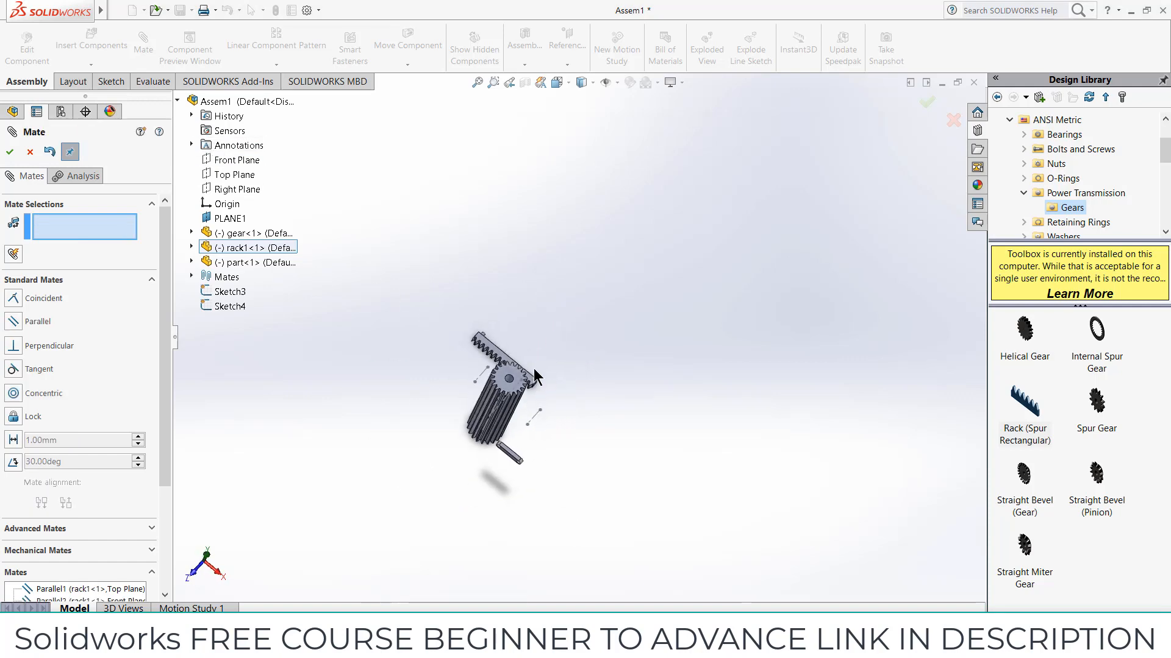
scroll(501, 461, "down", 4)
scroll(561, 503, "down", 5)
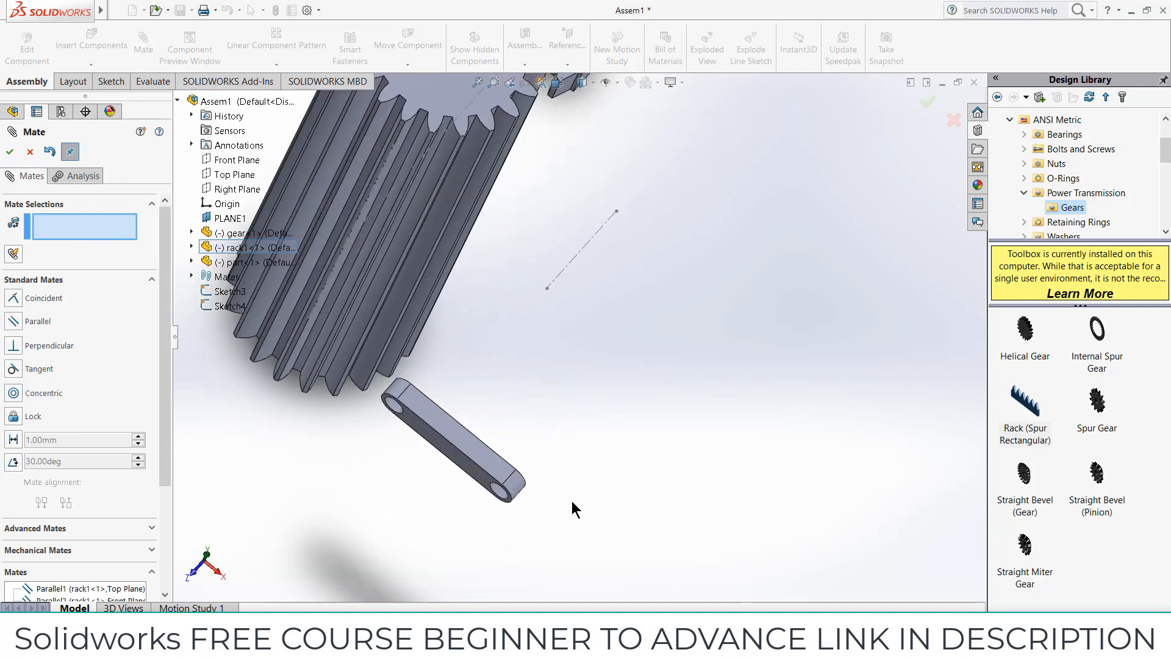
scroll(573, 331, "up", 5)
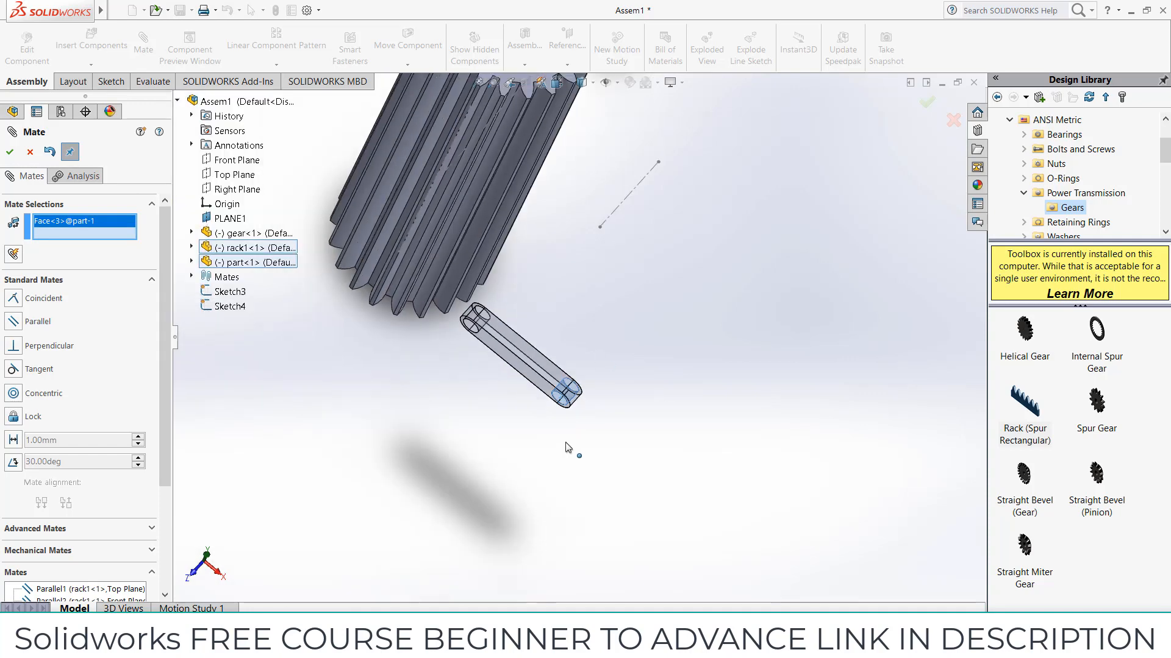
left_click(622, 230)
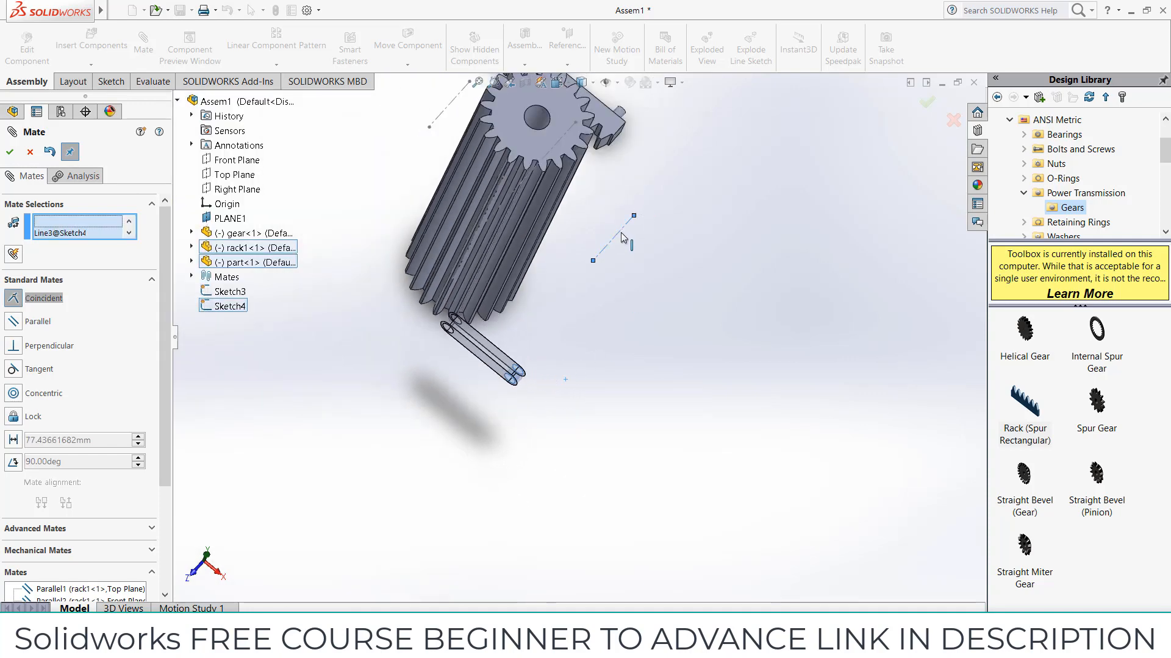
left_click(713, 221)
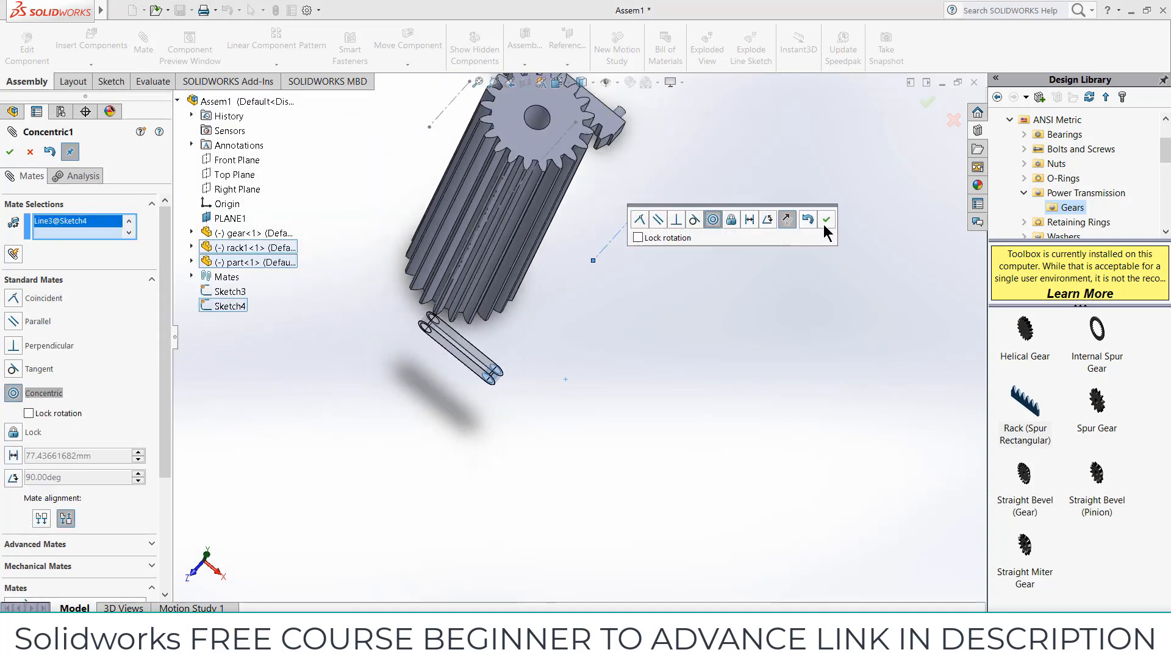
left_click(826, 221)
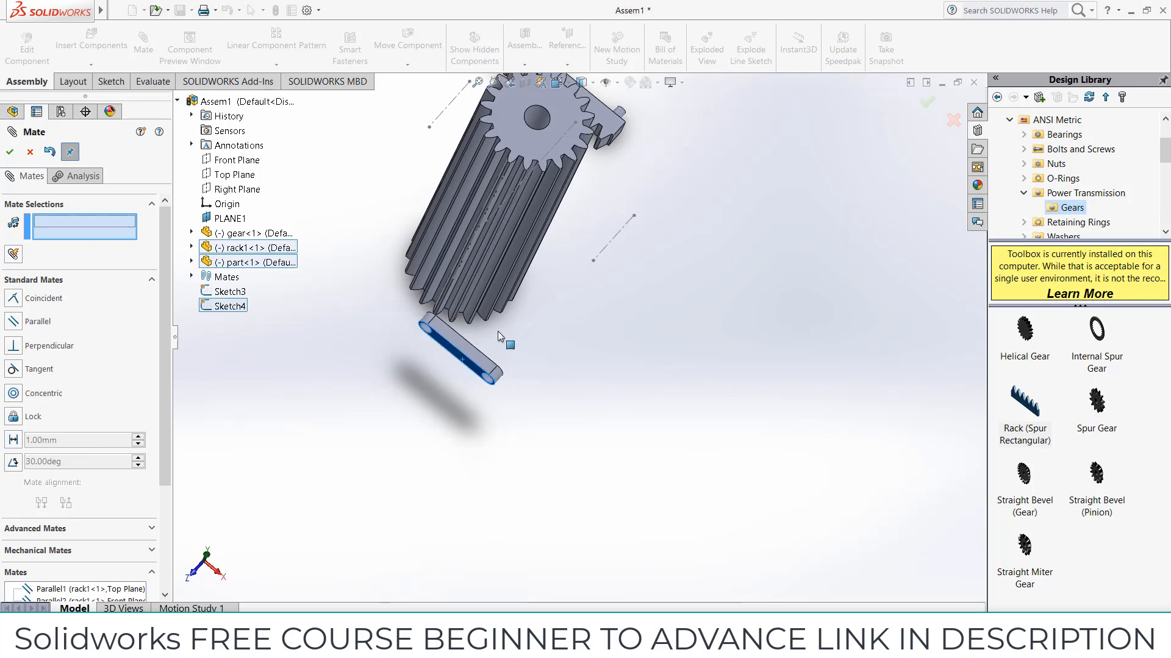
Step: Move the link along its mated construction line towards the end of the rack
left_click_drag(499, 337, 459, 240)
scroll(614, 226, "down", 3)
scroll(614, 225, "up", 2)
scroll(633, 195, "down", 4)
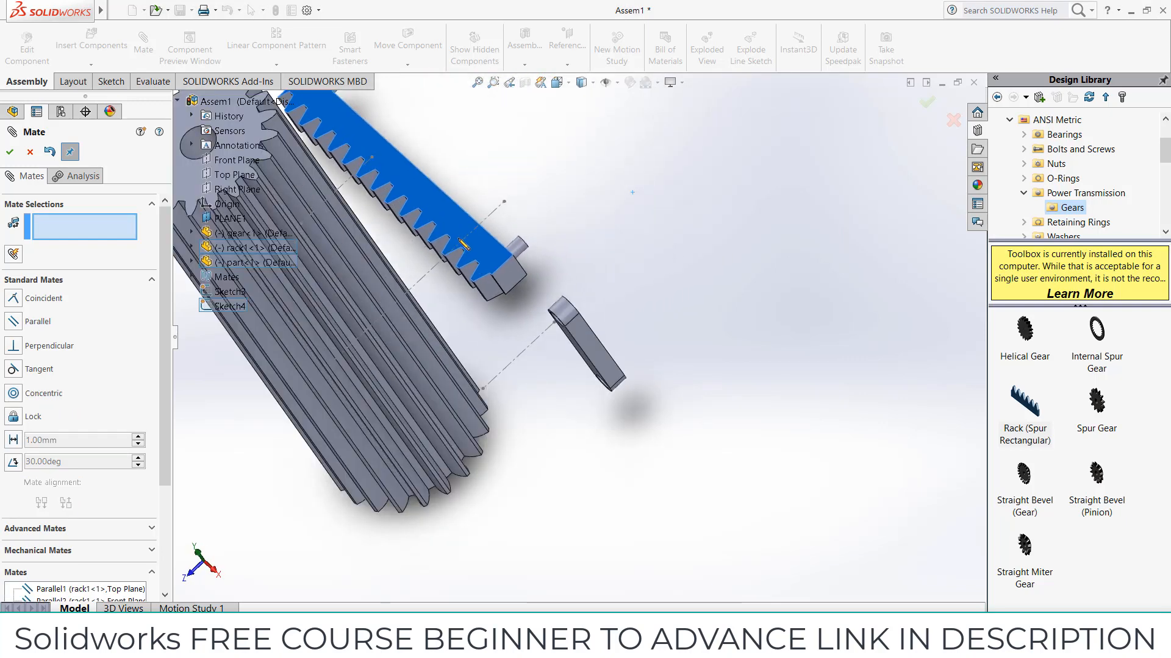
Step: Reposition the rack across the gear so its end pin is near the connecting link
middle_click_drag(459, 240, 524, 213)
scroll(519, 218, "up", 2)
left_click_drag(520, 219, 348, 191)
scroll(390, 213, "up", 3)
scroll(476, 266, "down", 2)
left_click_drag(481, 303, 421, 463)
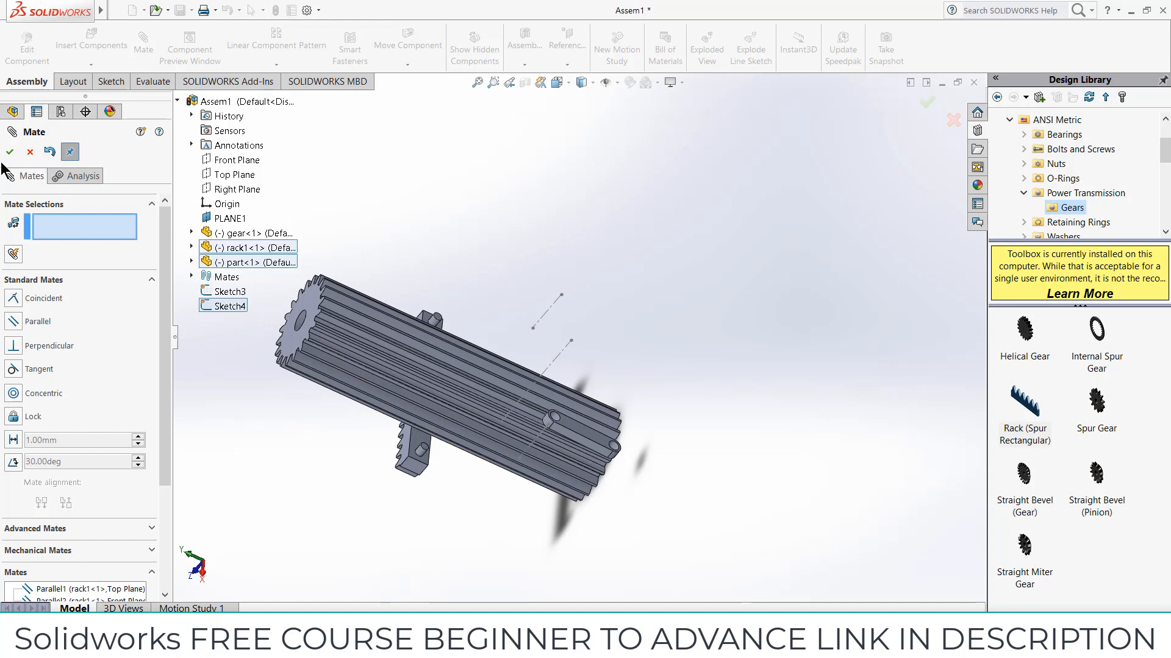
Step: Add a Concentric mate between the link's free end hole and the pin at the nearby end of the rack
left_click(144, 49)
scroll(580, 442, "down", 6)
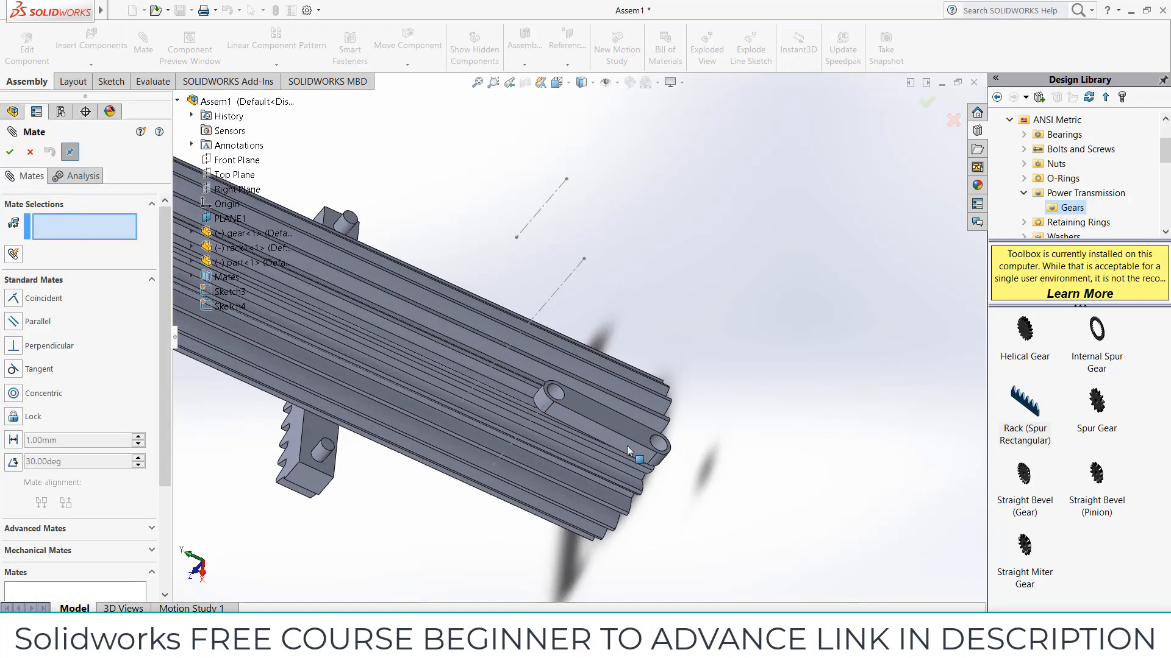
left_click(647, 443)
scroll(566, 463, "up", 4)
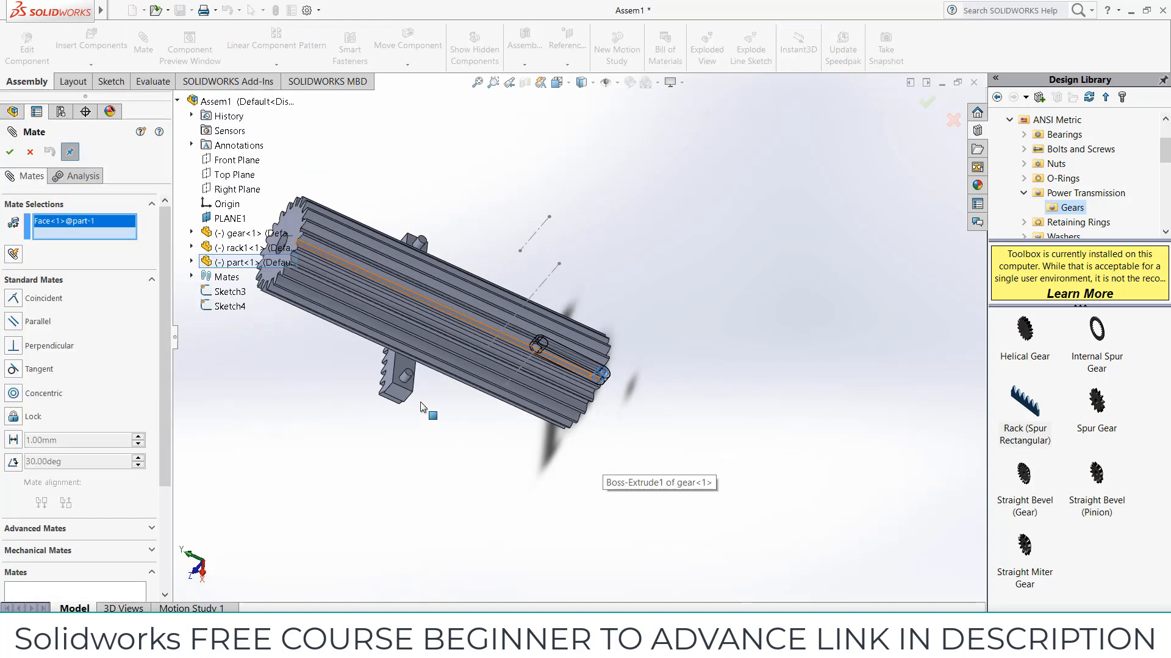
scroll(426, 407, "down", 5)
left_click(453, 373)
scroll(453, 373, "up", 5)
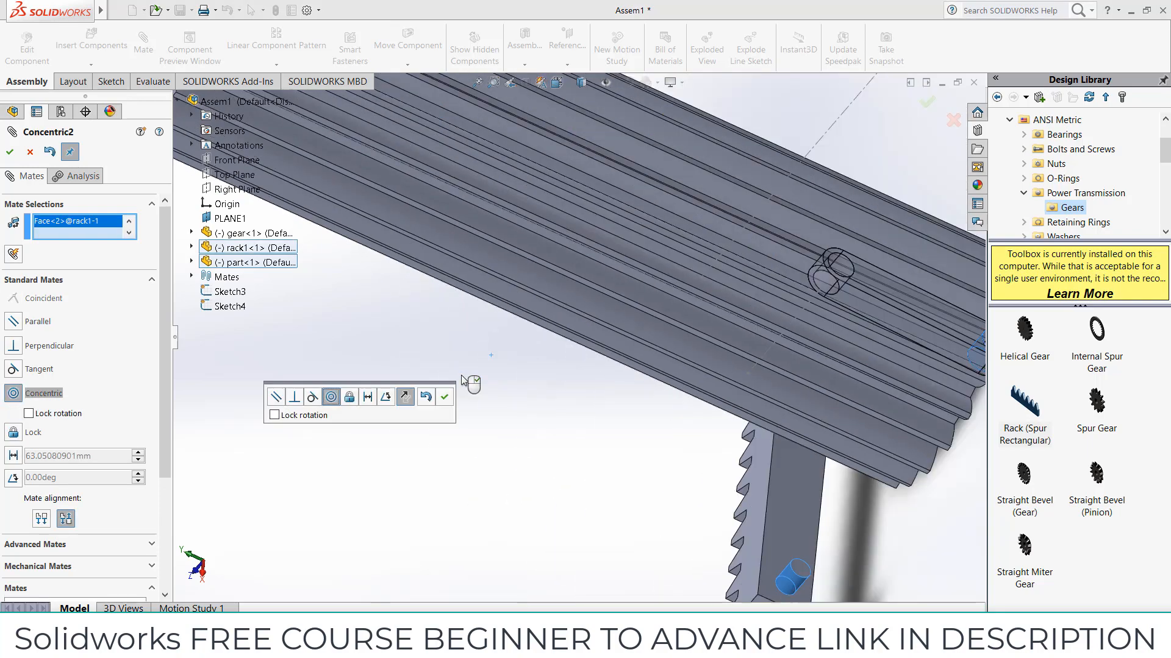
middle_click_drag(719, 462, 764, 407)
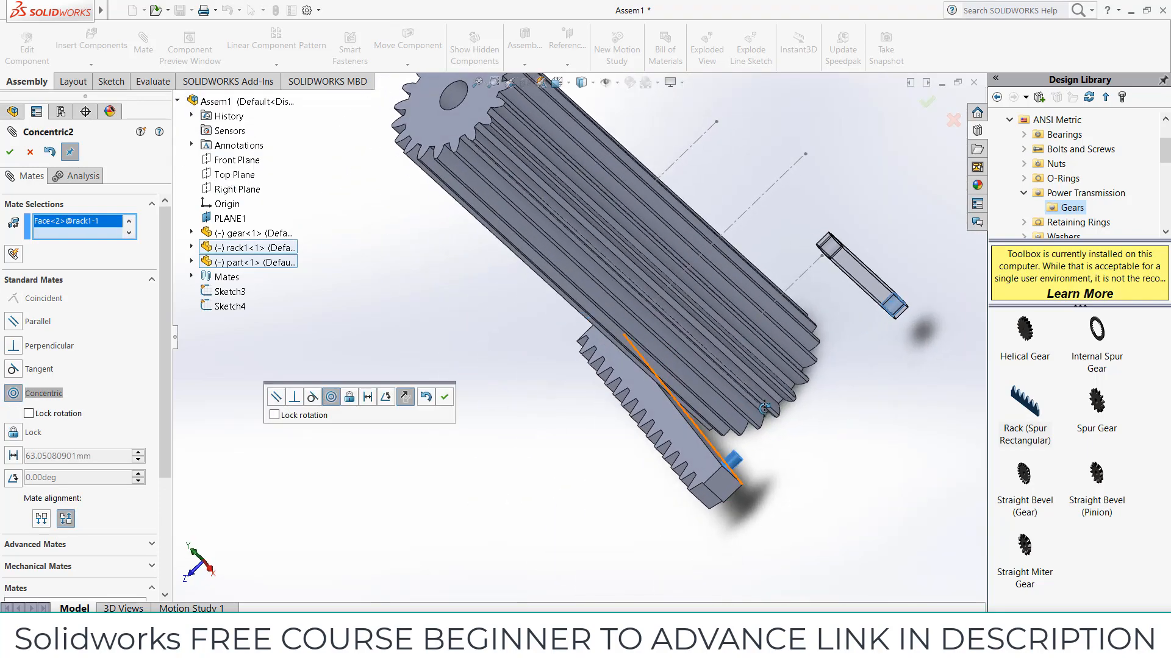
left_click(444, 397)
Step: Add a Coincident mate between the rack's pin-side face and the link's flat inner face
scroll(687, 437, "down", 5)
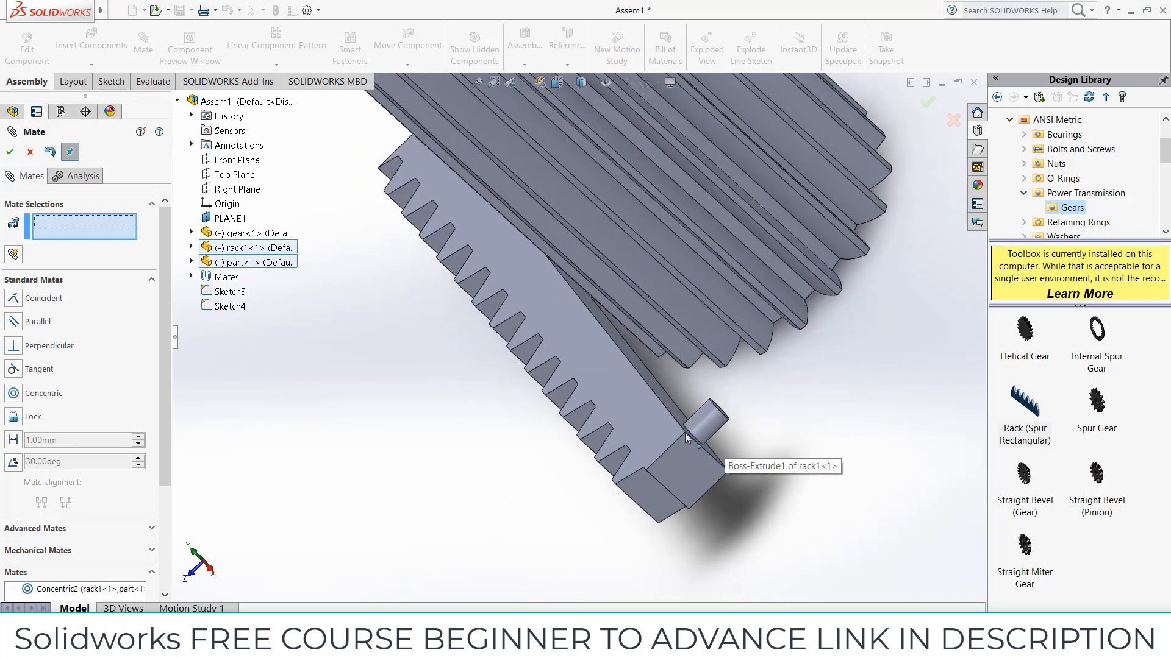
left_click(663, 393)
middle_click_drag(664, 393, 823, 148)
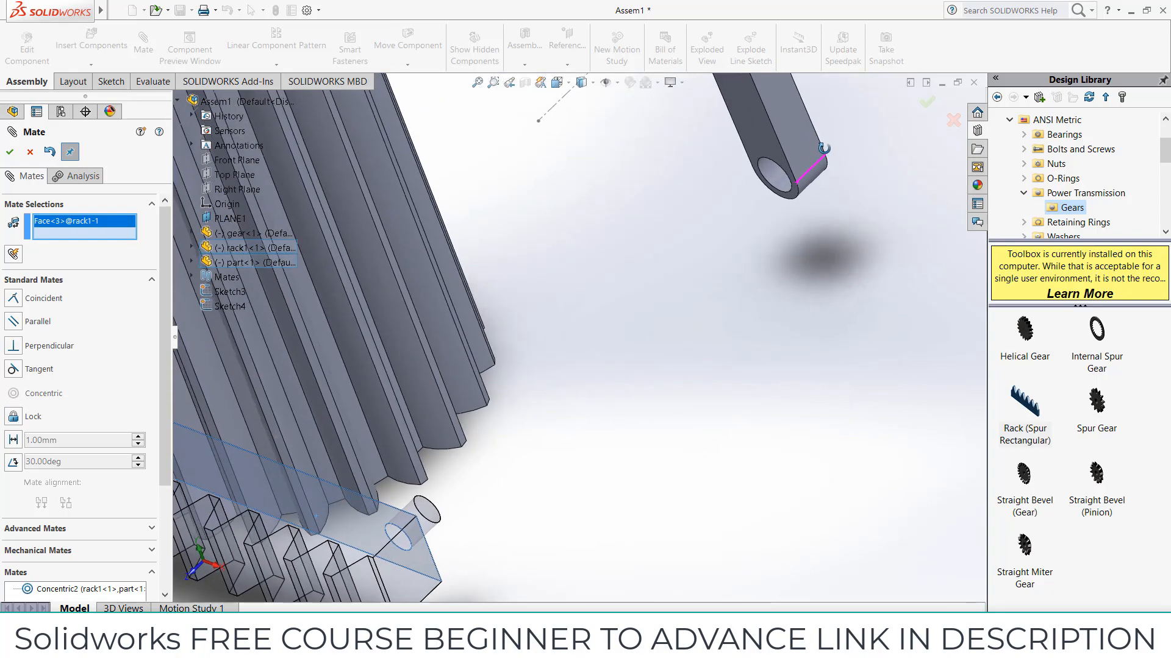
left_click(769, 150)
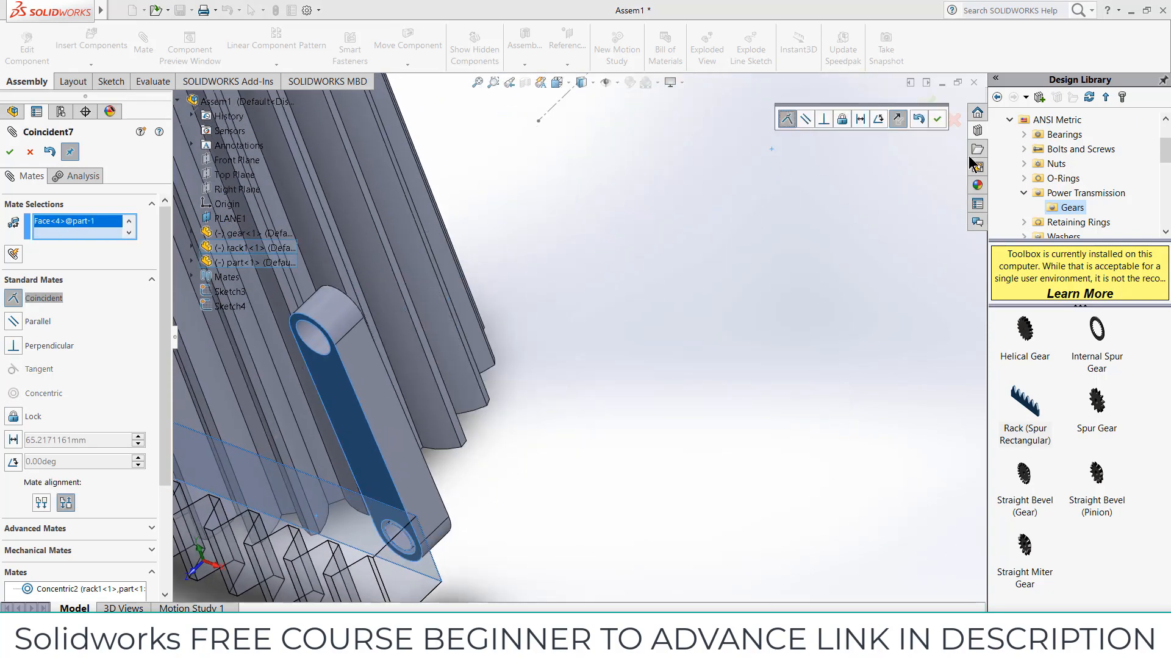
left_click(936, 122)
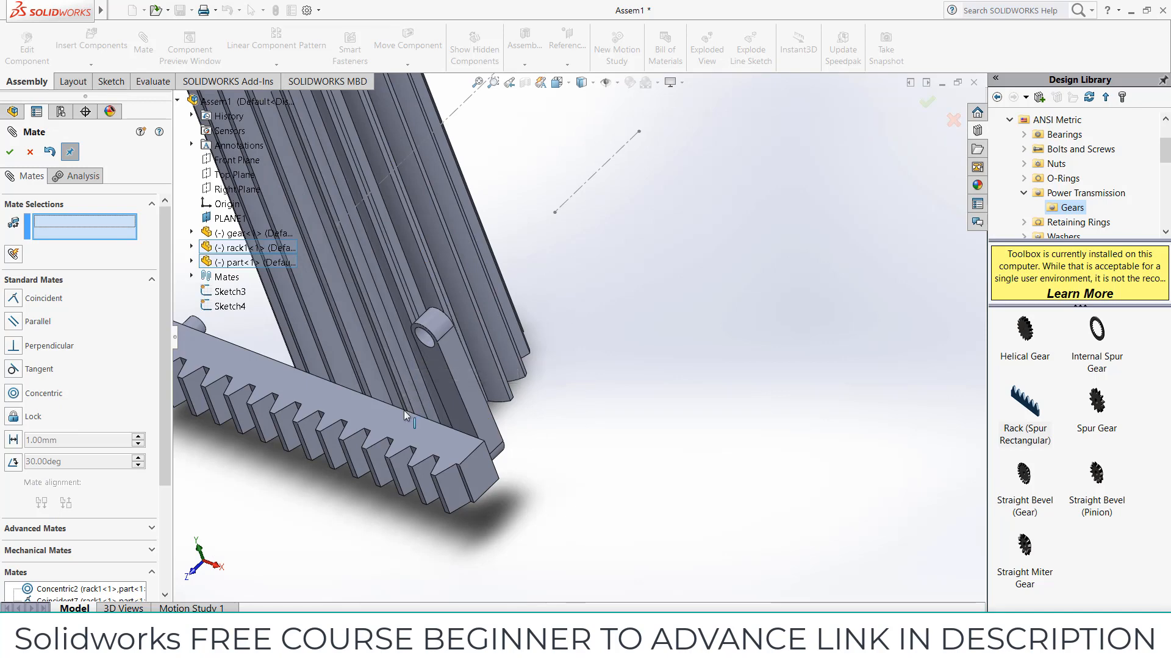
Step: Move the rack to check how the attached link follows it, and leave the Mate command
left_click_drag(458, 392, 648, 276)
scroll(579, 280, "up", 2)
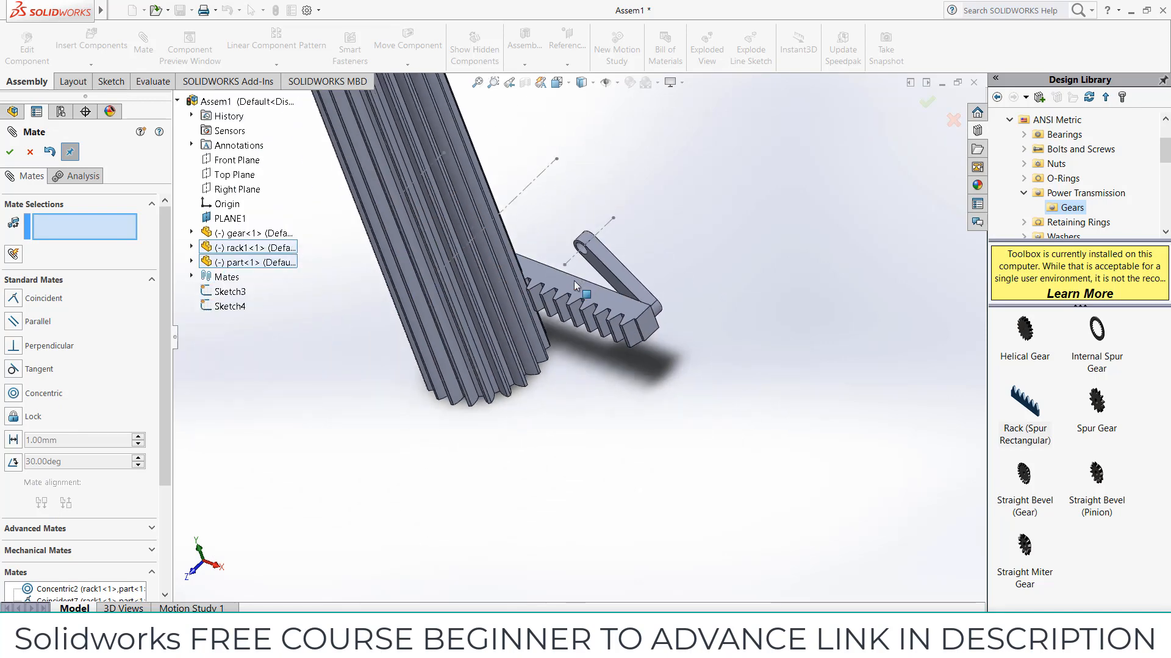
middle_click_drag(580, 284, 529, 319)
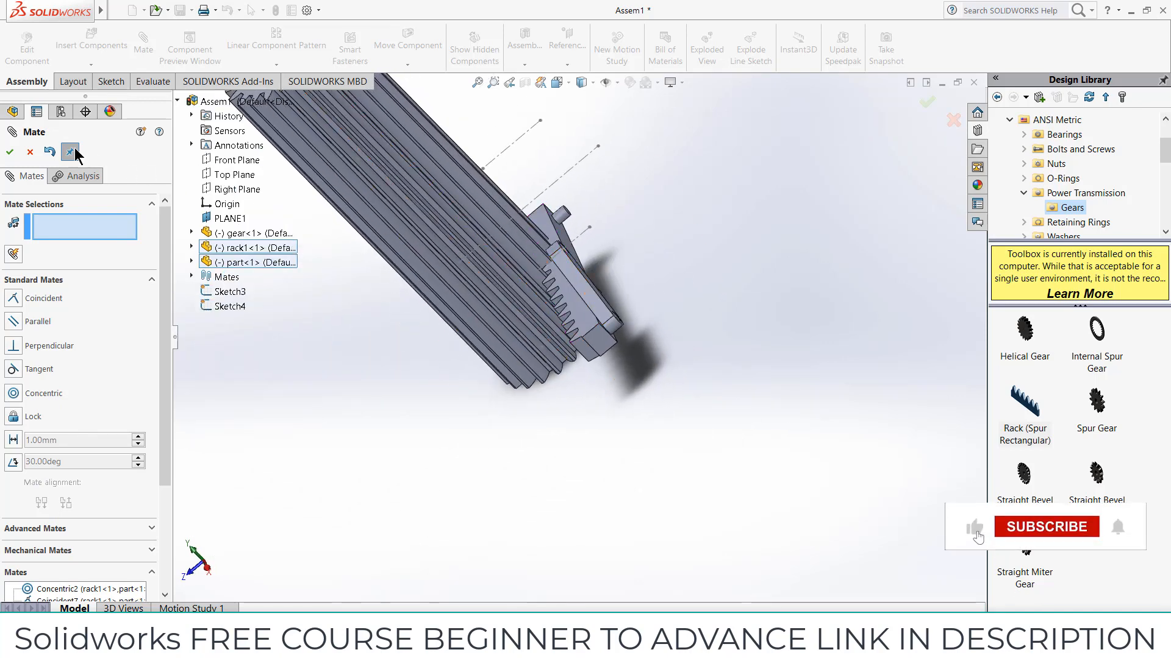
left_click(30, 152)
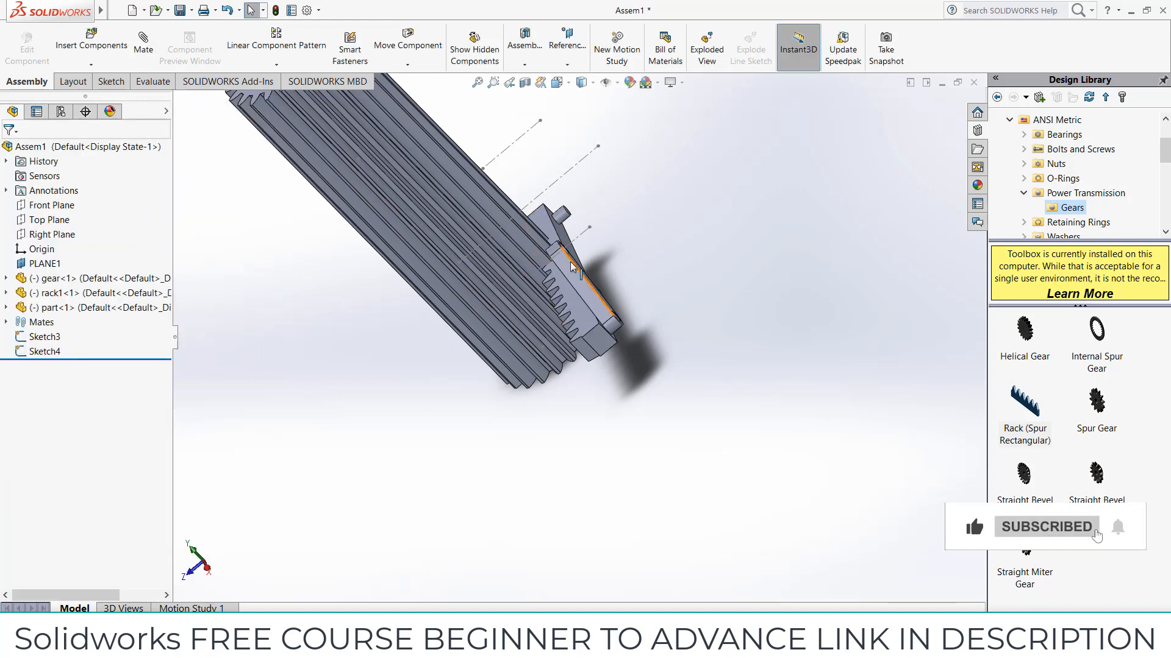
Step: Place a second copy of the connecting link beside the rack's other end pin
left_click_drag(643, 254, 602, 127)
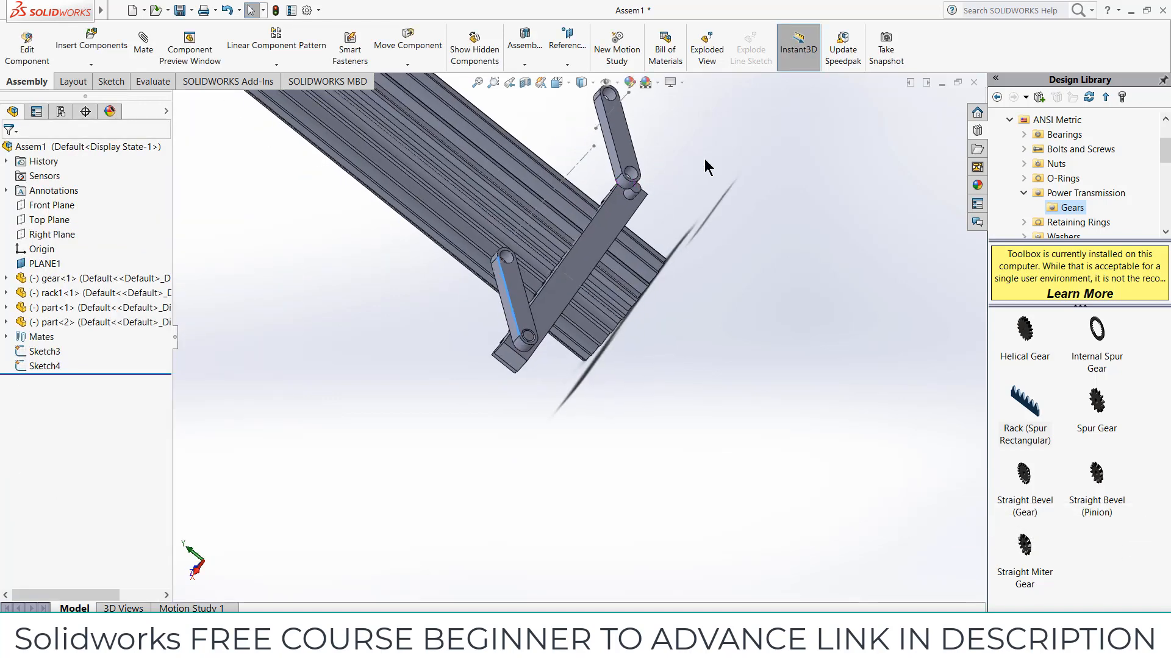
scroll(704, 159, "up", 3)
middle_click_drag(631, 173, 617, 186)
scroll(617, 186, "down", 3)
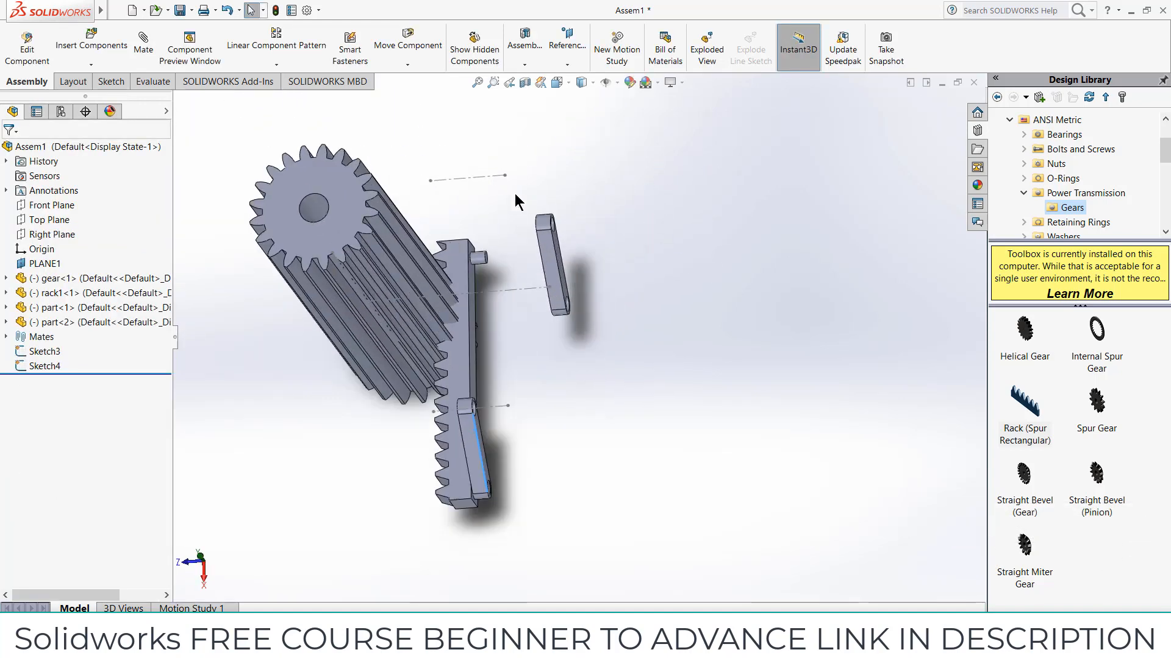
scroll(514, 193, "down", 3)
scroll(601, 268, "down", 5)
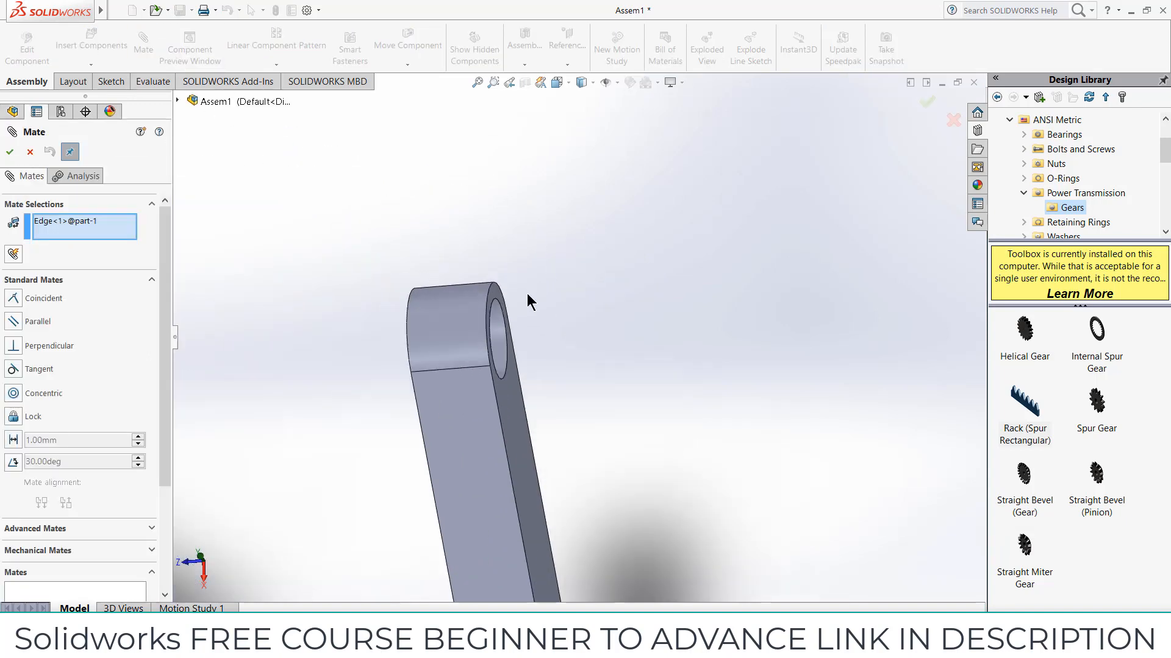
left_click(509, 336)
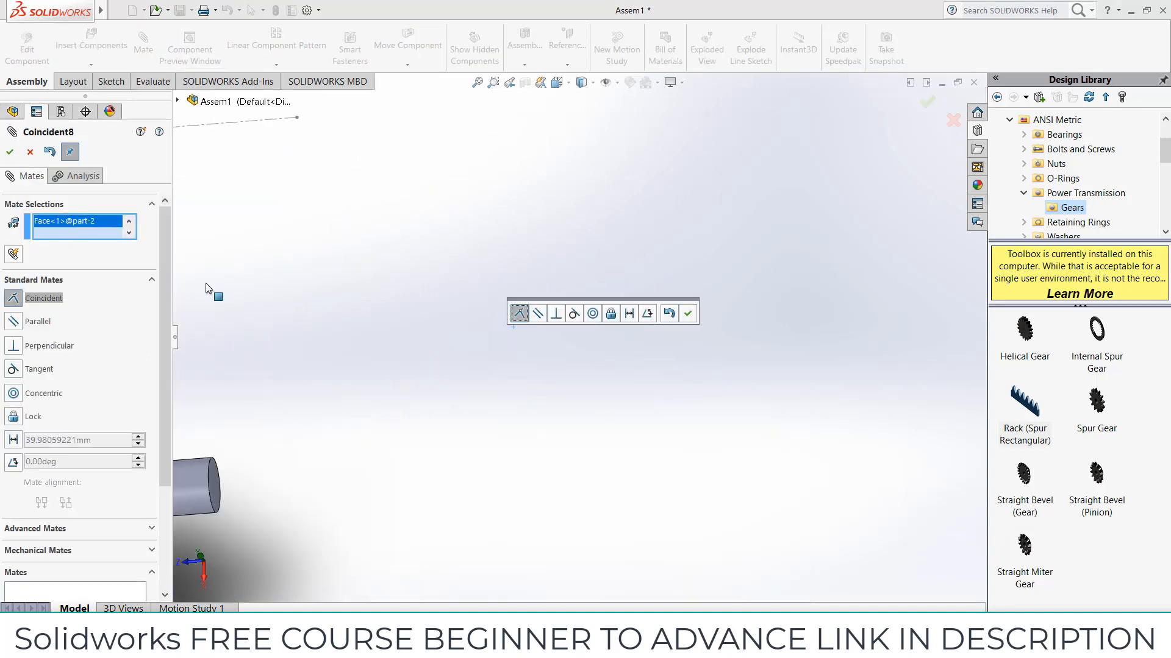
right_click(89, 226)
left_click(34, 152)
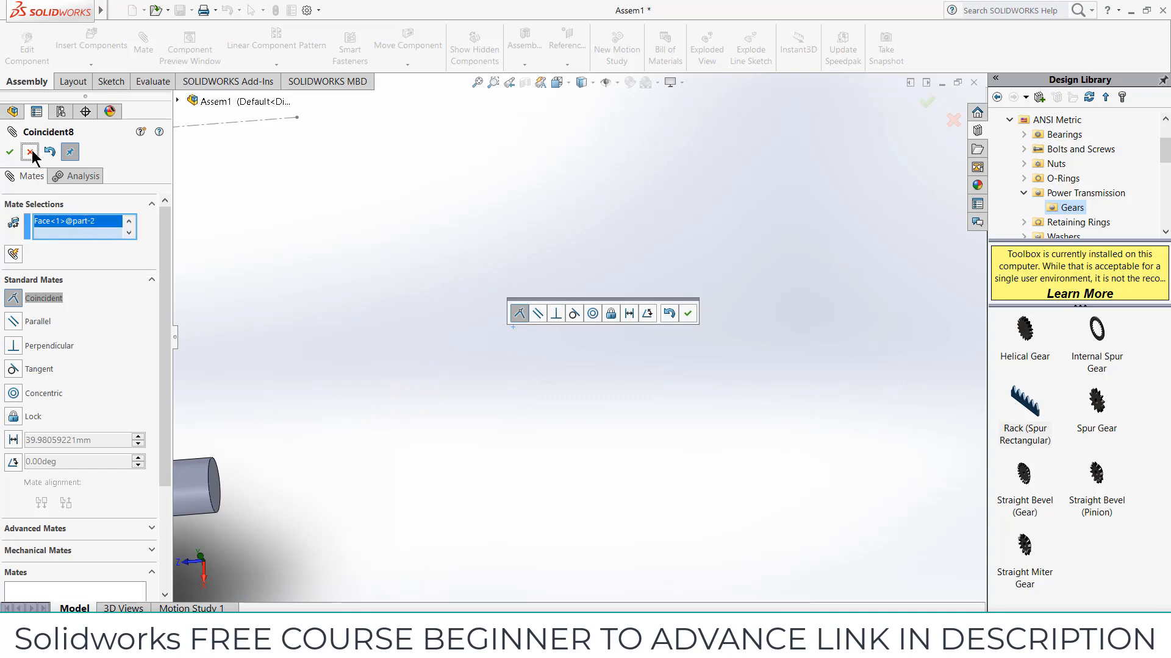
left_click(30, 152)
Step: Try to add a Concentric mate between the second link's outer end hole and the nearby construction line in Sketch4
left_click(500, 332)
scroll(422, 323, "up", 5)
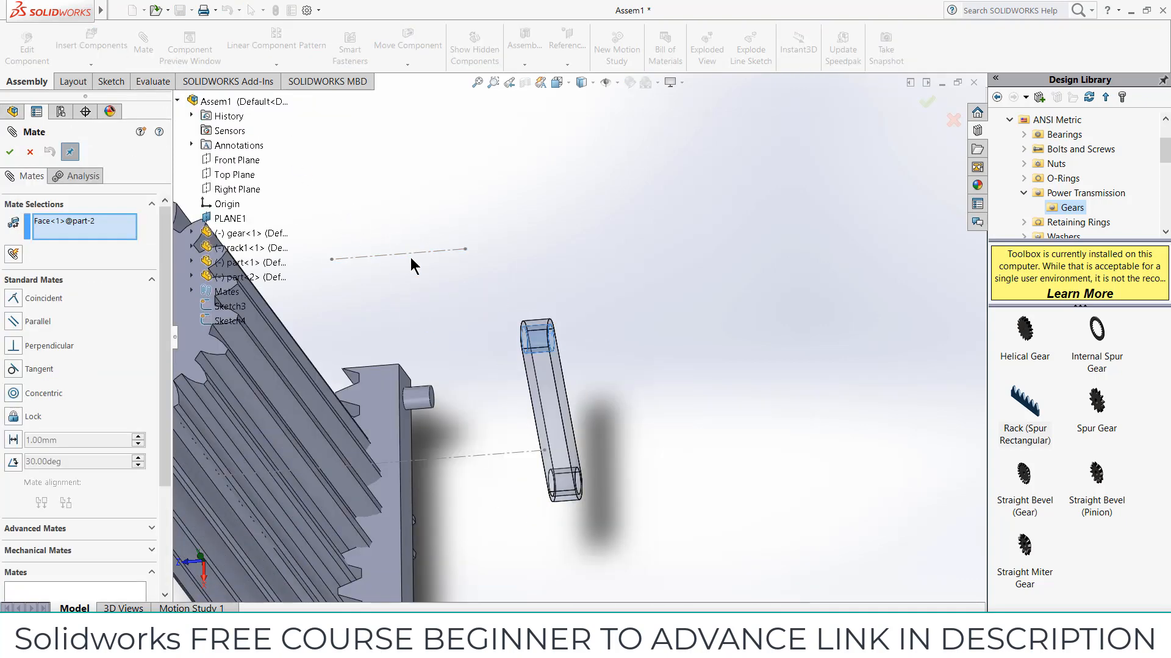
left_click(414, 254)
left_click(328, 232)
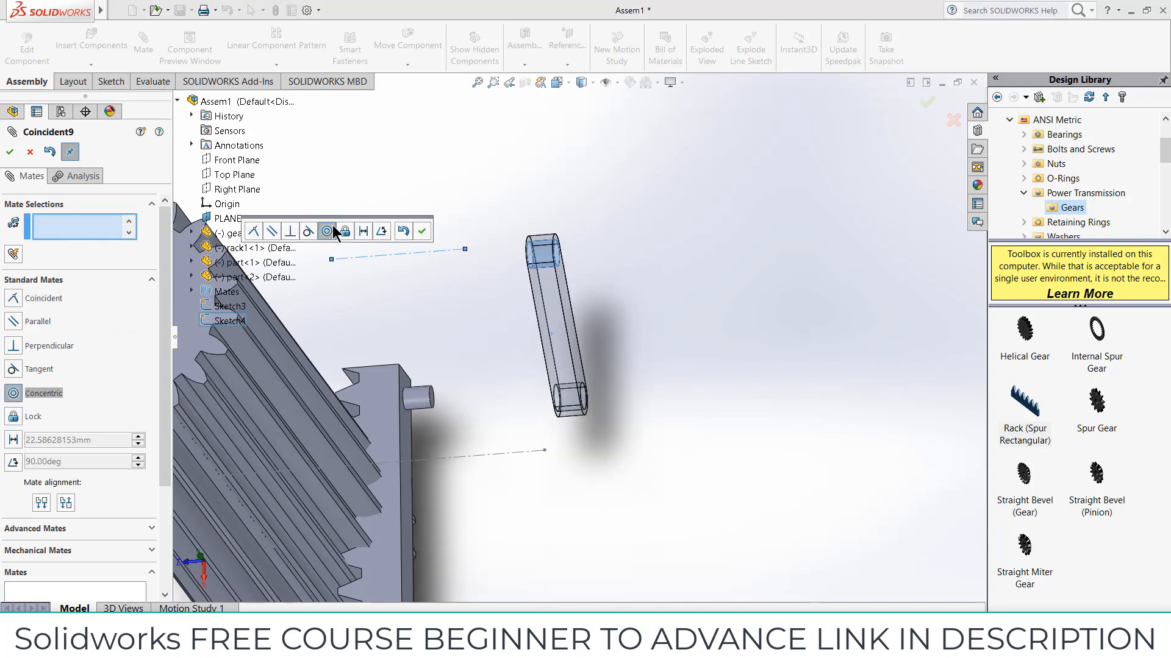
left_click(422, 231)
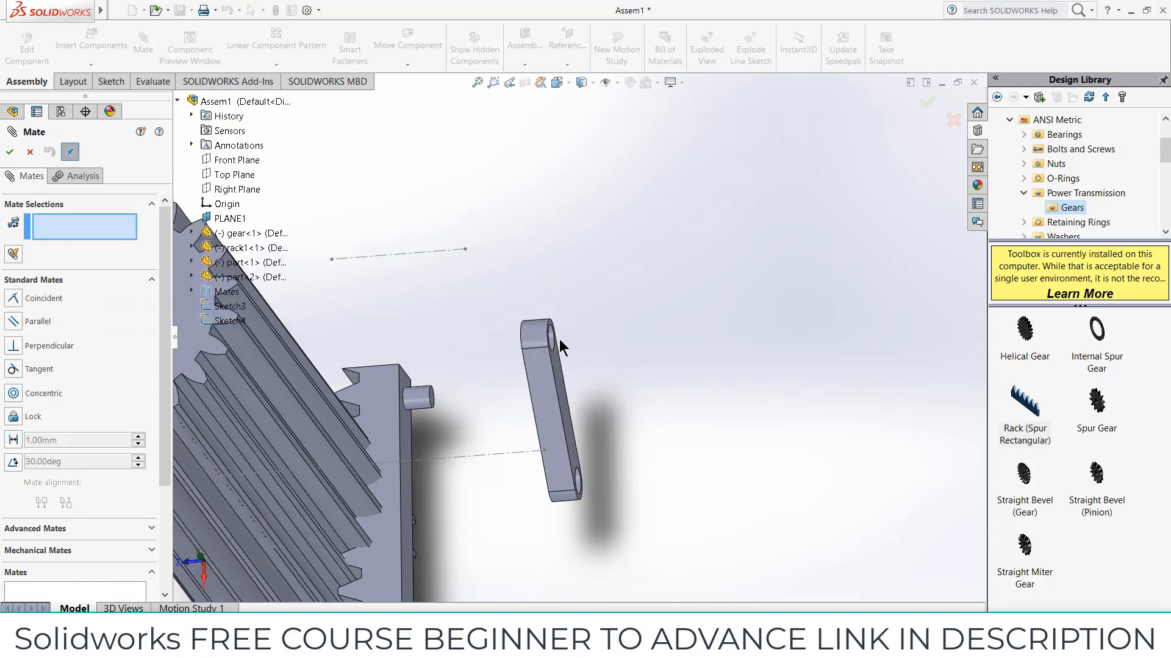
Step: Make the second link's outer end hole concentric with the nearby construction line in Sketch4
scroll(543, 335, "down", 3)
left_click(565, 335)
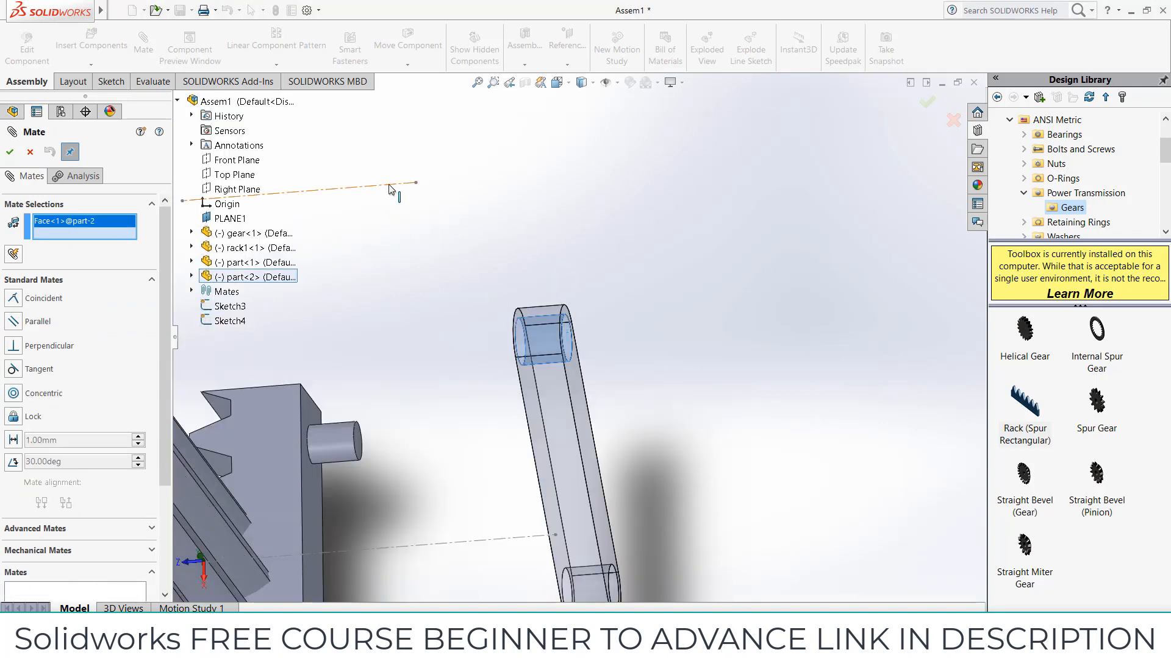
left_click(389, 185)
left_click(352, 149)
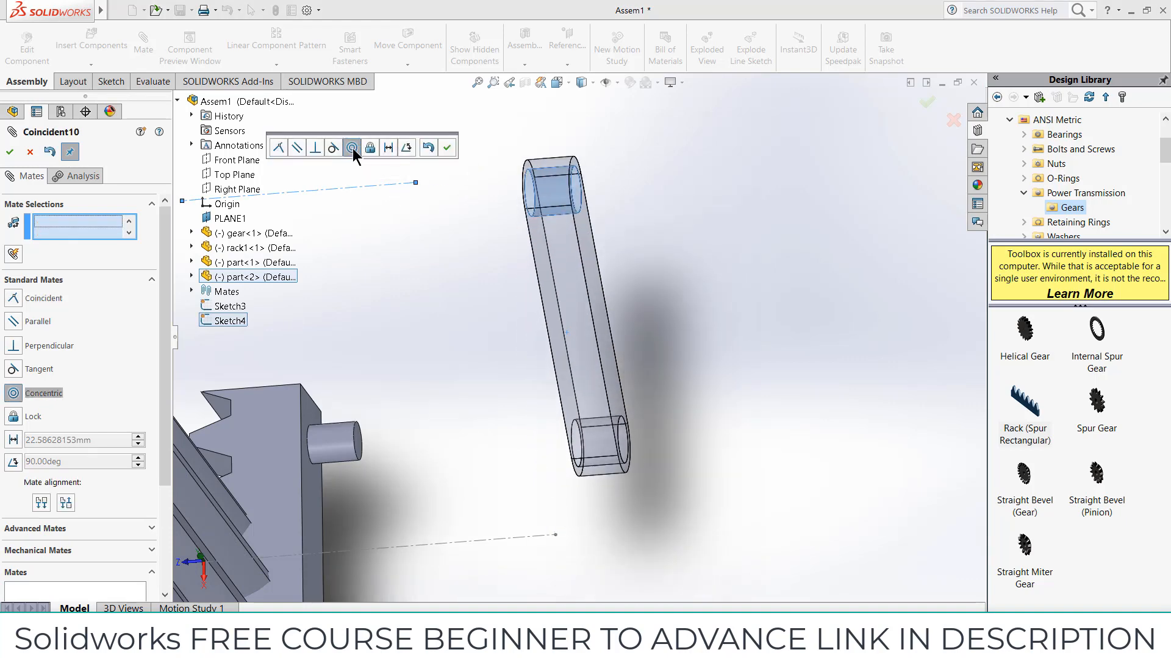
left_click(447, 148)
Step: Add a Concentric mate between the rack's remaining pin and the second link's other end hole
scroll(475, 274, "up", 5)
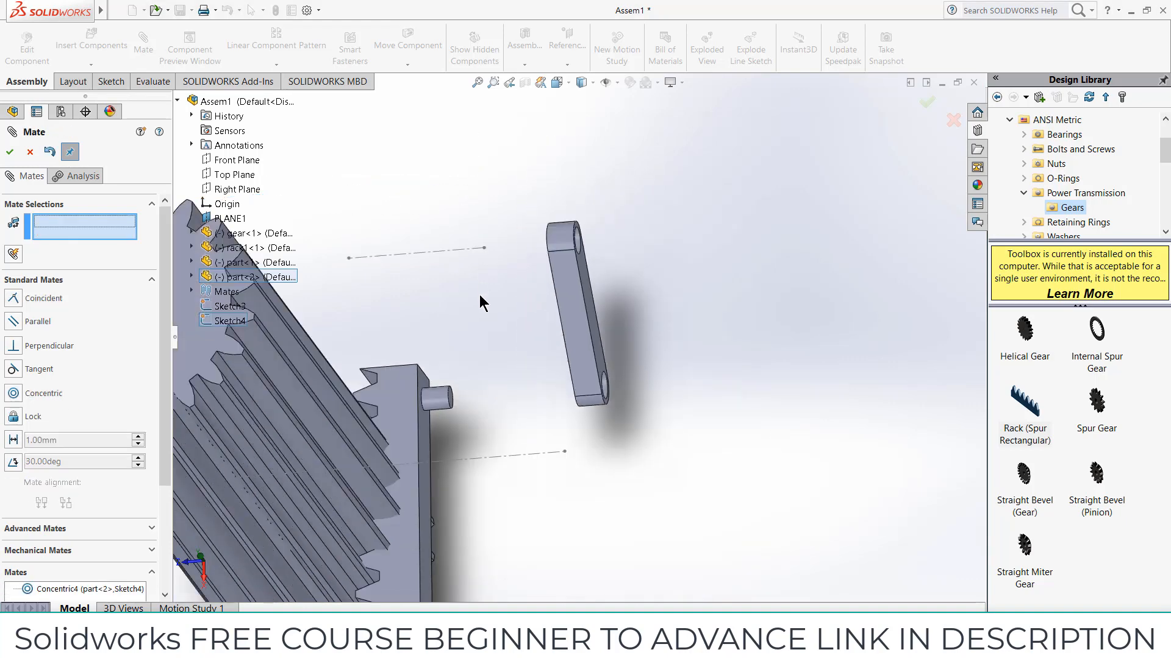
scroll(497, 328, "down", 4)
left_click(462, 427)
scroll(670, 421, "down", 3)
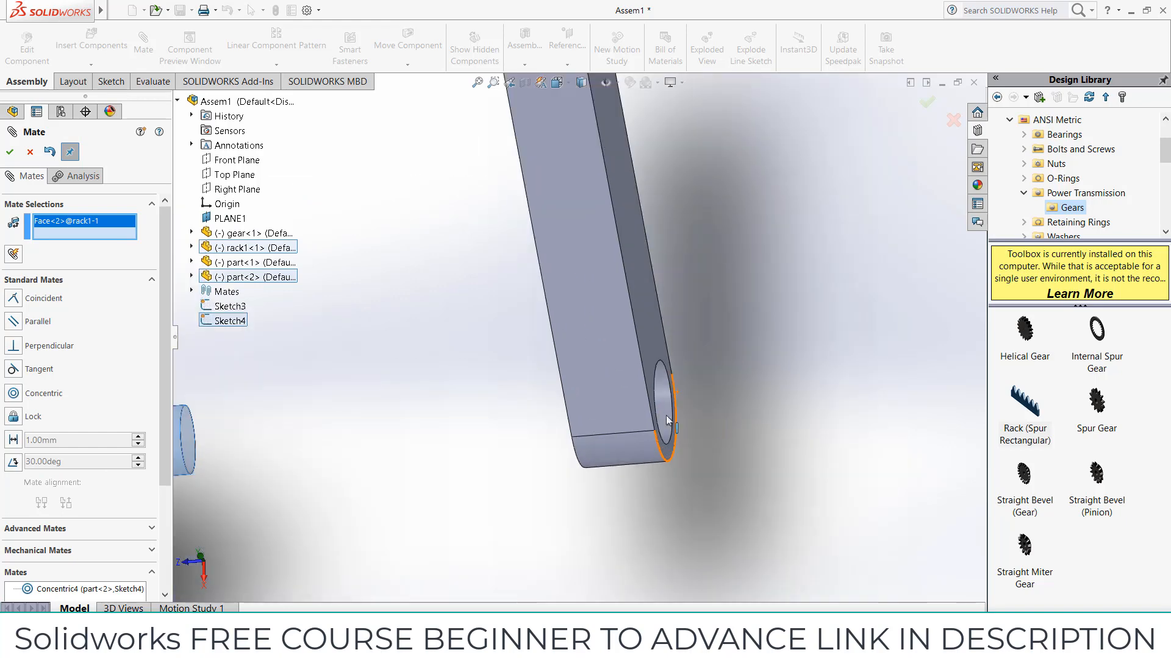
left_click(662, 402)
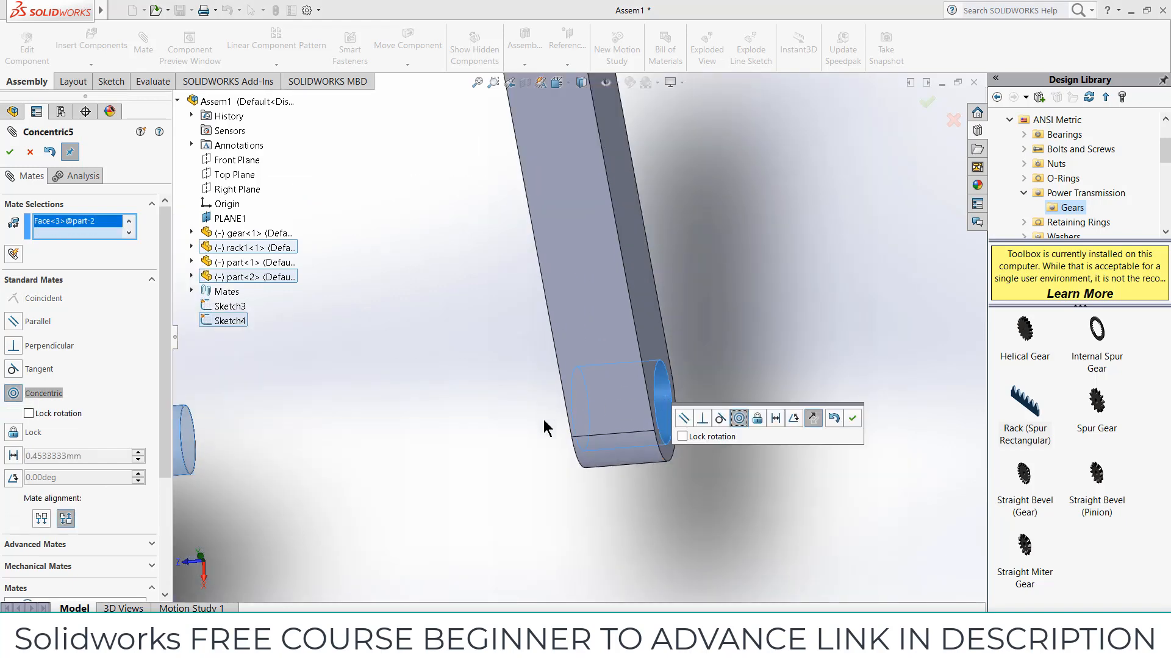
left_click(853, 418)
Step: Add a Coincident mate between the rack's pin-side face and the second link's flat inner face
scroll(634, 459, "up", 4)
left_click(433, 415)
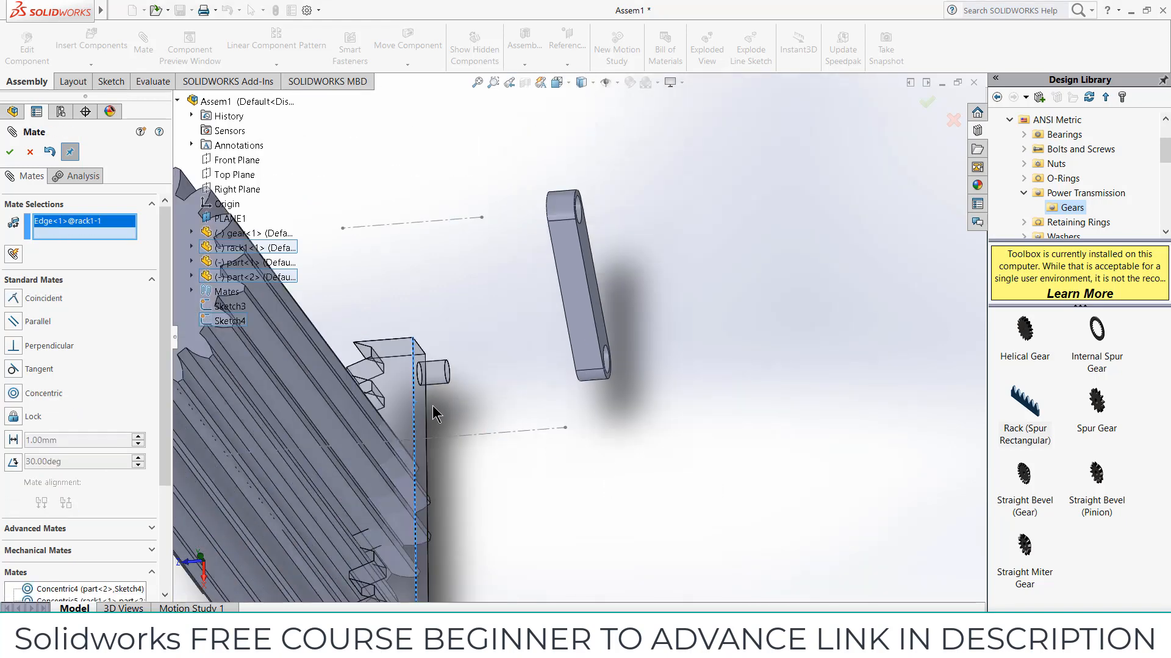
right_click(74, 221)
left_click(110, 233)
scroll(397, 373, "down", 3)
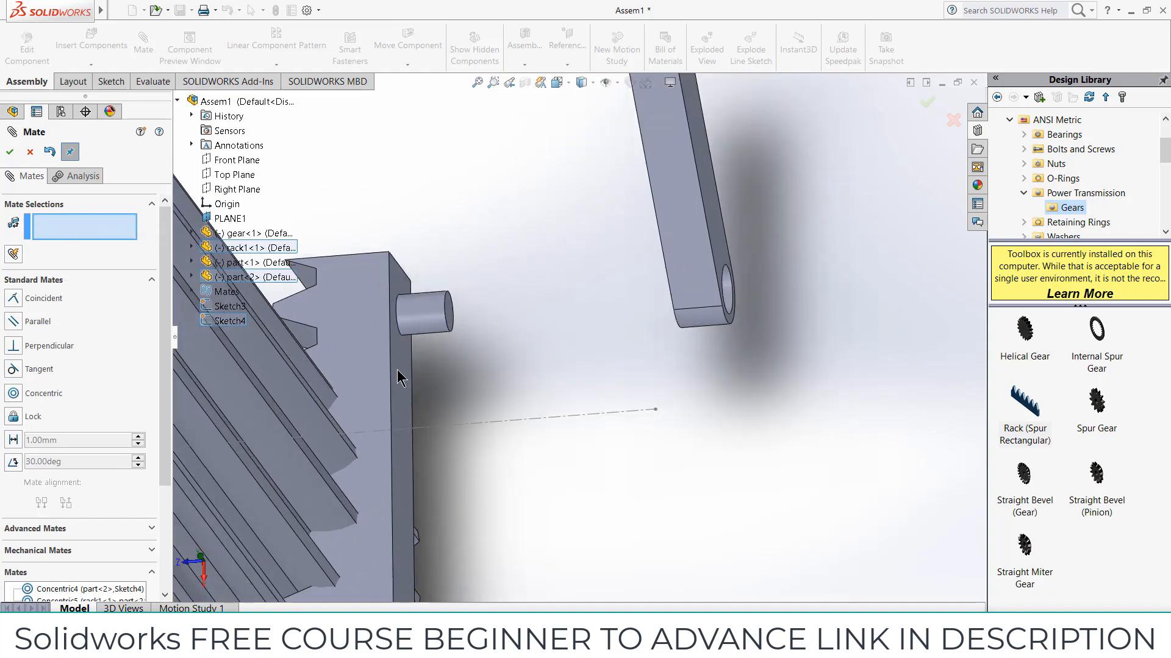
left_click(400, 371)
middle_click_drag(620, 415, 548, 334)
left_click(495, 322)
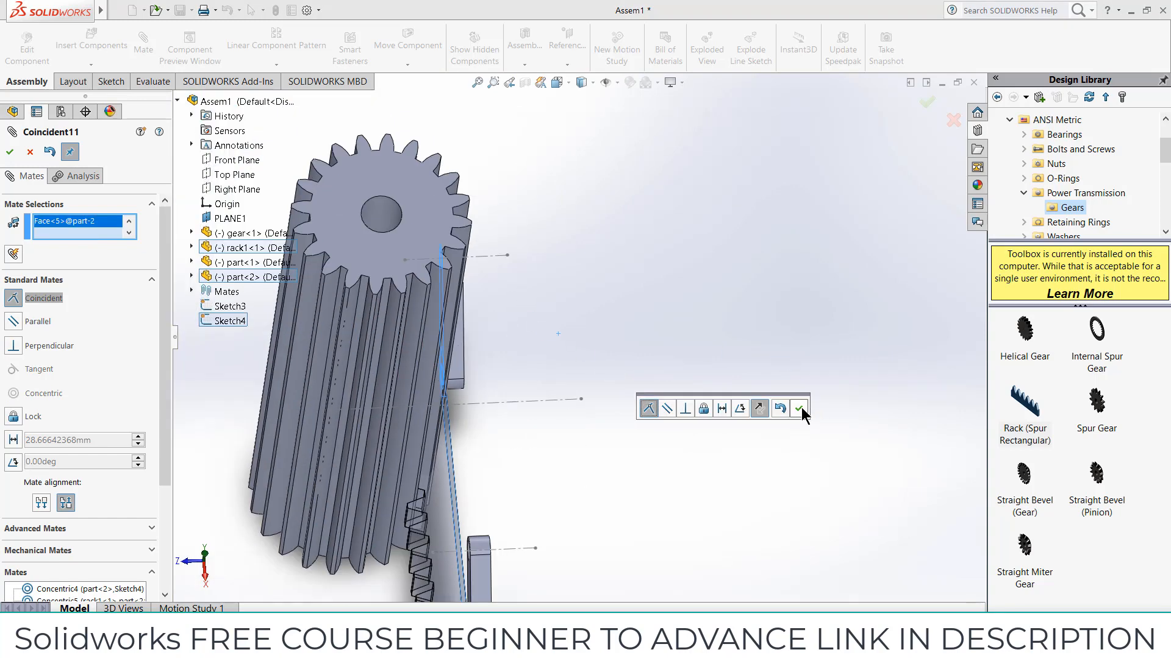
left_click(799, 408)
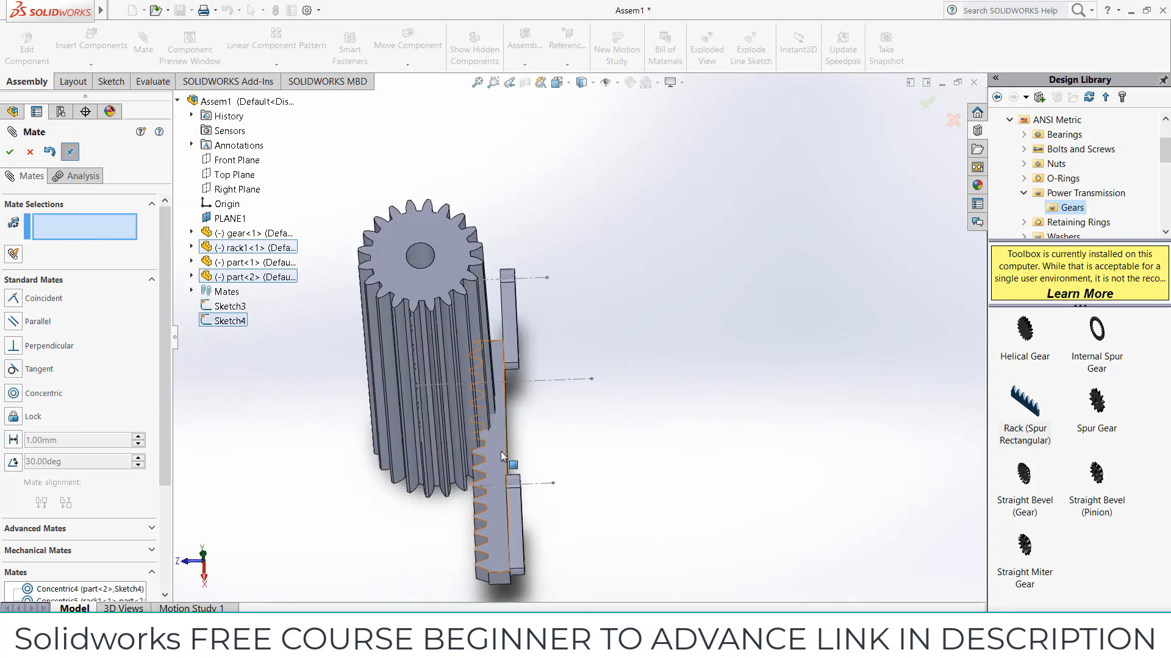
Step: Move the rack along the gear to check the motion of both links and the tooth engagement, and leave the Mate command
left_click_drag(501, 429, 529, 419)
middle_click_drag(529, 420, 514, 350)
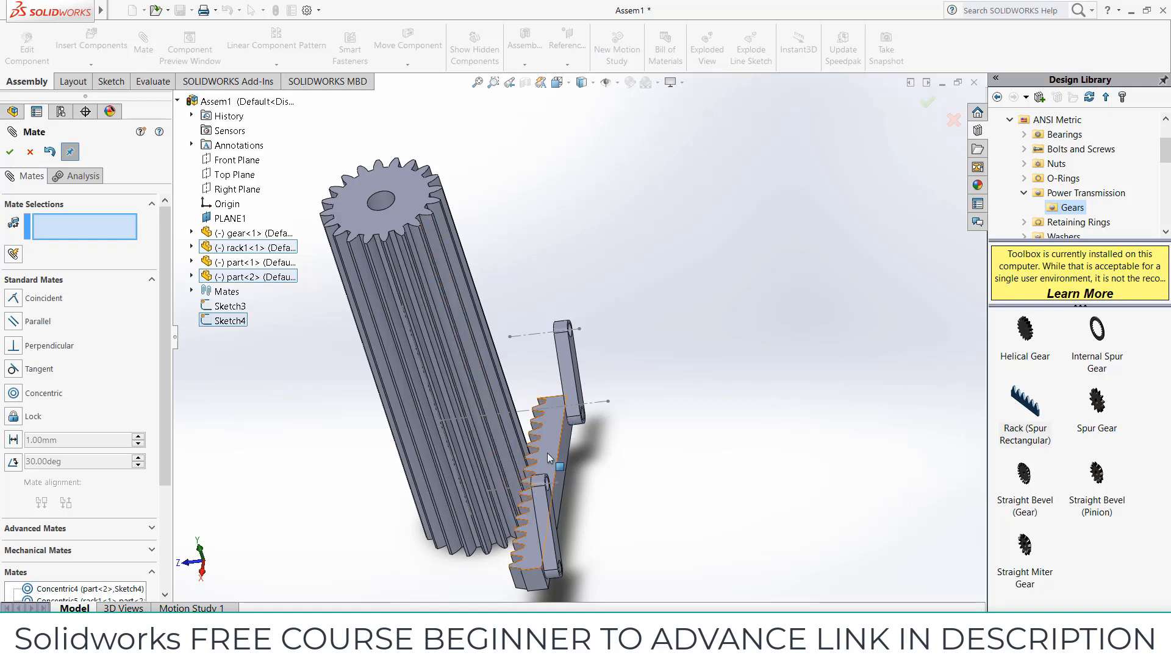
middle_click_drag(548, 459, 523, 438)
scroll(523, 438, "down", 5)
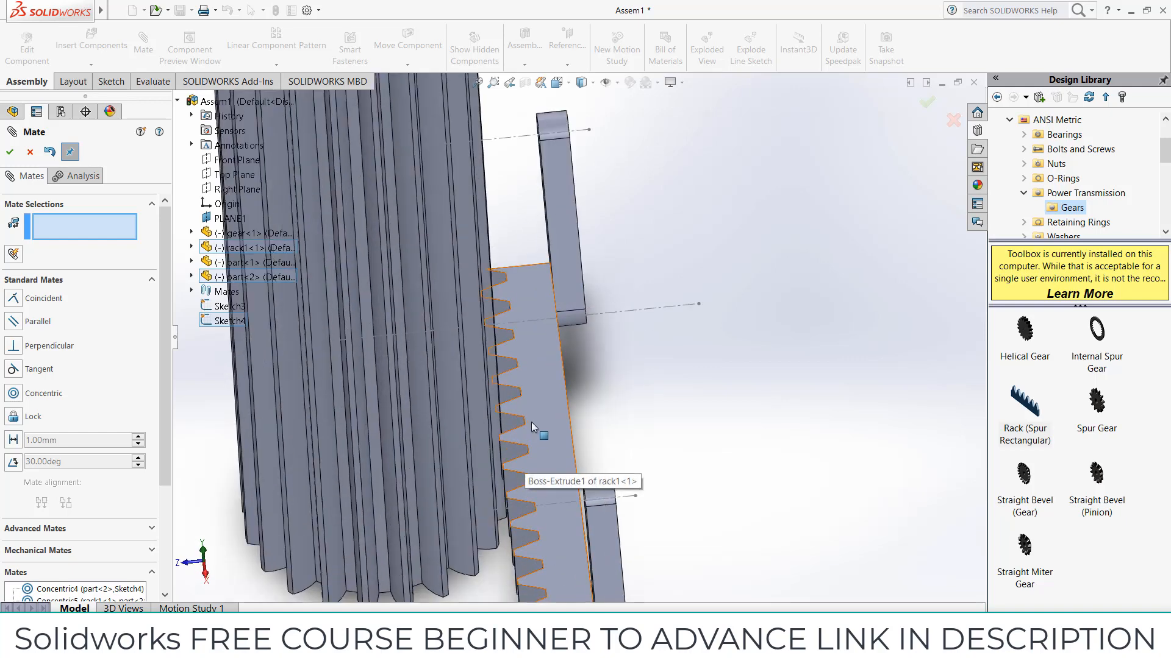
scroll(421, 428, "up", 5)
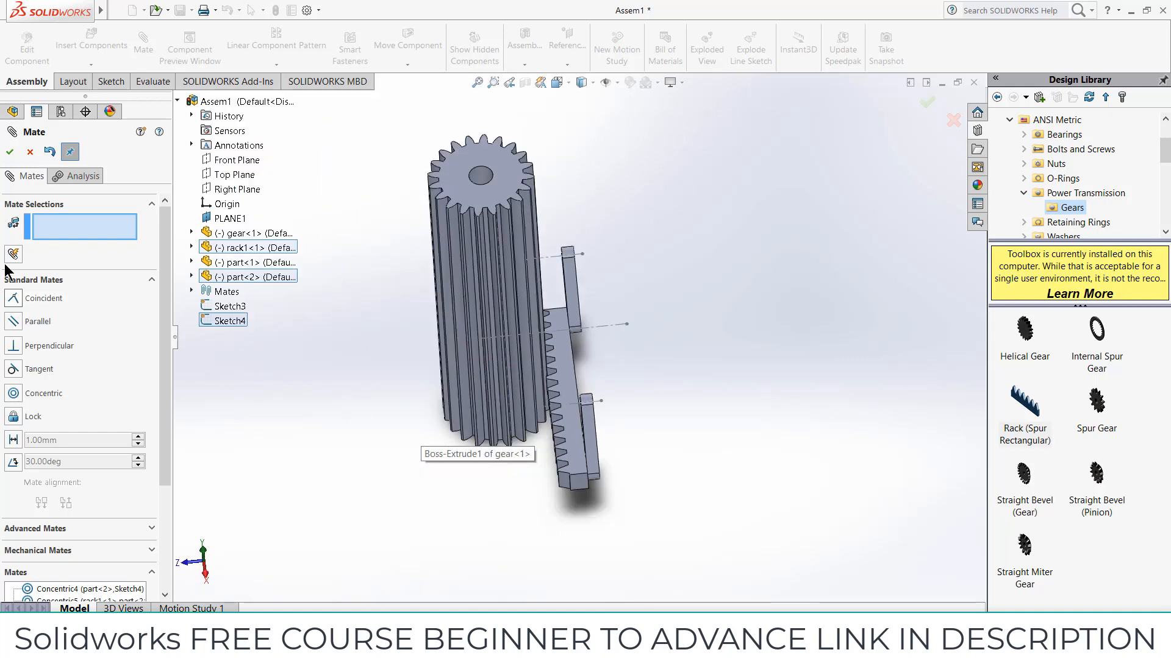
left_click(29, 152)
scroll(549, 386, "down", 3)
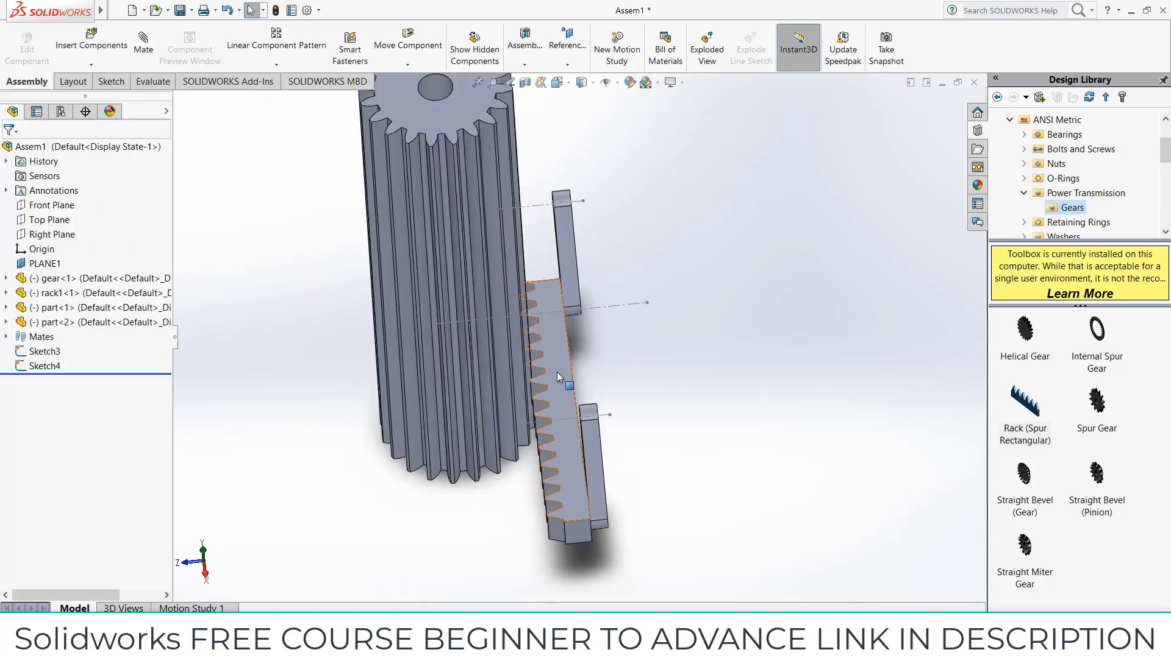
left_click(572, 364)
left_click(606, 334)
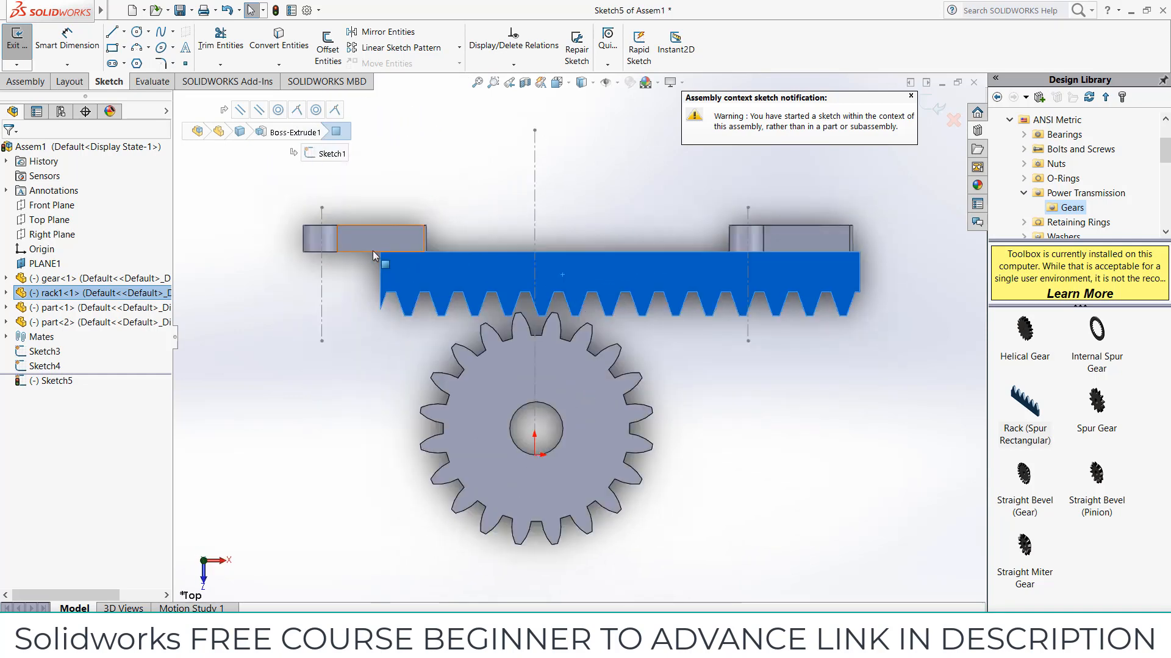
scroll(466, 298, "down", 5)
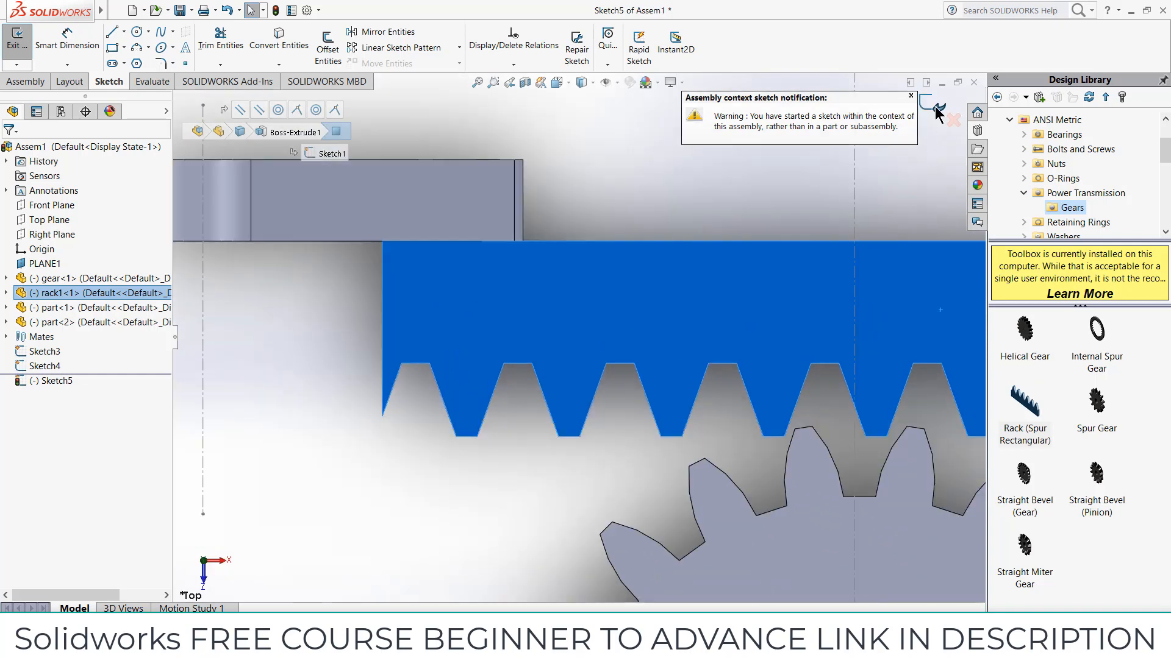
left_click(936, 110)
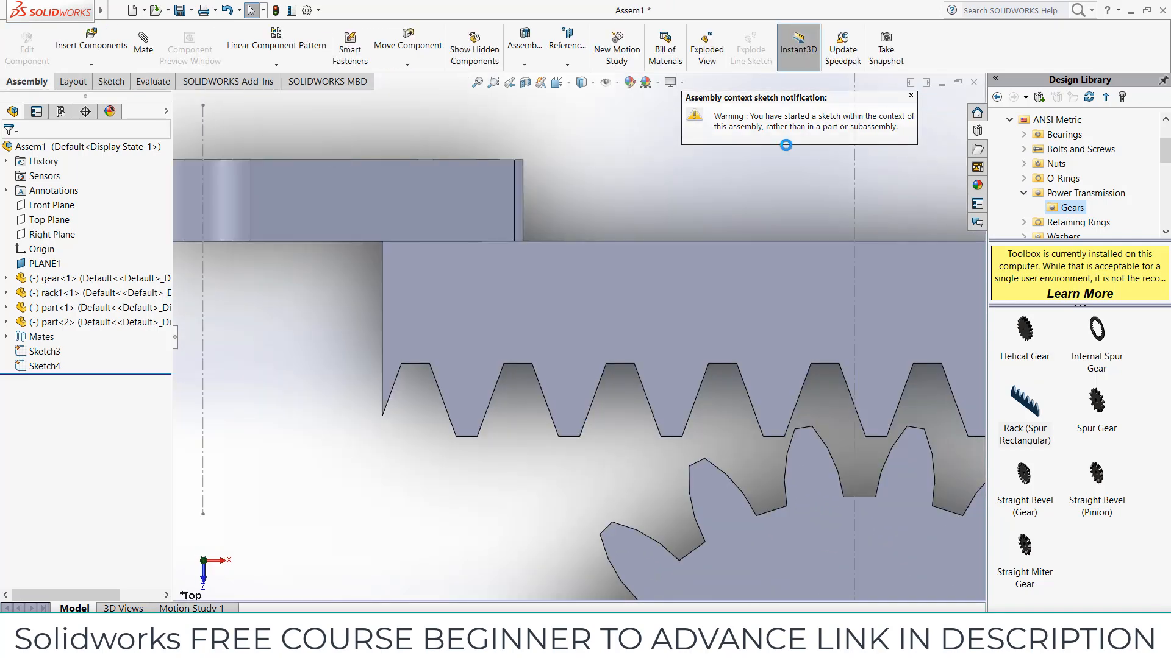
Step: Edit the rack component in the assembly context, saving the assembly as mechanism in the offset crank folder
left_click(490, 309)
left_click(27, 49)
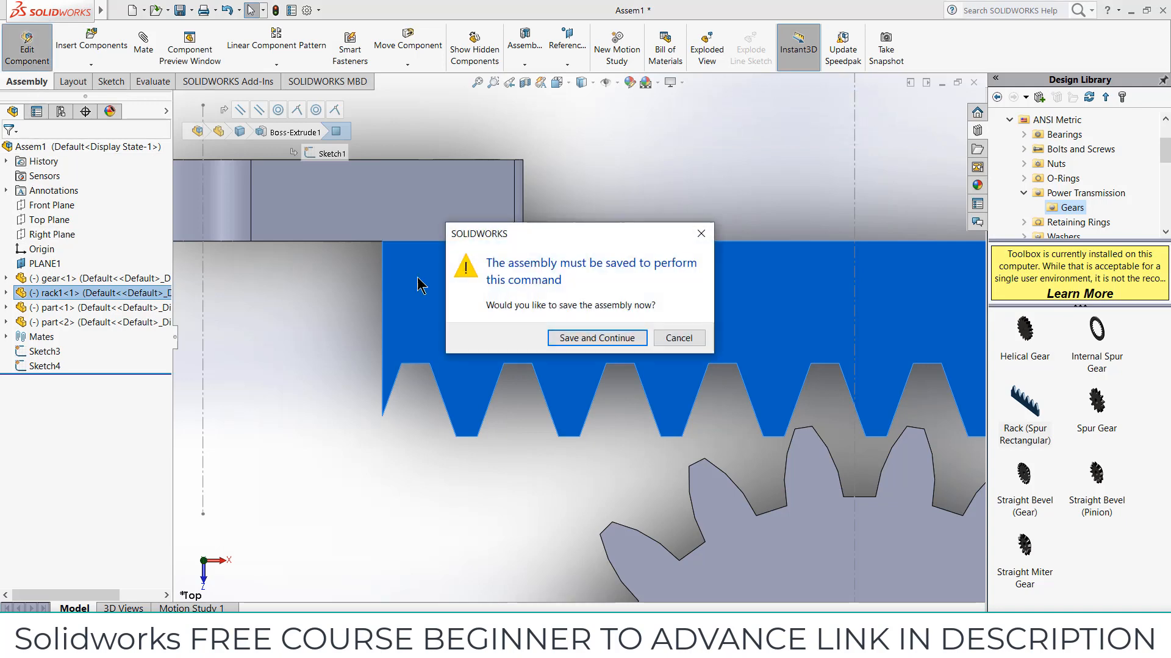
left_click(592, 340)
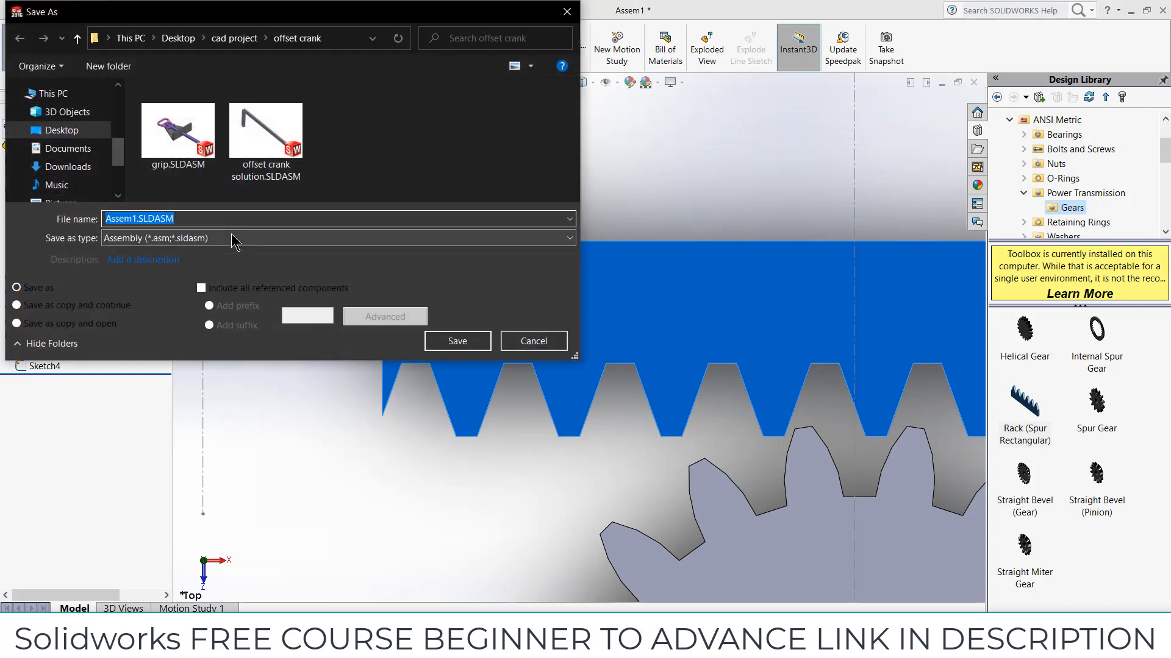
key("BackSpace")
type("mechanism")
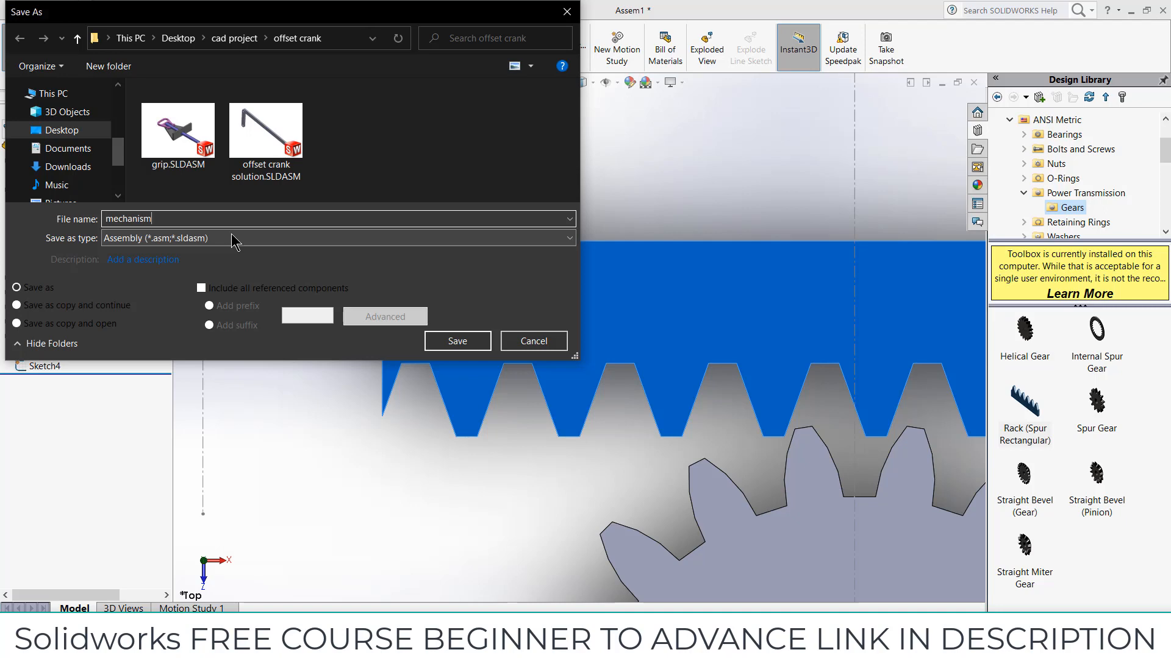
key("Return")
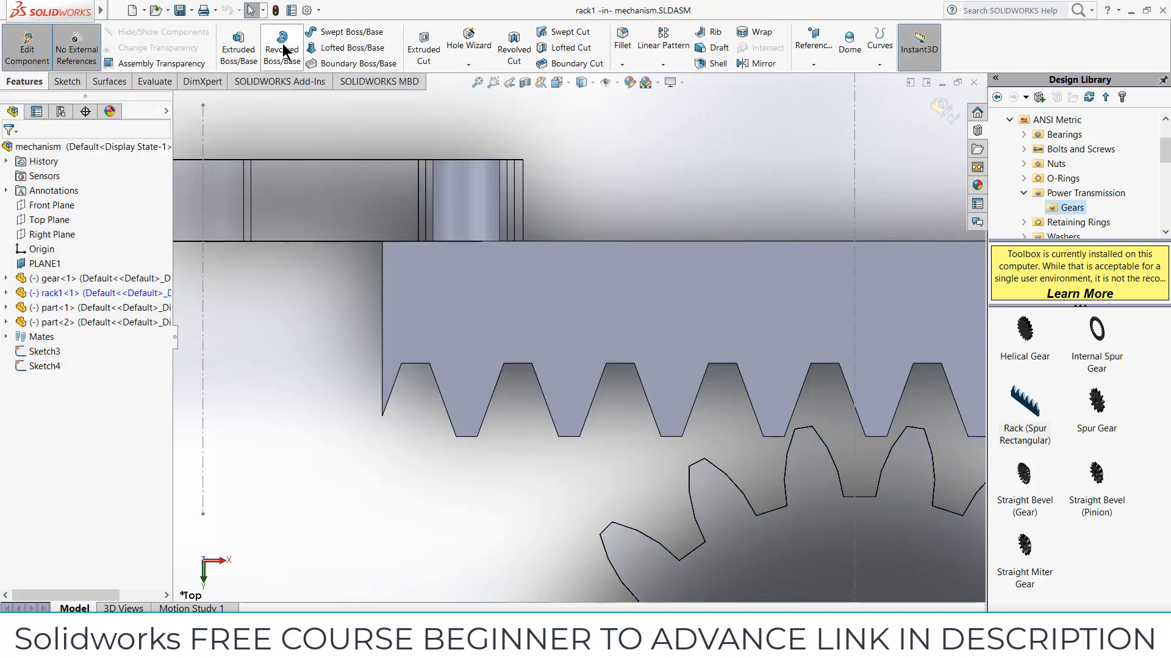
Step: On the rack's toothed profile face, sketch a horizontal construction line starting at its short end edge and crossing the first teeth
left_click(61, 81)
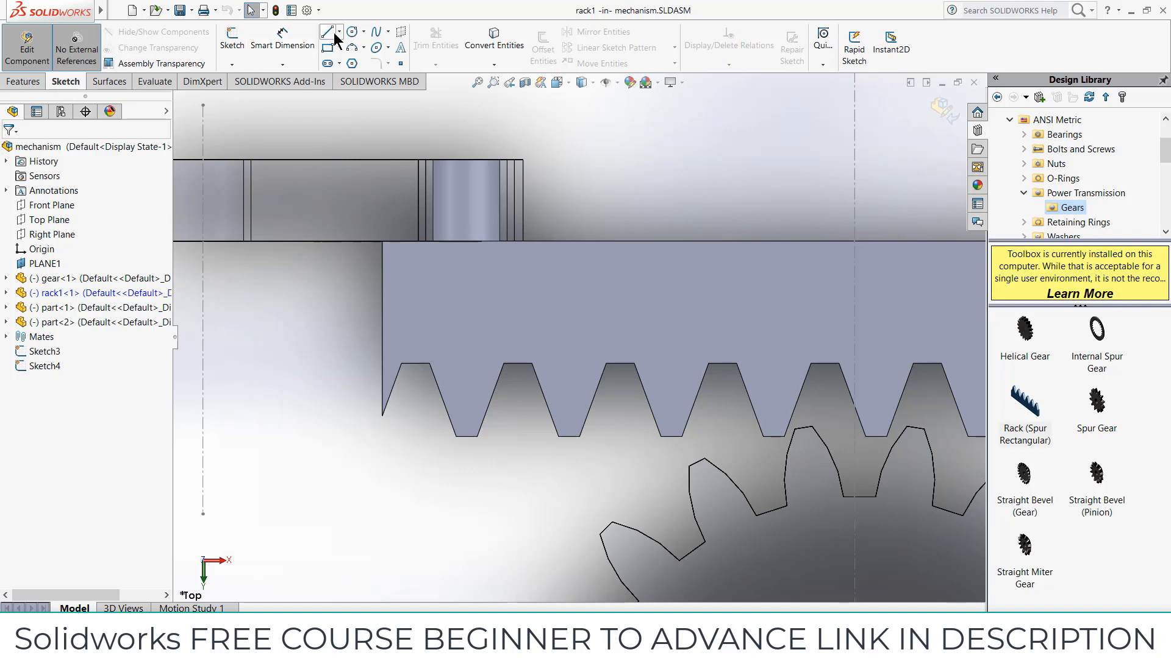
left_click(440, 287)
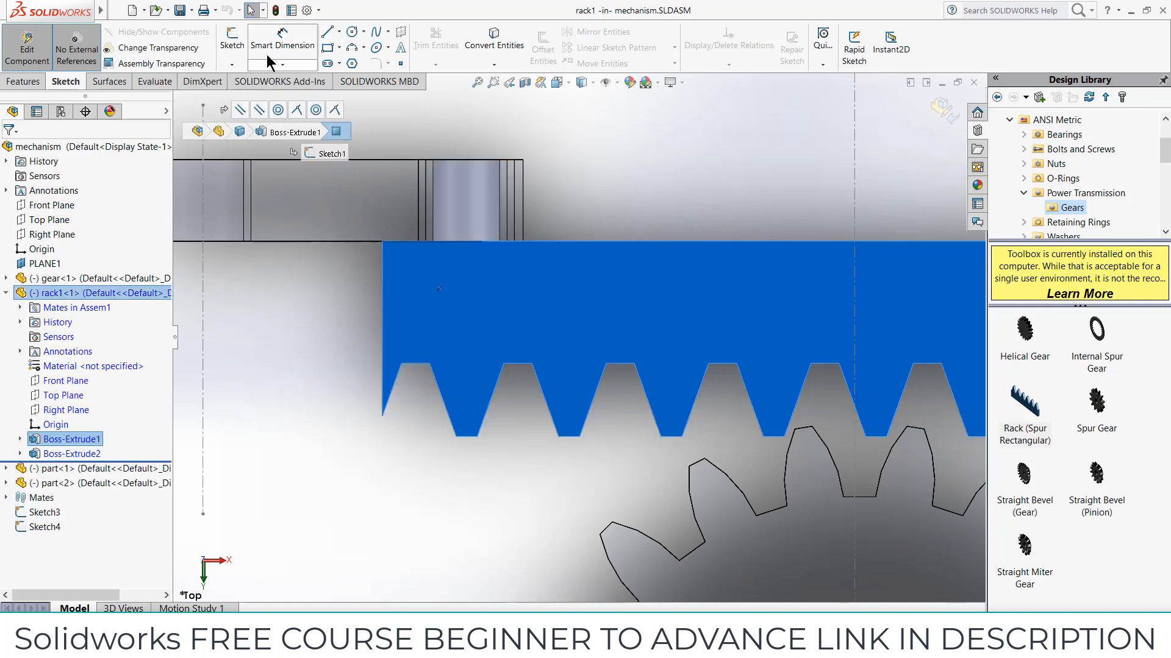
left_click(226, 47)
left_click(338, 32)
left_click(360, 63)
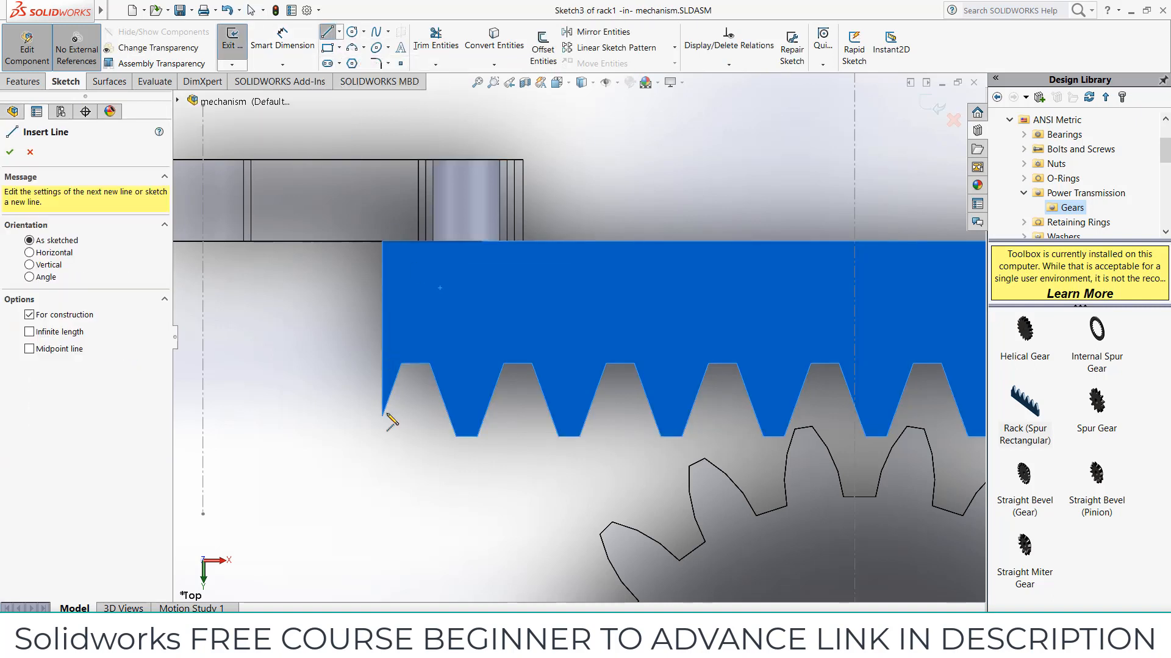
left_click(382, 383)
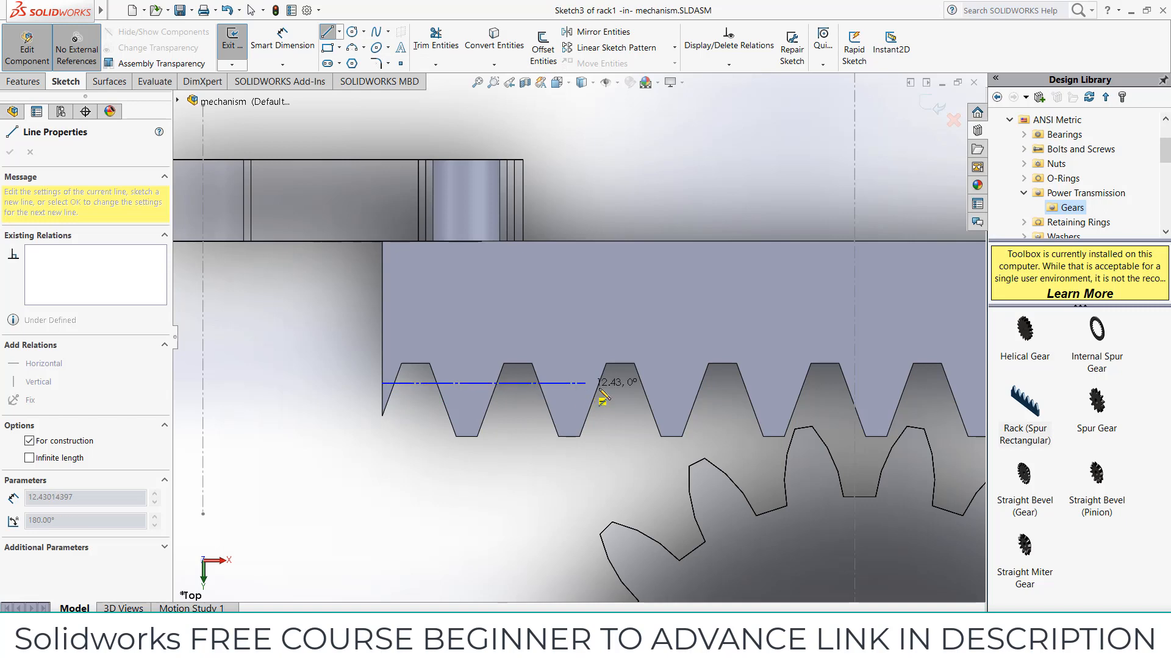
double_click(630, 383)
key("Escape")
Step: Dimension the construction line 2.5 mm from the rack's tooth root edge and exit the sketch
left_click(304, 45)
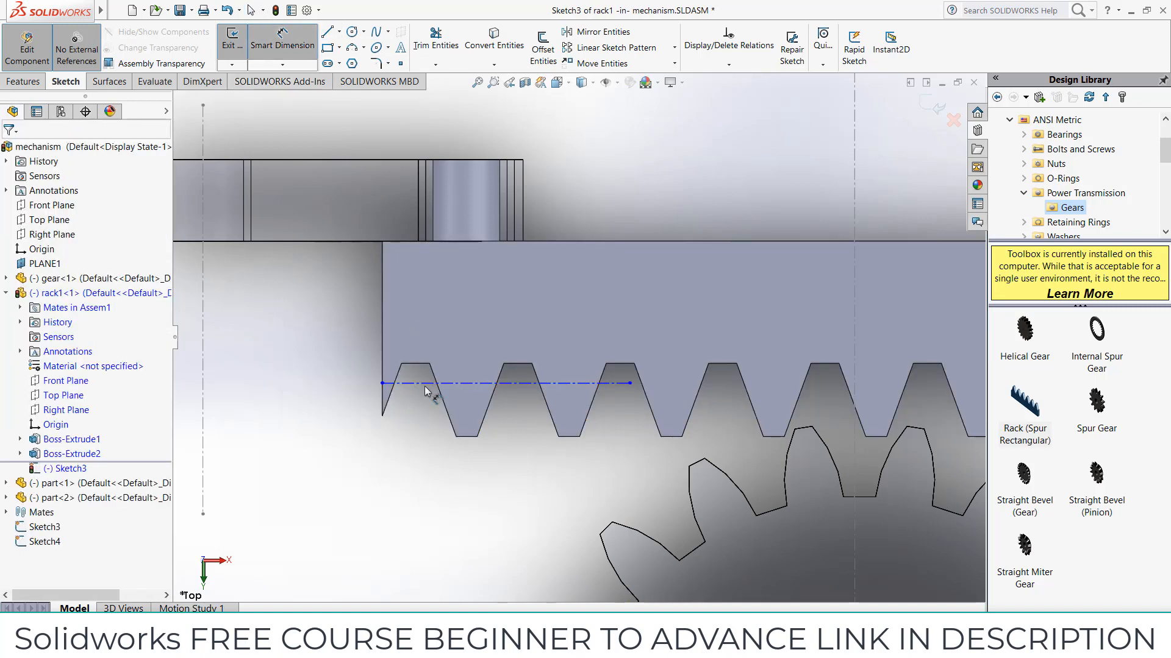
left_click(419, 385)
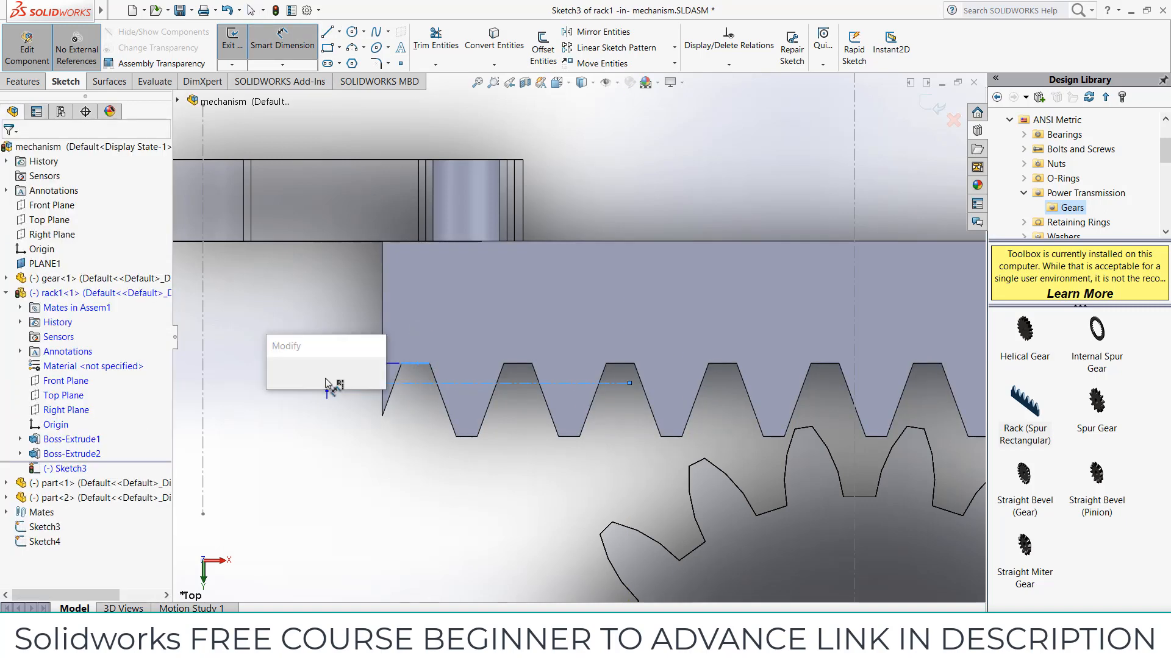
left_click(325, 378)
type("2.5")
key("Return")
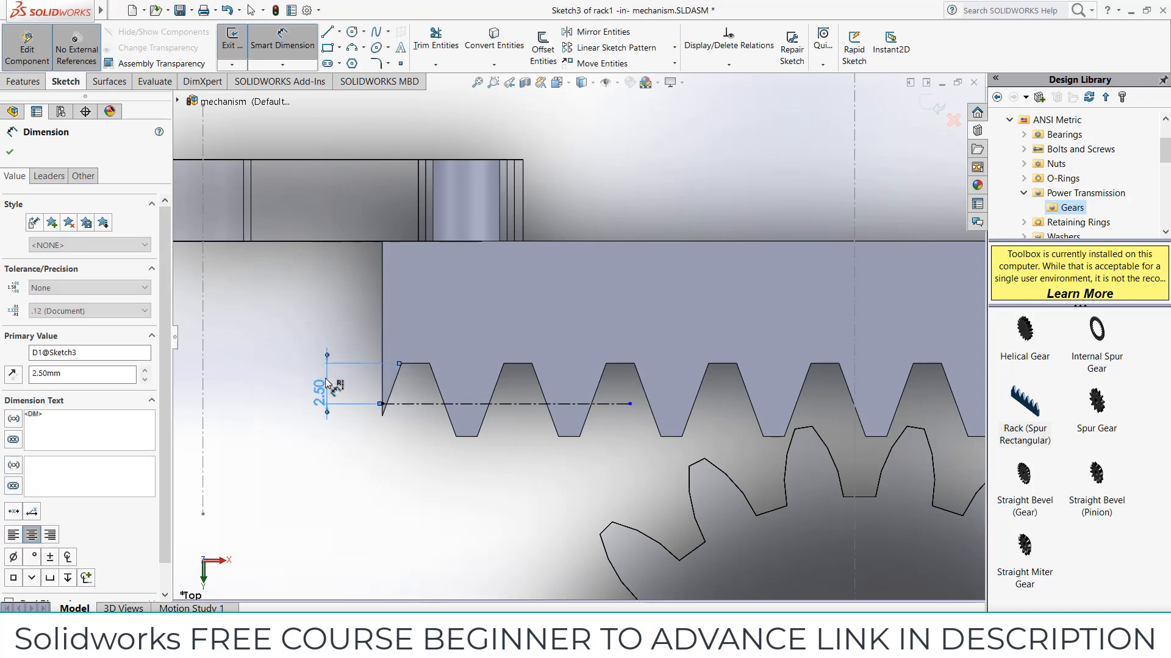
scroll(734, 337, "up", 4)
scroll(617, 358, "down", 2)
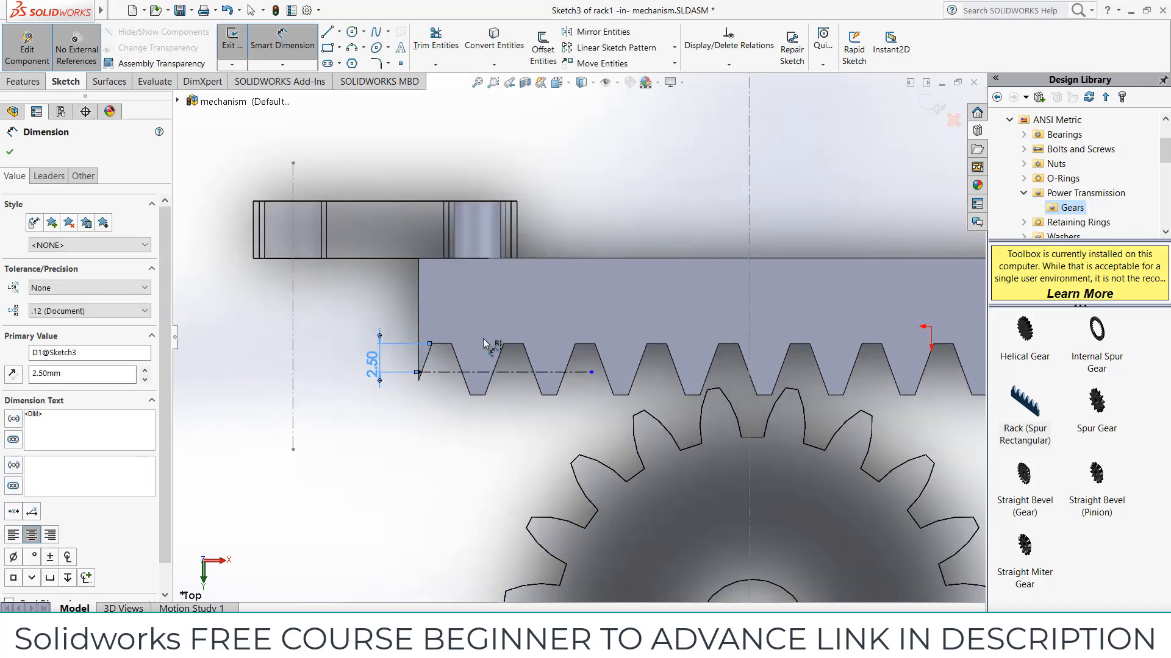
scroll(483, 339, "up", 3)
left_click(931, 108)
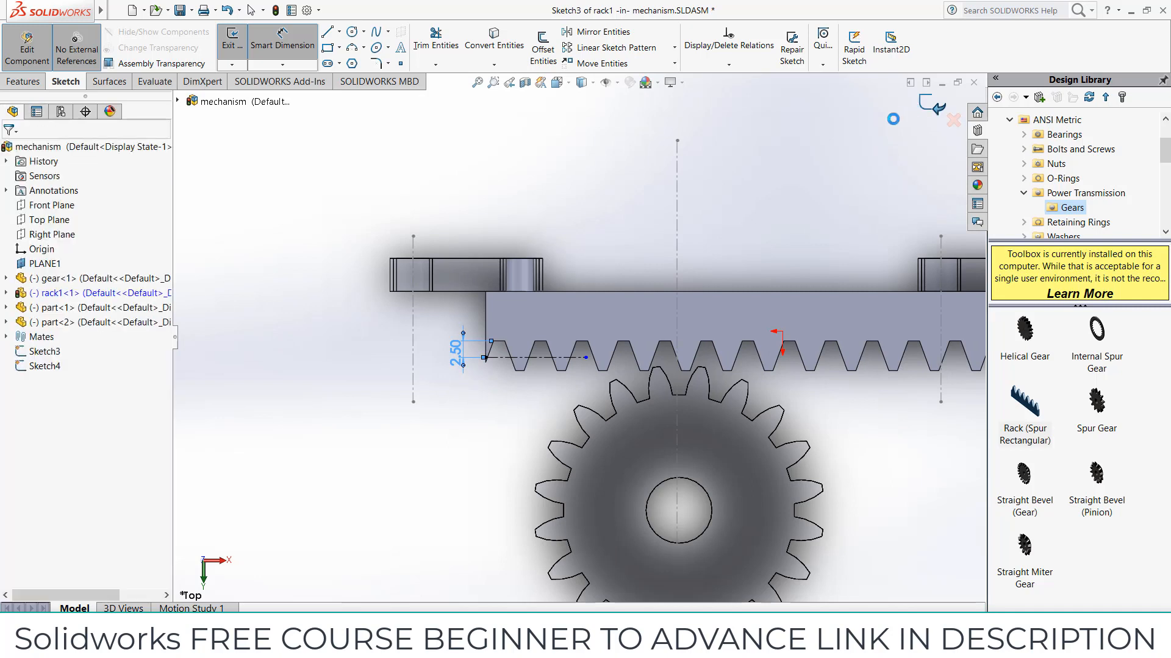
scroll(639, 313, "up", 2)
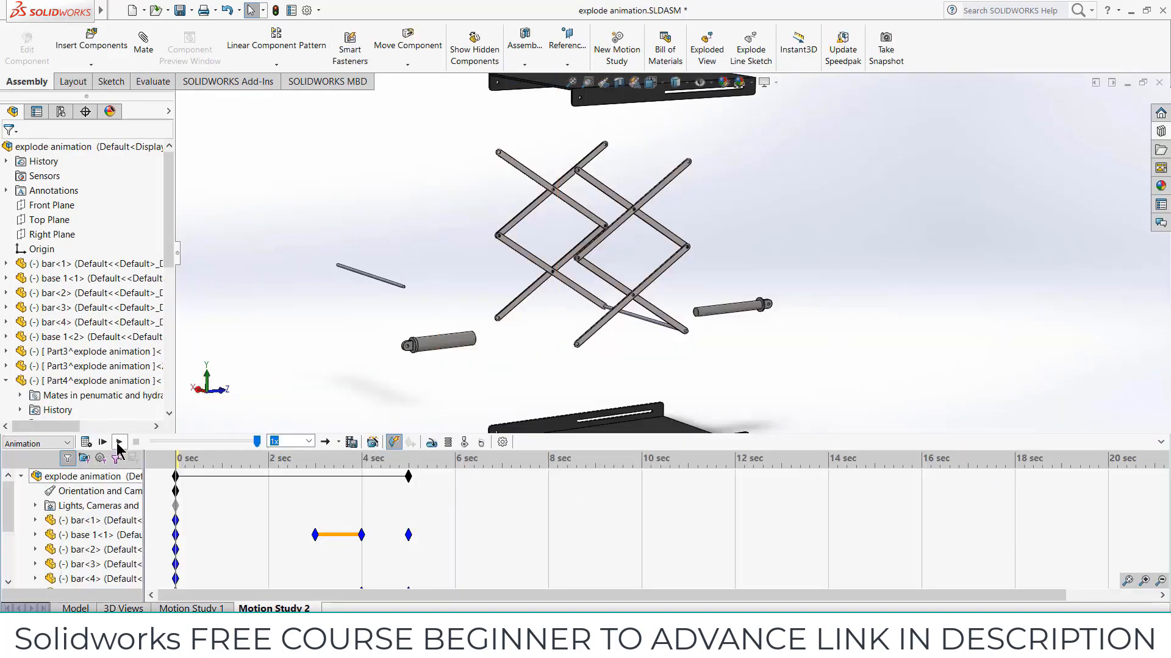
Step: Play the scissor lift and colour-changing box animations, and calculate the motor-driven crank and connecting rod study
left_click(119, 443)
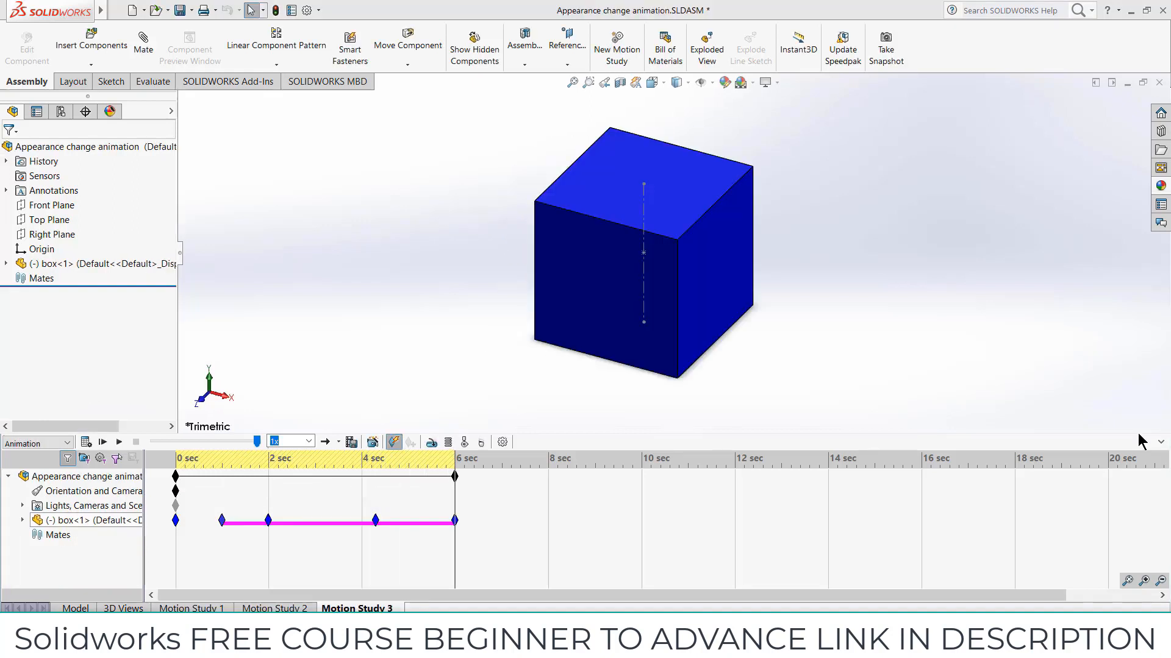
left_click(119, 442)
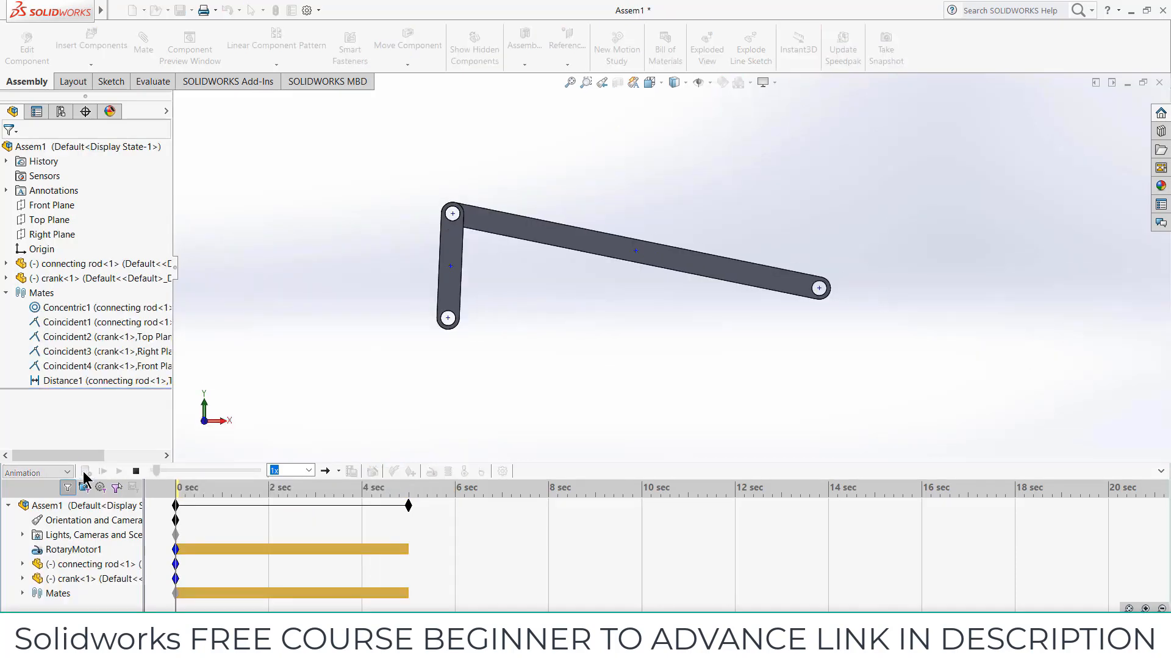
left_click(85, 477)
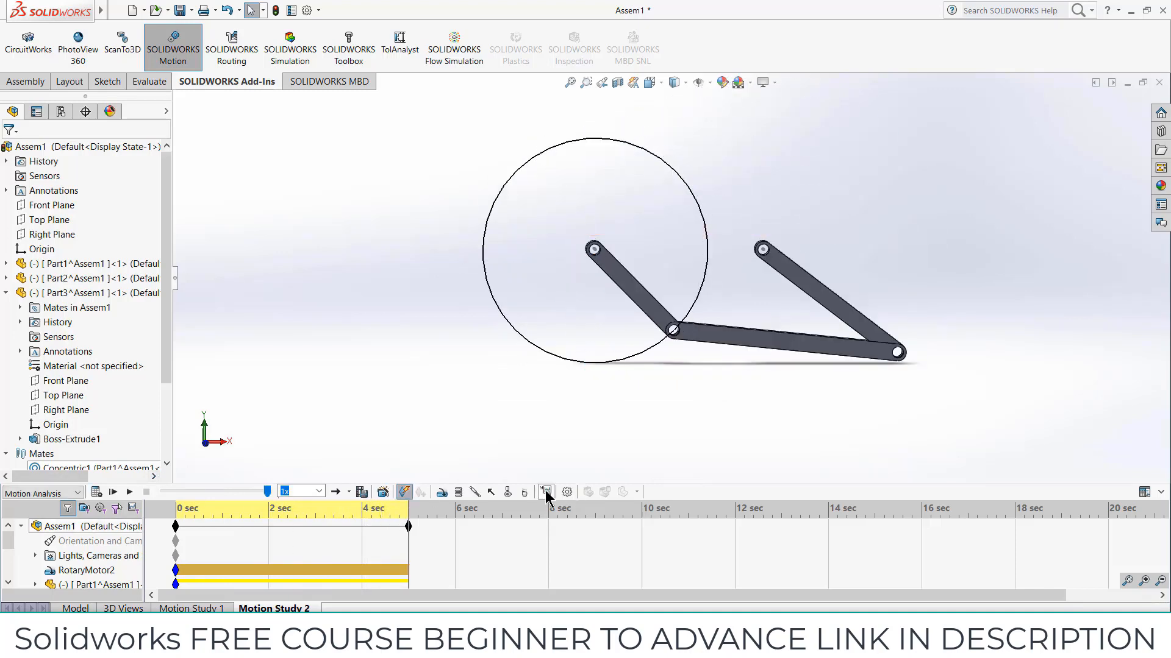
Step: Plot the linear velocity magnitude of the hole edge at the crank-coupler joint against time, enlarge the plot for viewing and close it
left_click(546, 493)
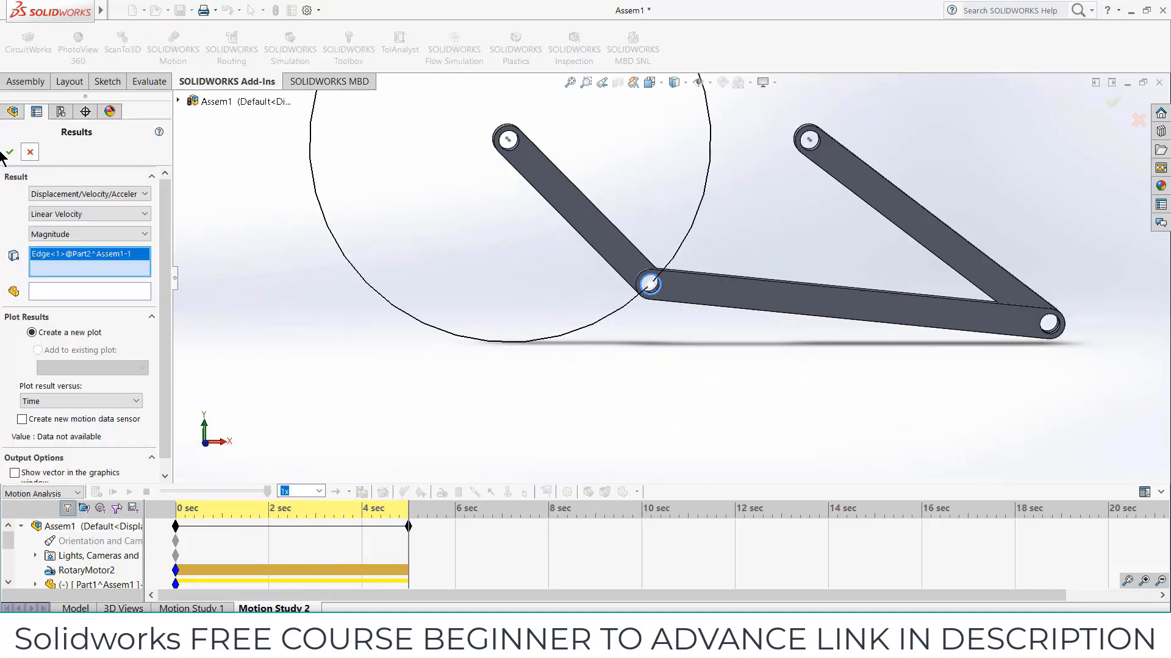
left_click(13, 154)
left_click_drag(587, 375, 173, 373)
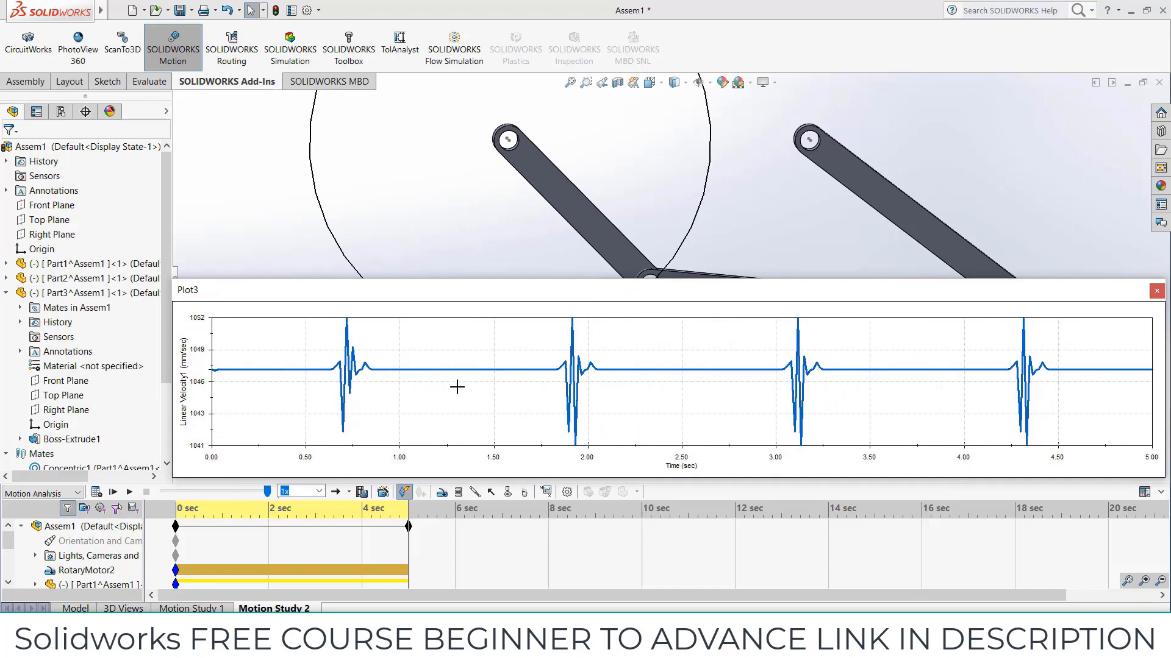
left_click(1156, 290)
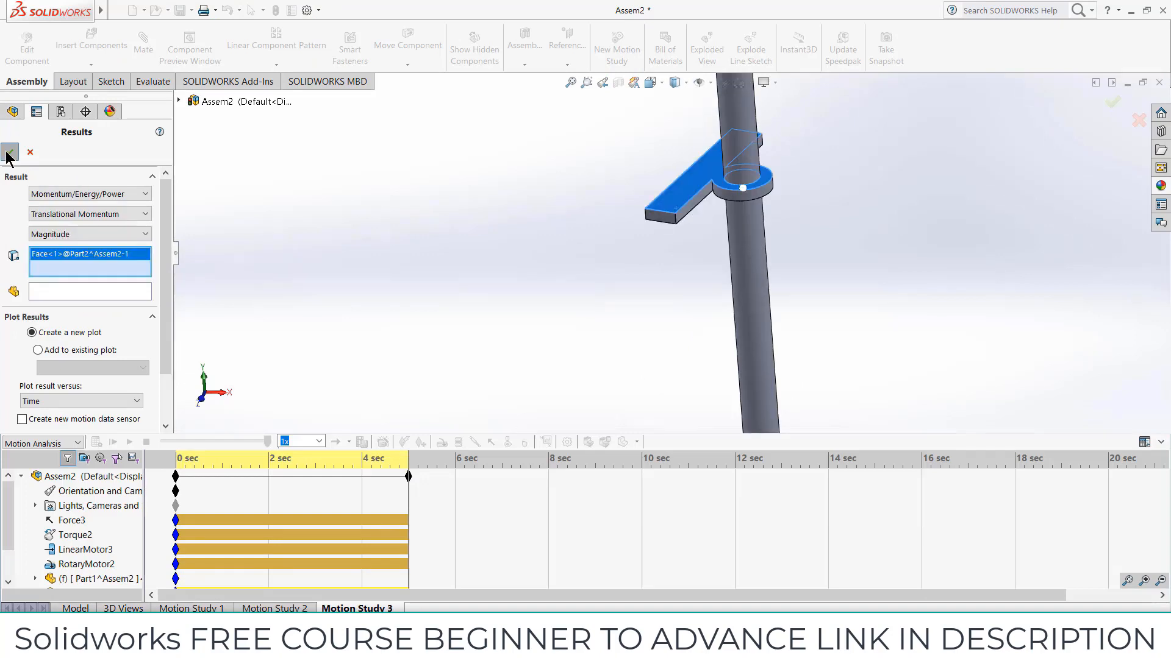
Step: Plot the translational momentum magnitude of the sliding arm's face against time and close the plot
left_click(10, 152)
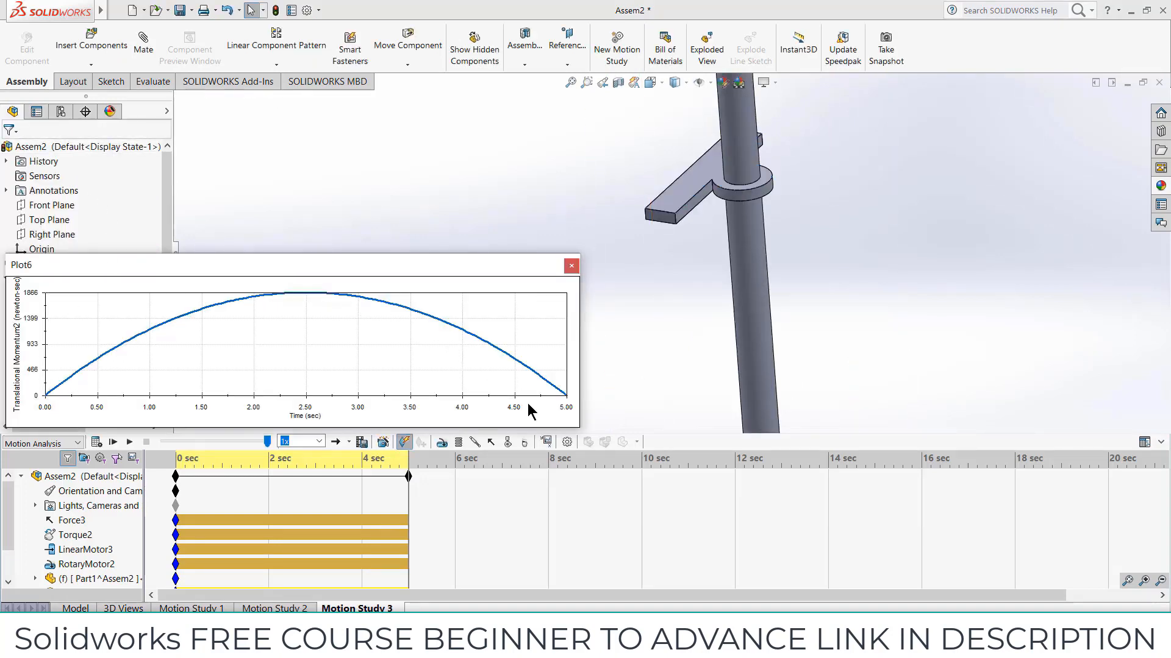
left_click(570, 264)
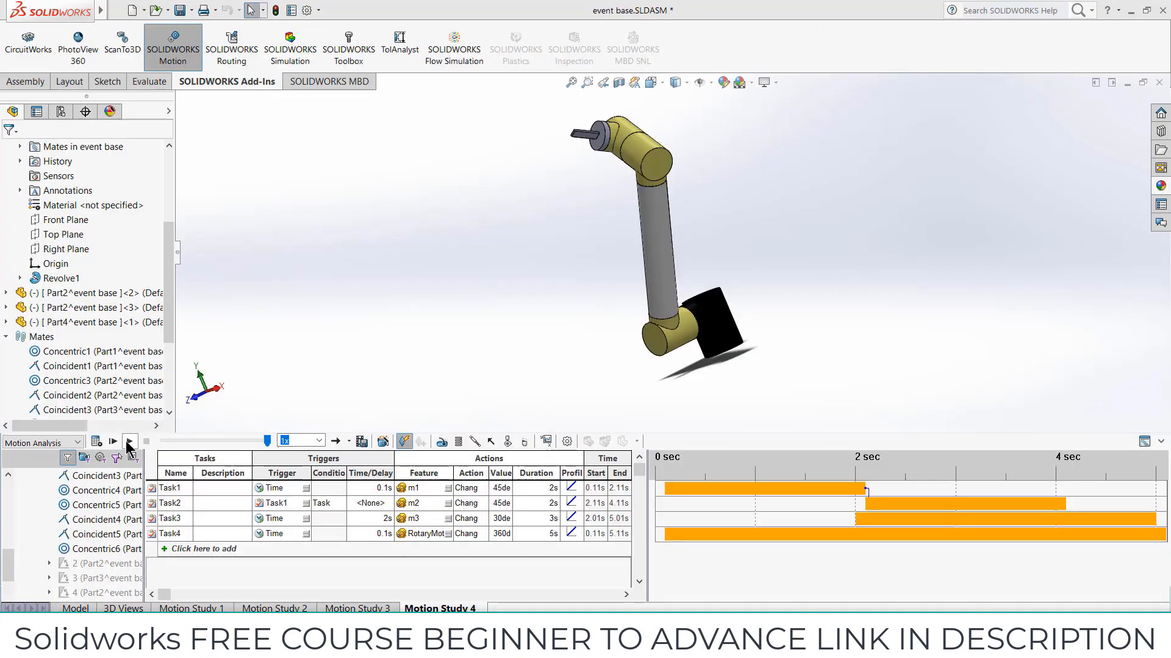
Step: Play the robot arm's event-based study, set Task4's rotary motor value to 720 degrees and recalculate the study
left_click(129, 442)
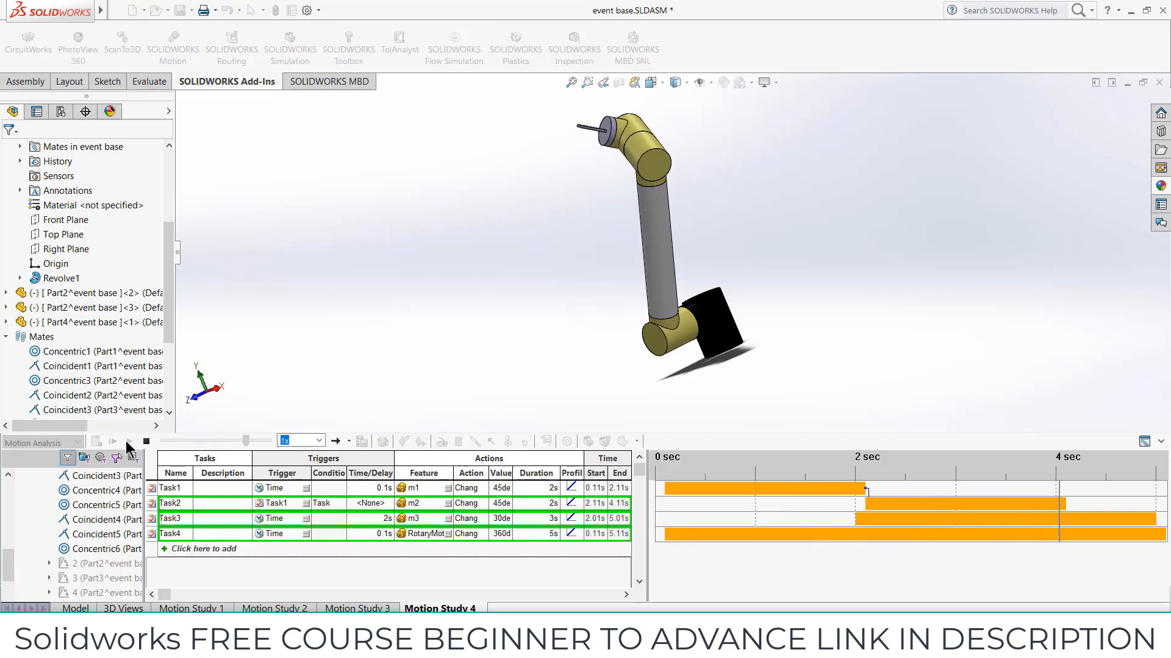
left_click(499, 534)
type("72")
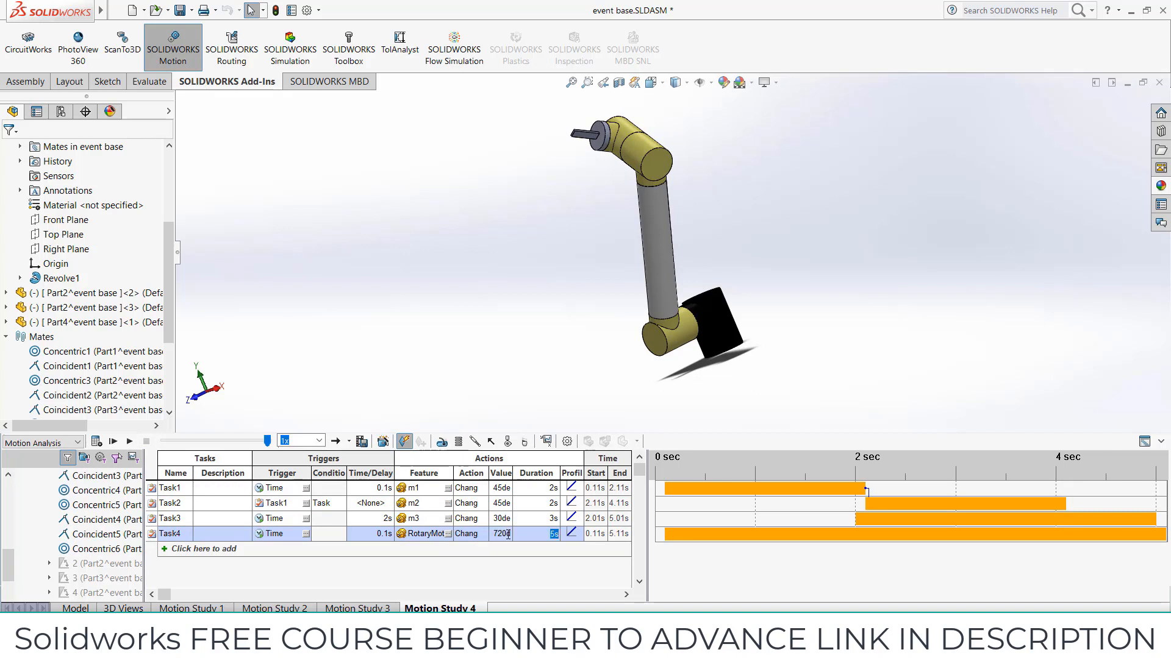
left_click(486, 572)
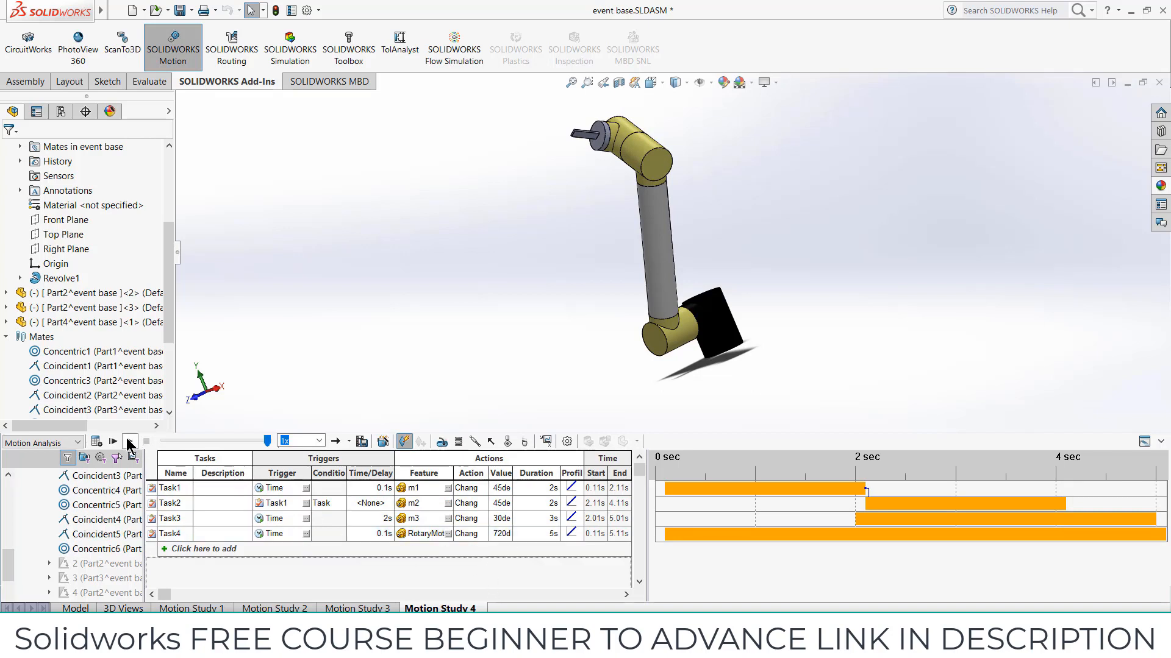
left_click(98, 443)
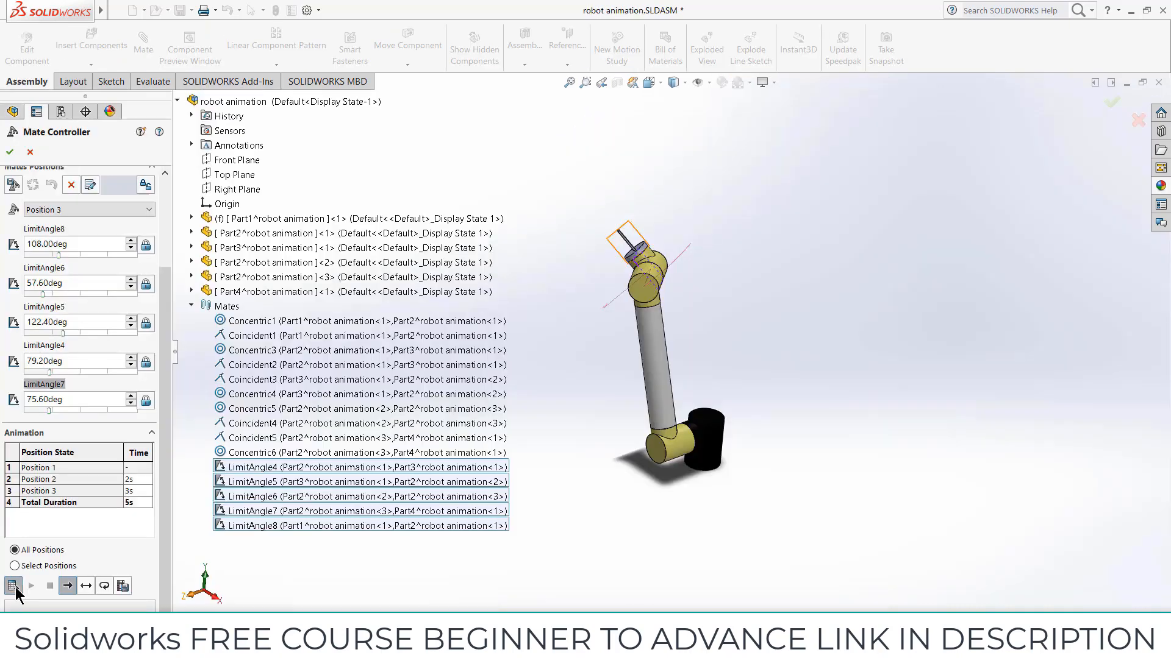
Step: Calculate the robot arm's Mate Controller animation through all positions
left_click(13, 587)
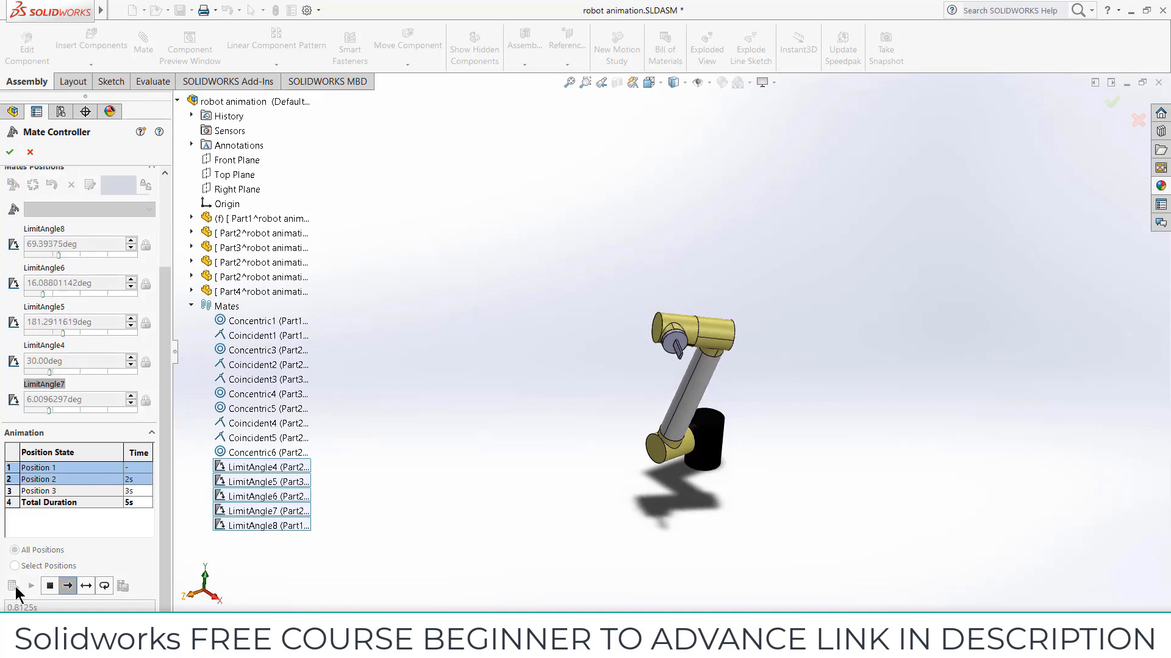
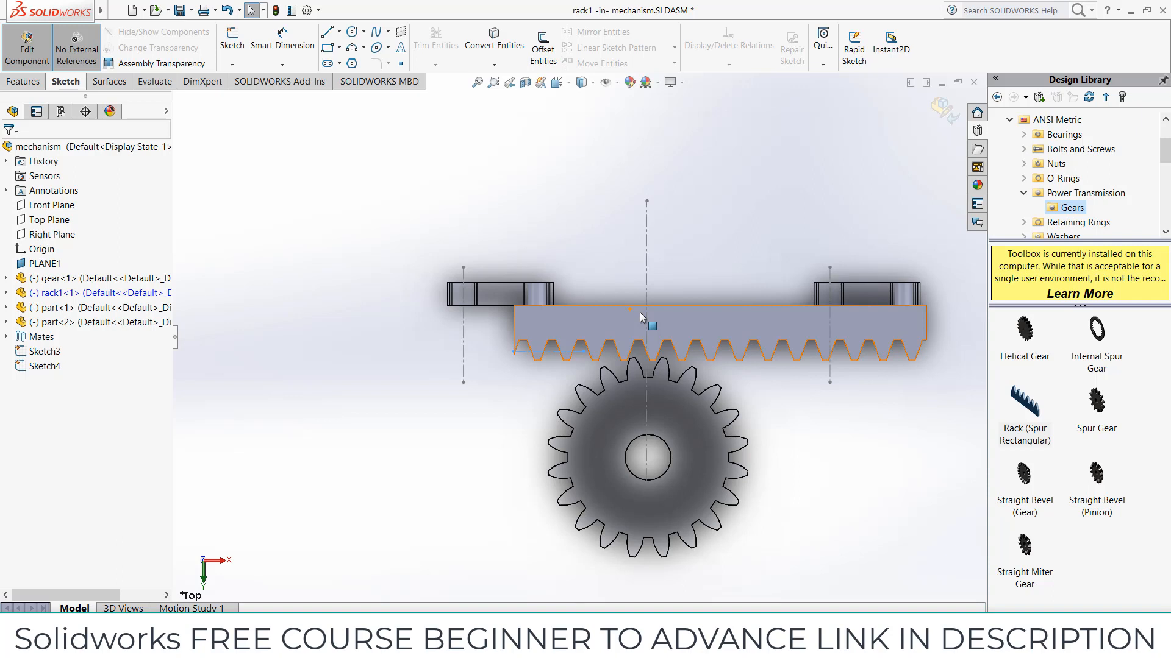
scroll(639, 312, "down", 2)
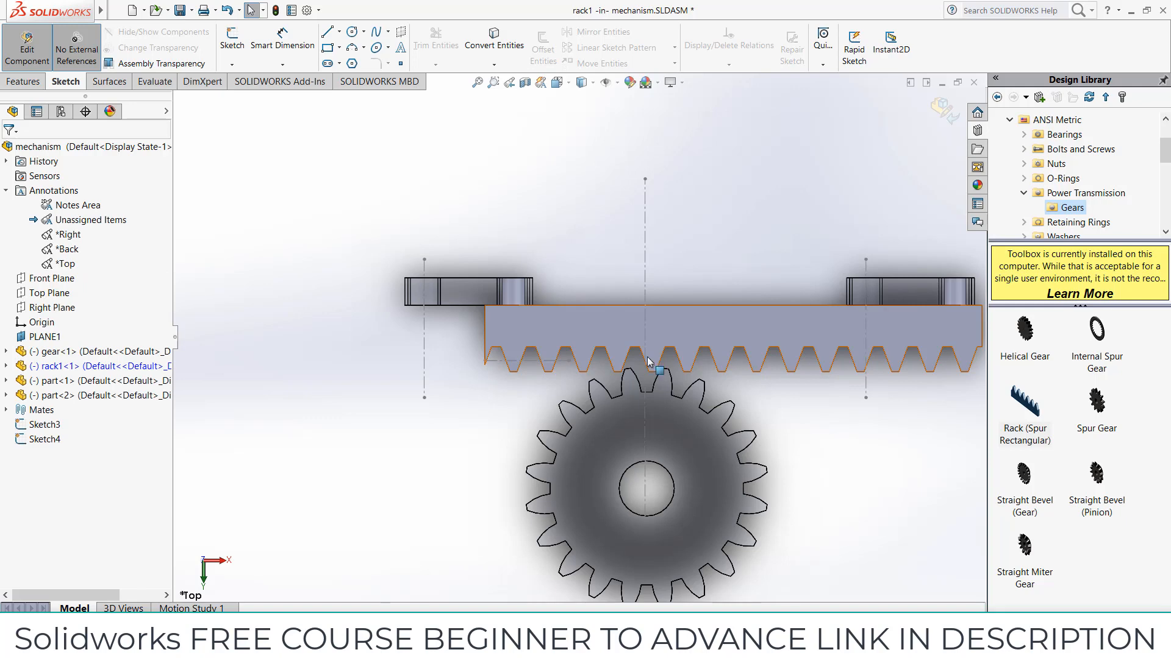
scroll(860, 422, "down", 2)
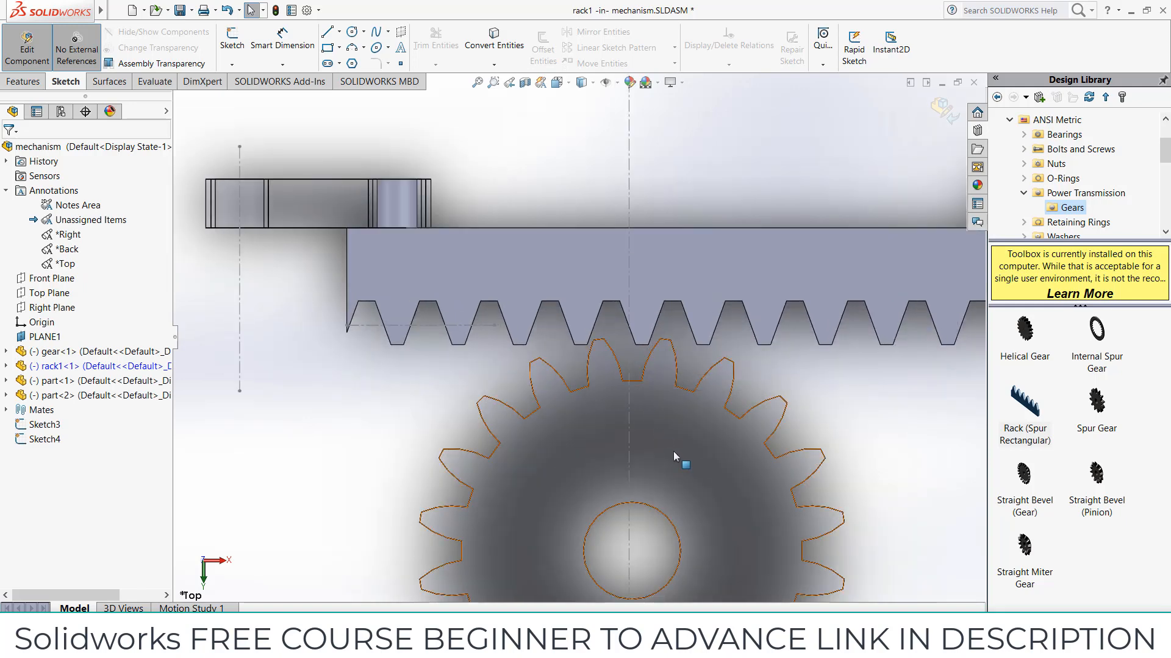
scroll(675, 451, "down", 1)
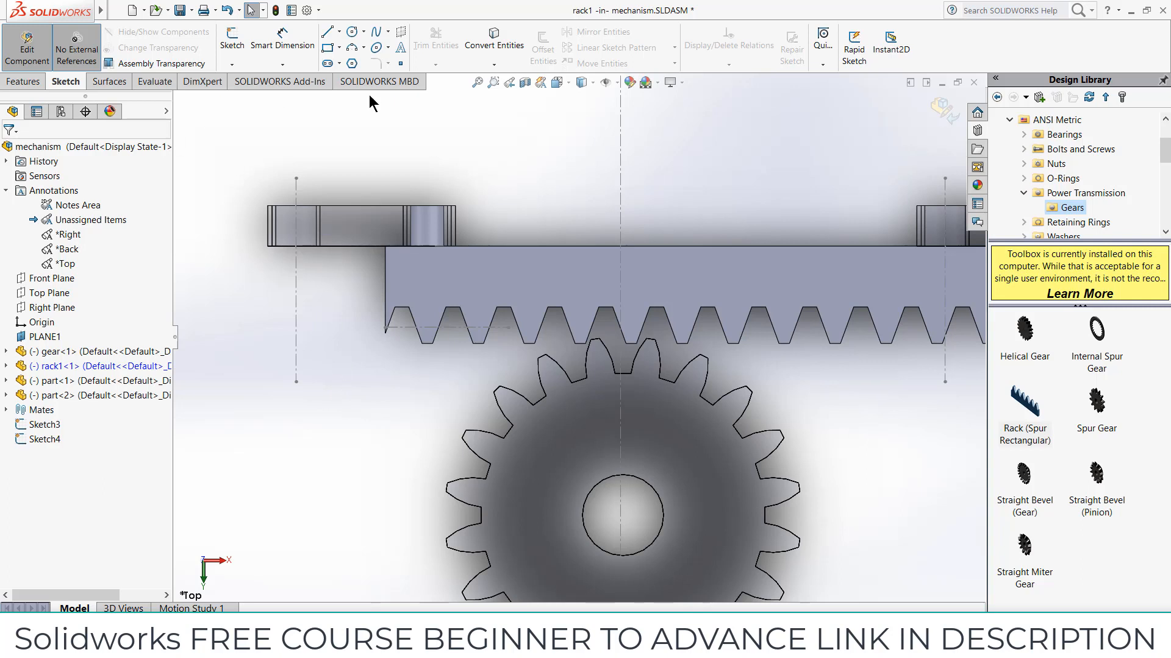
left_click(37, 86)
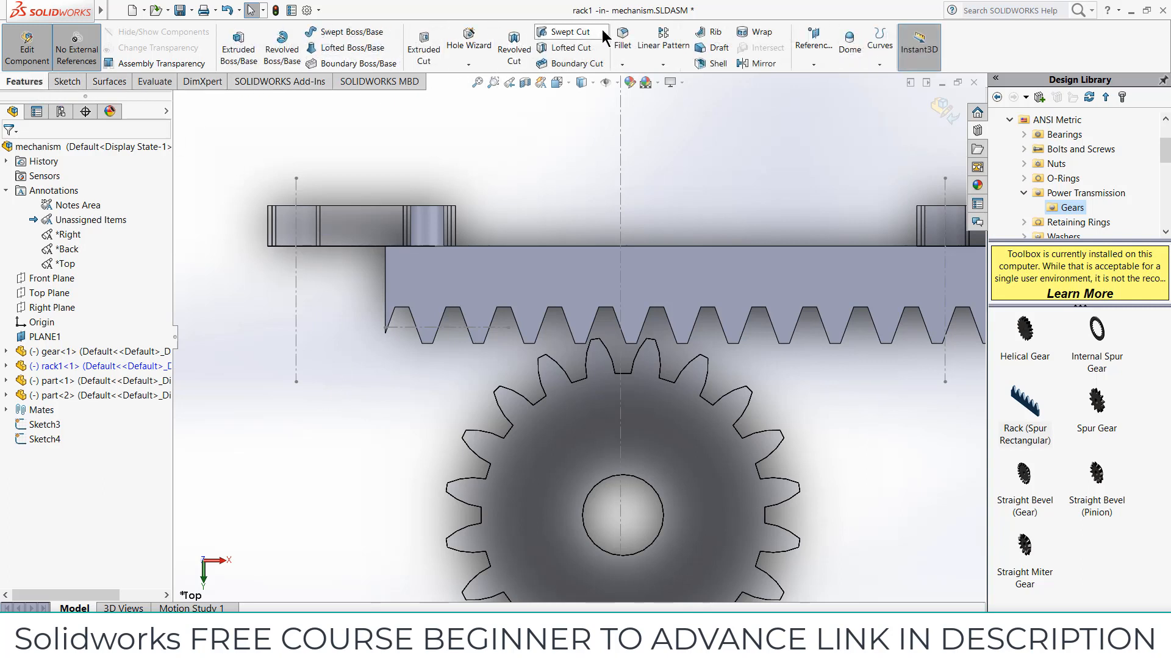
left_click(810, 48)
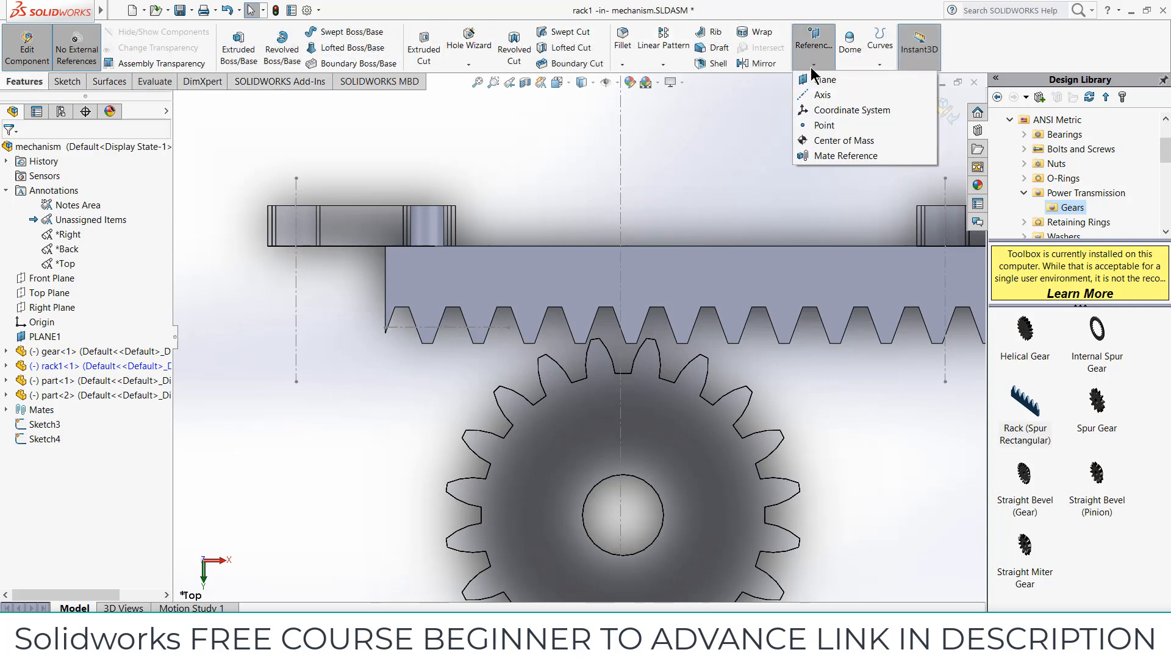
left_click(816, 76)
middle_click_drag(455, 268, 423, 323)
left_click(423, 323)
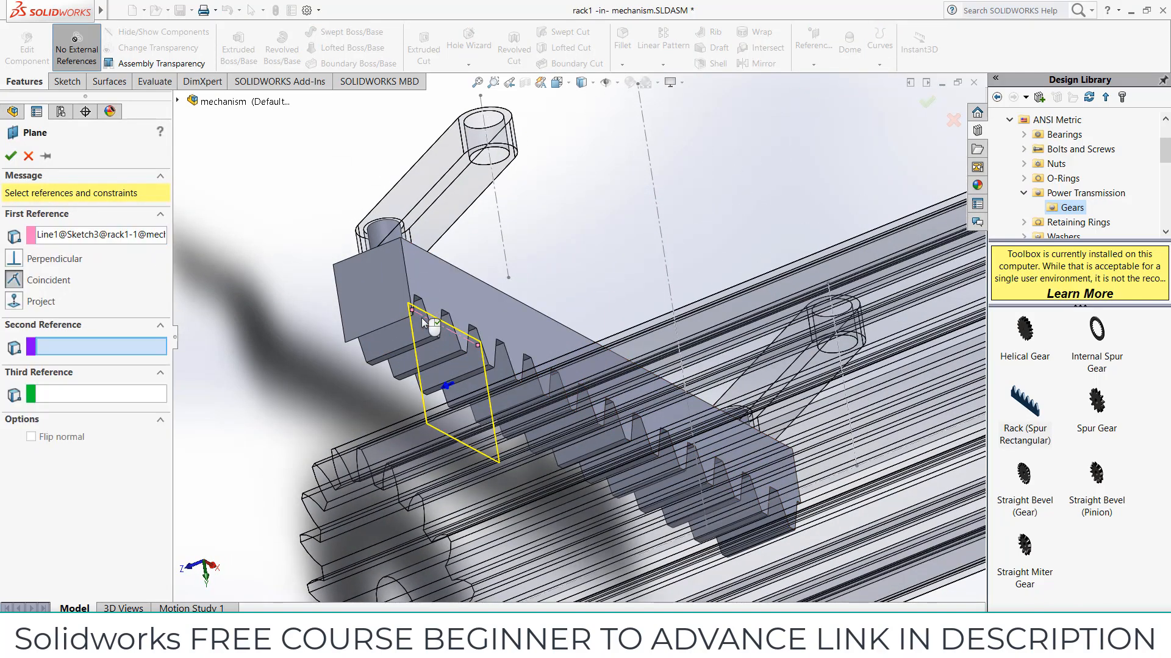
left_click(13, 259)
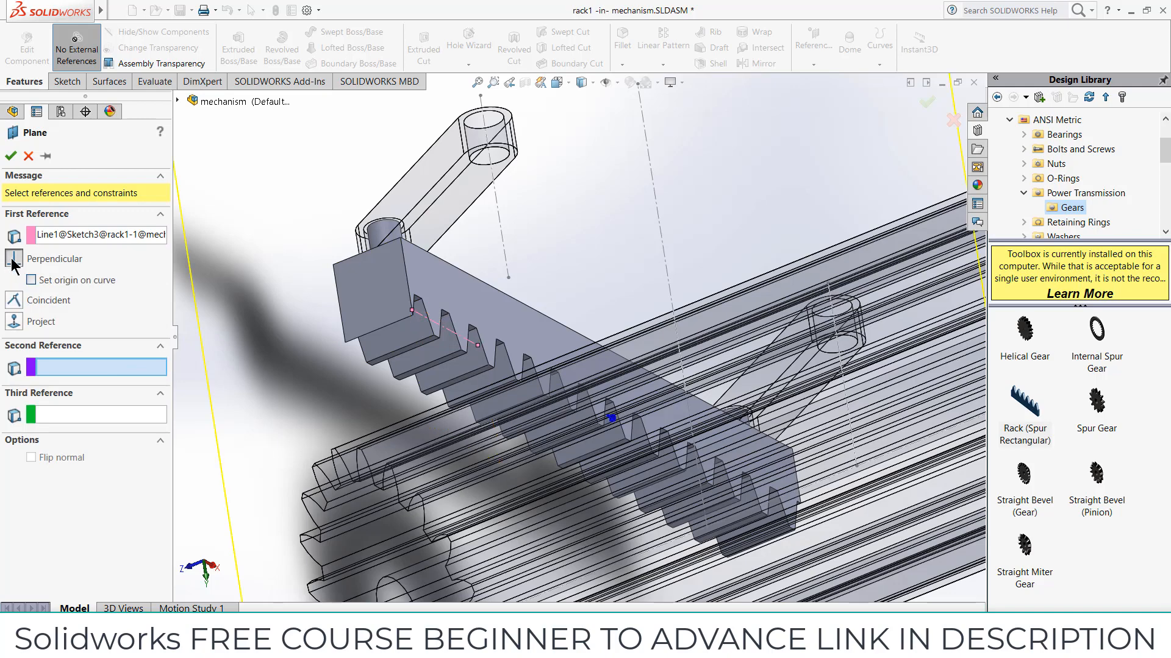
scroll(539, 389, "up", 6)
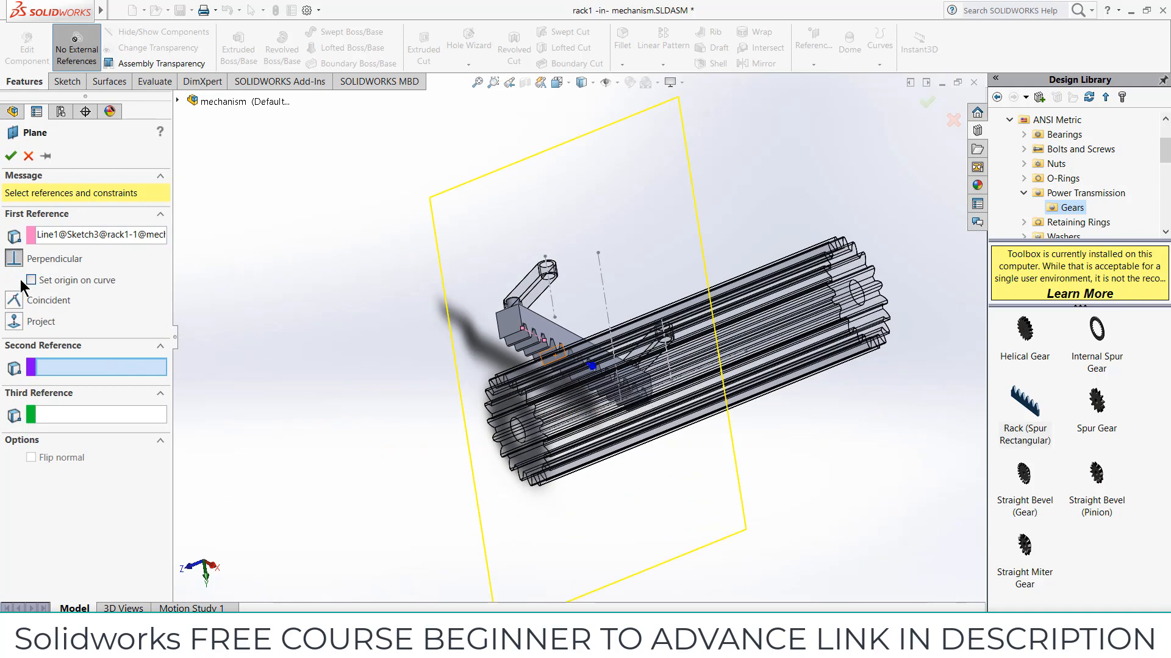
left_click(28, 157)
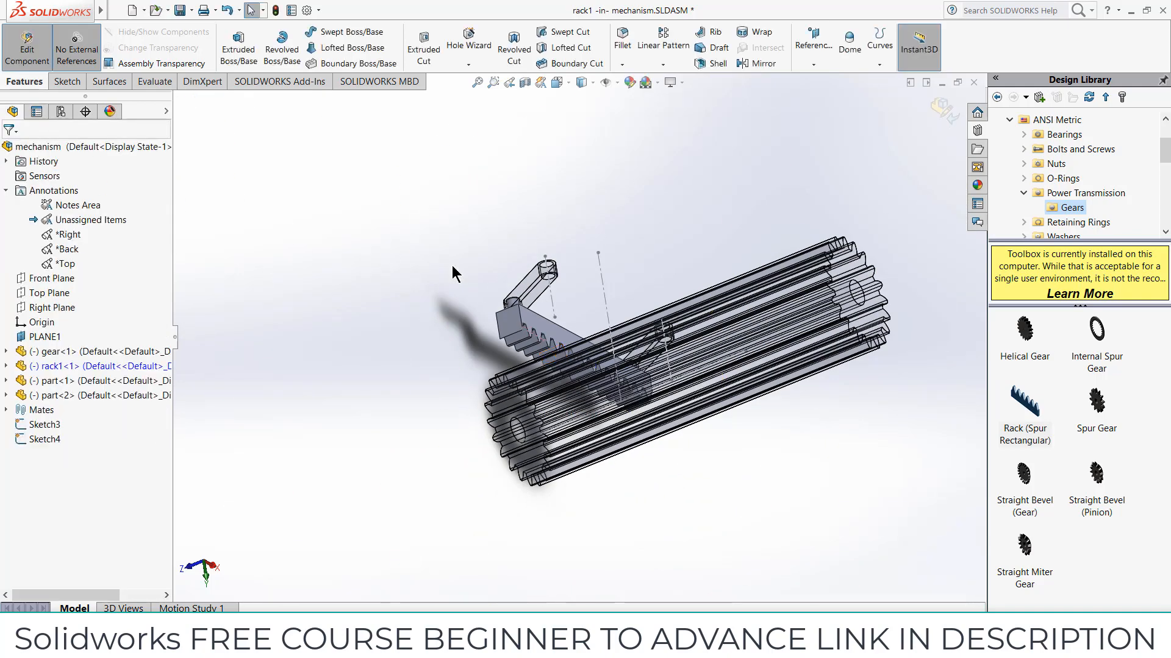
Step: Create a reference plane through the rack's pitch line at 180 degrees to the first tooth gap's root face, and finish editing the rack
scroll(535, 277, "down", 10)
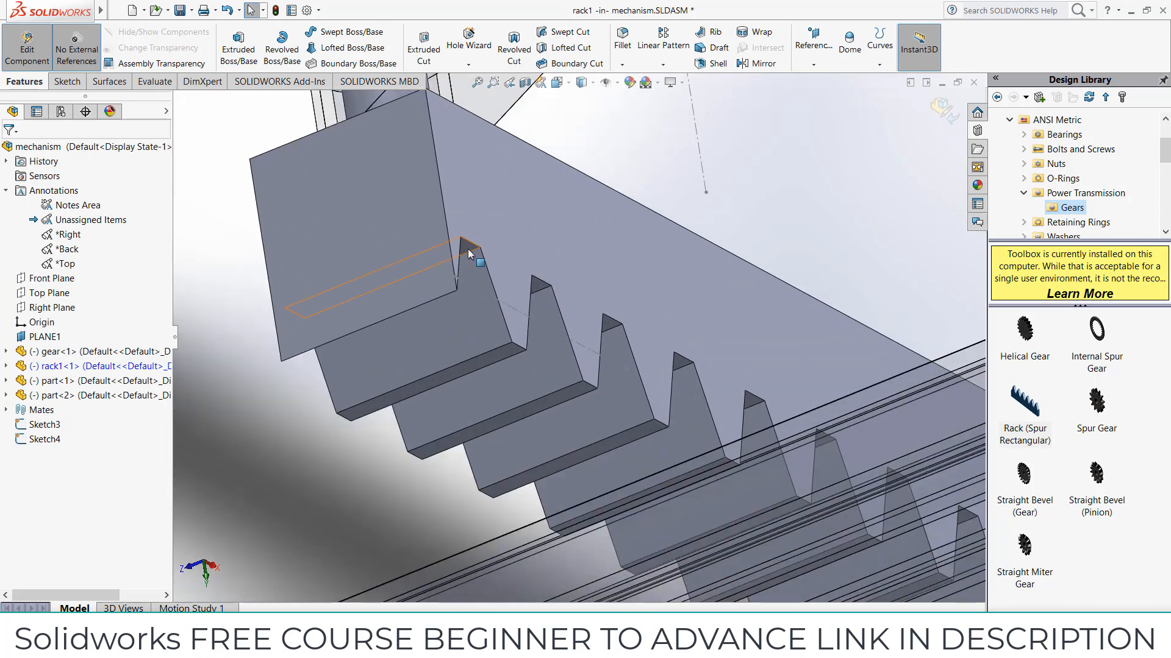
left_click(467, 249)
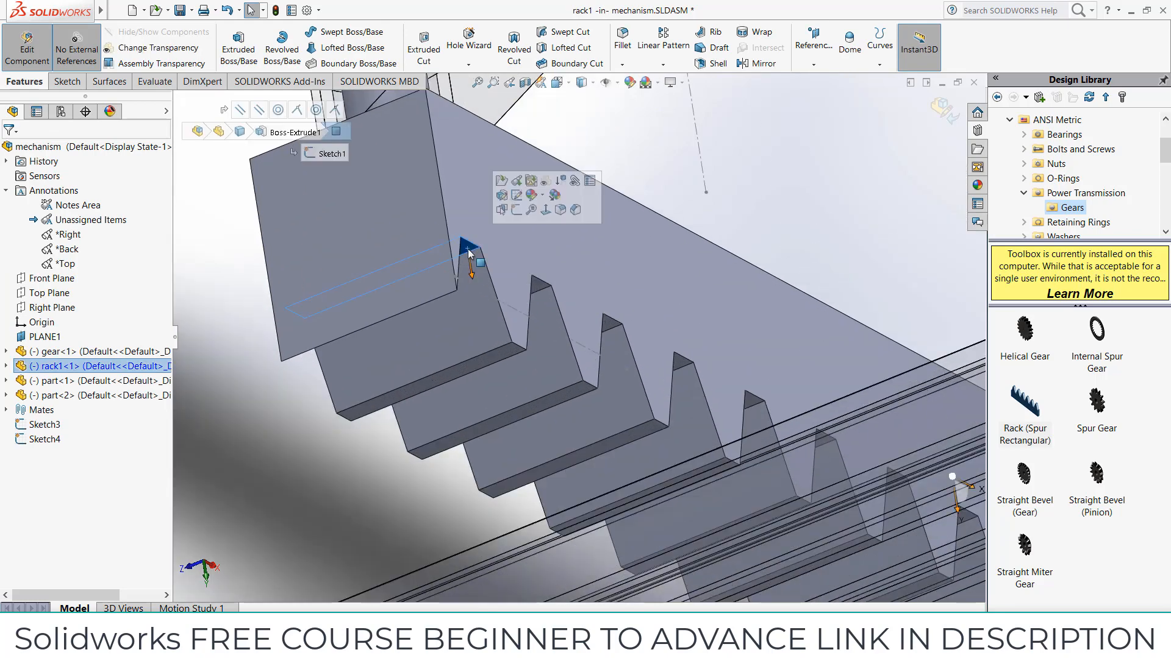
left_click(812, 58)
left_click(825, 80)
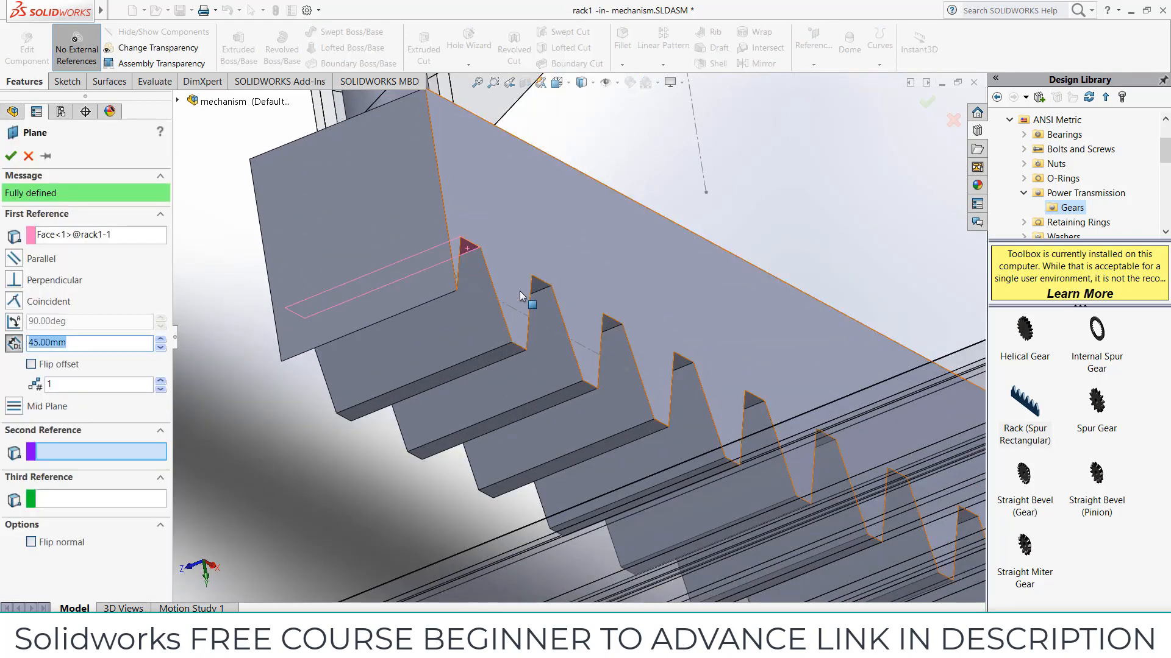
left_click(482, 291)
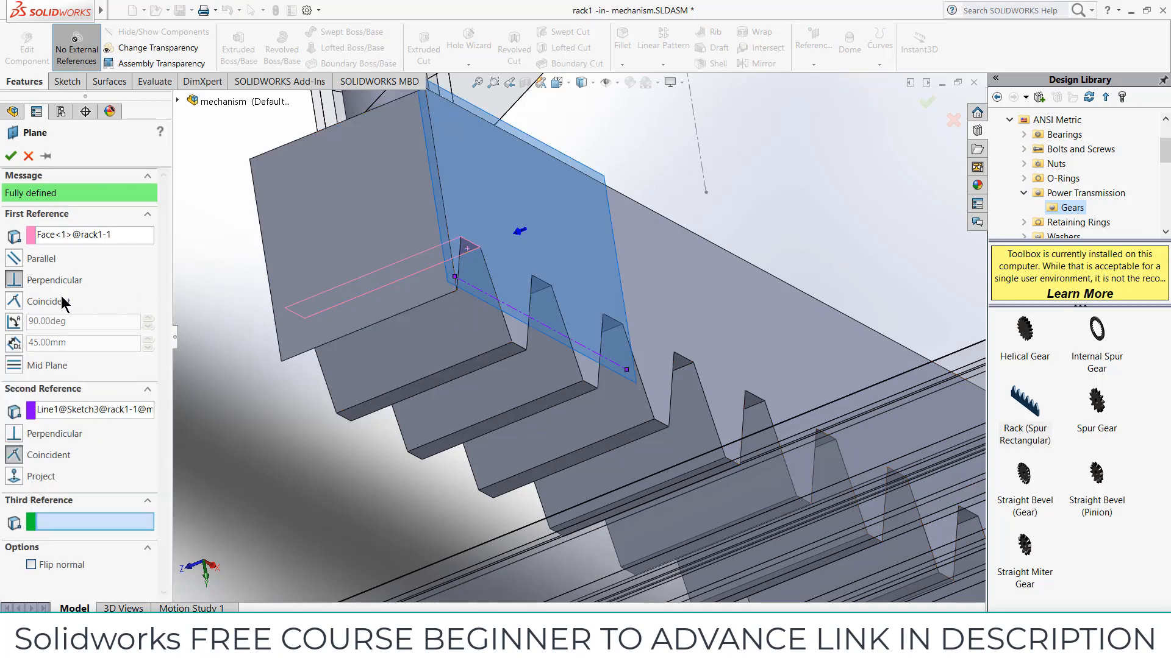
left_click(15, 323)
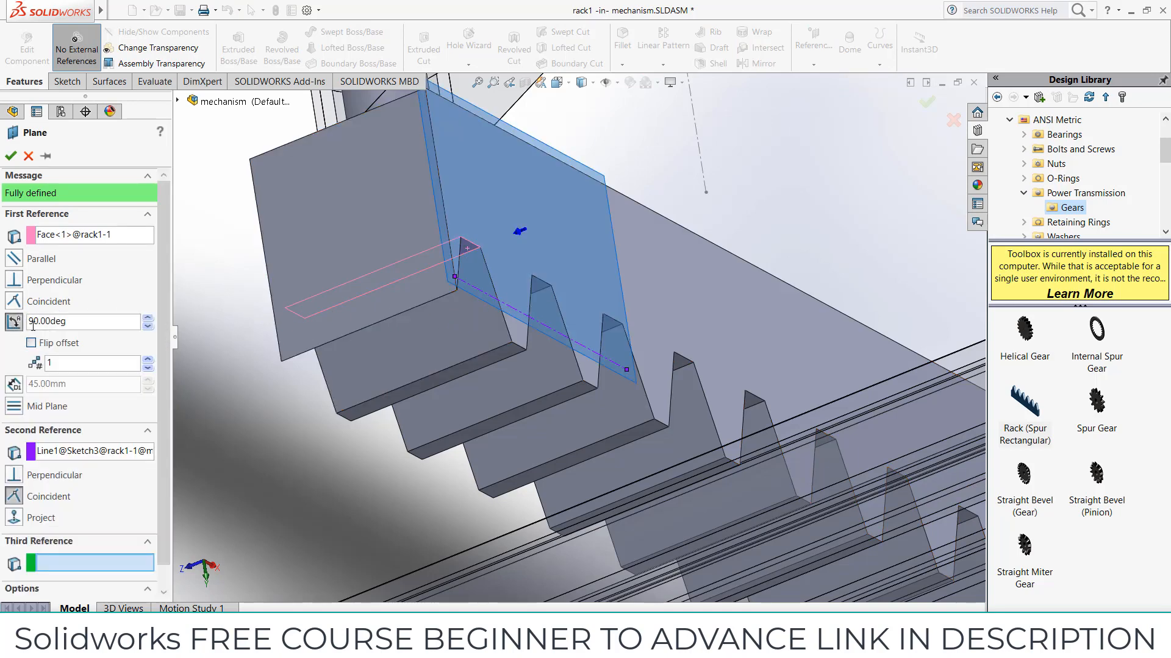
double_click(105, 325)
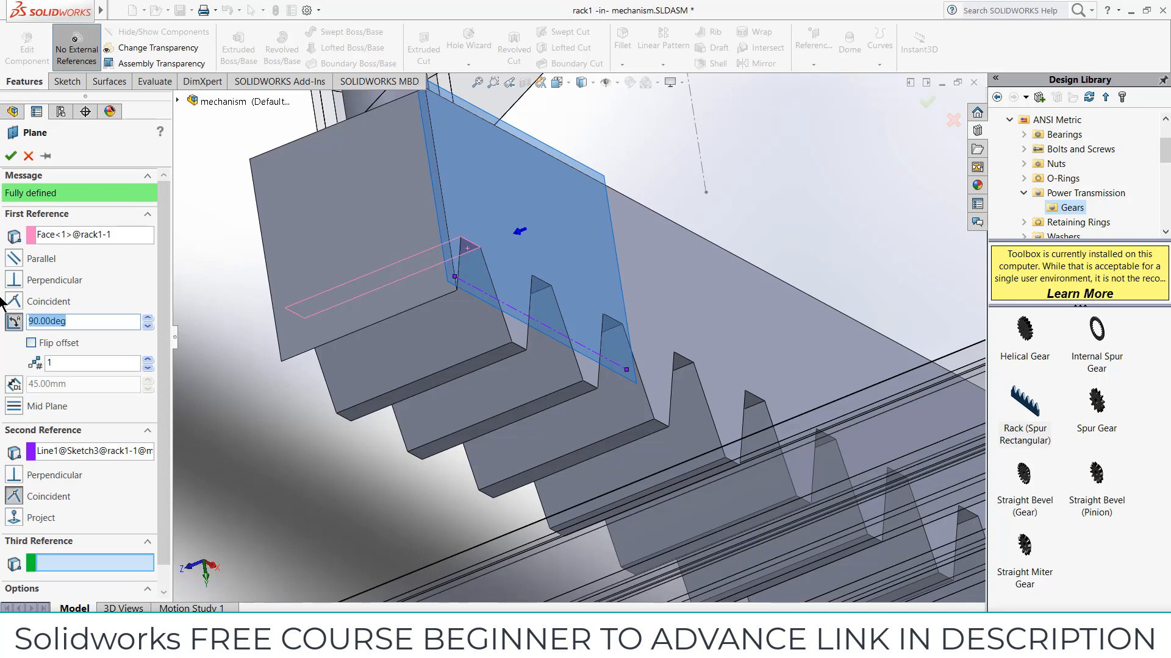
type("180")
key("Return")
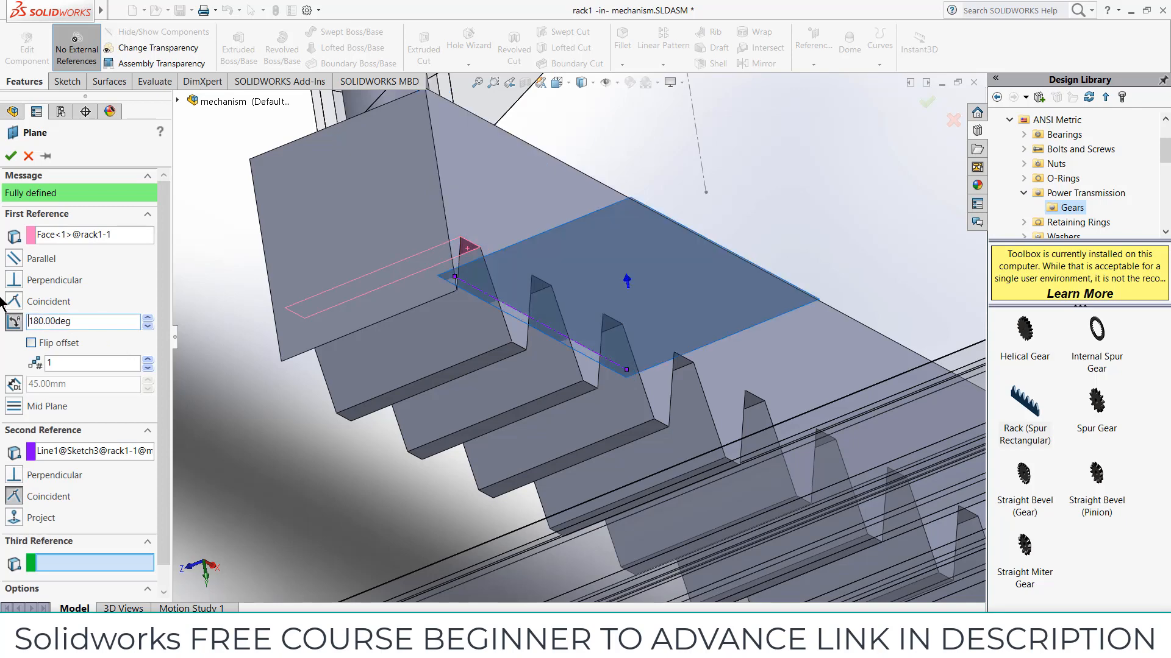
left_click(10, 156)
middle_click_drag(594, 226, 649, 250)
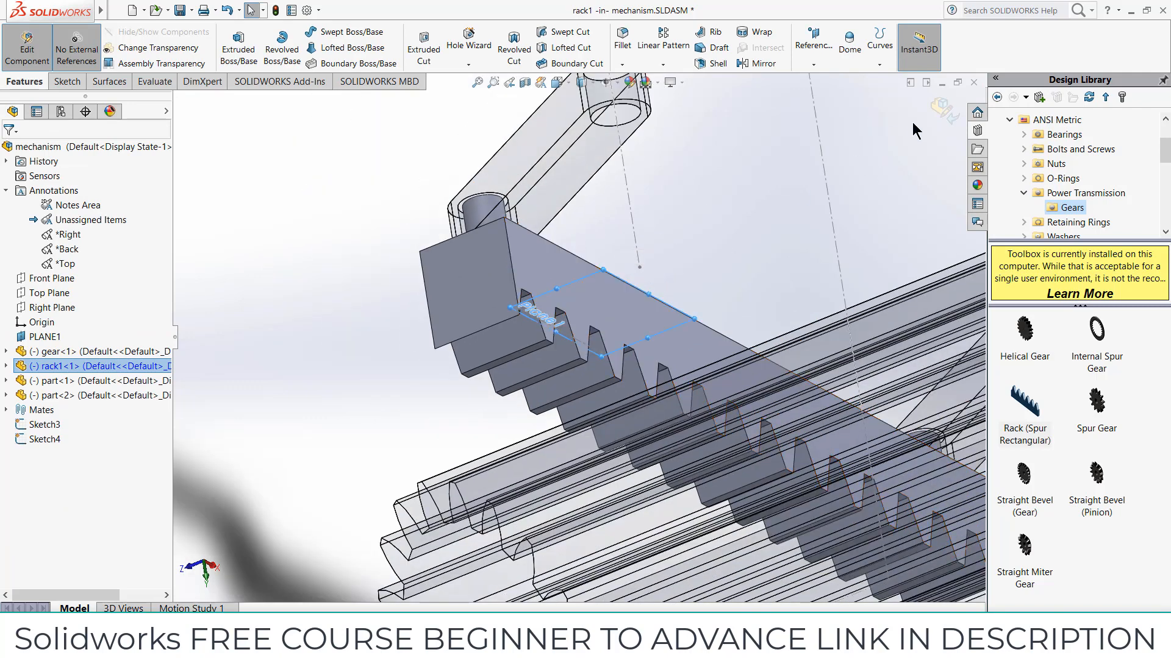
left_click(942, 108)
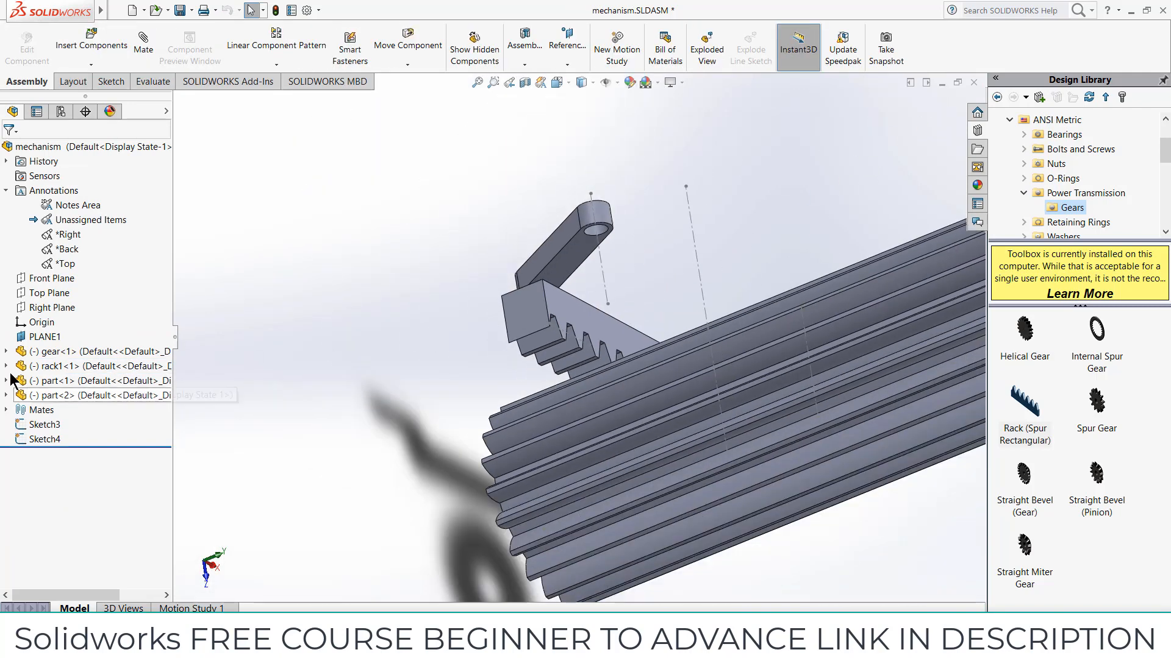
Step: Examine the rack's new Plane1 and its position relative to the gear
left_click(7, 351)
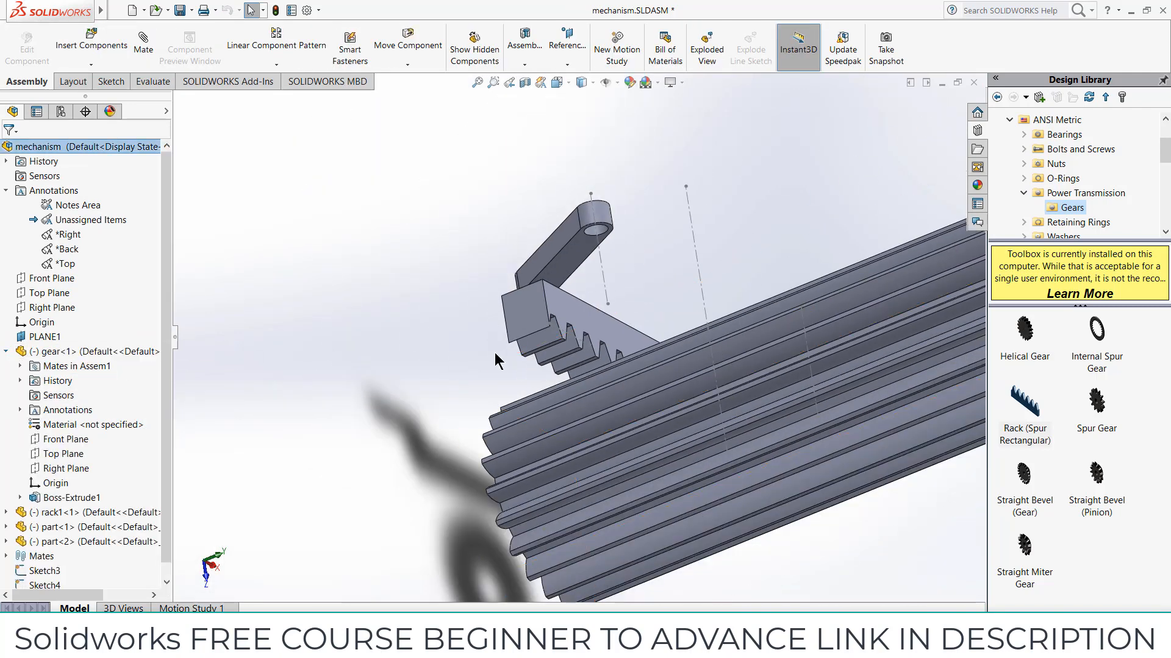
left_click(564, 314)
left_click(7, 512)
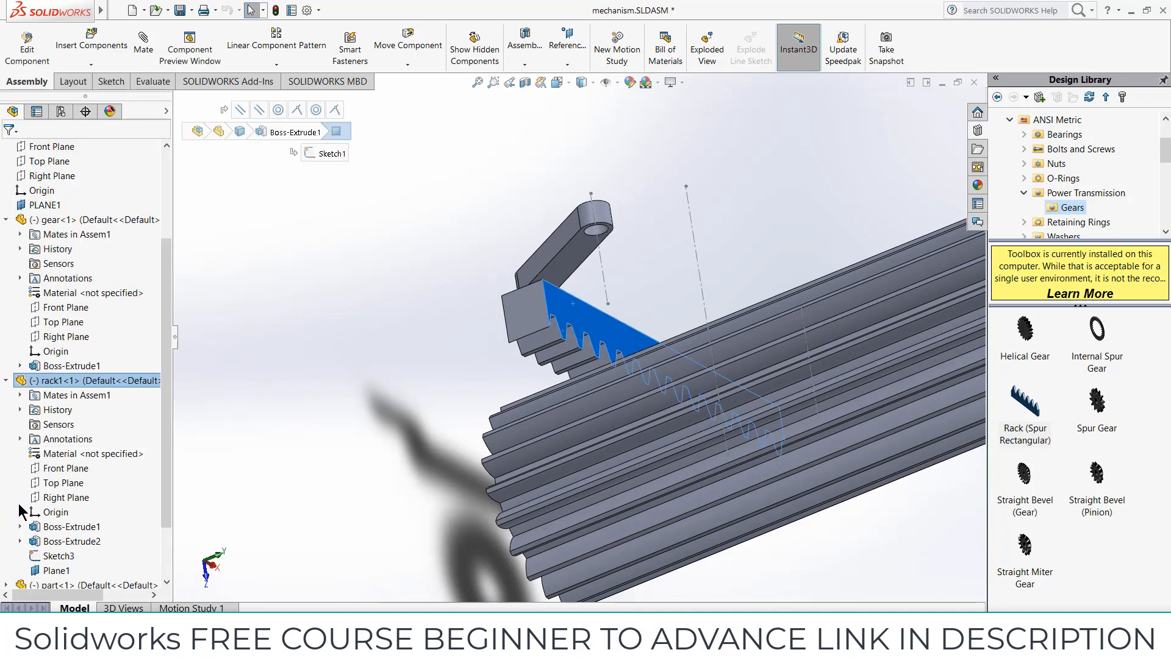
left_click(56, 571)
scroll(397, 425, "up", 2)
middle_click_drag(396, 419, 513, 329)
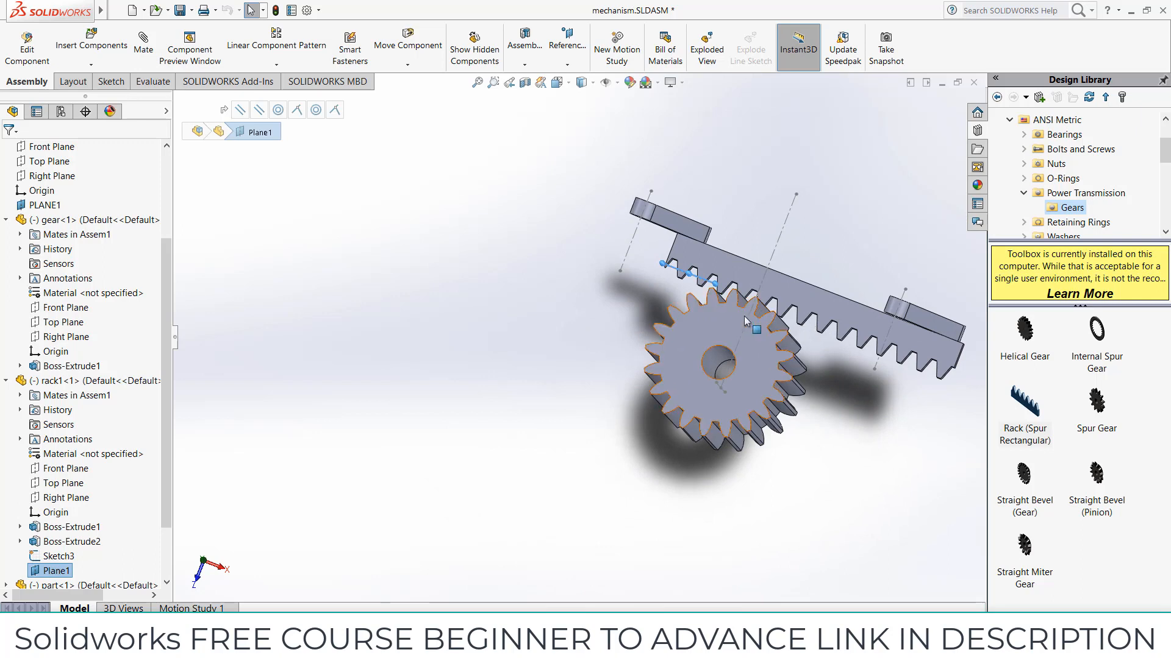
scroll(732, 341, "down", 2)
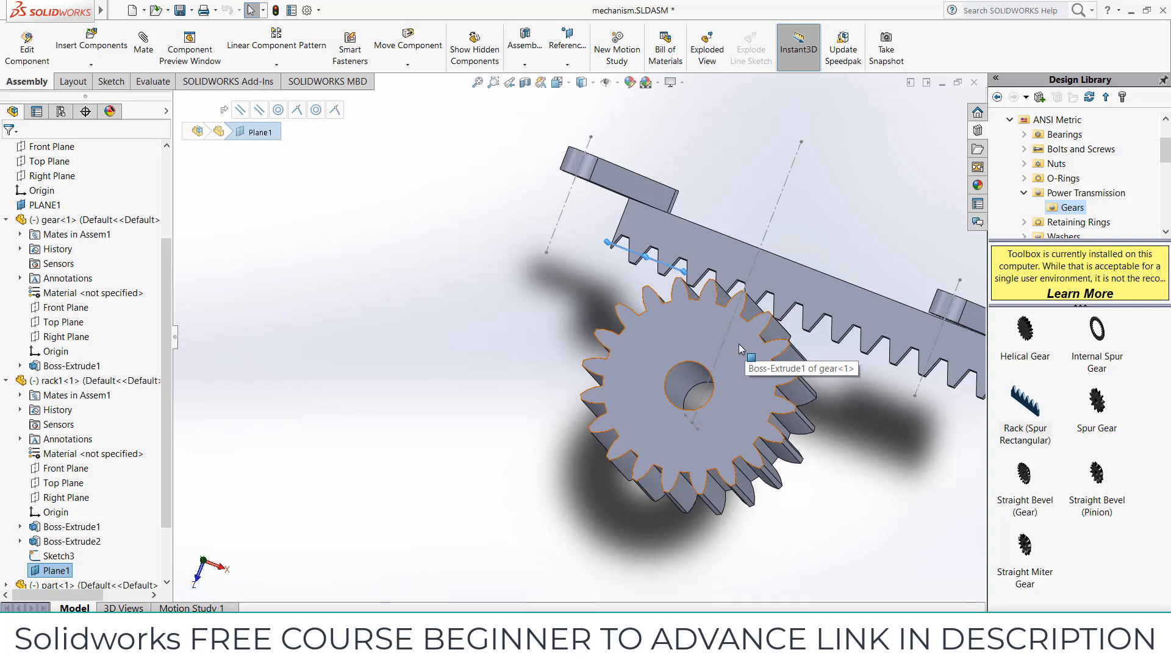
left_click(429, 342)
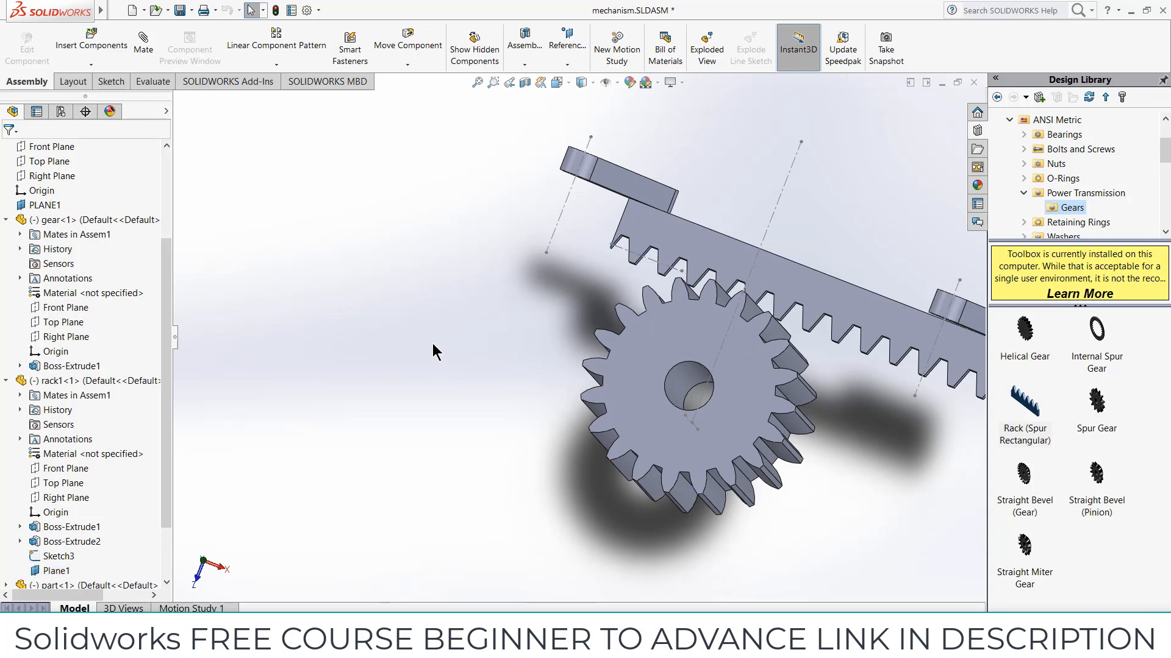
left_click(143, 42)
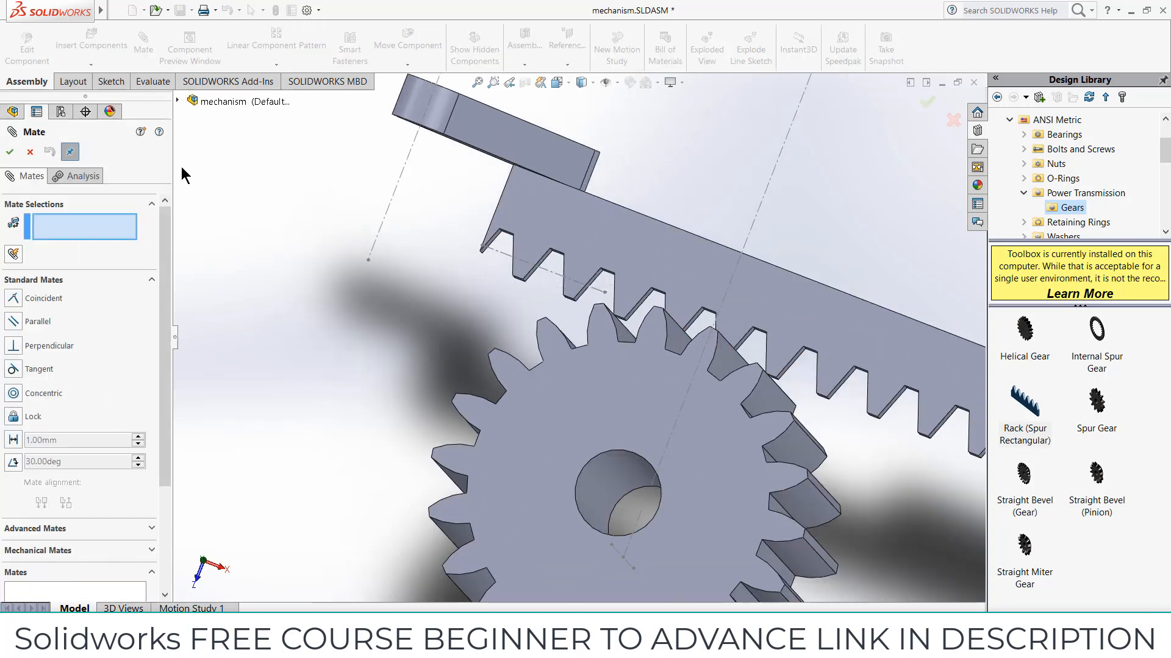
left_click(176, 100)
scroll(244, 487, "down", 2)
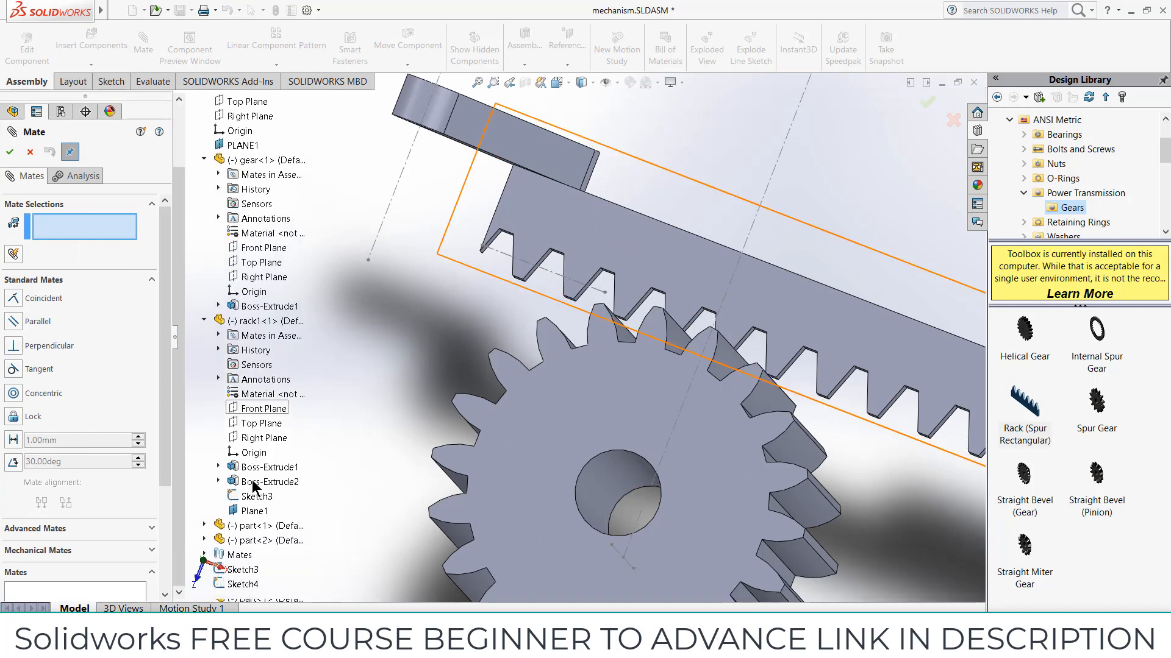
left_click(253, 512)
key("f")
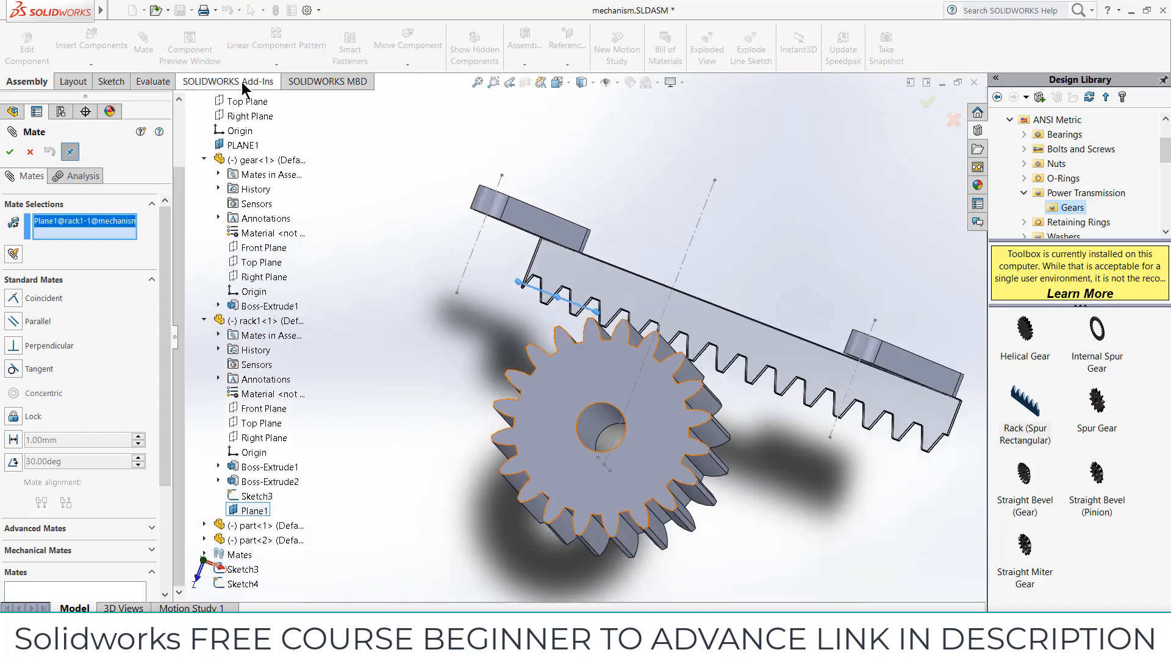
scroll(273, 174, "up", 2)
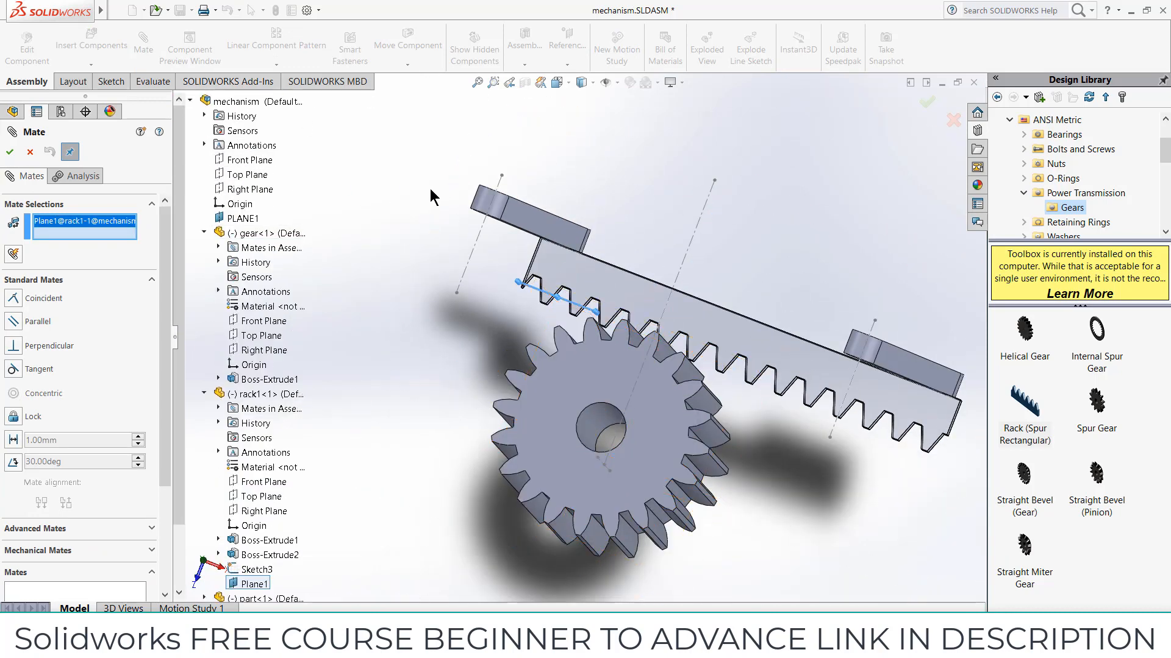
middle_click_drag(430, 189, 427, 194)
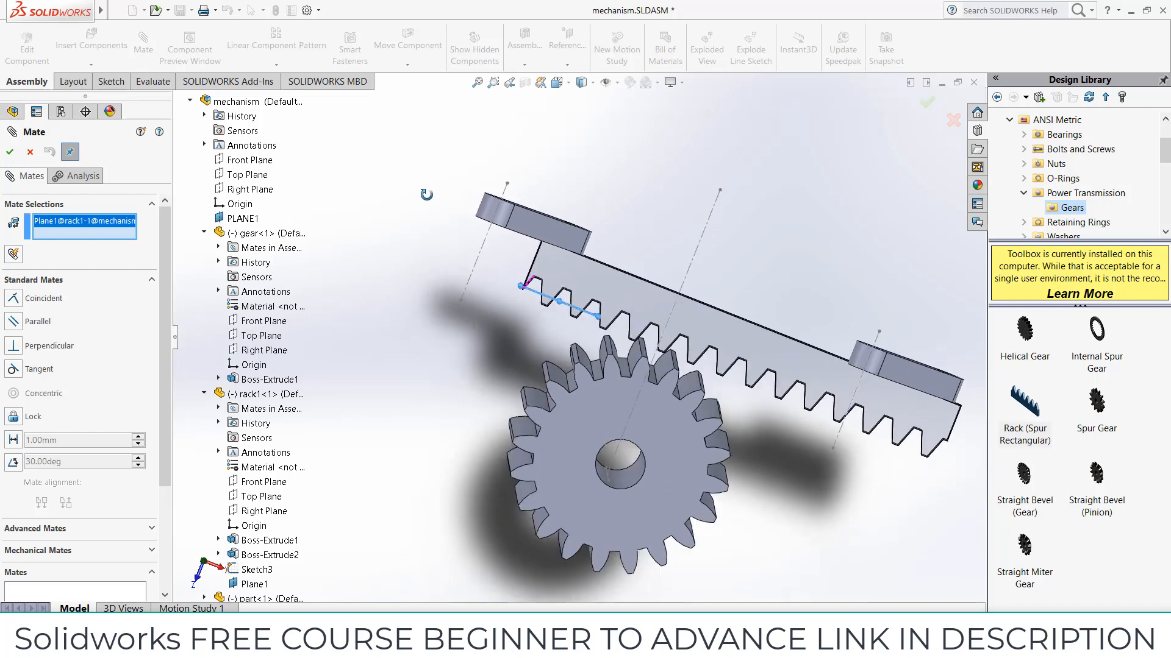
left_click(34, 153)
Step: Change the gear's Coincident2 mate between its bore face and the Sketch3 line to a concentric mate
scroll(661, 498, "down", 2)
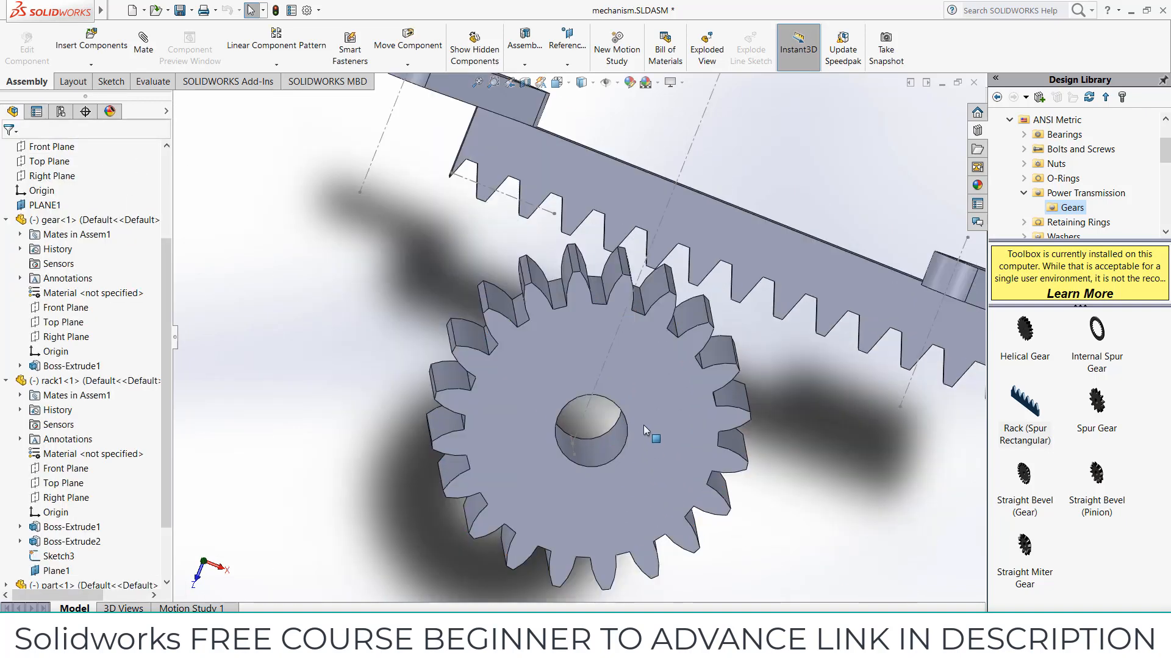
left_click(643, 425)
left_click(19, 235)
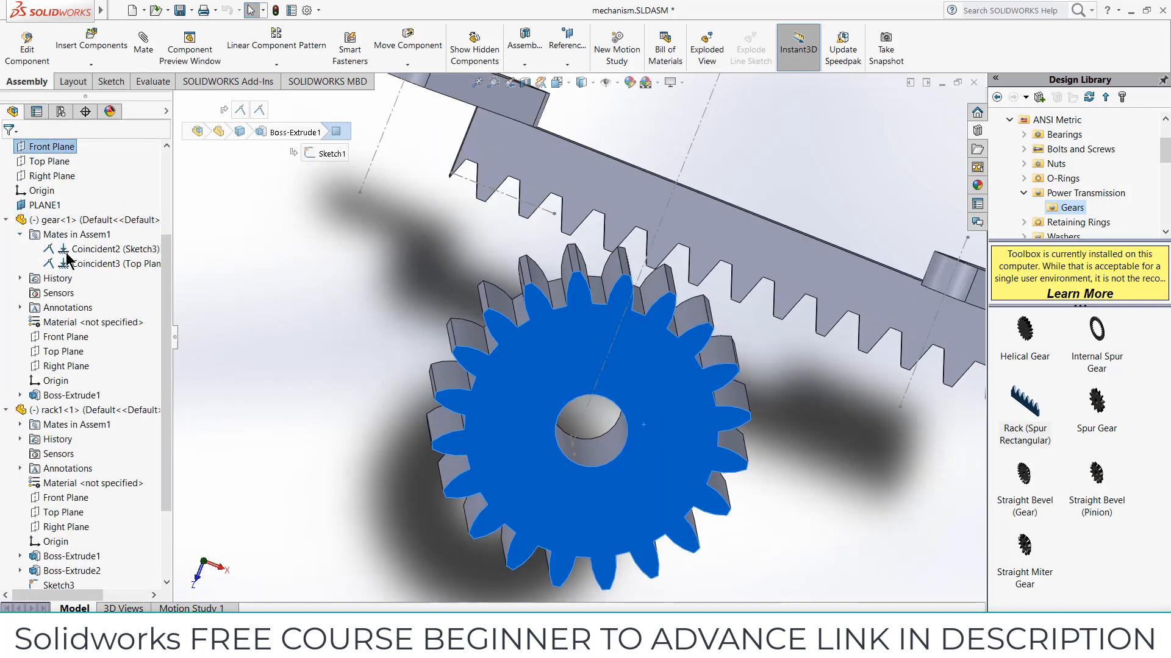
left_click(82, 249)
left_click(85, 220)
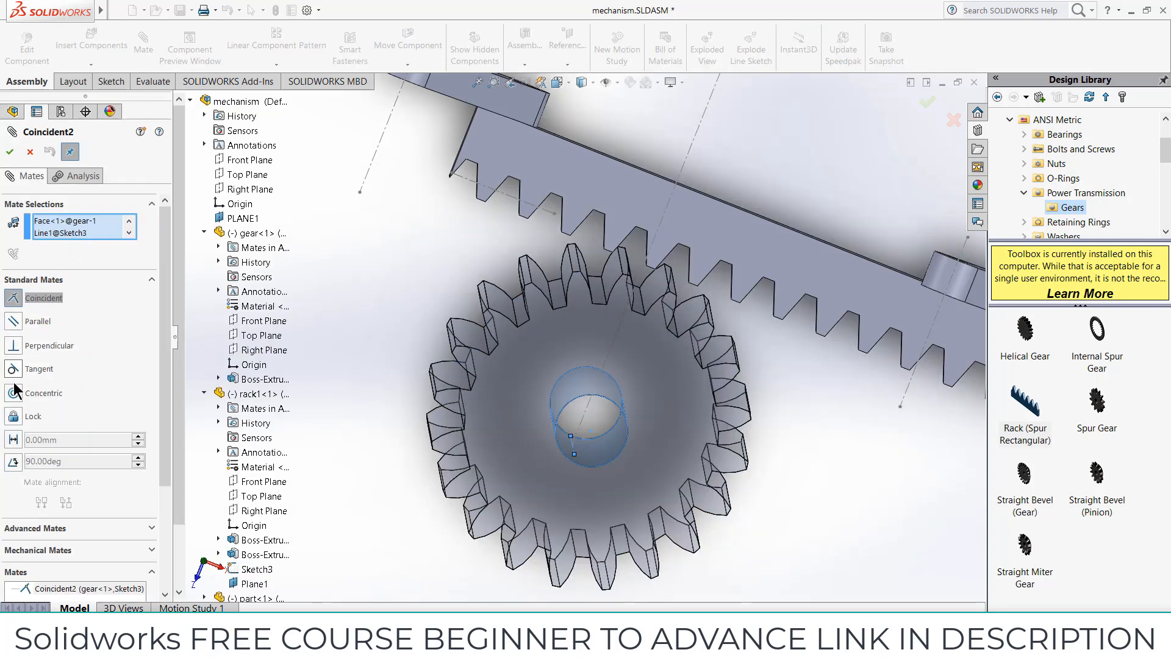
left_click(15, 393)
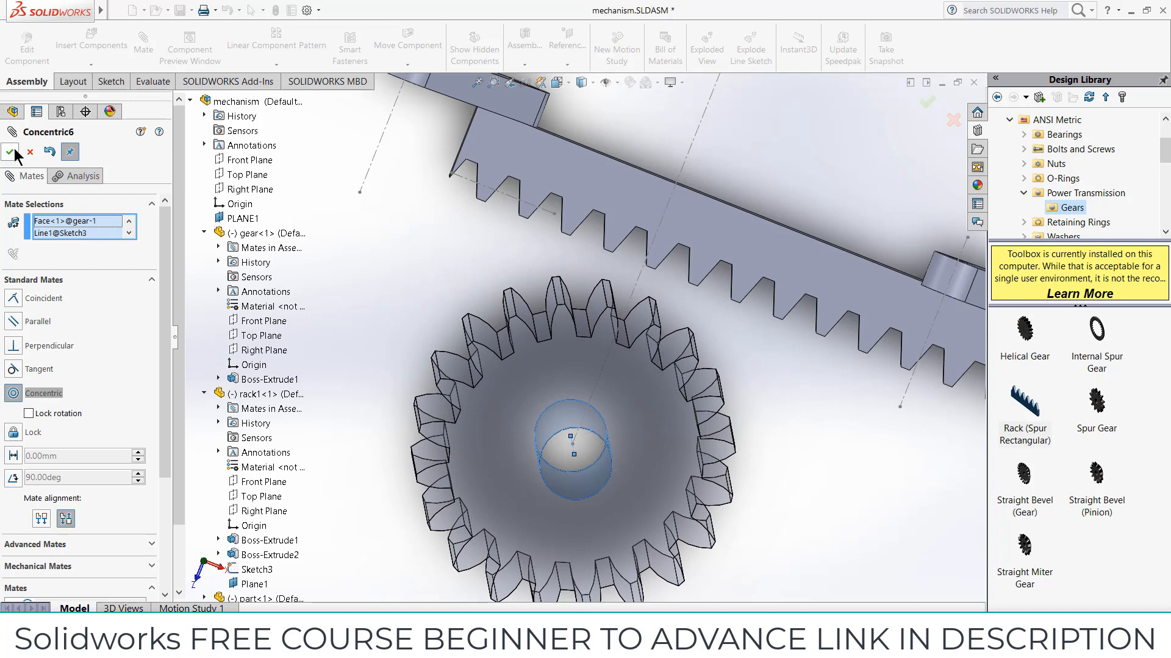
left_click(10, 152)
left_click(30, 153)
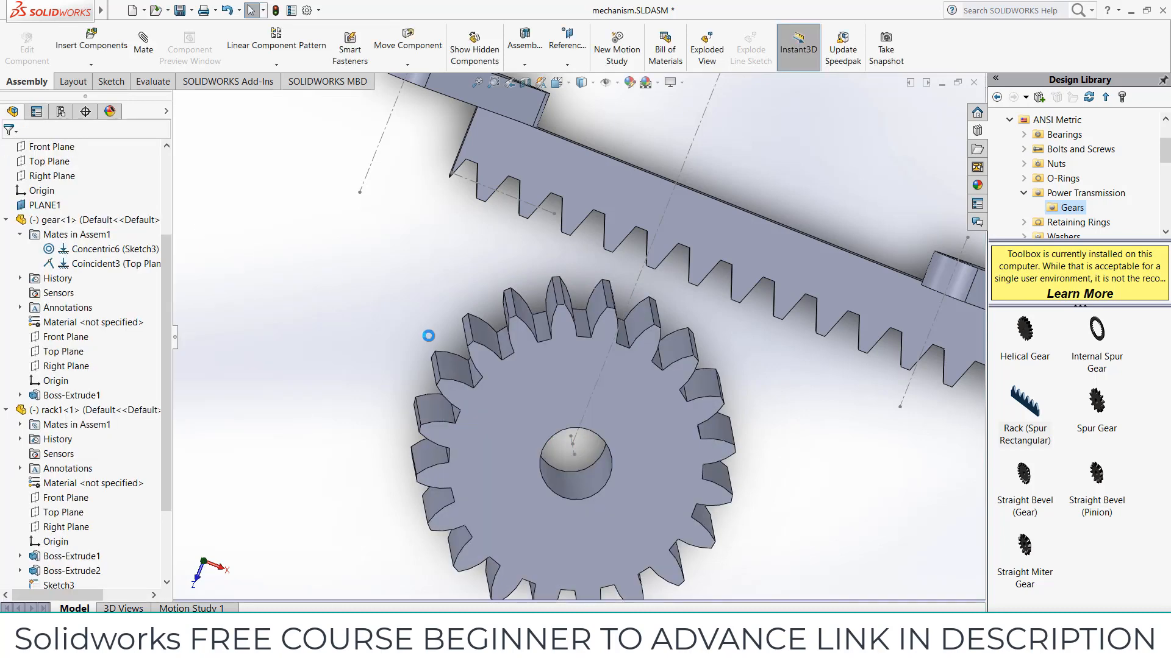
Step: Add a 30 mm distance mate between the rack's Plane1 and the assembly's Front Plane
scroll(430, 337, "up", 3)
mouse_move(584, 368)
middle_mouse_down()
mouse_move(587, 329)
mouse_move(579, 361)
middle_mouse_up()
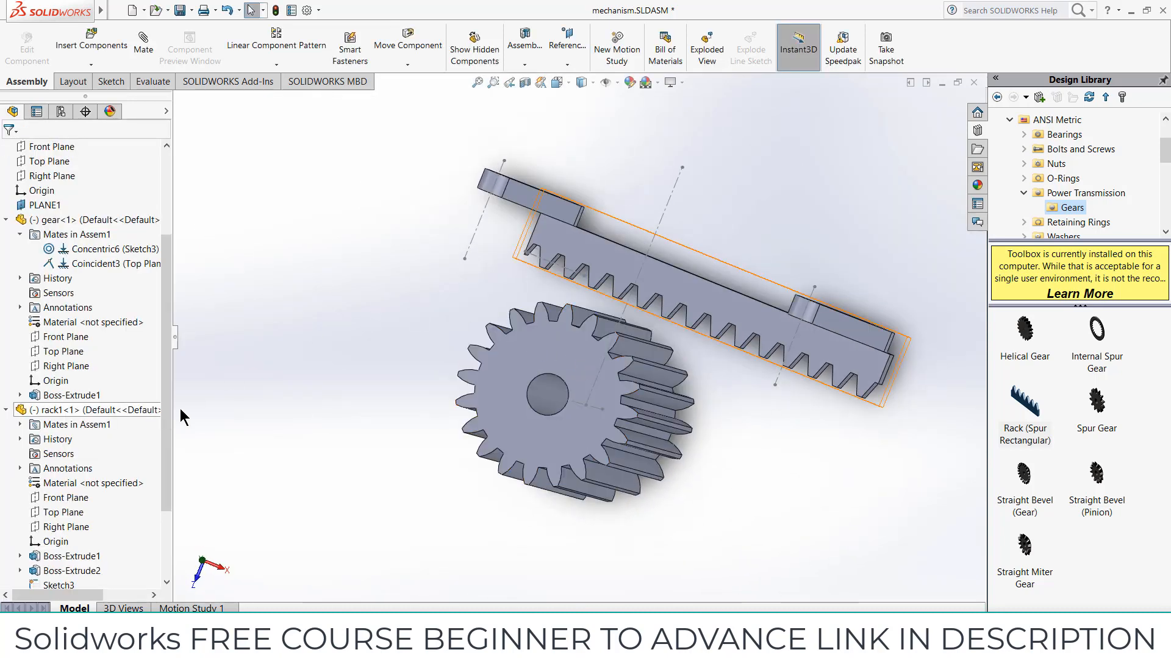
middle_click_drag(461, 292, 470, 253)
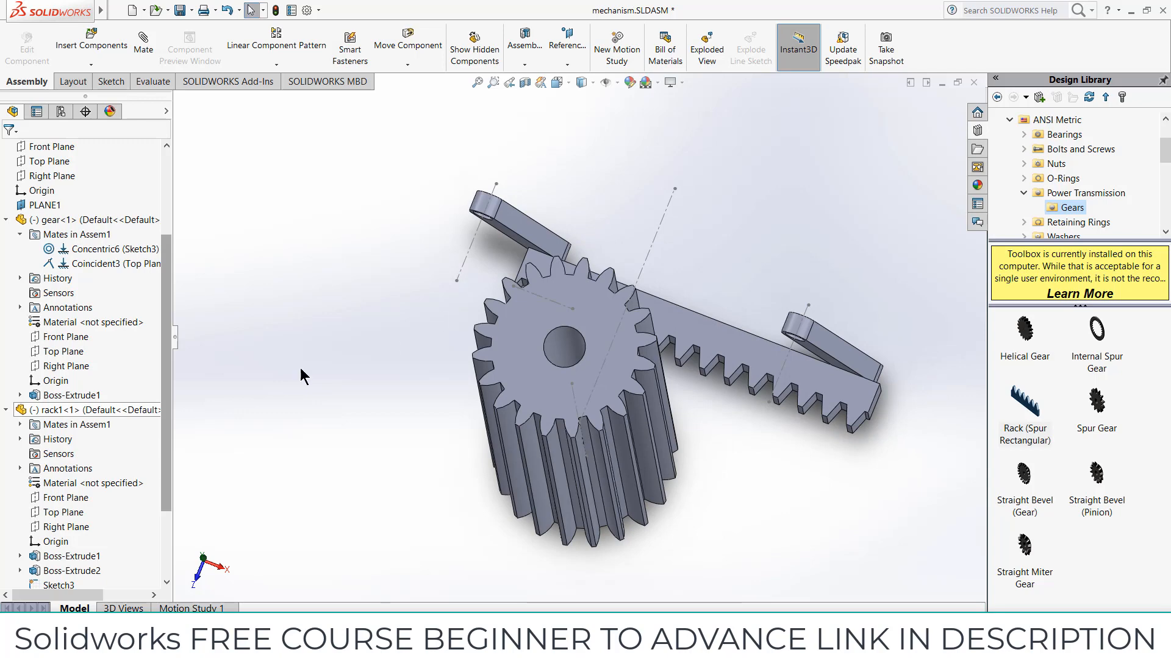
left_click(149, 58)
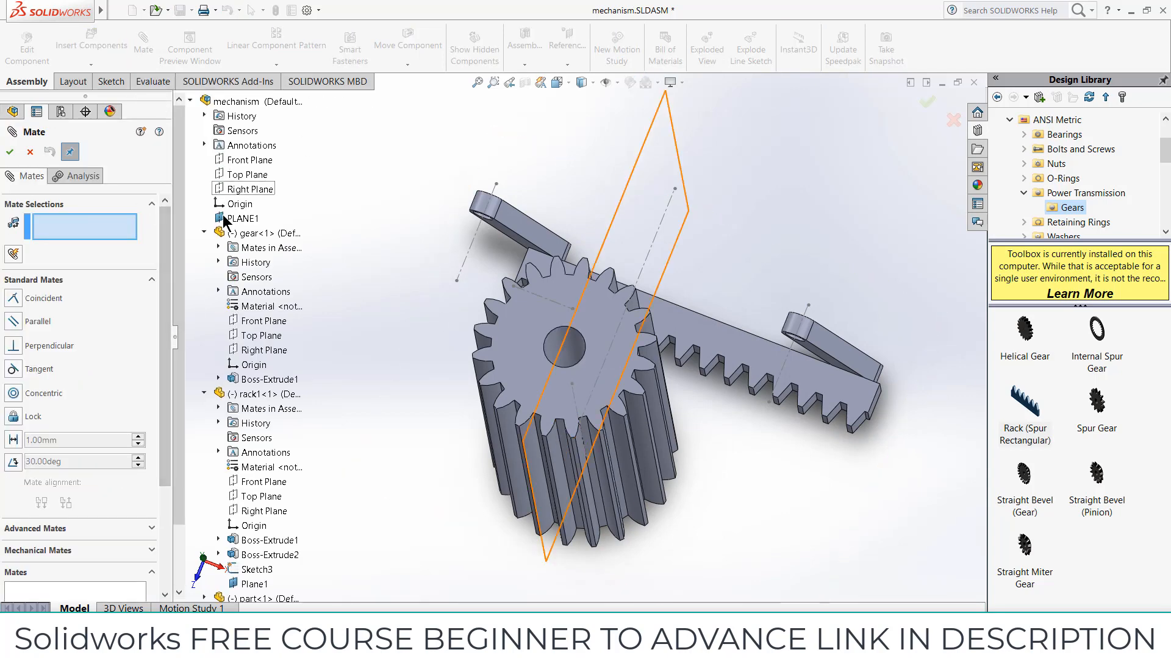
left_click(204, 233)
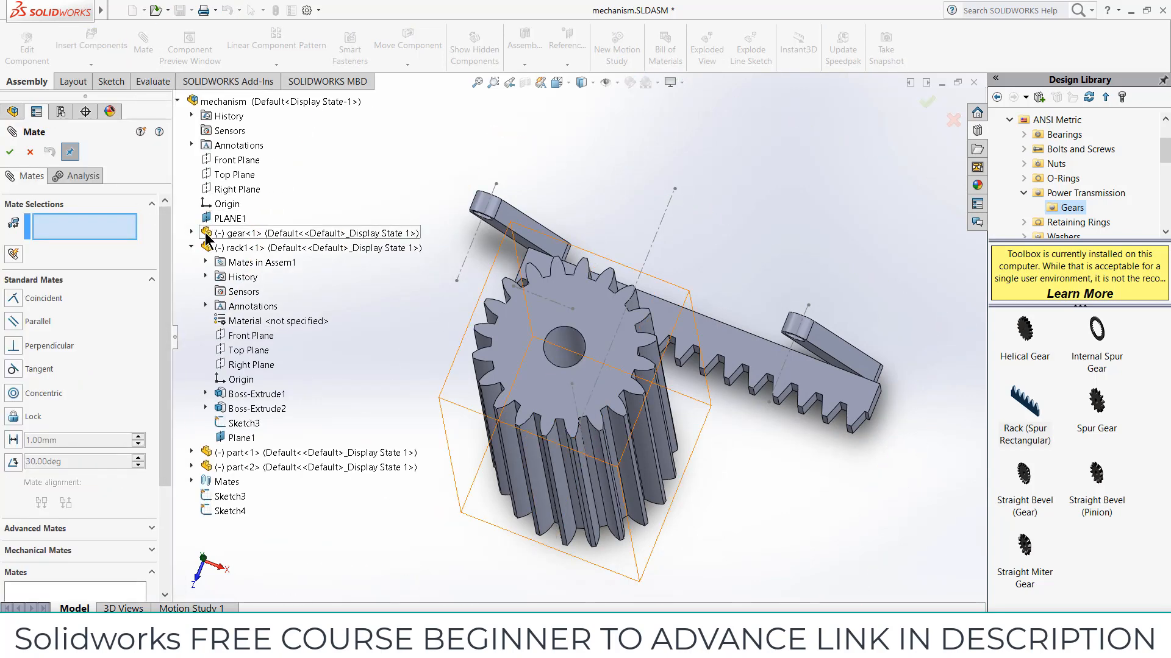
left_click(243, 438)
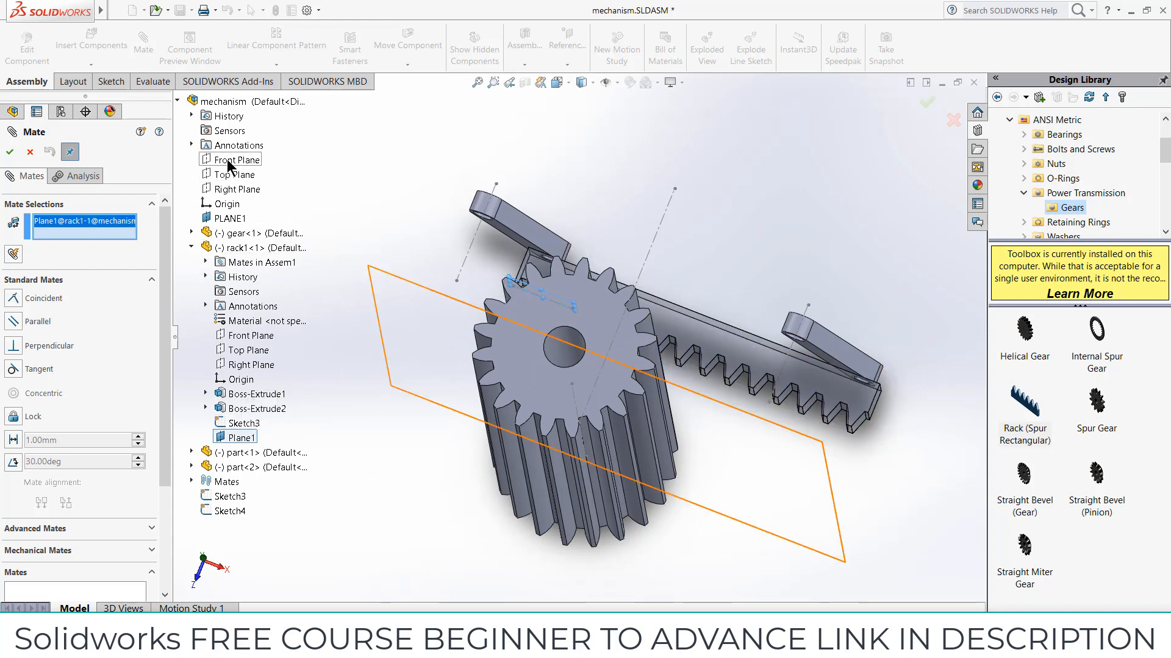
left_click(228, 162)
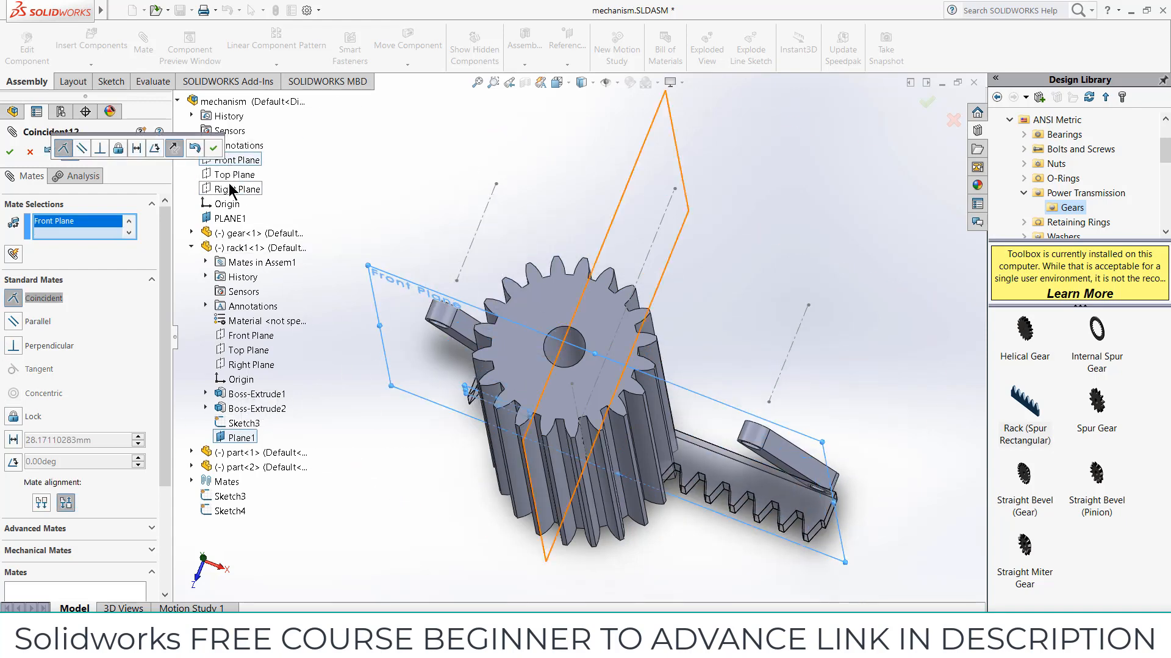
left_click(139, 148)
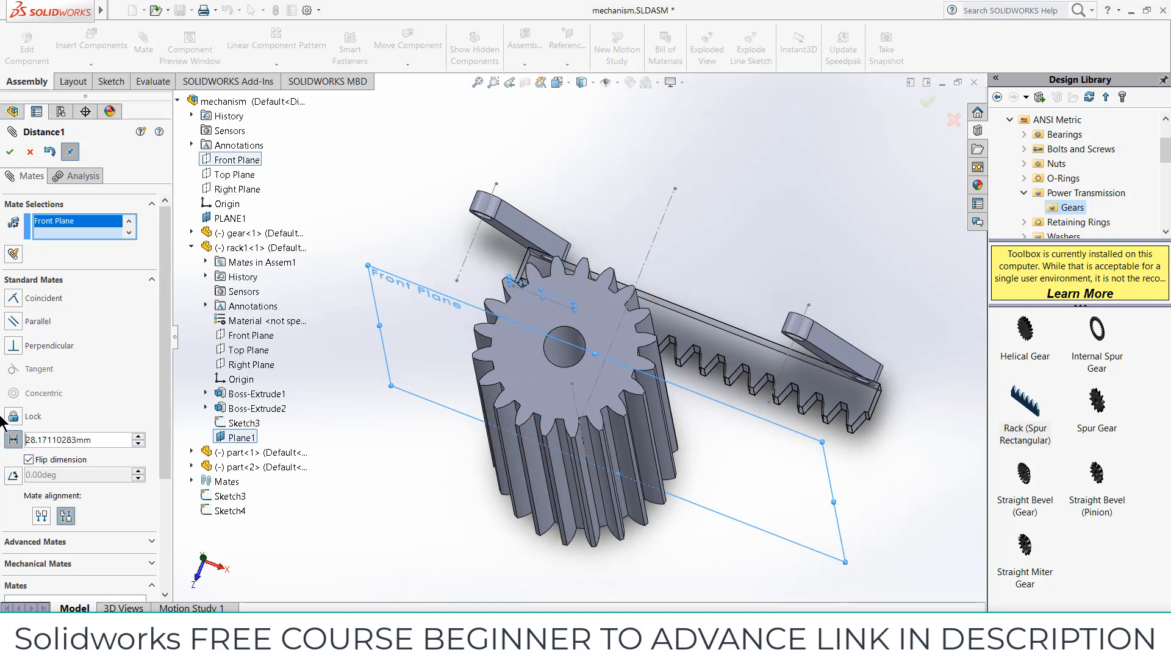
left_click_drag(105, 445, 1, 431)
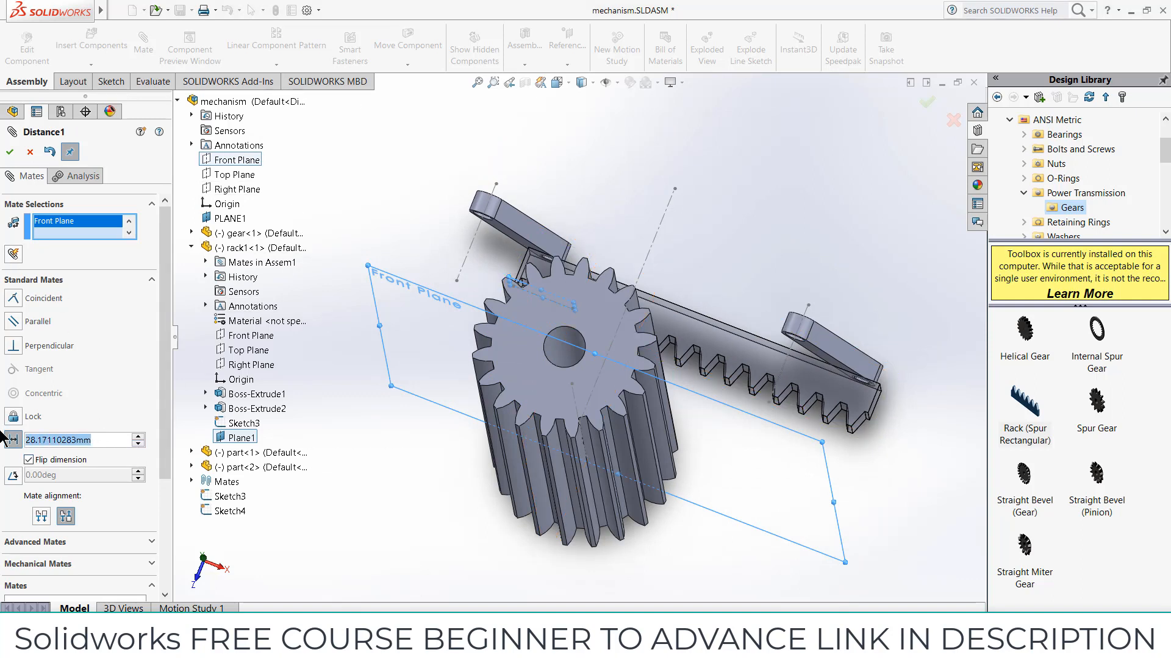
type("30")
key("Return")
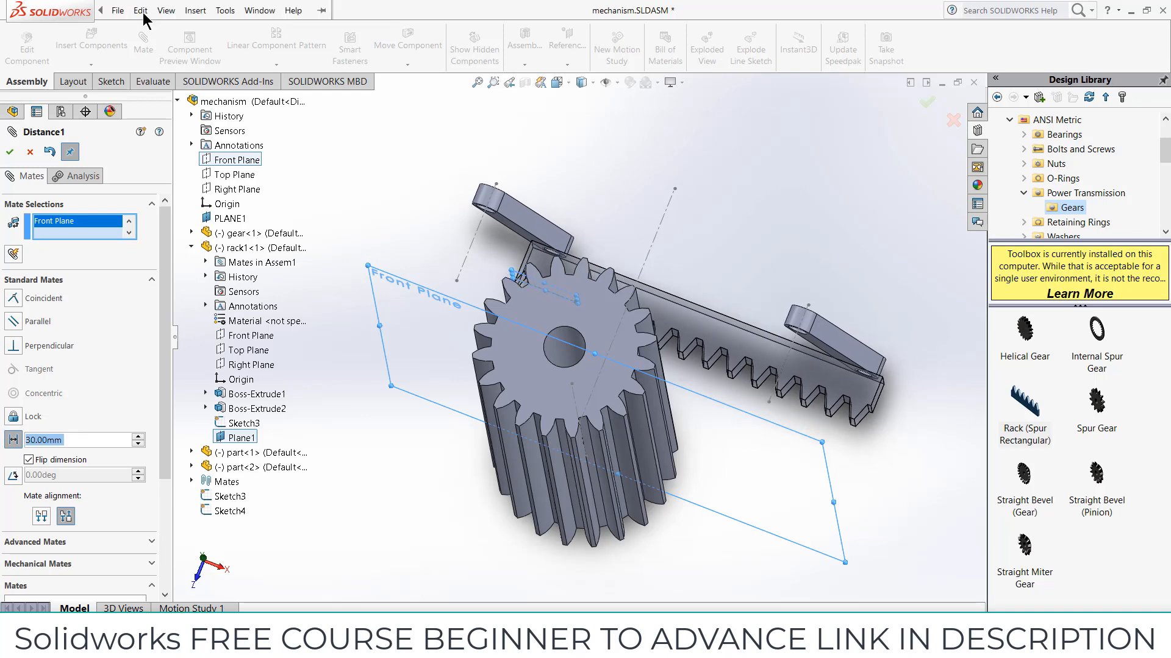
left_click(142, 11)
left_click(10, 154)
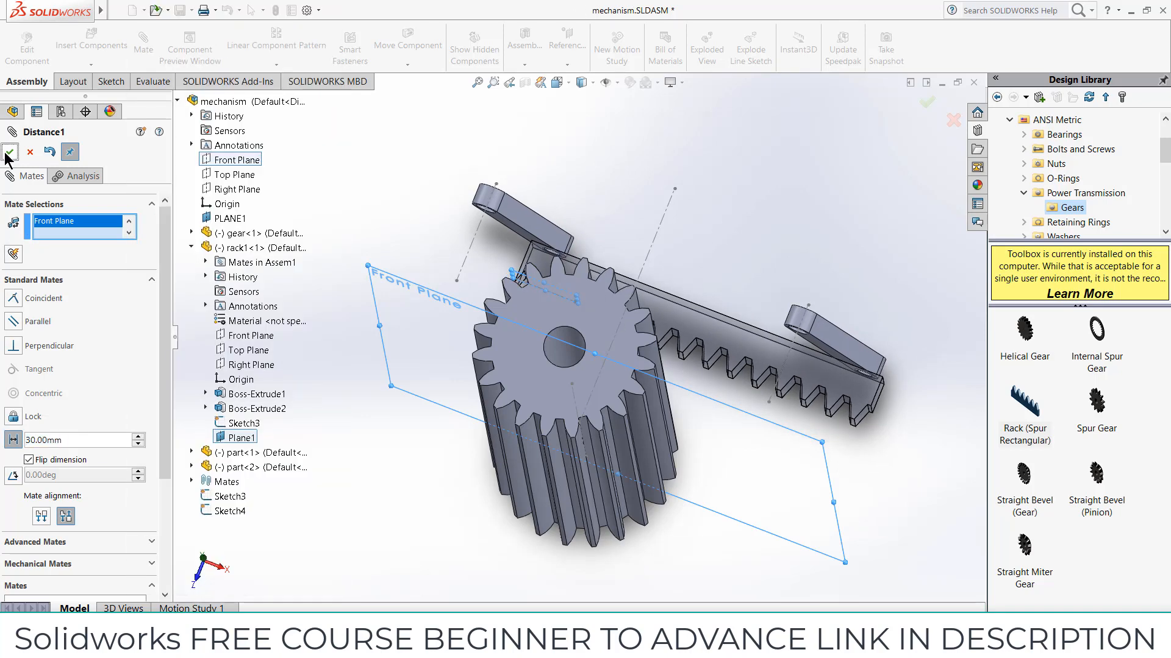
left_click(10, 152)
left_click(587, 290)
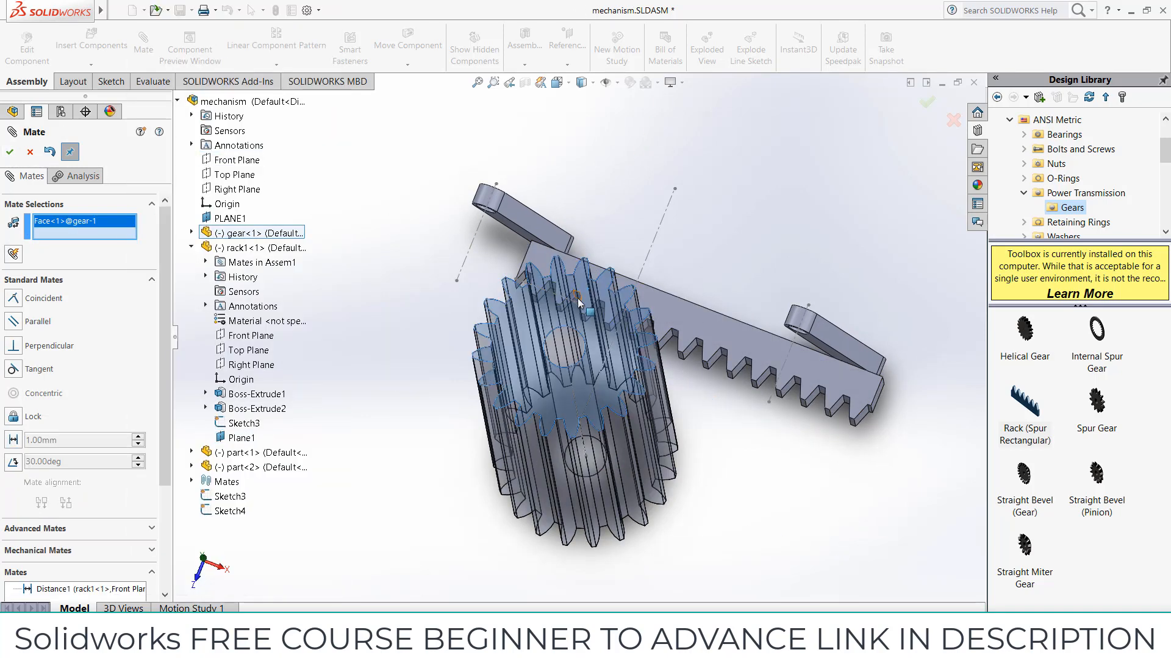
left_click(30, 152)
Step: View the gear face straight on and try a 15 mm value for the distance mate between the rack's Plane1 and the Front Plane
left_click(604, 296)
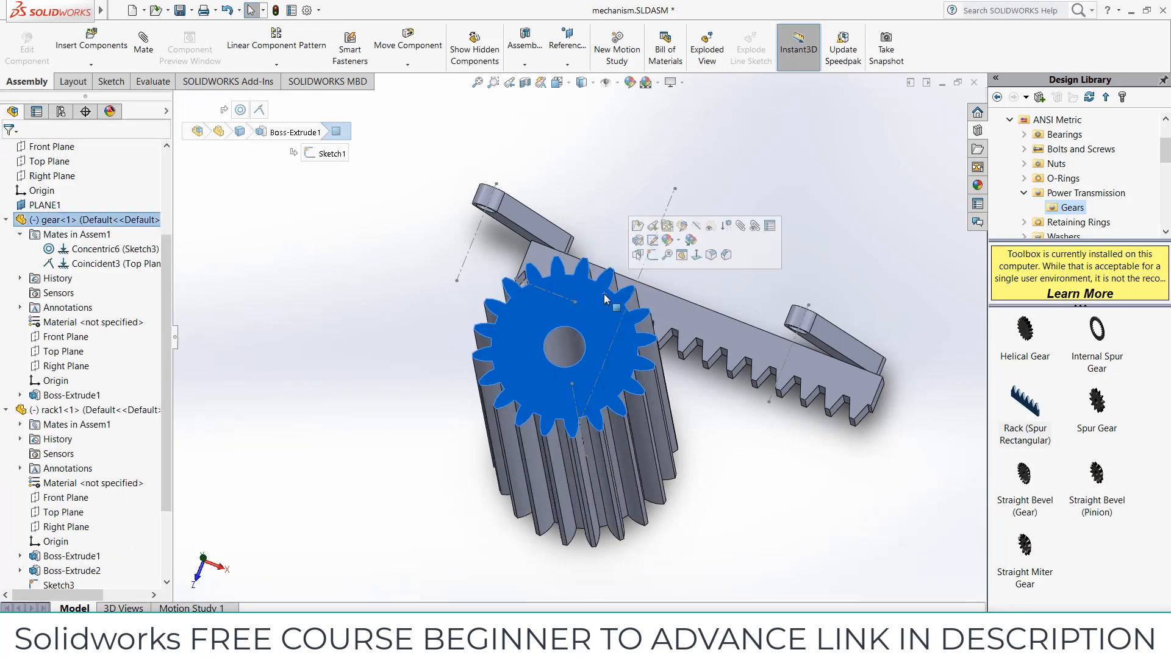
key("ctrl+8")
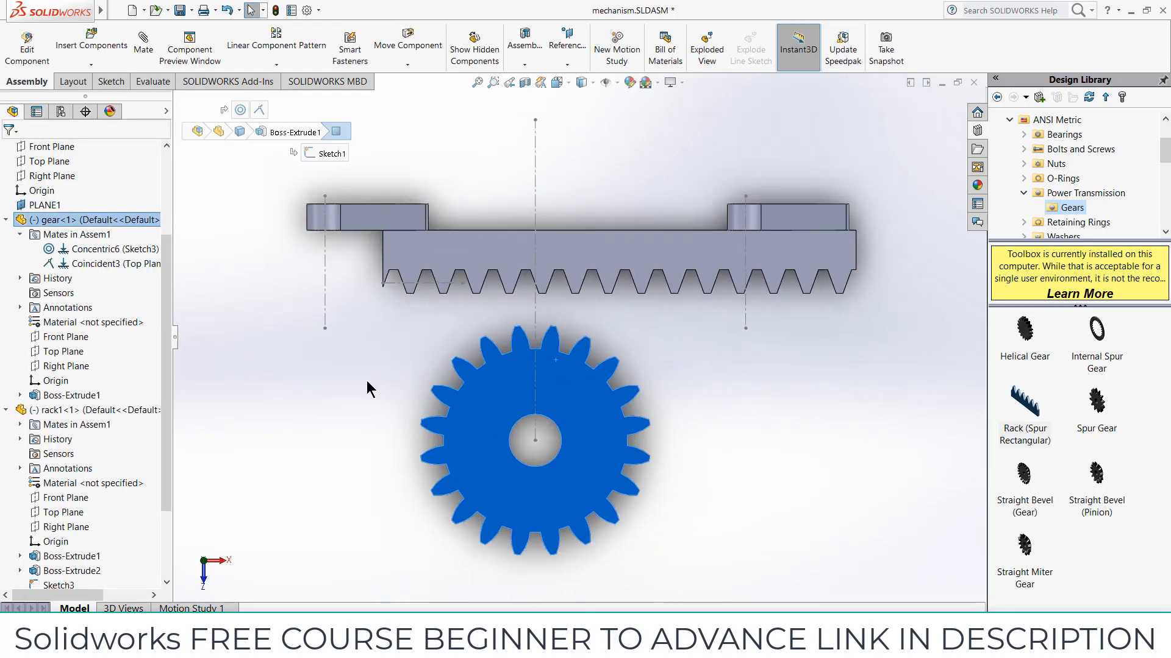
scroll(61, 488, "down", 3)
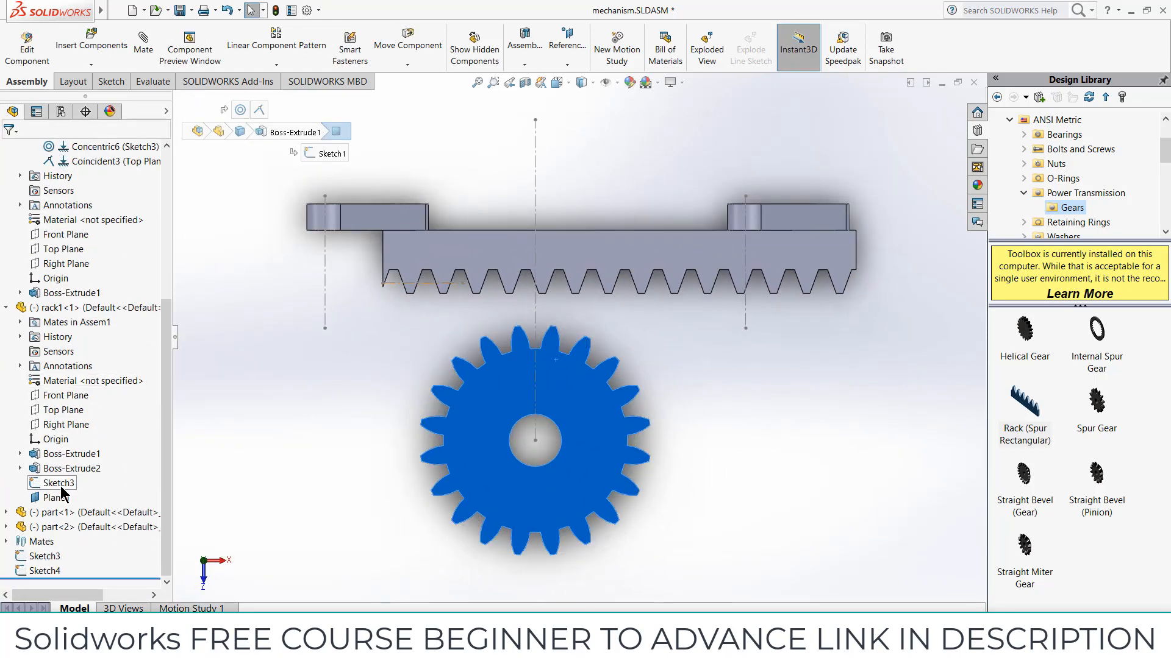
left_click(6, 542)
right_click(52, 569)
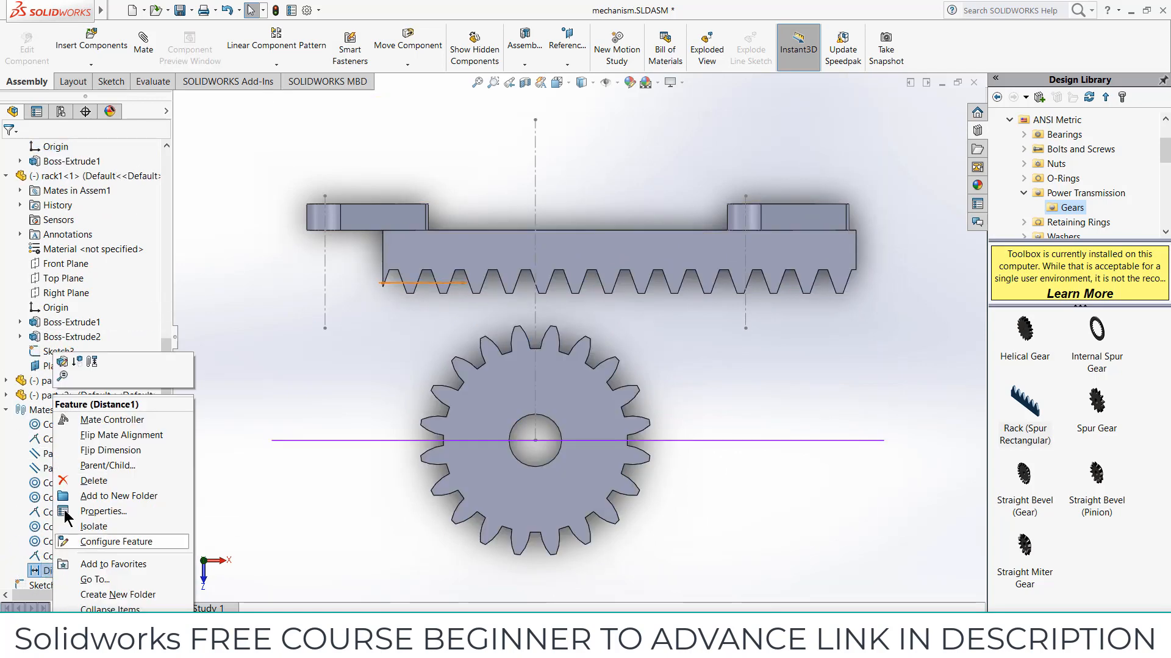
left_click(60, 364)
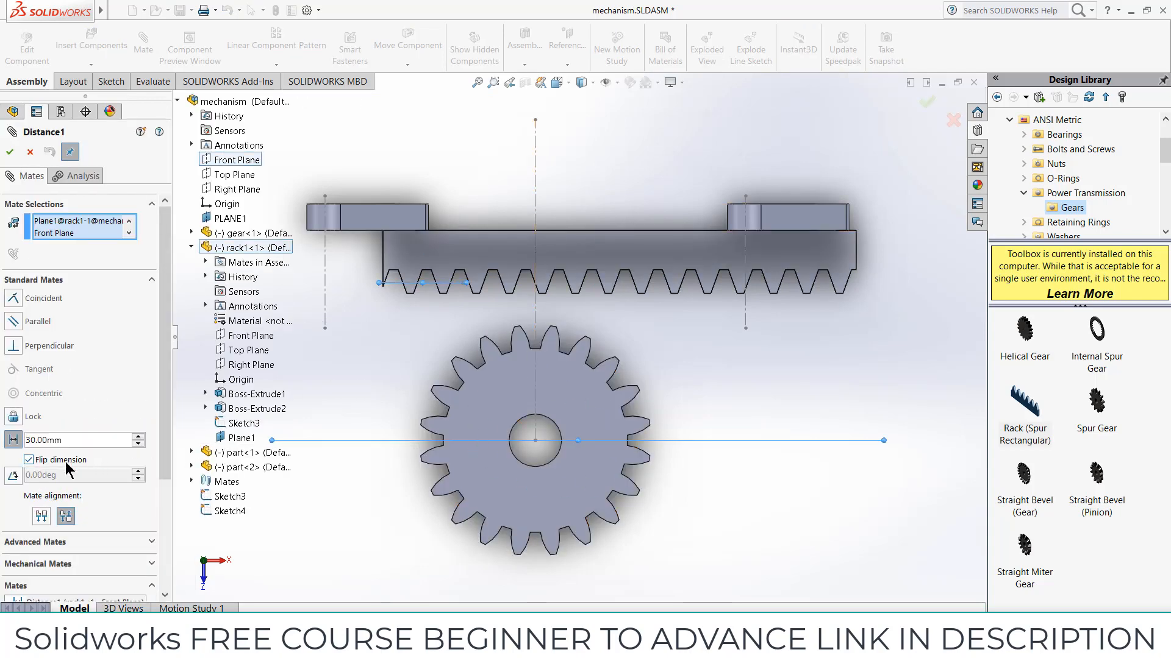
left_click(78, 439)
type("15")
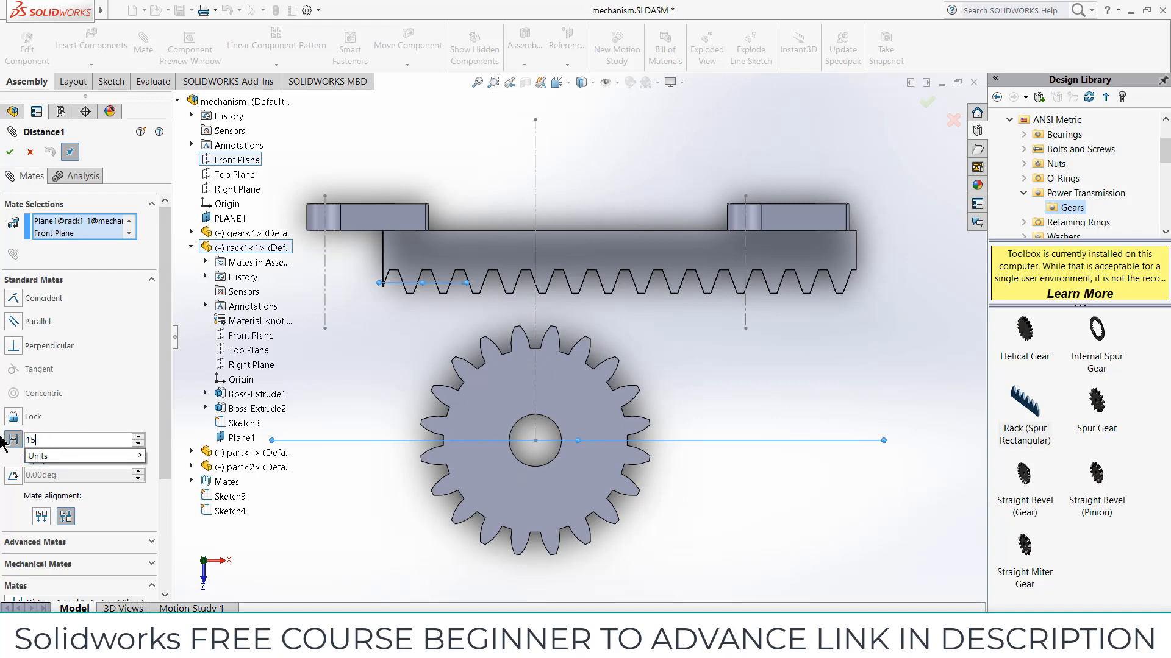
key("Return")
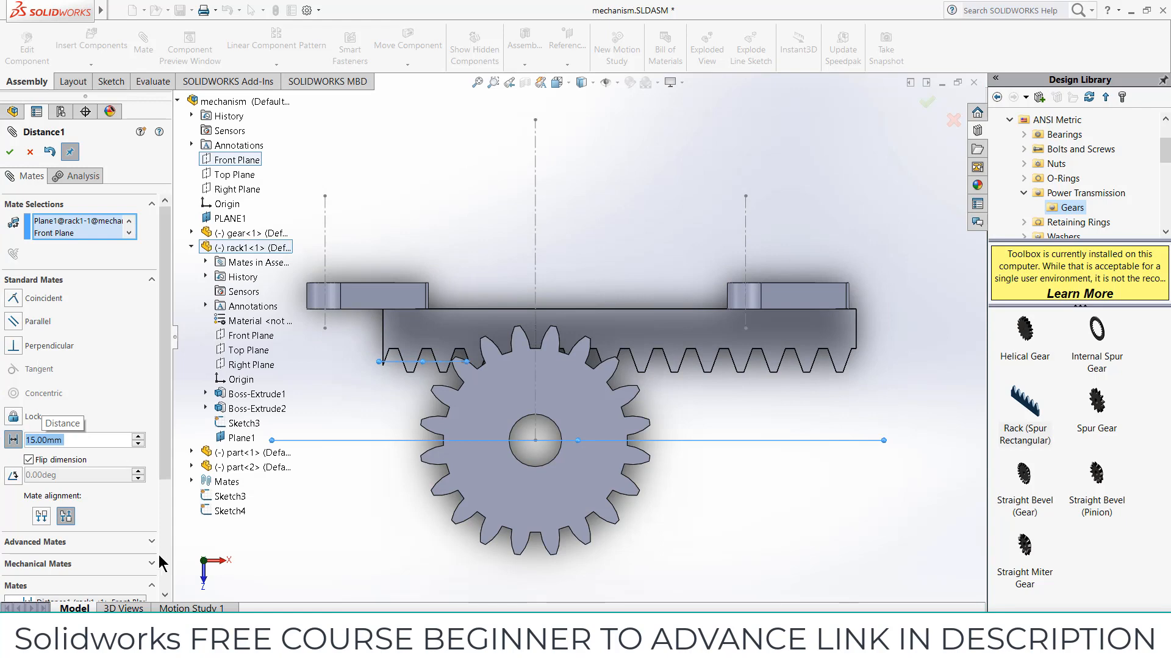
left_click(10, 152)
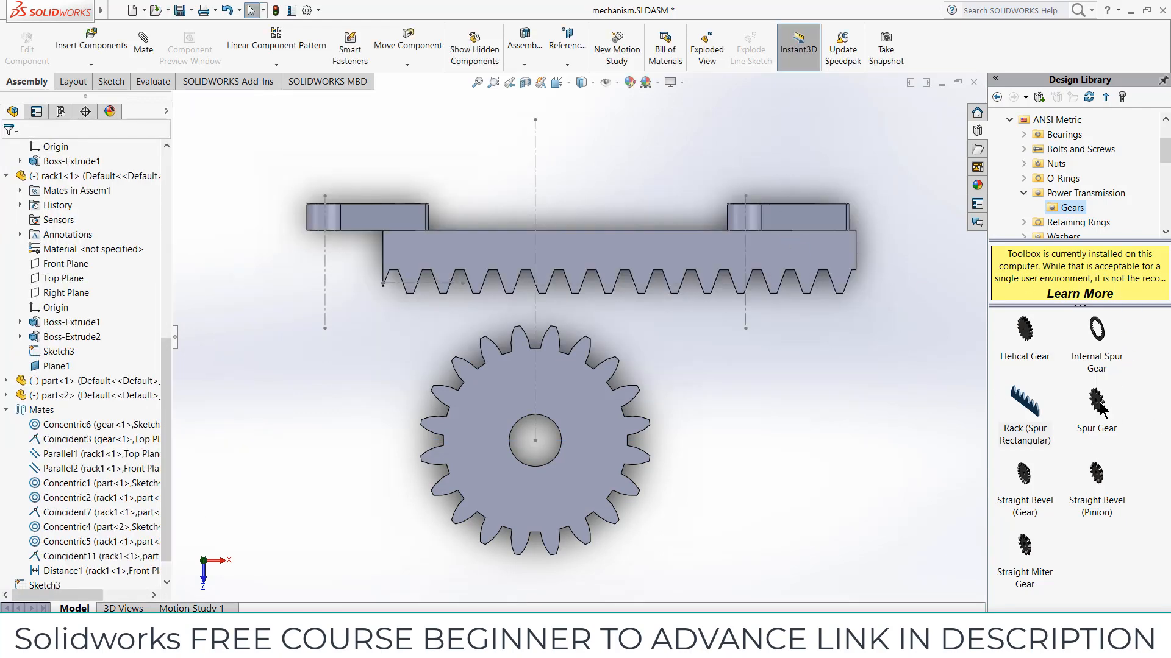
Step: Check the Toolbox spur gear's properties without inserting it, and set the distance mate between the rack's Plane1 and the Front Plane to 20 mm
left_click_drag(1100, 407, 744, 404)
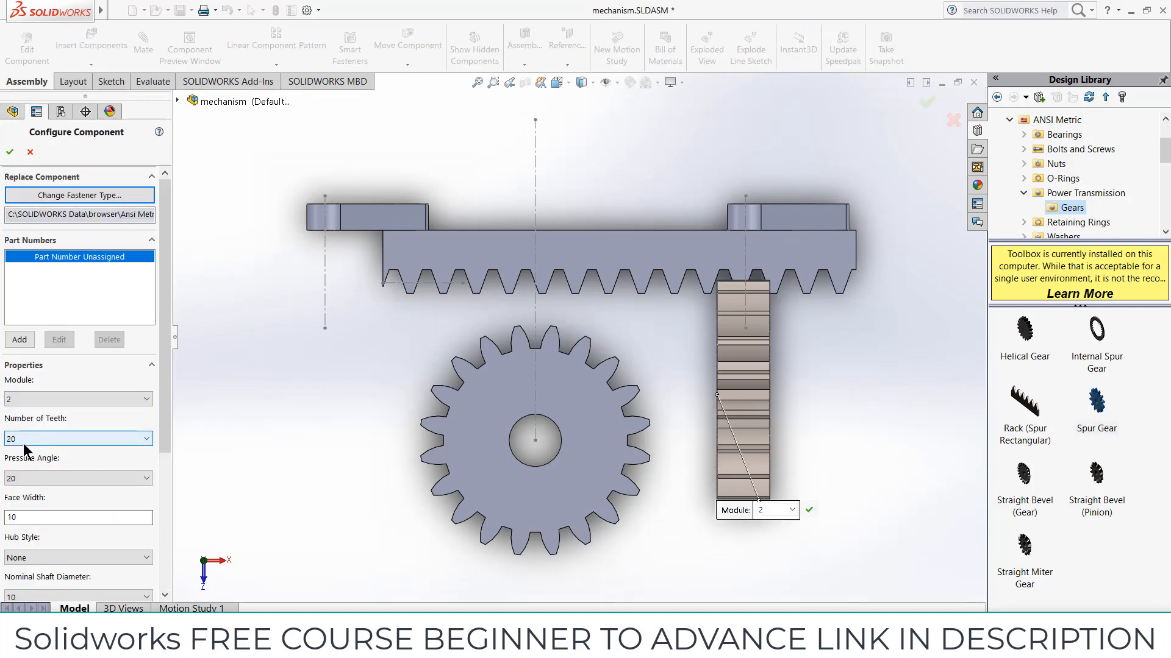
left_click(30, 153)
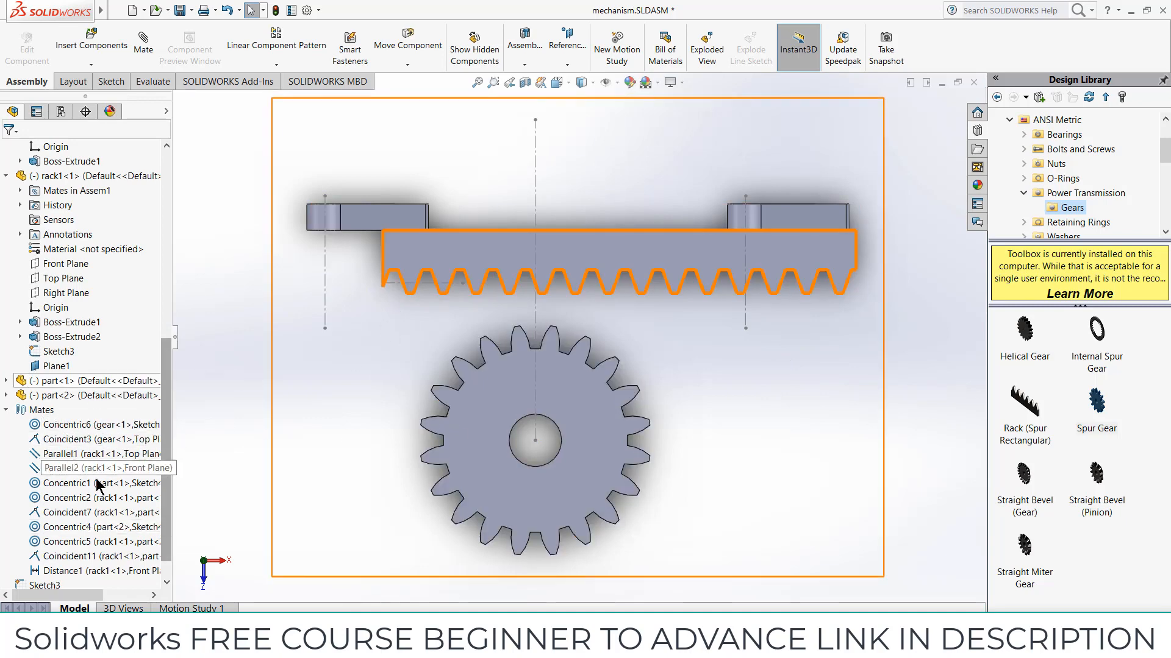
scroll(100, 482, "down", 1)
right_click(73, 542)
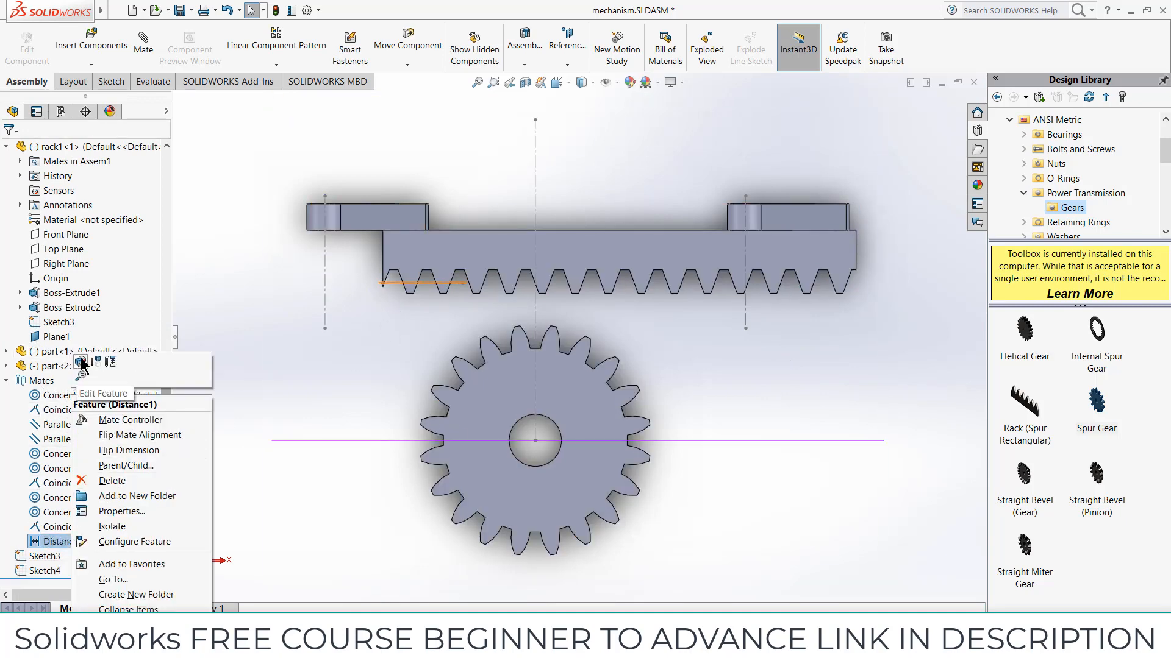
left_click(83, 364)
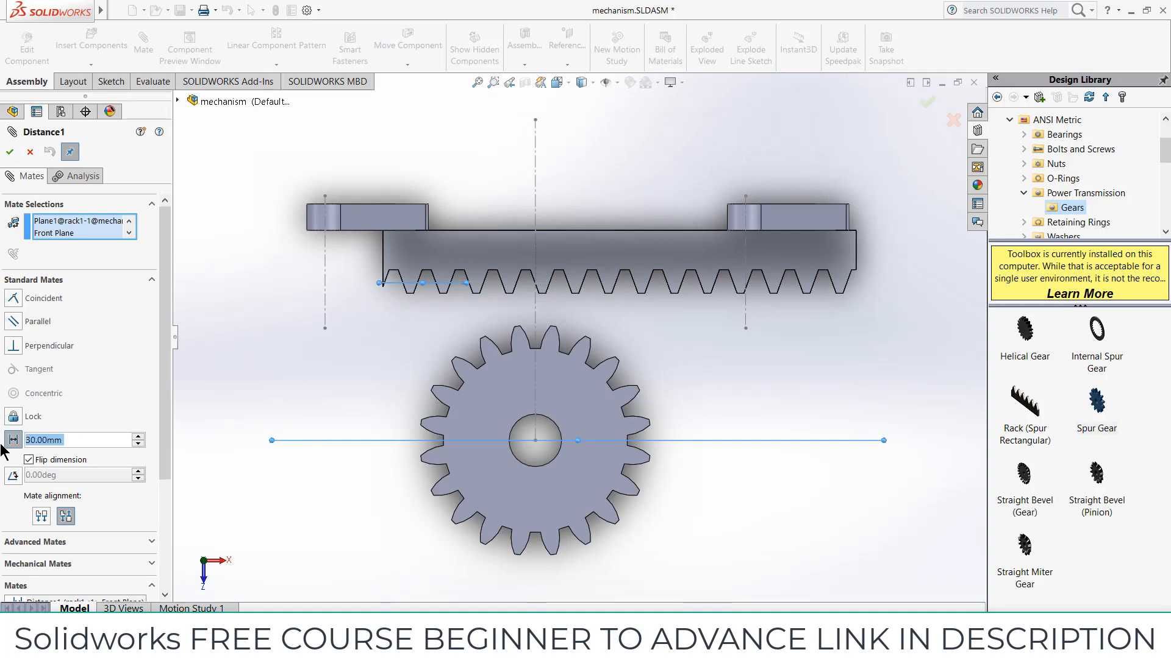
type("20")
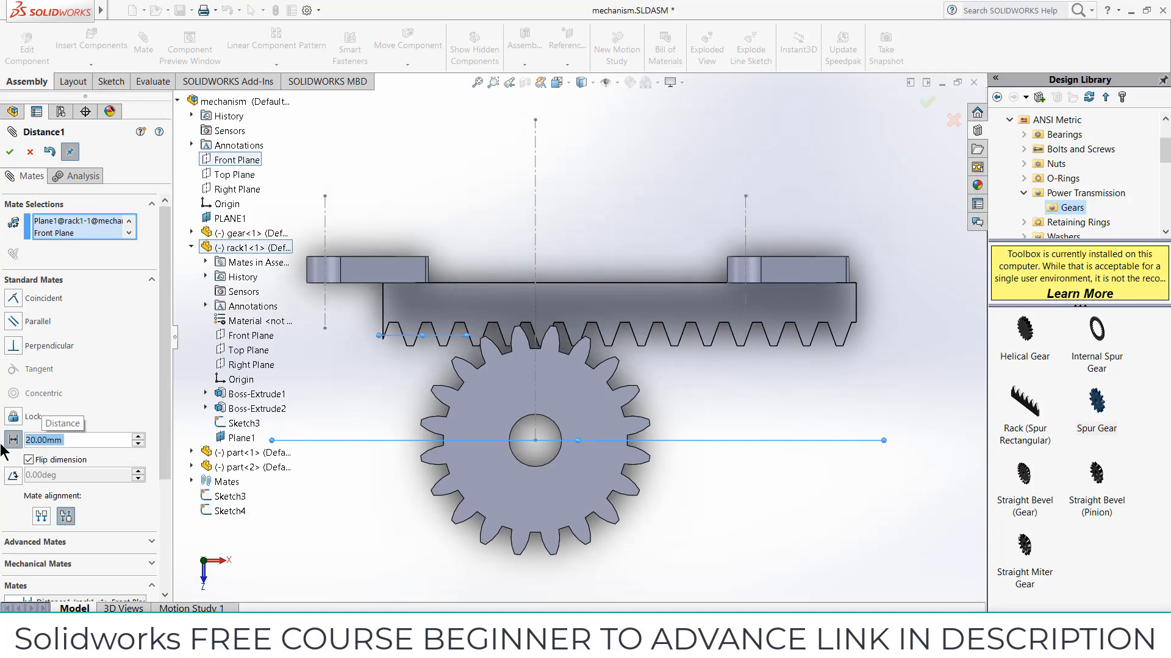
left_click(10, 153)
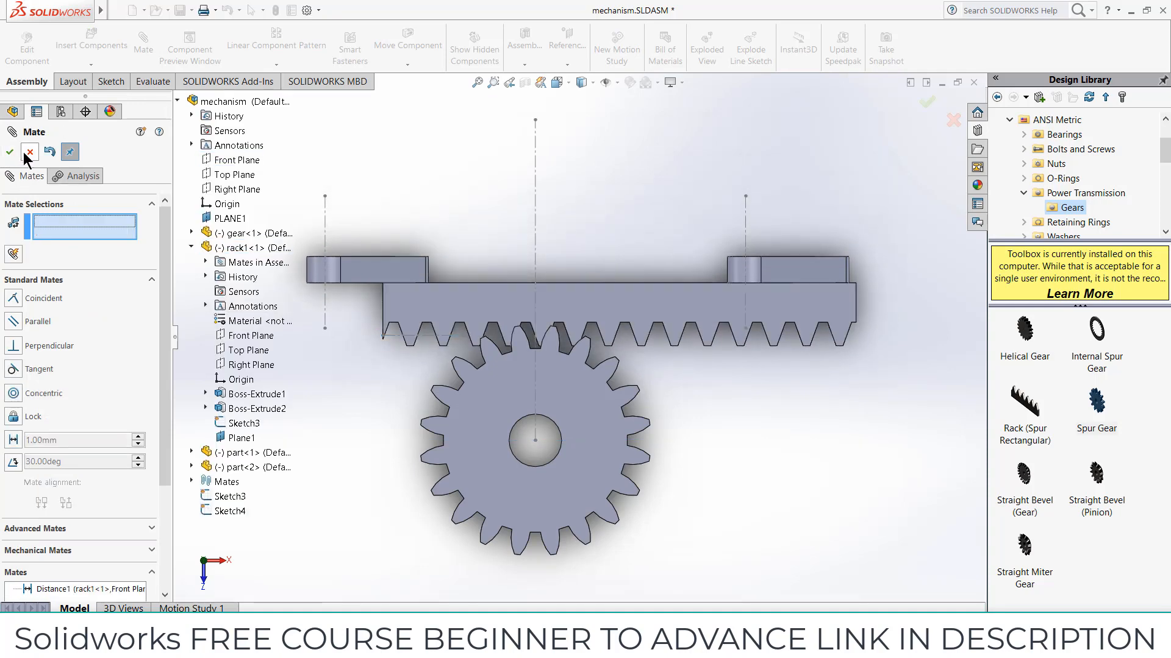
left_click(29, 152)
Step: Rotate the gear slightly so its teeth line up with the gaps between the rack teeth
scroll(549, 354, "down", 6)
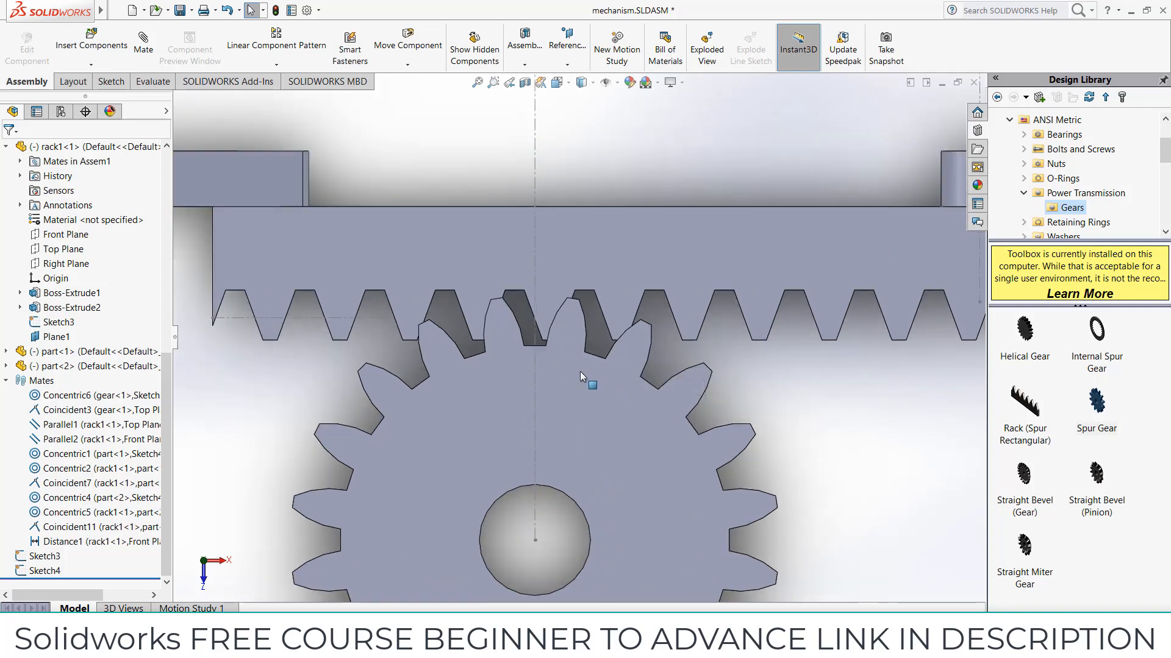
left_click_drag(580, 371, 601, 374)
left_click(767, 363)
scroll(766, 368, "up", 3)
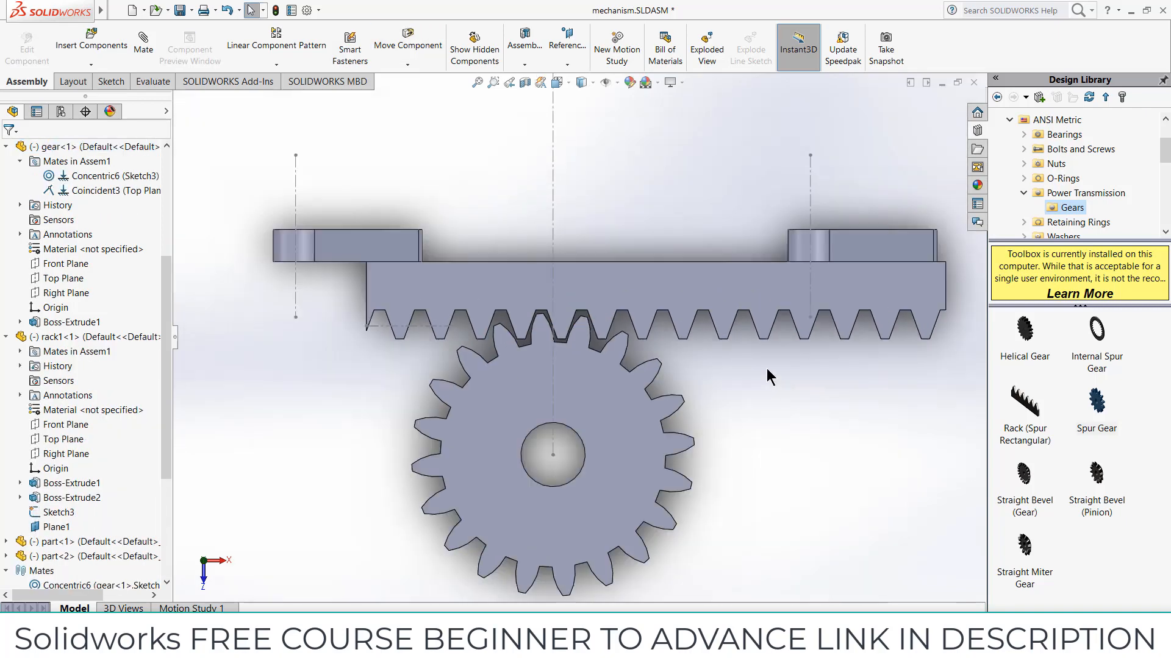
Step: Try a rack pinion mate between the rack's long upper edge and the gear's bore edge with a 40 mm pinion pitch diameter
left_click(144, 43)
left_click(109, 281)
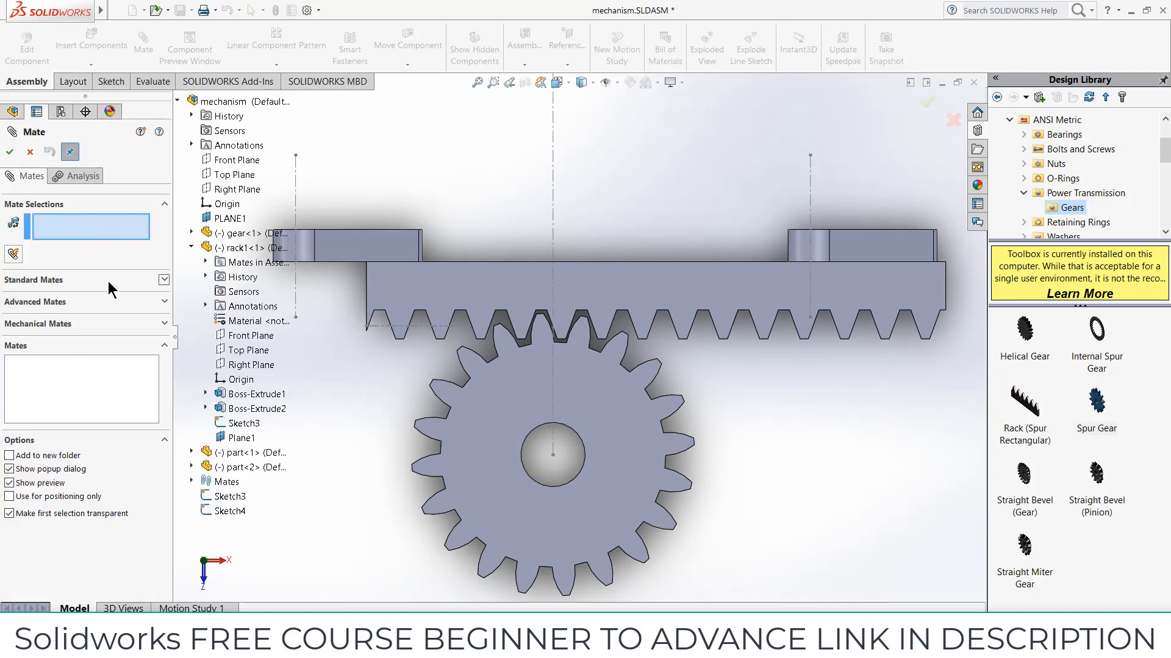
left_click(116, 328)
left_click(13, 414)
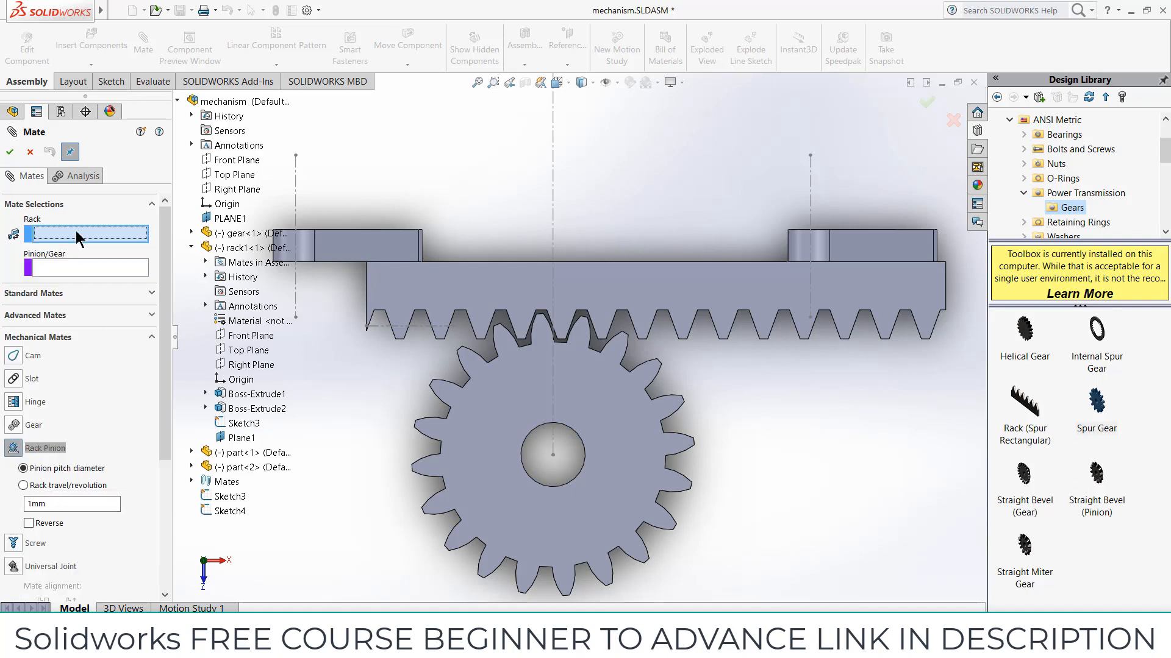
left_click(490, 263)
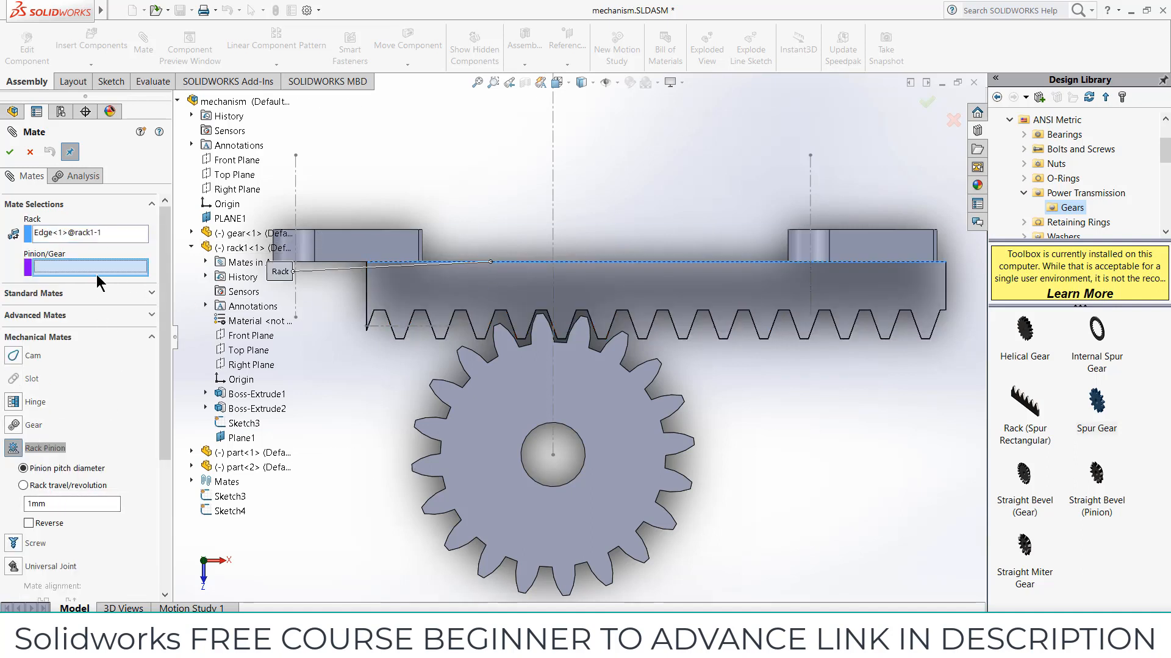
left_click(567, 430)
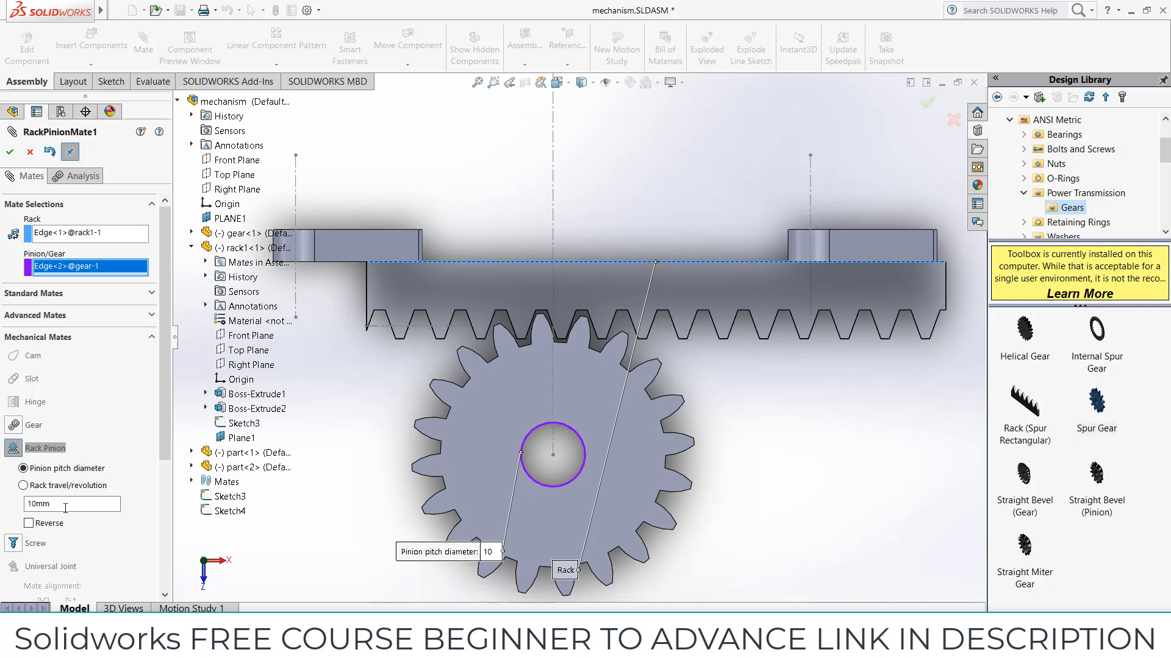
left_click_drag(65, 508, 2, 494)
type("40")
key("Return")
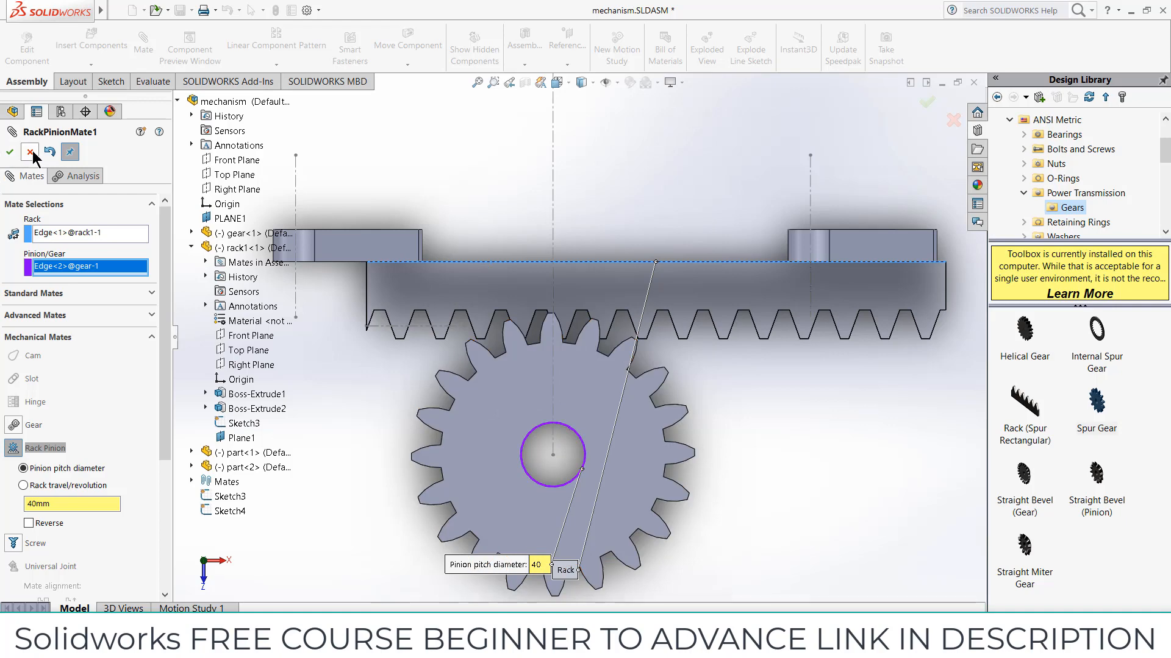
left_click(10, 152)
left_click(10, 152)
Step: Edit the gear in the assembly and sketch a circle about 39.4 mm in diameter on its end face, centred on the bore
left_click(596, 374)
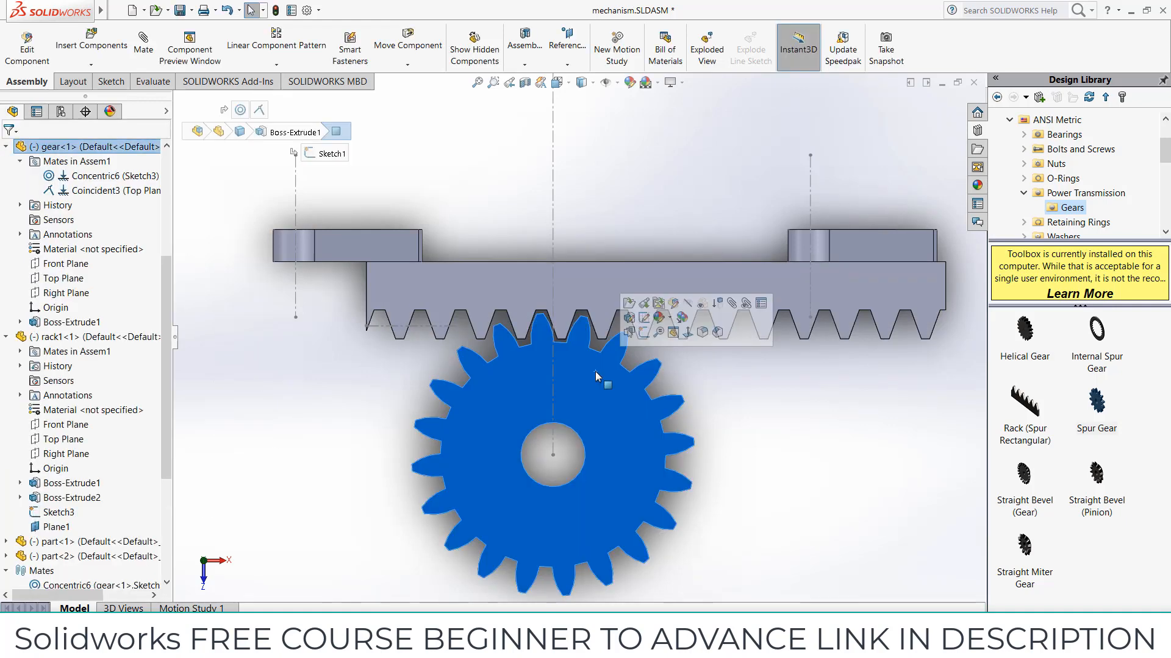
left_click(12, 64)
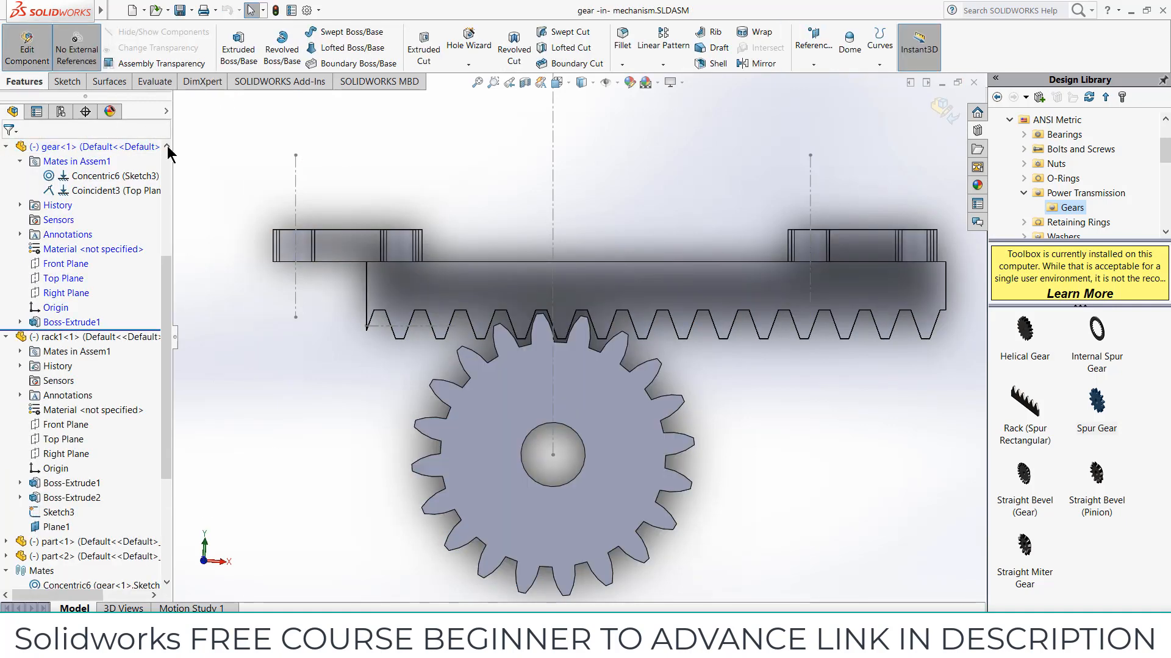
left_click(573, 366)
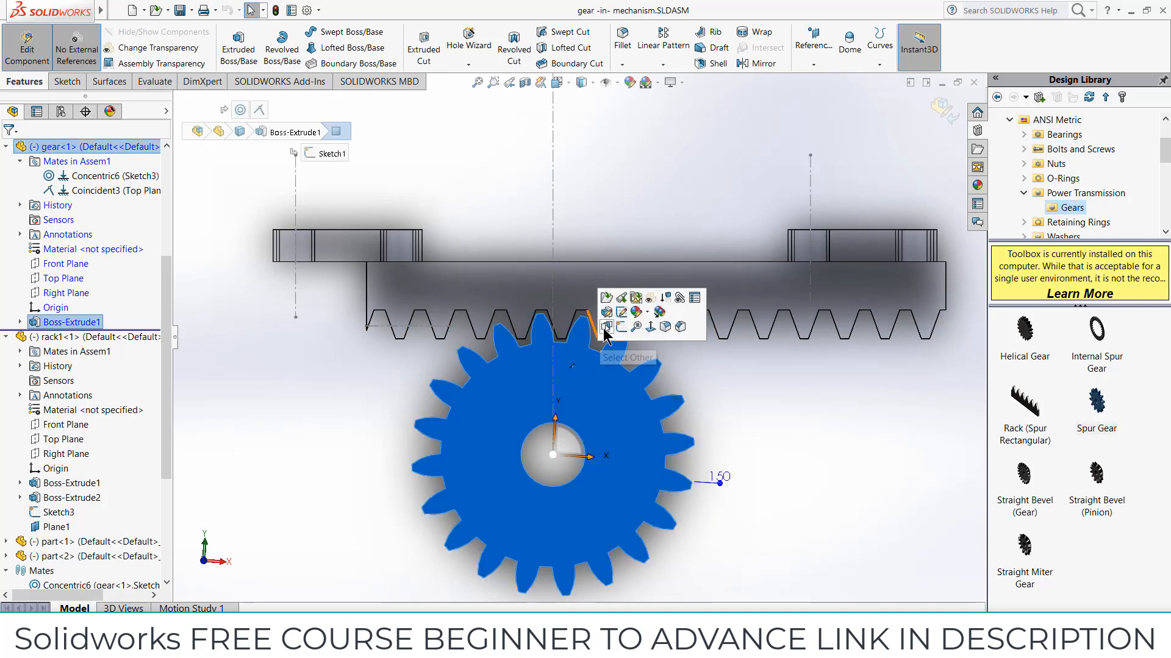
left_click(612, 333)
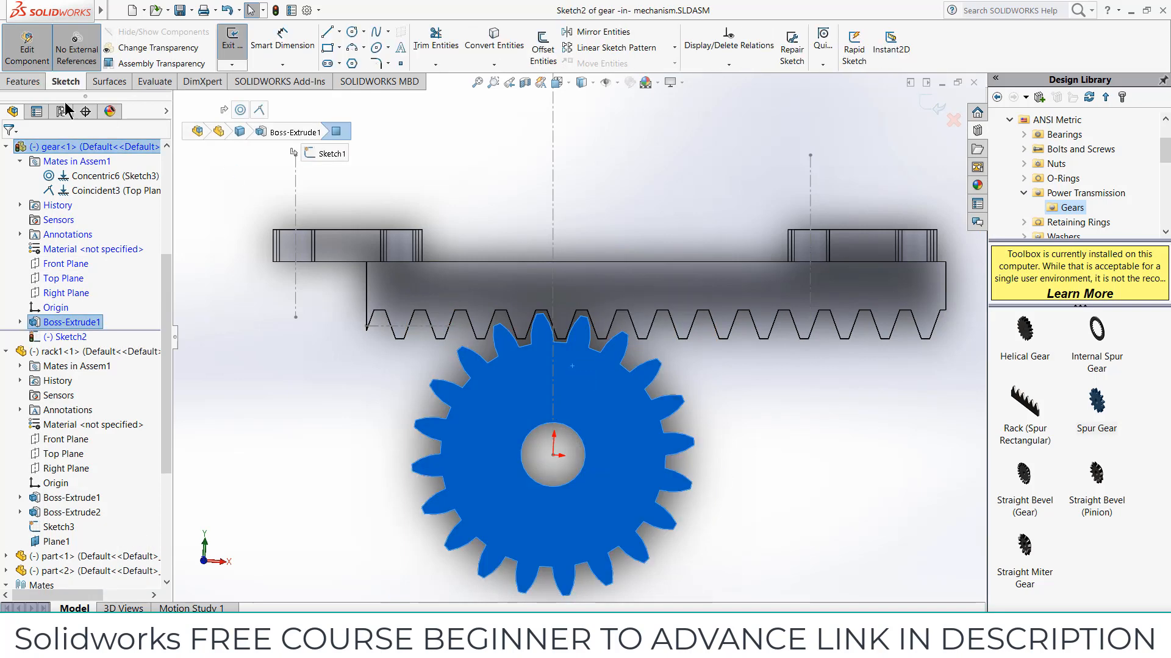
left_click(353, 33)
left_click(554, 455)
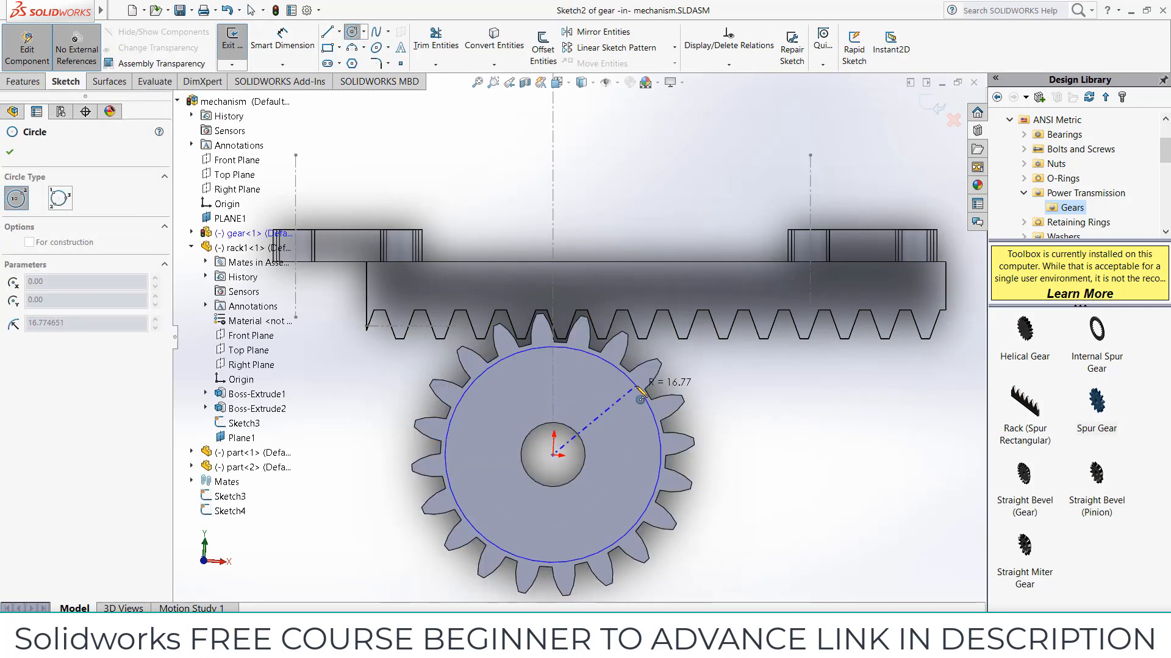
left_click(656, 383)
Step: Dimension the sketched circle's diameter to 40 mm, then finish the sketch and return to the assembly
left_click(282, 38)
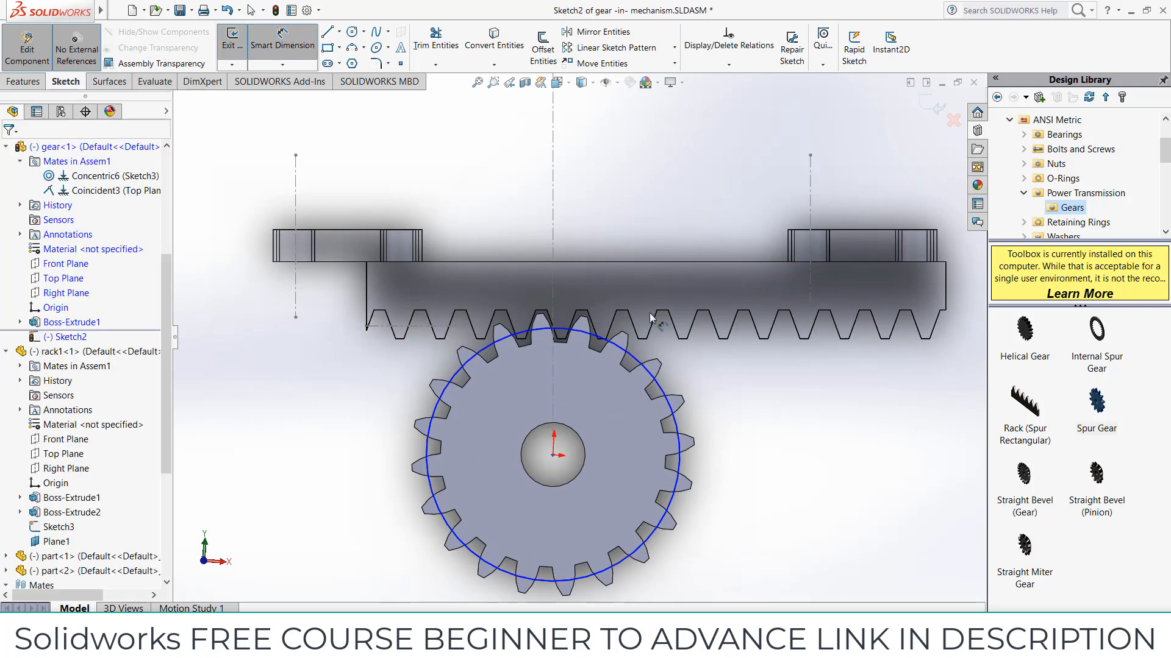
left_click(645, 371)
left_click(753, 368)
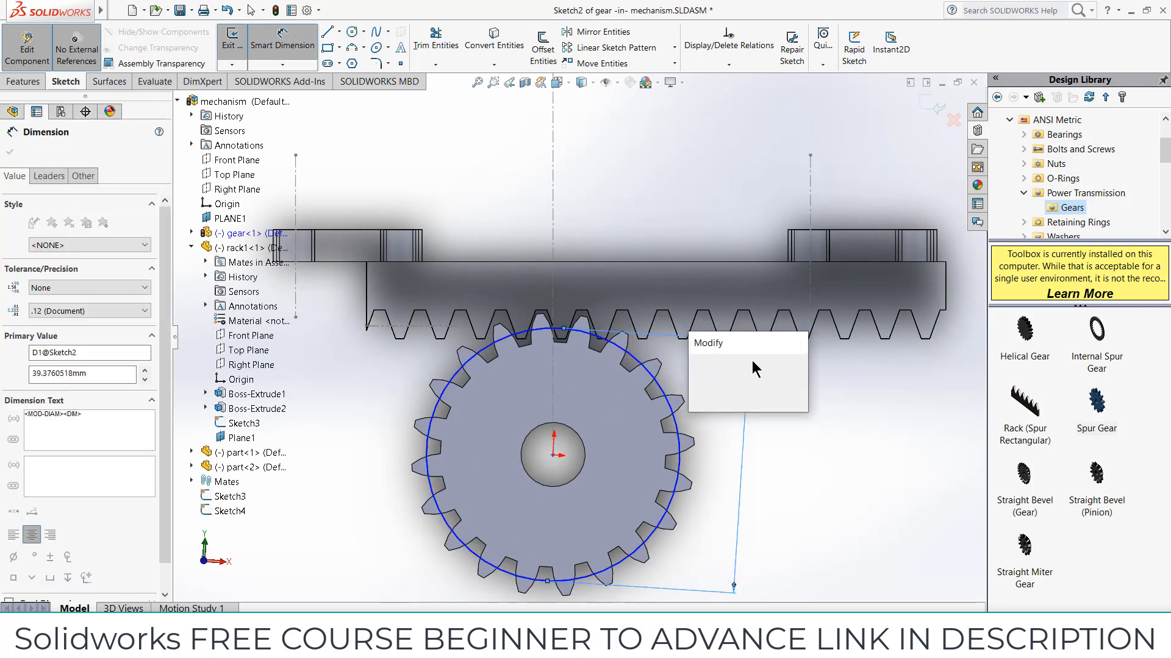
type("40")
key("Return")
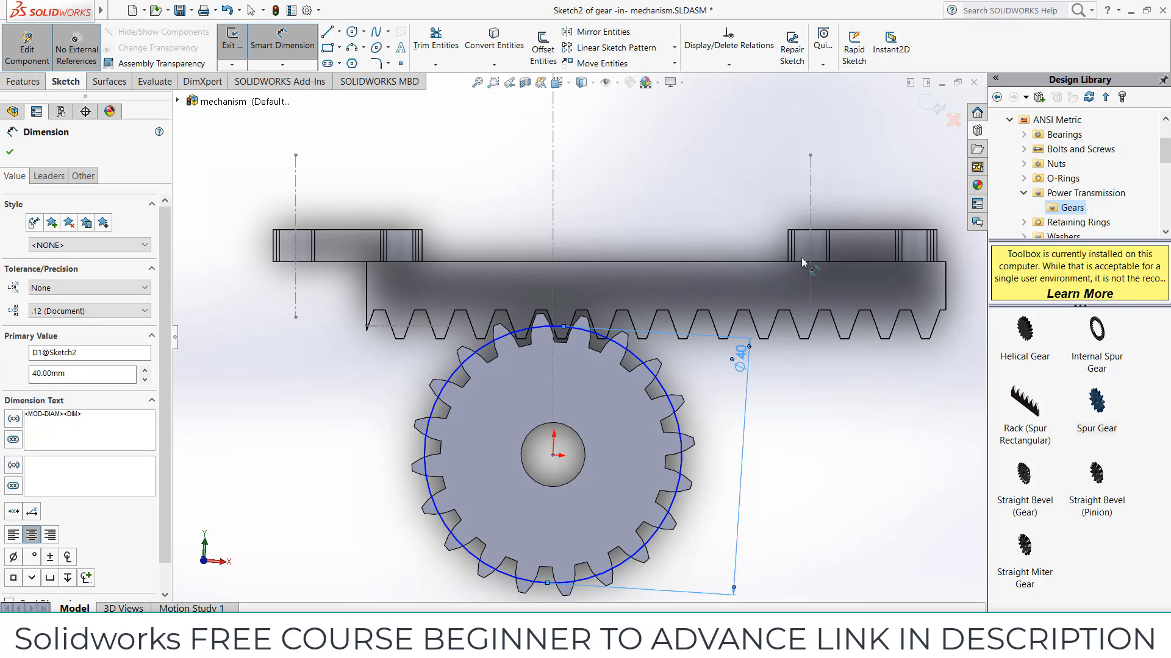
left_click(929, 115)
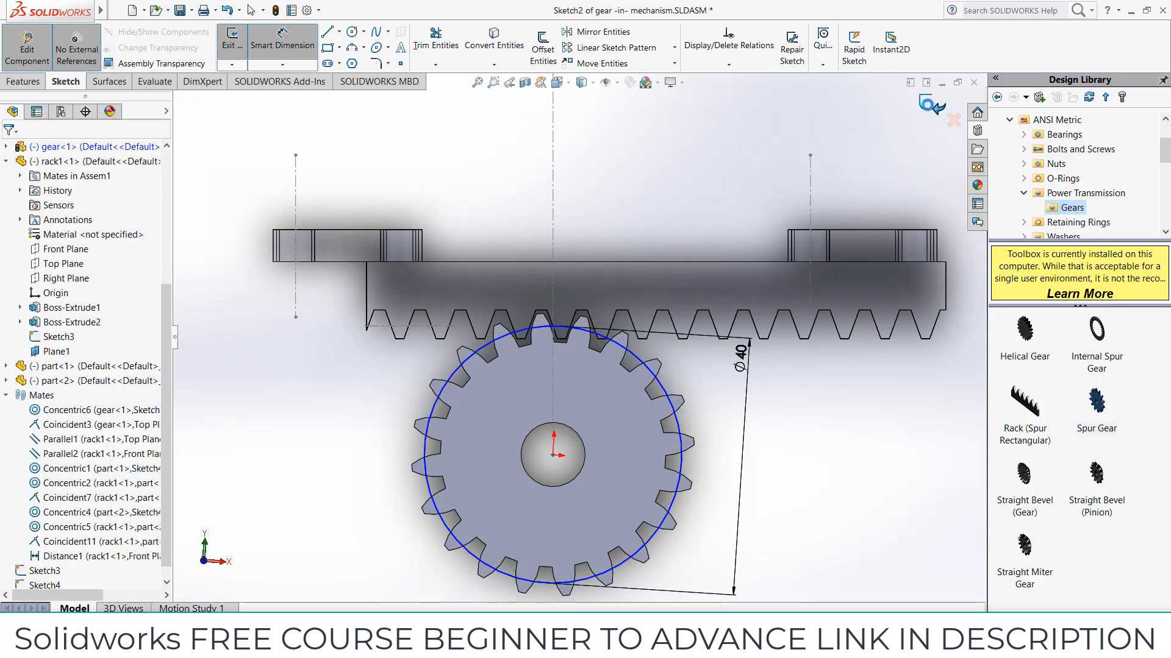
left_click(932, 107)
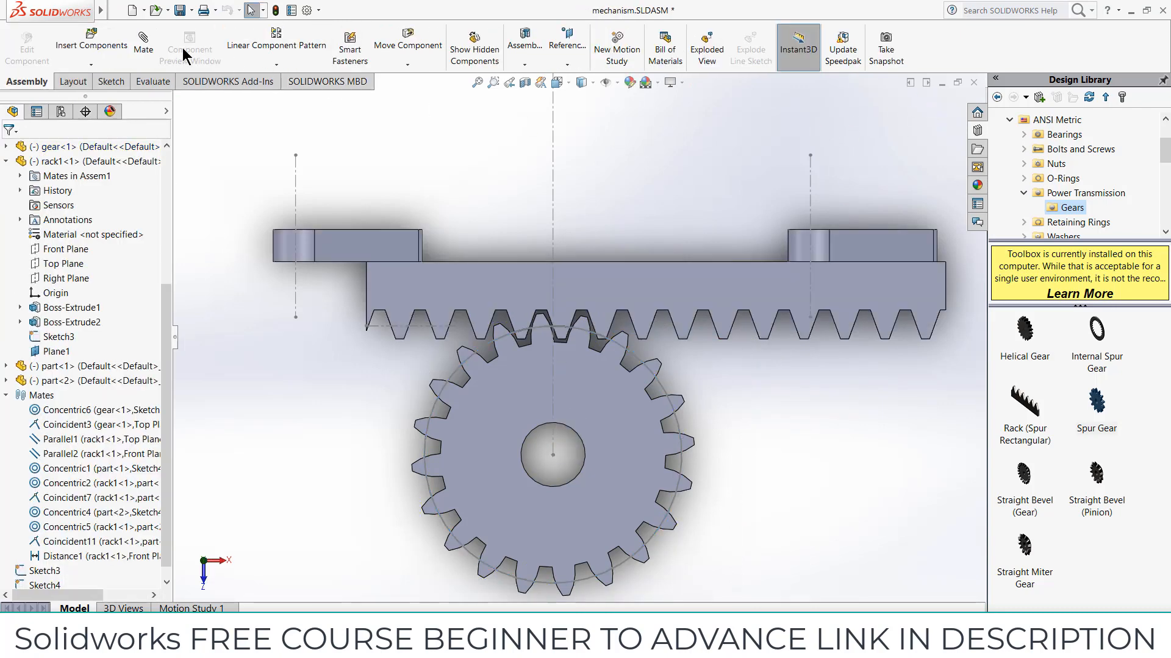
Step: Add a rack pinion mate between the rack's long upper edge and the gear's sketched circle, with a 40 mm pinion pitch diameter
left_click(143, 43)
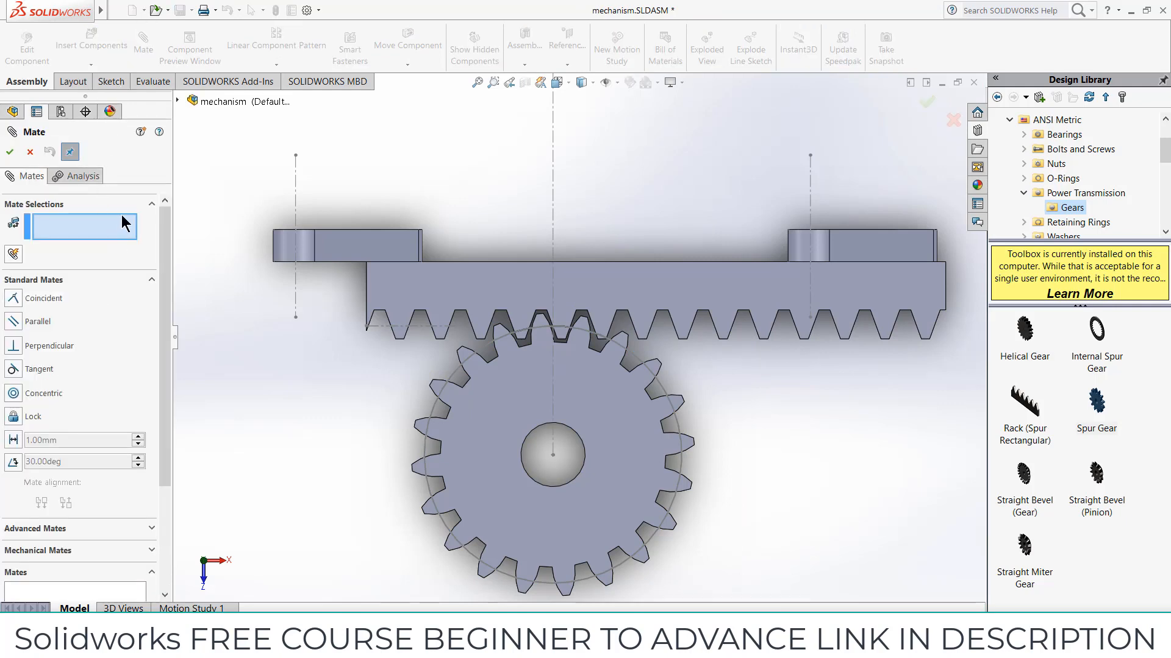
left_click(31, 152)
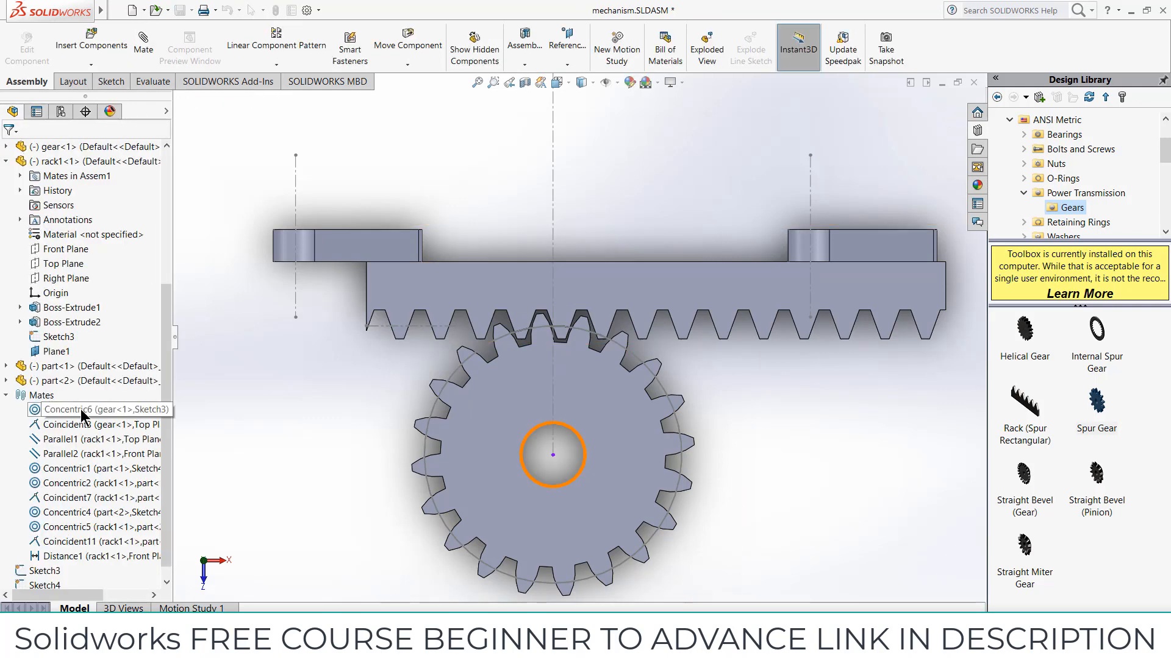
left_click(145, 37)
left_click(114, 278)
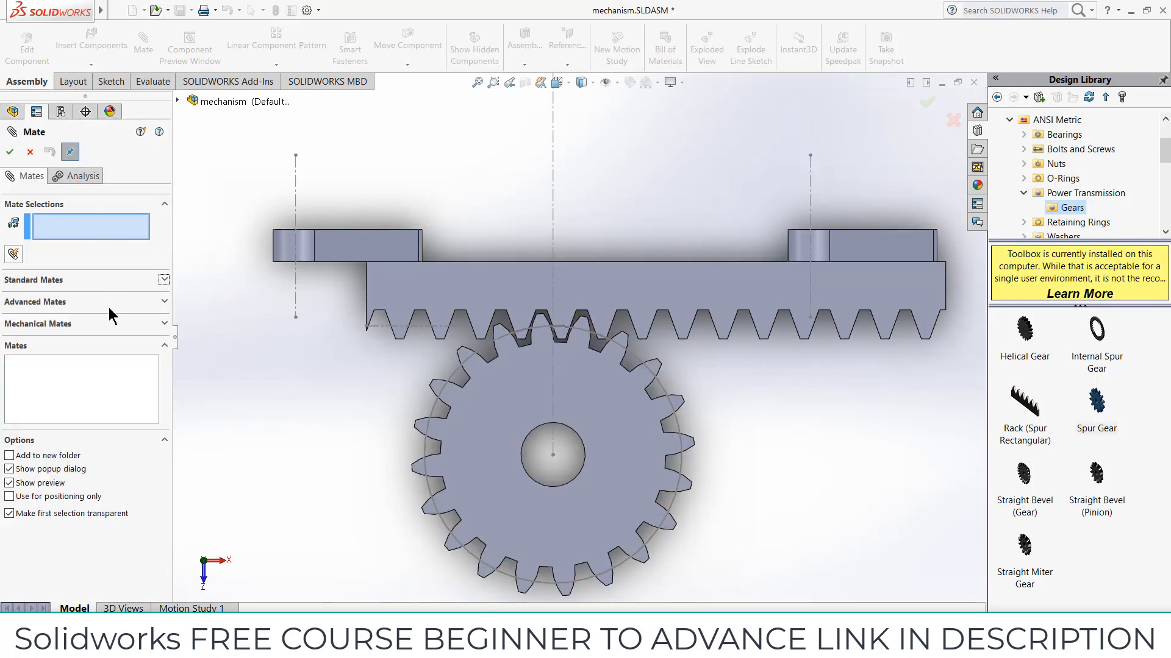
left_click(112, 320)
left_click(13, 414)
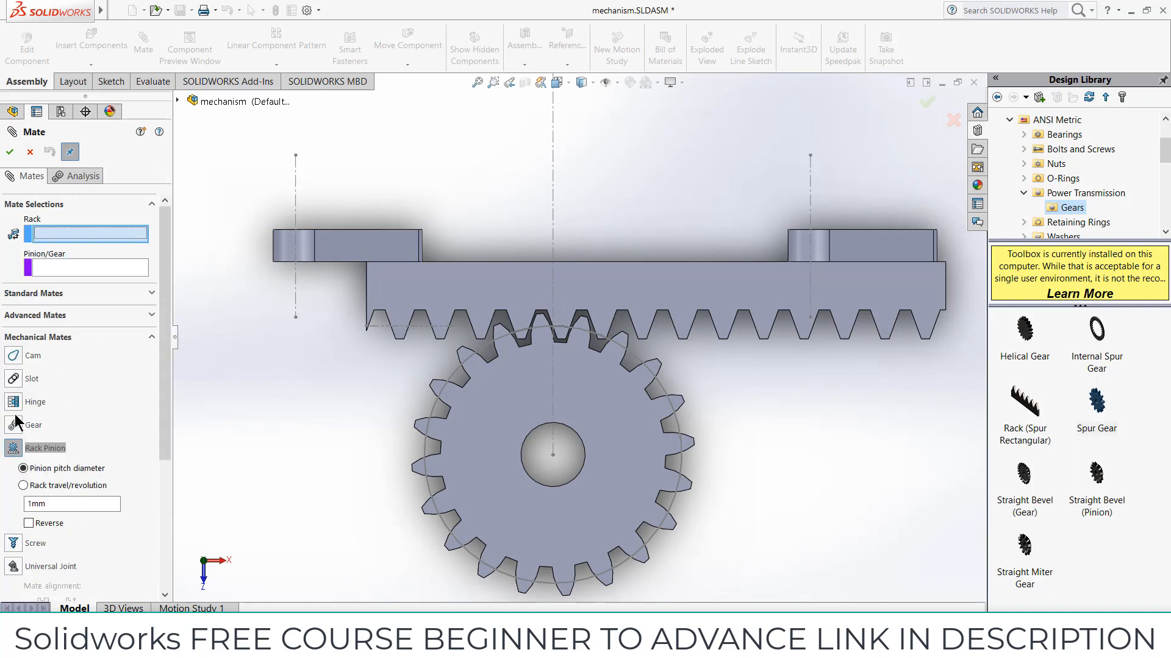
left_click(468, 261)
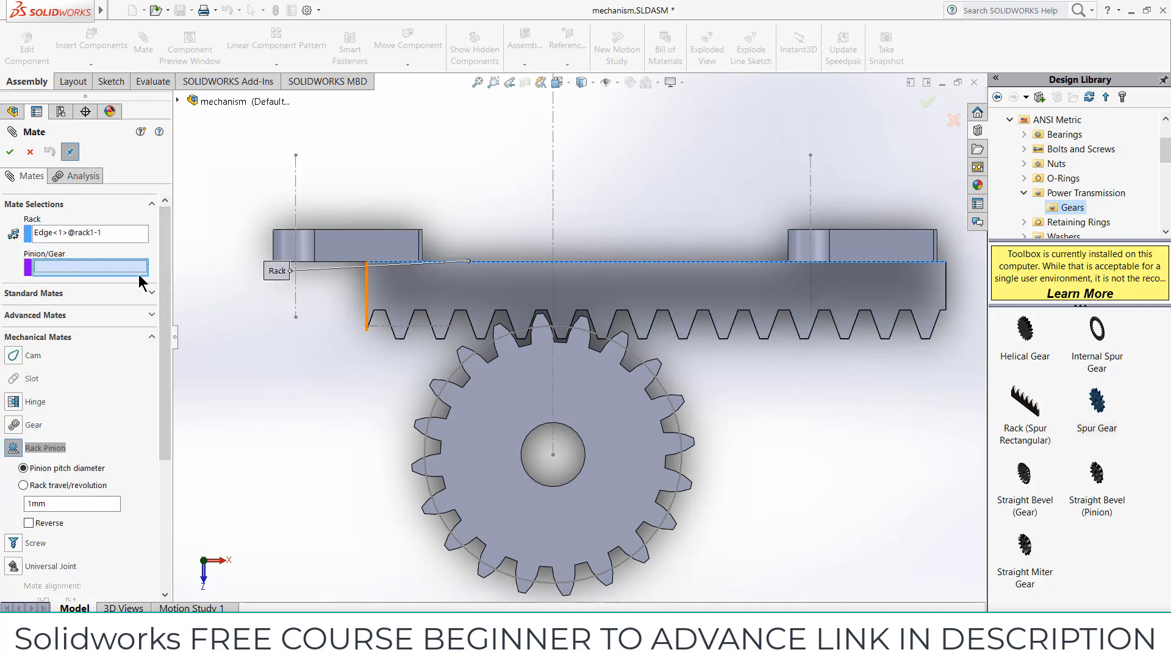
left_click(477, 350)
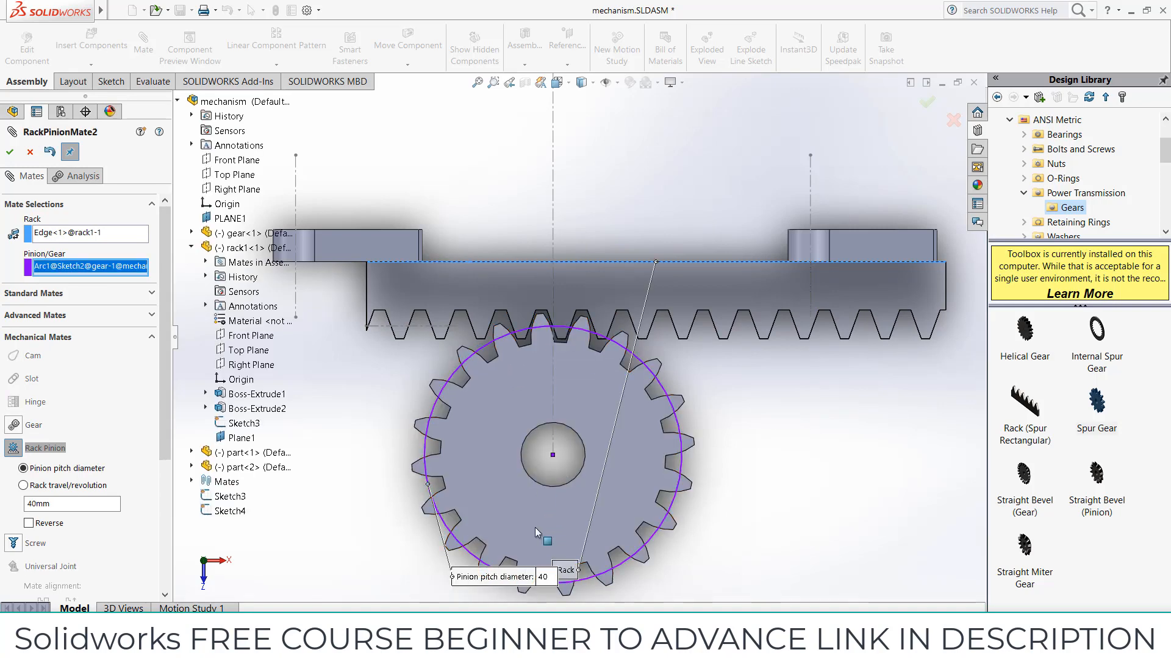
left_click(10, 152)
Step: Swing the first link to test how the rack travels across the gear, and finish mating
scroll(537, 304, "up", 2)
middle_click_drag(536, 305, 636, 462)
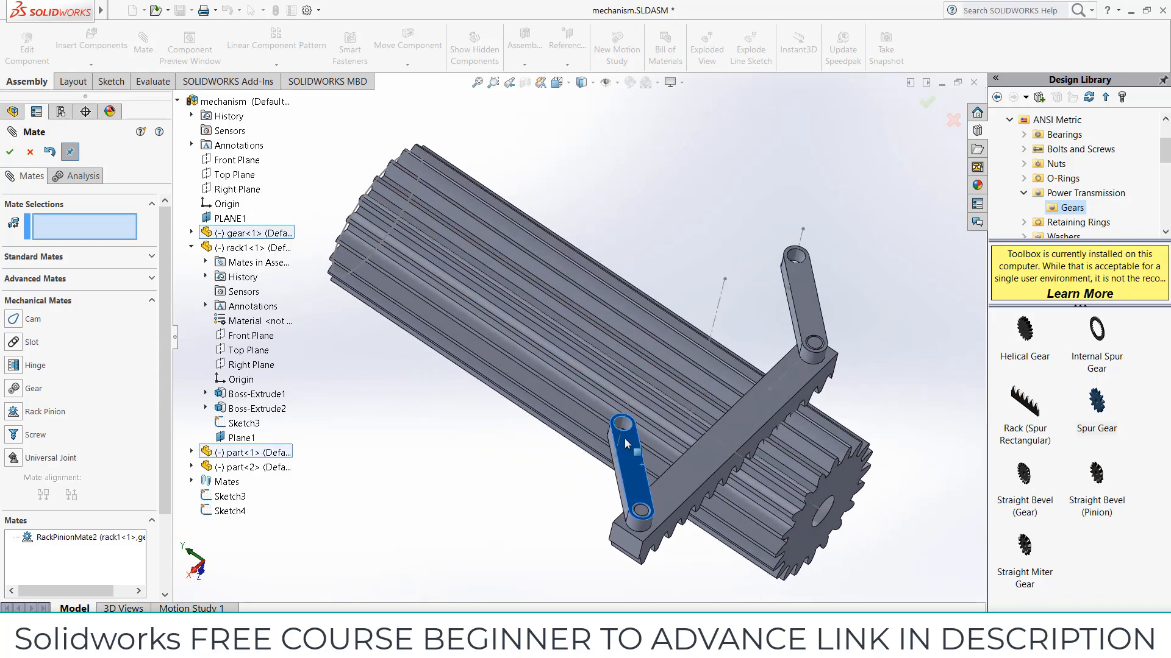
left_click_drag(625, 443, 665, 341)
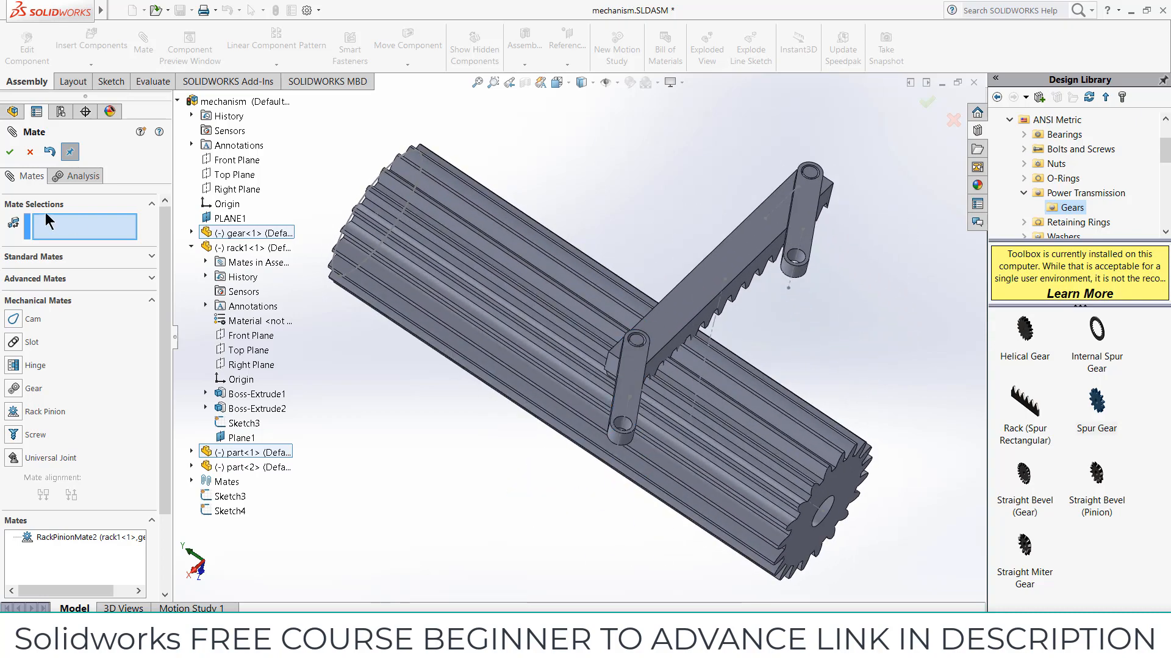
left_click(9, 153)
Step: Hide all sketches in the assembly view
middle_click_drag(701, 342, 786, 320)
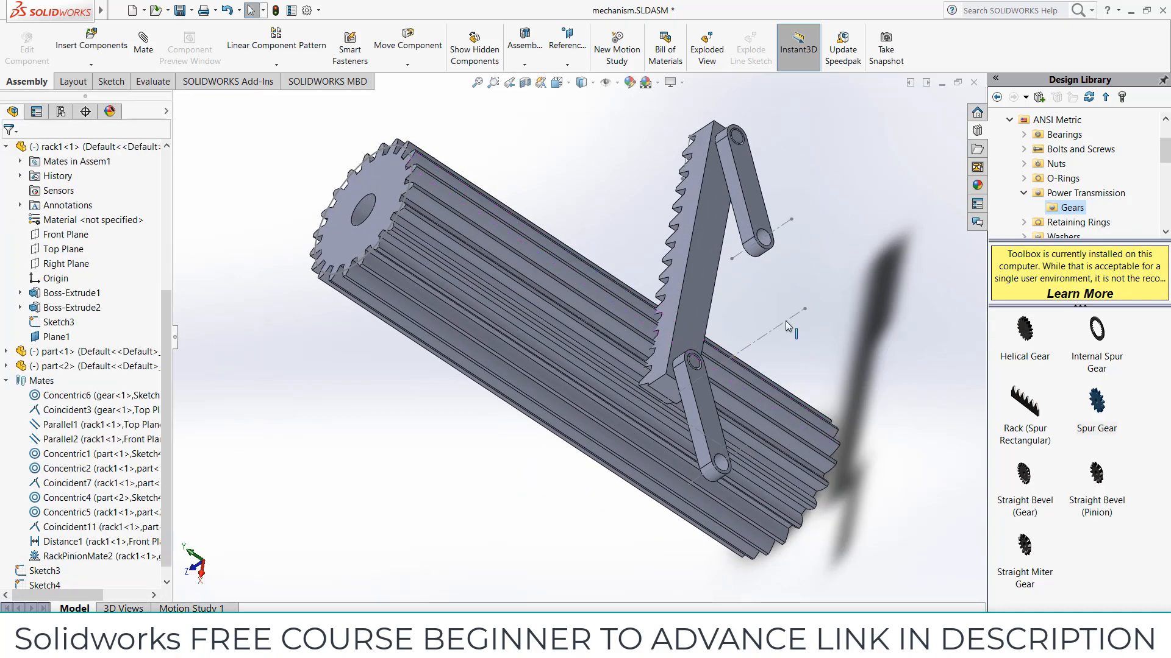
left_click(617, 83)
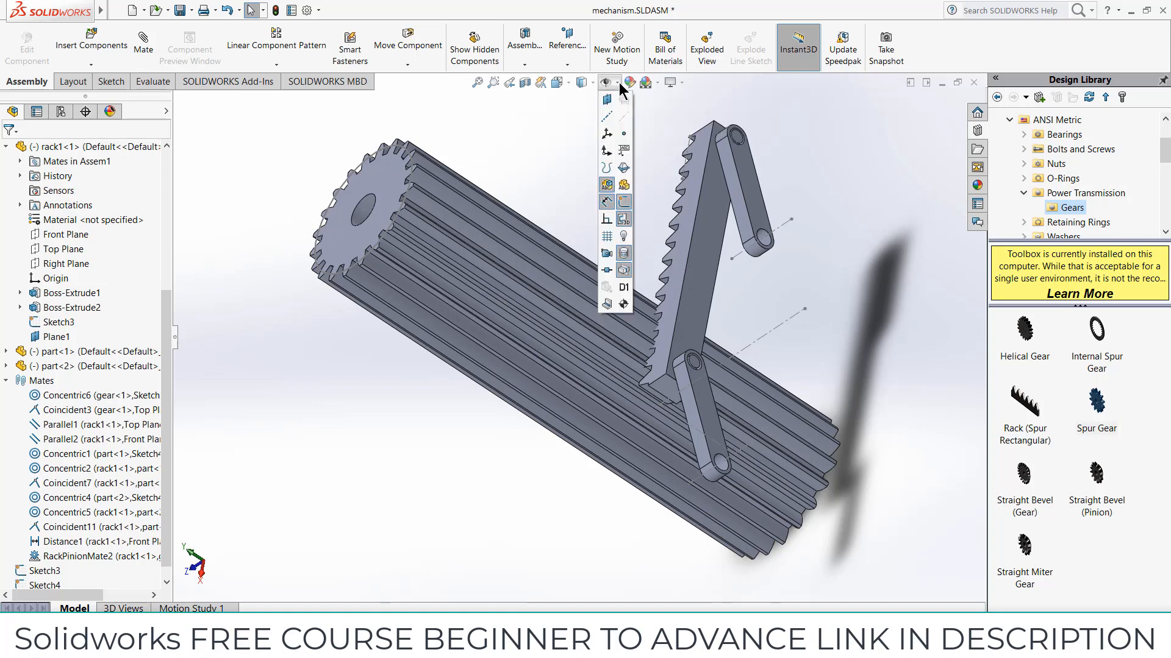
left_click(623, 201)
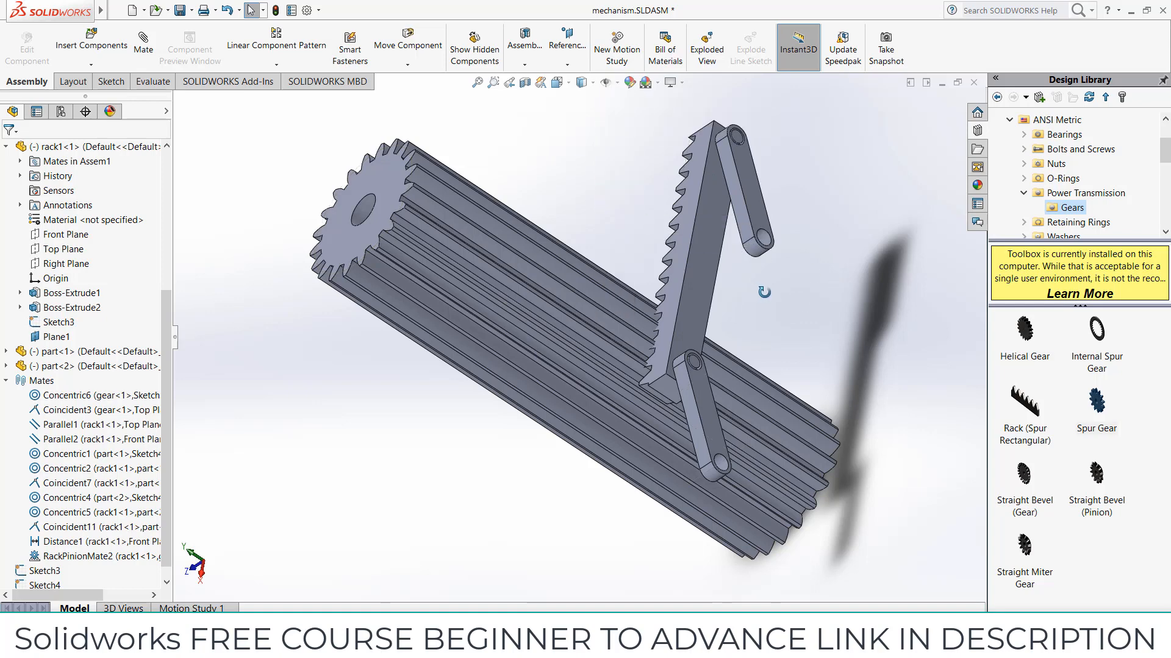
Step: Move the rack along the gear and examine the tooth engagement up close
middle_click_drag(763, 287, 757, 323)
left_click_drag(671, 276, 767, 331)
middle_click_drag(767, 330, 668, 374)
scroll(693, 338, "down", 2)
scroll(667, 374, "down", 2)
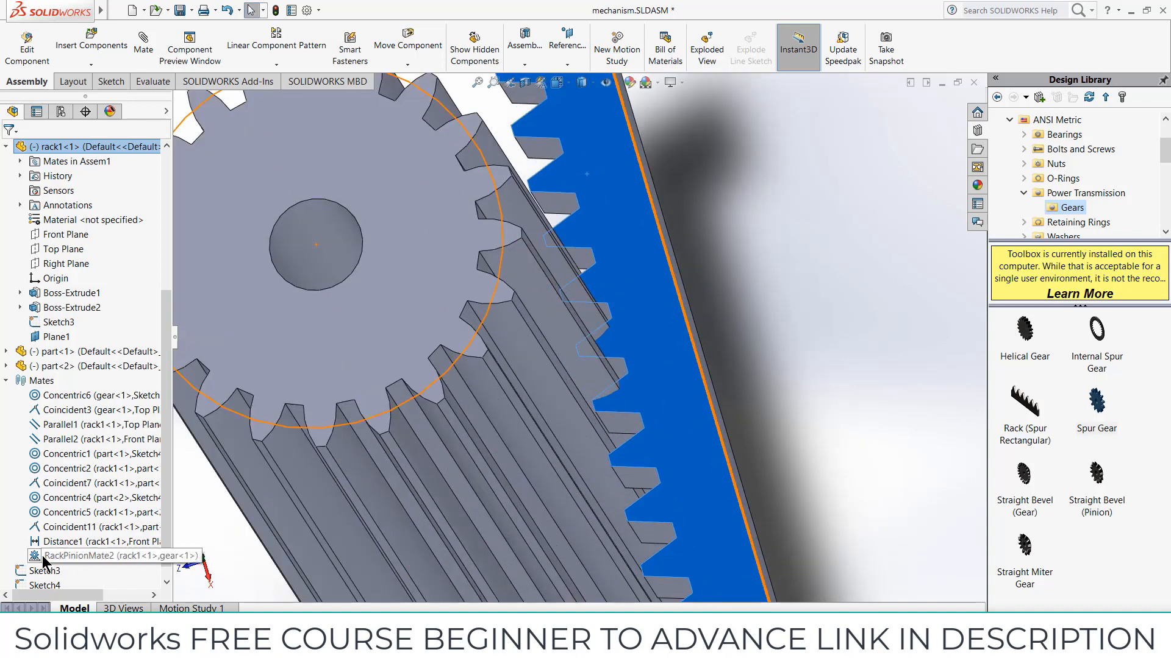
Step: Edit the rack pinion mate to reverse the gear's direction of rotation relative to the rack
right_click(67, 556)
left_click(53, 392)
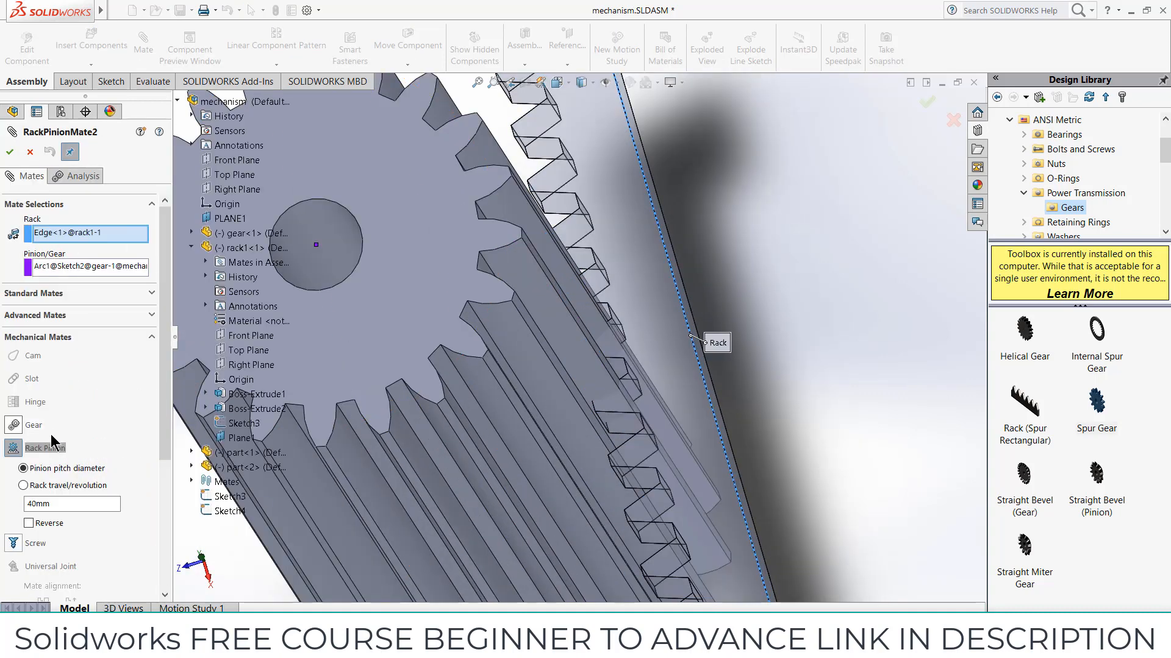
left_click(29, 523)
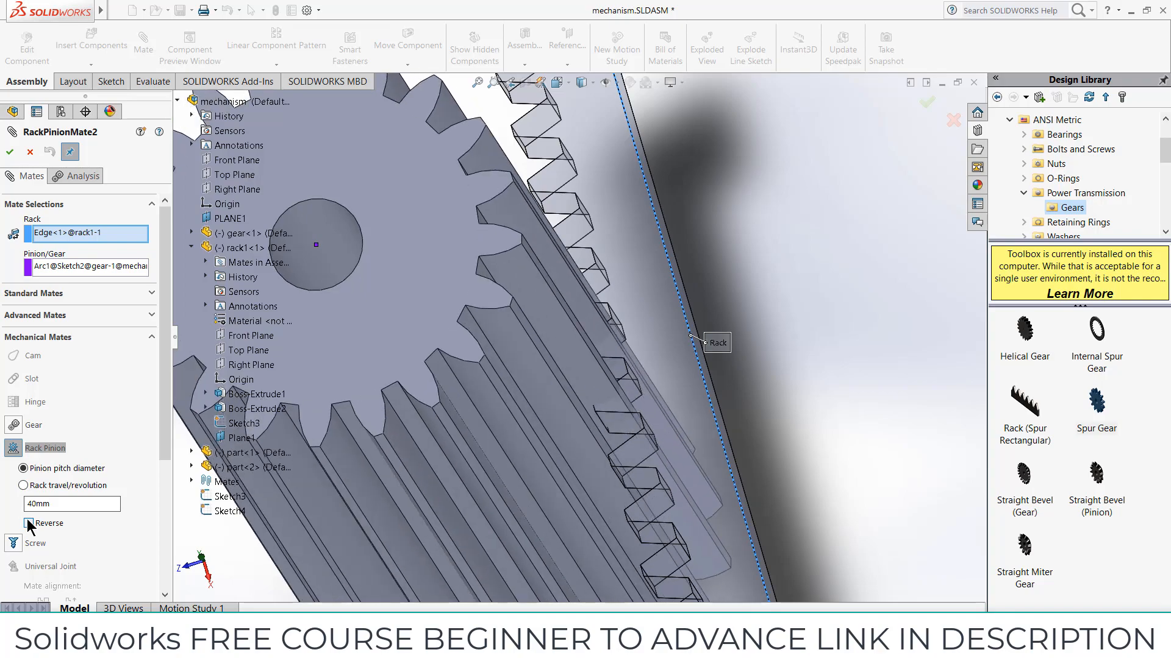
left_click_drag(482, 509, 492, 506)
middle_click_drag(492, 506, 463, 482)
left_click(9, 152)
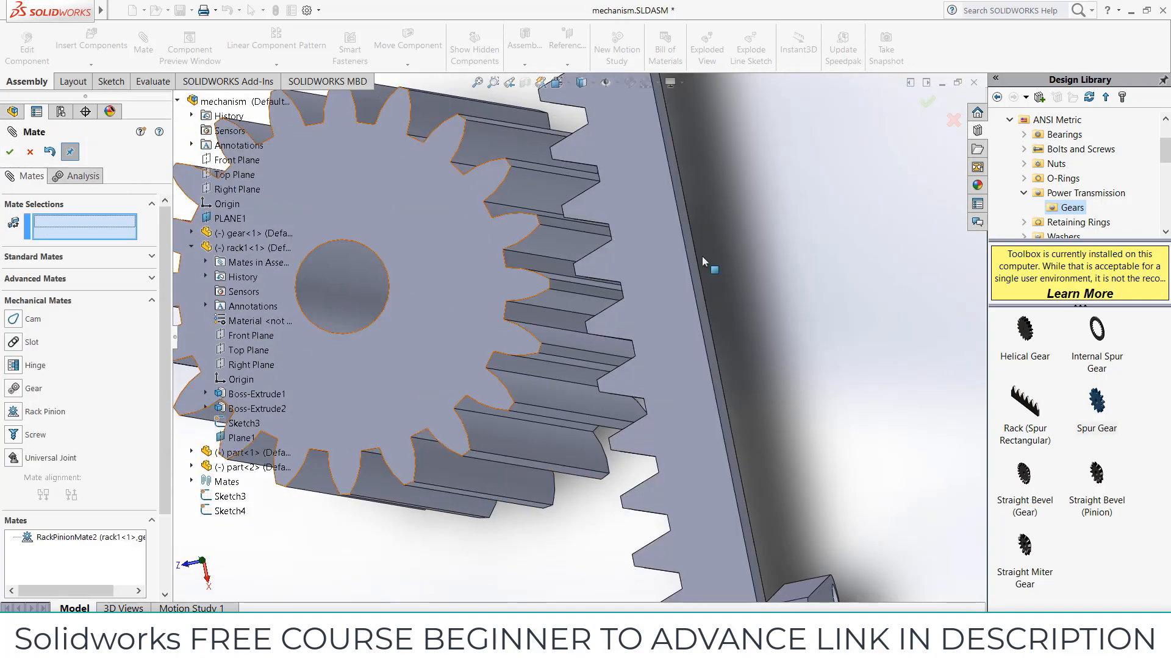
middle_click_drag(402, 262, 429, 230)
left_click(30, 152)
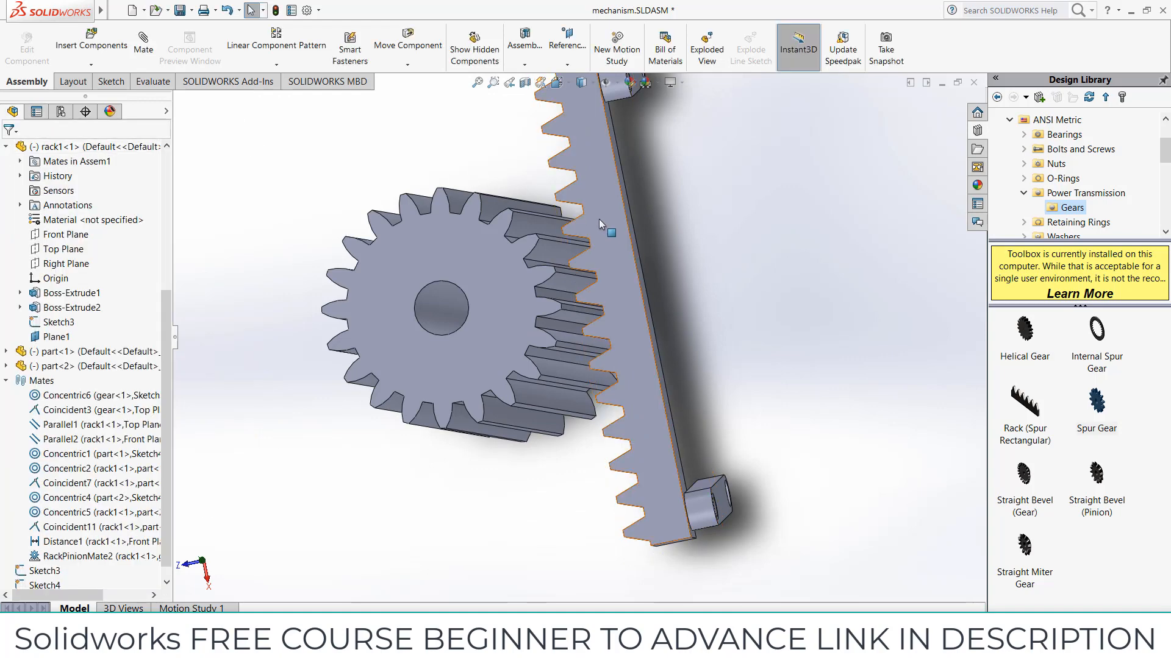
Step: Move the rack again to check its motion against the gear with the reversed mate
left_click_drag(601, 252, 539, 168)
middle_click_drag(659, 175, 574, 163)
scroll(633, 232, "up", 3)
middle_click_drag(634, 236, 584, 261)
Step: Orient the assembly to an isometric corner view with the gear standing upright, and open Motion Study 1
left_click(591, 265)
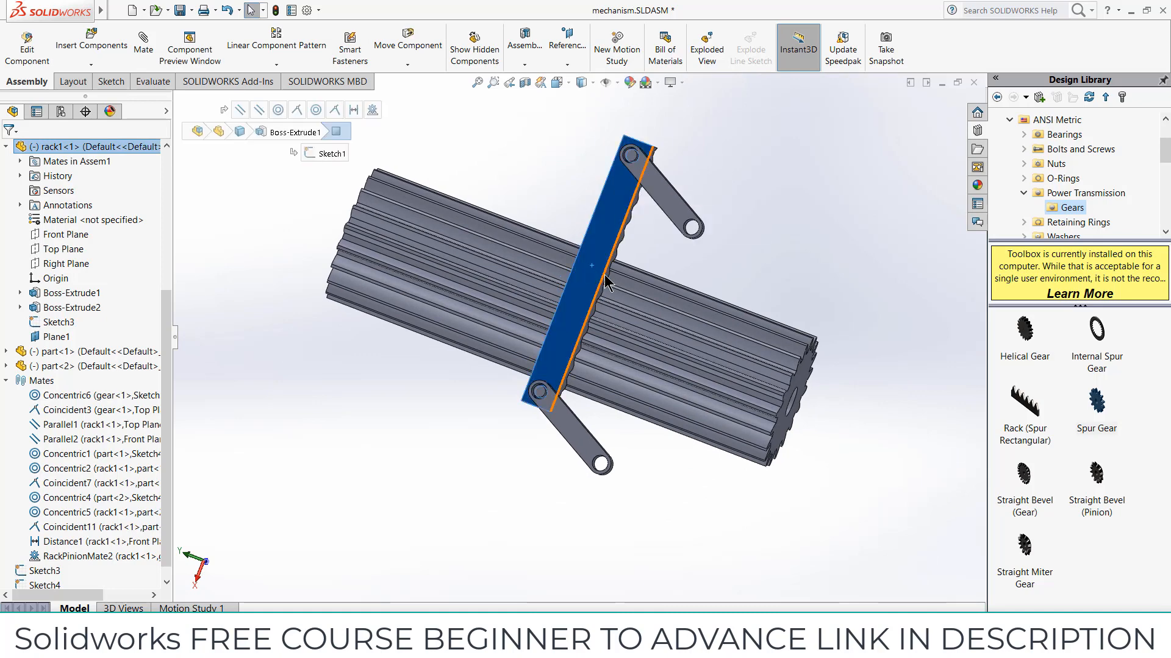
key("ctrl+8")
left_click(559, 82)
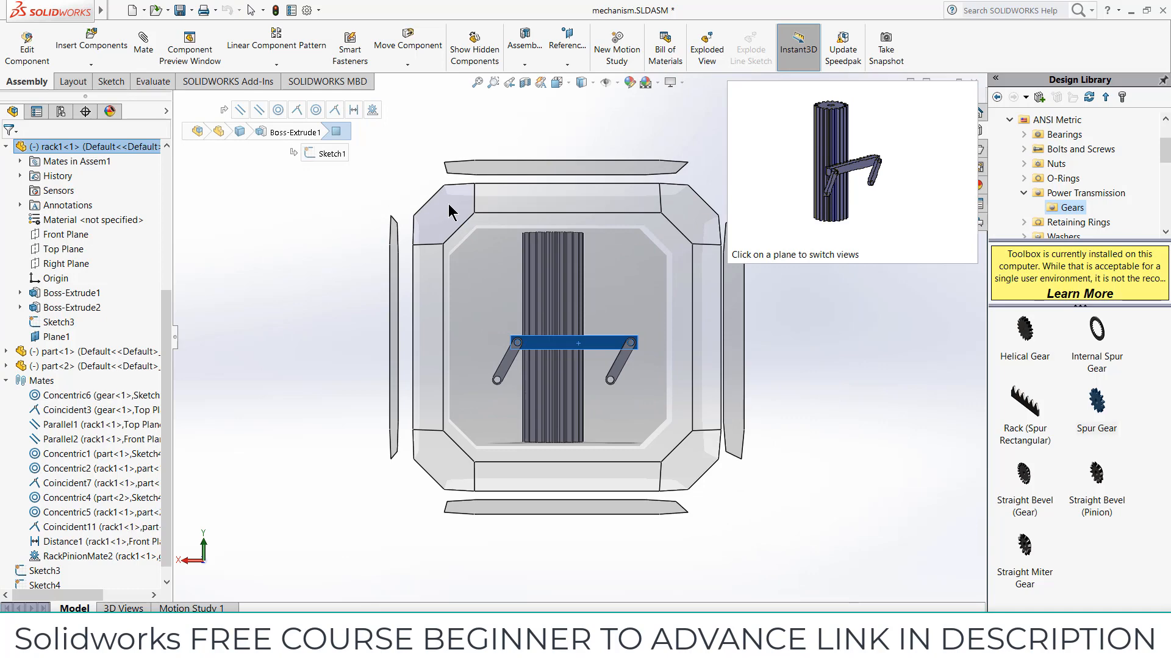
left_click(449, 206)
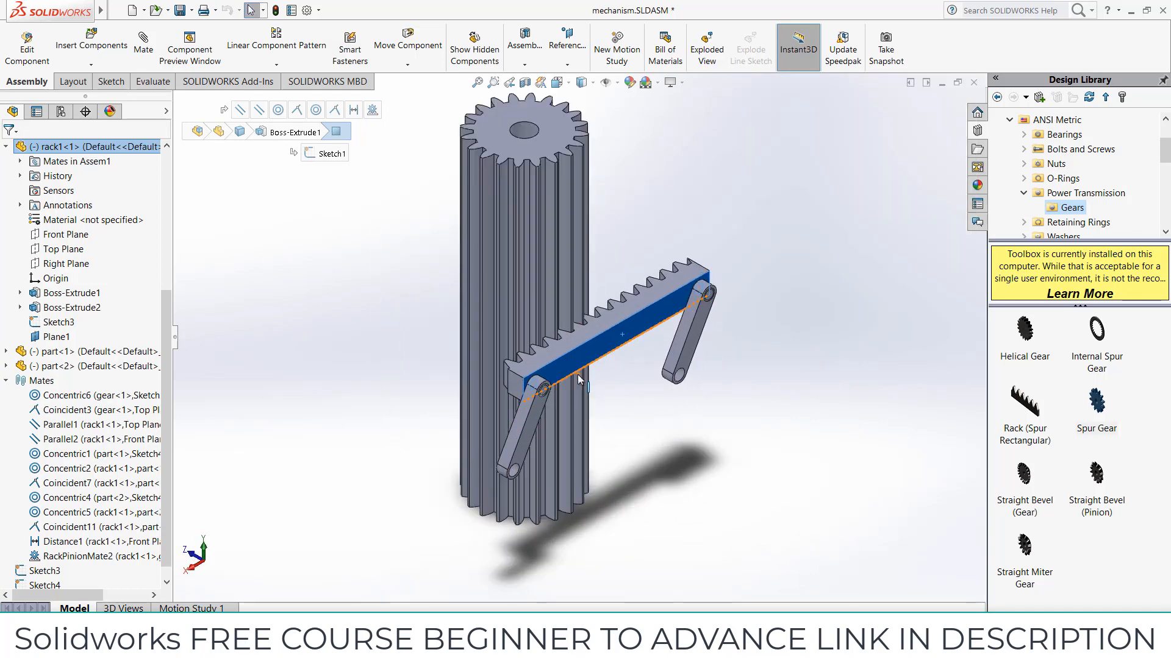
scroll(551, 309, "up", 1)
scroll(551, 292, "down", 2)
left_click(685, 433)
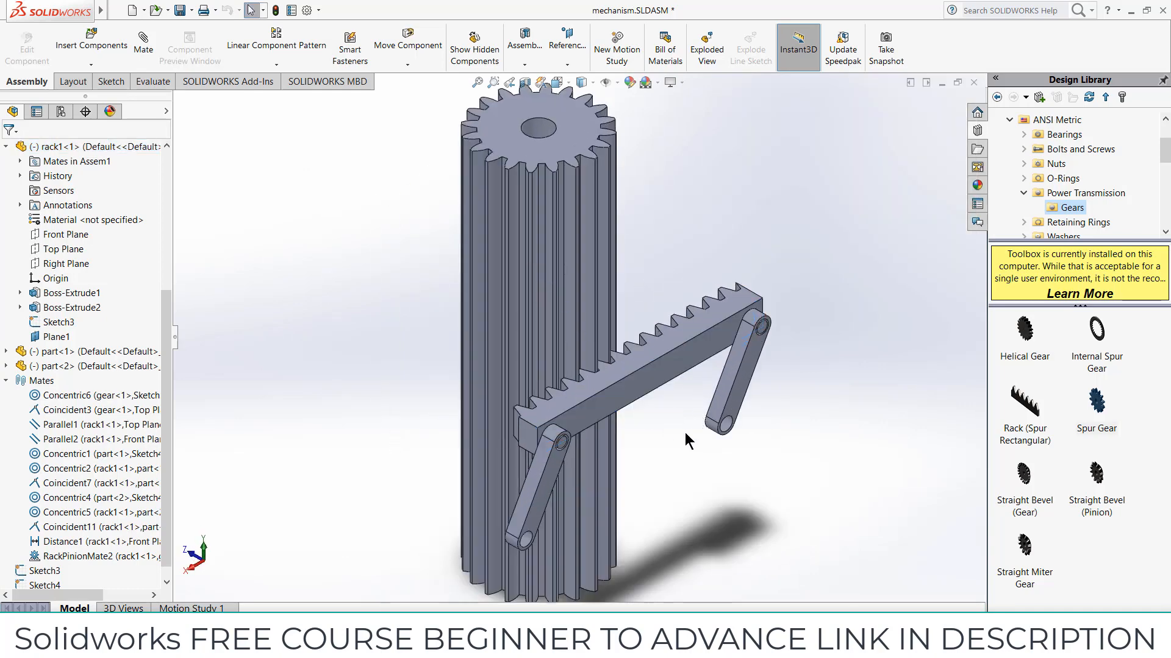
scroll(647, 478, "up", 2)
left_click(217, 606)
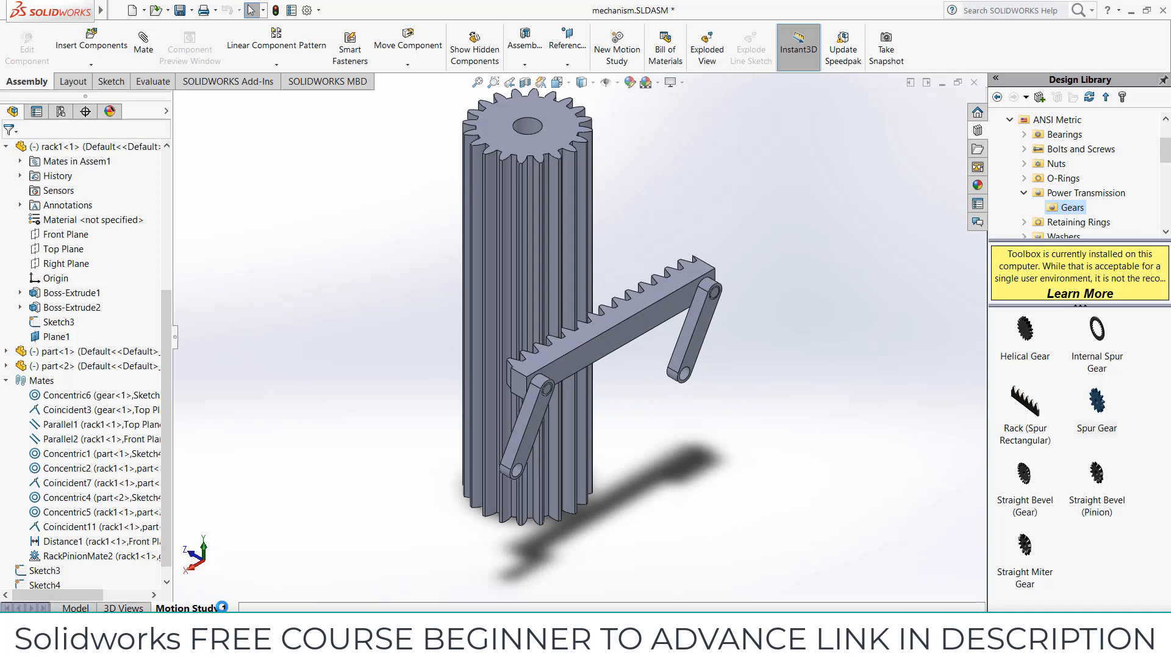
left_click(440, 447)
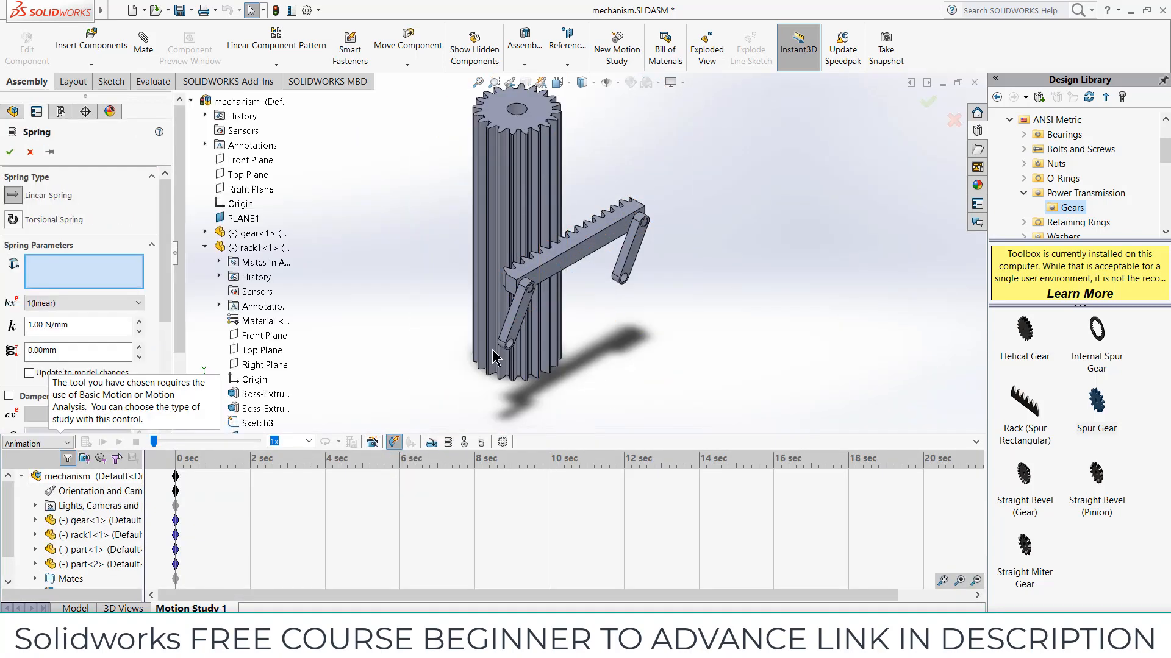
scroll(547, 339, "down", 6)
left_click(542, 285)
scroll(542, 285, "up", 3)
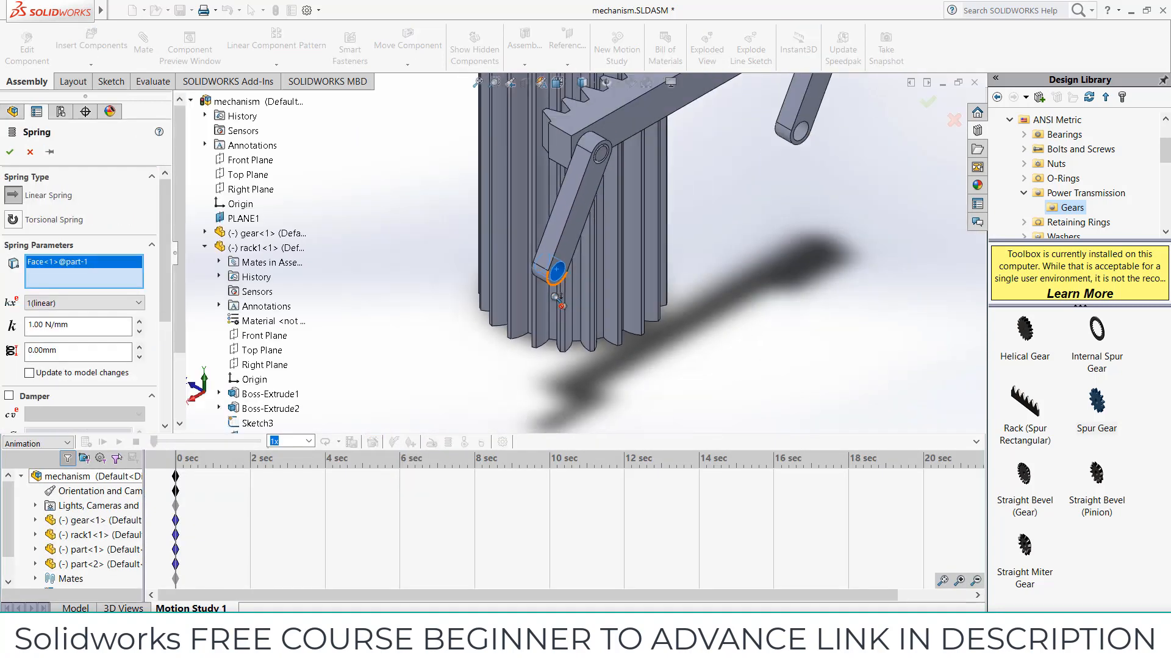
left_click(29, 152)
Step: Add a constant-speed rotary motor to the circular face at the free lower end of the front link, with a changed RPM value
left_click(431, 443)
scroll(565, 258, "down", 4)
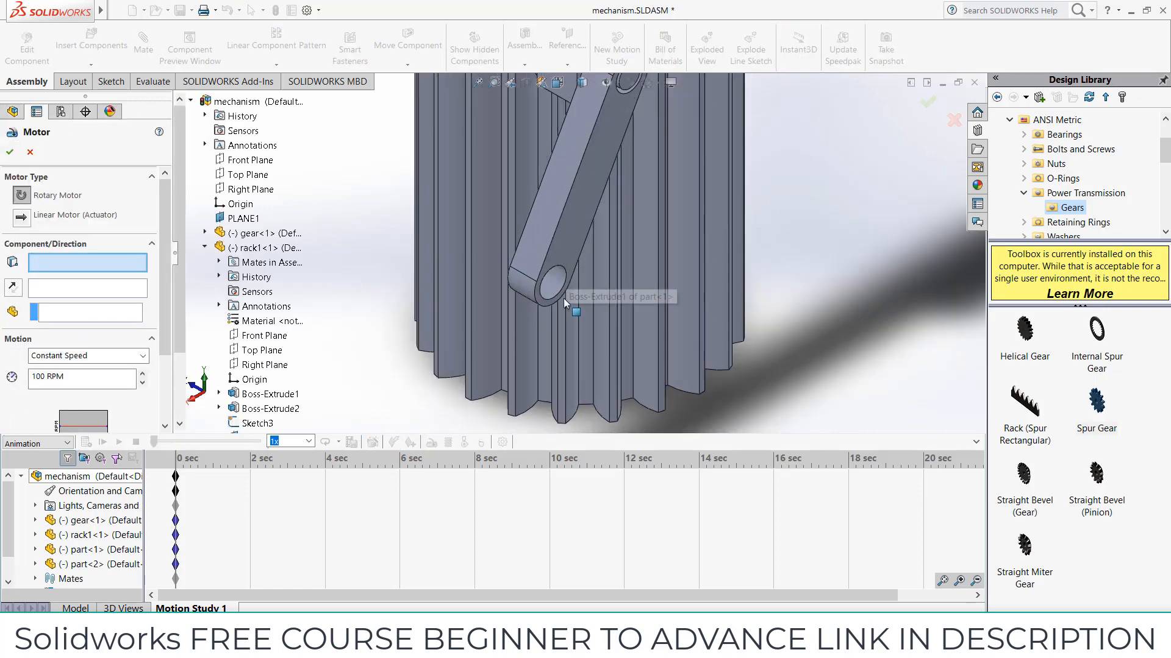
left_click(552, 272)
scroll(536, 305, "up", 3)
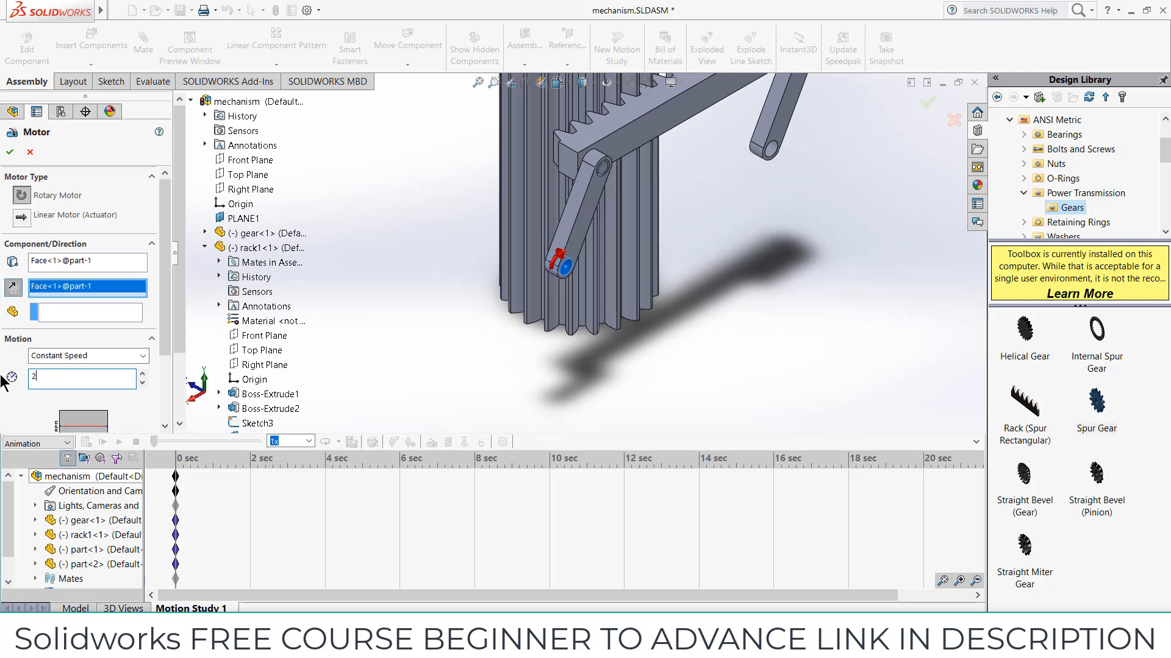
left_click(11, 152)
Step: Calculate the motion study to play the motor-driven motion of the gear, rack and links
scroll(642, 126, "up", 5)
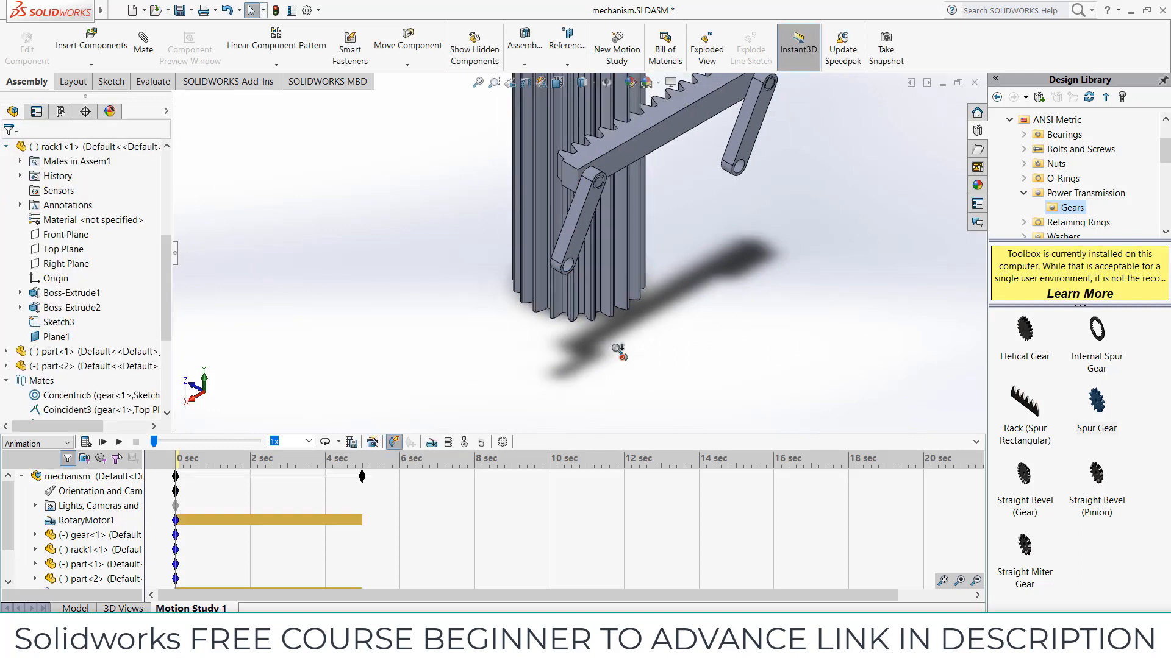
scroll(628, 146, "down", 3)
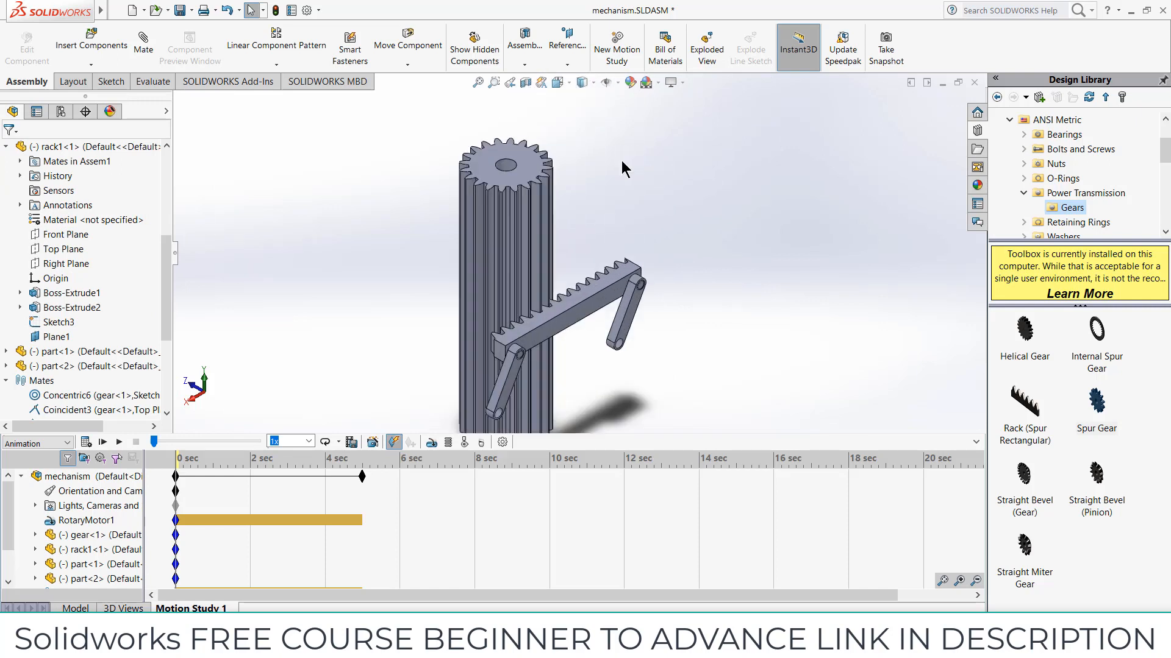
scroll(674, 302, "up", 3)
scroll(665, 329, "down", 3)
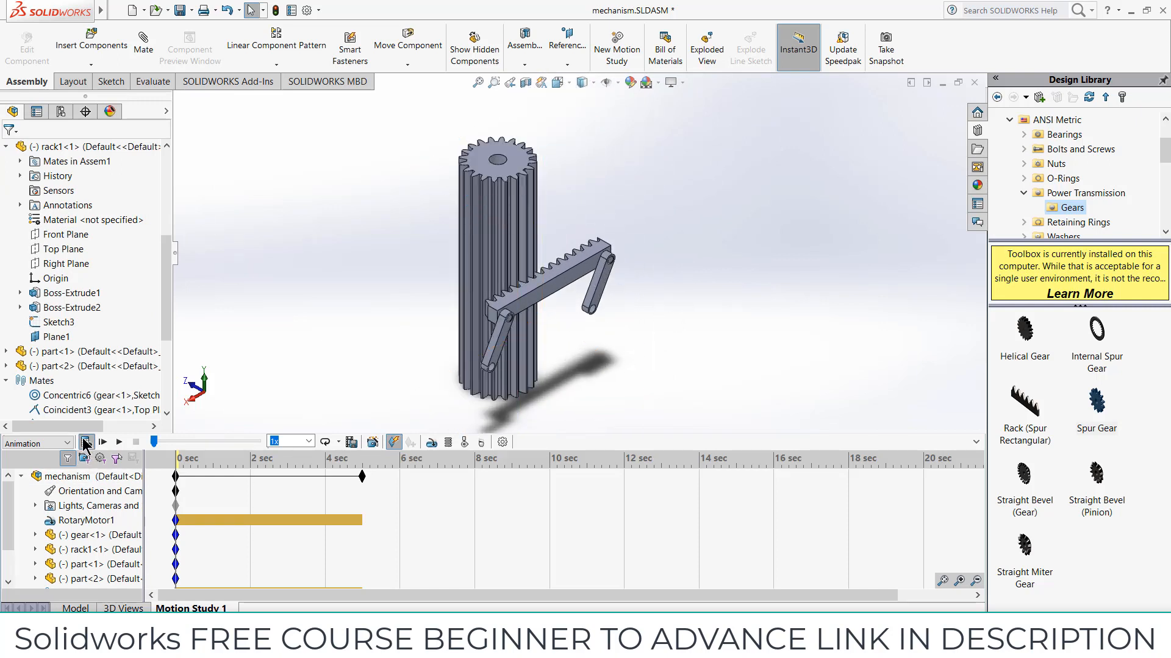
left_click(87, 441)
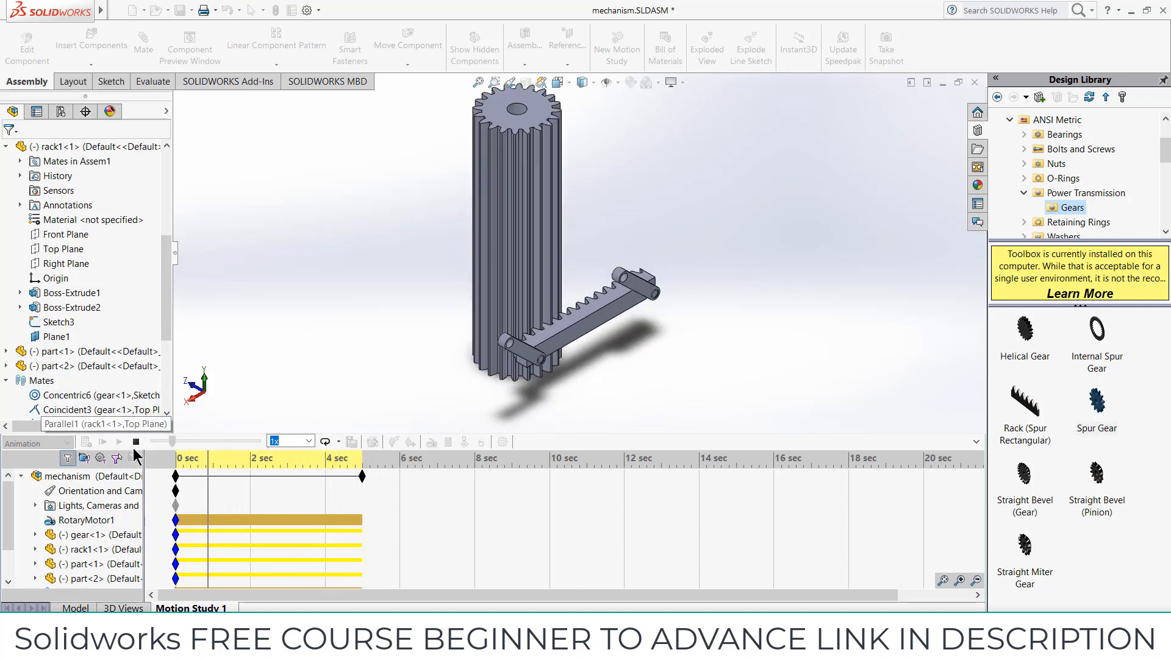
Step: Set the animation to 30 frames per second and recalculate the motion study with the timeline collapsed
left_click(503, 443)
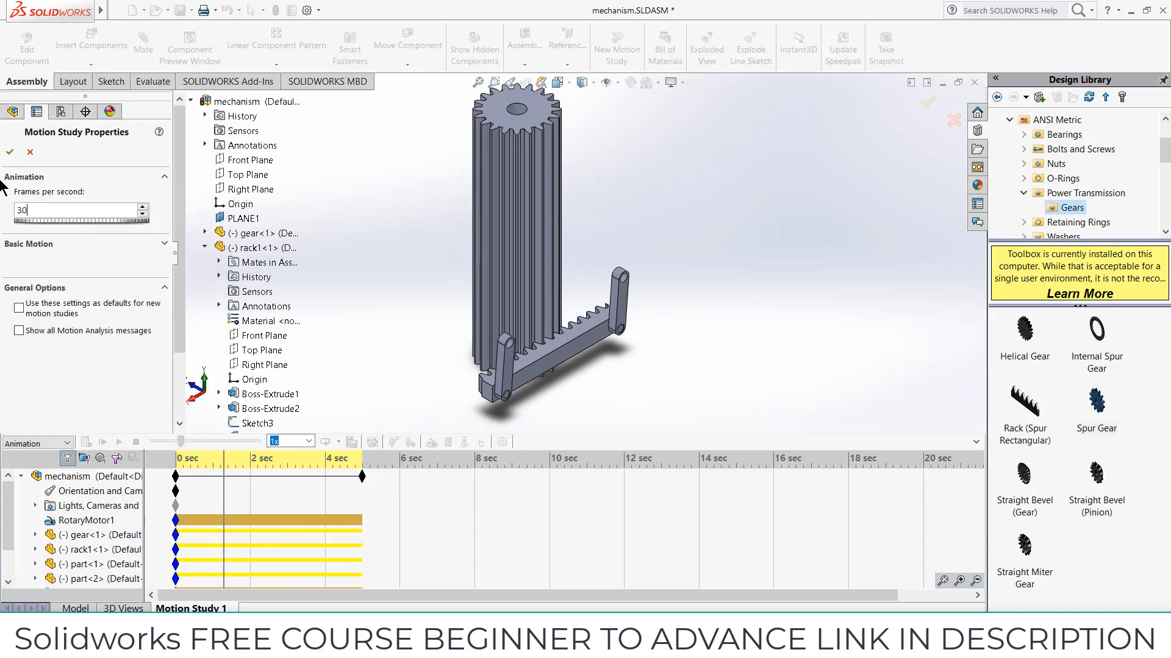
left_click(10, 152)
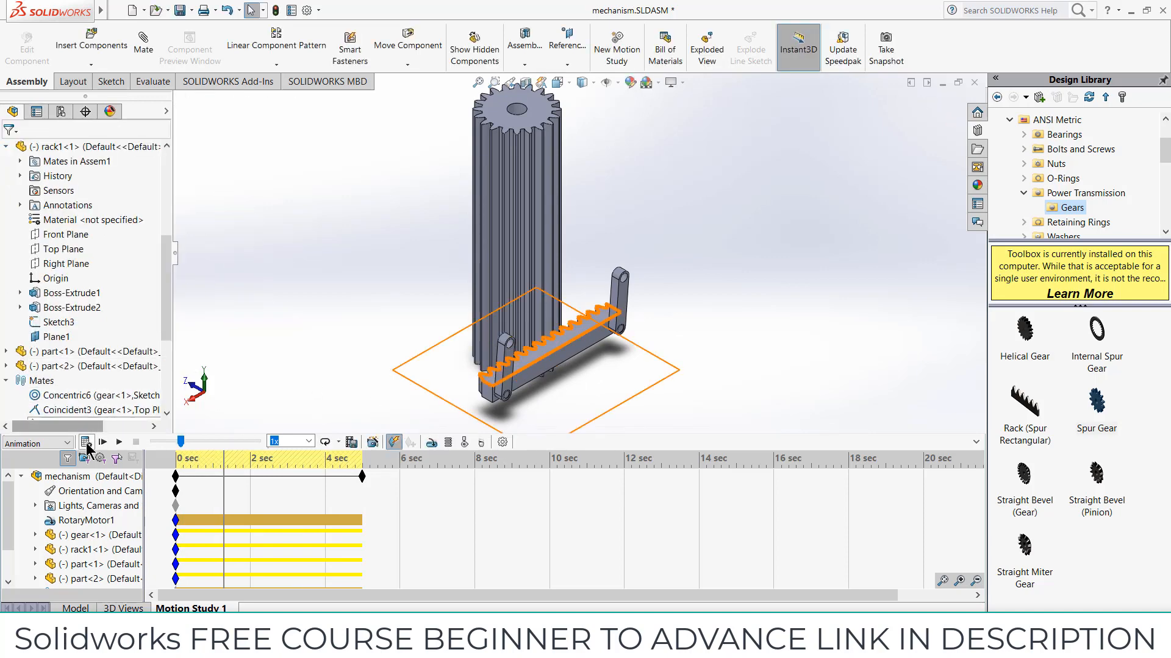
left_click(86, 442)
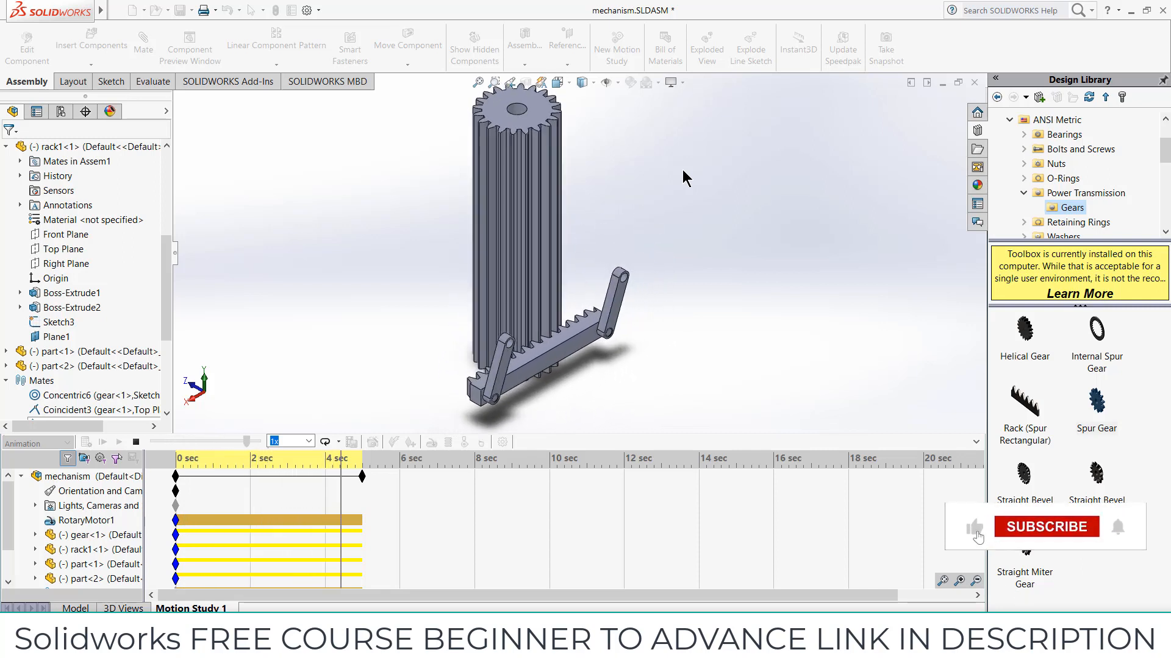
left_click(977, 443)
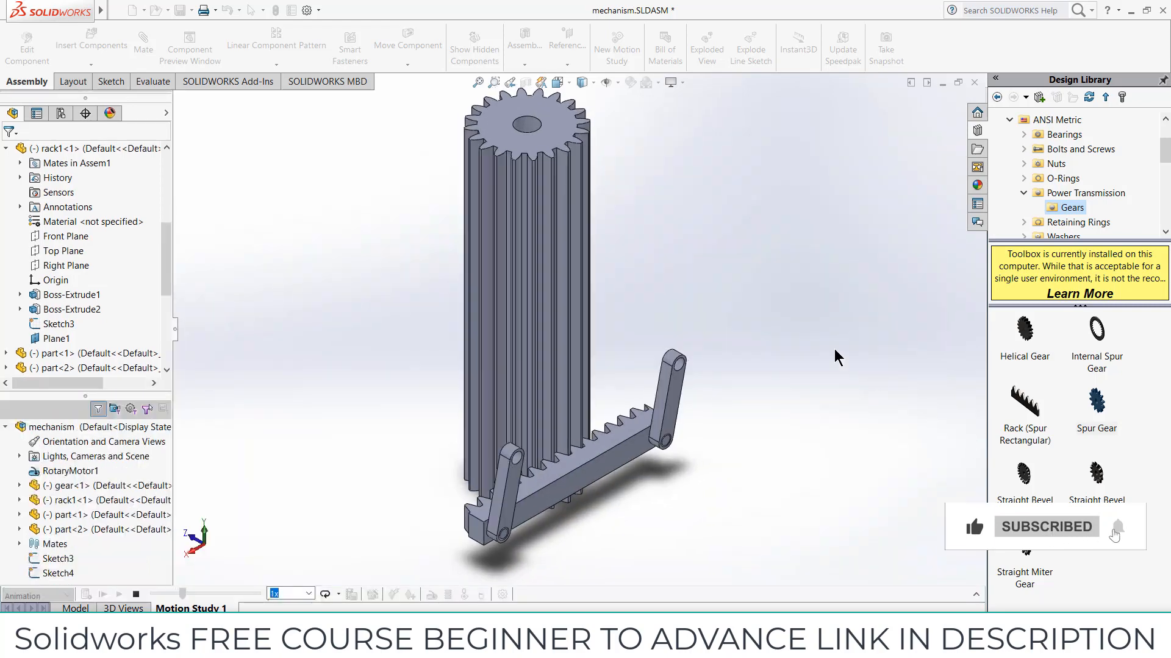